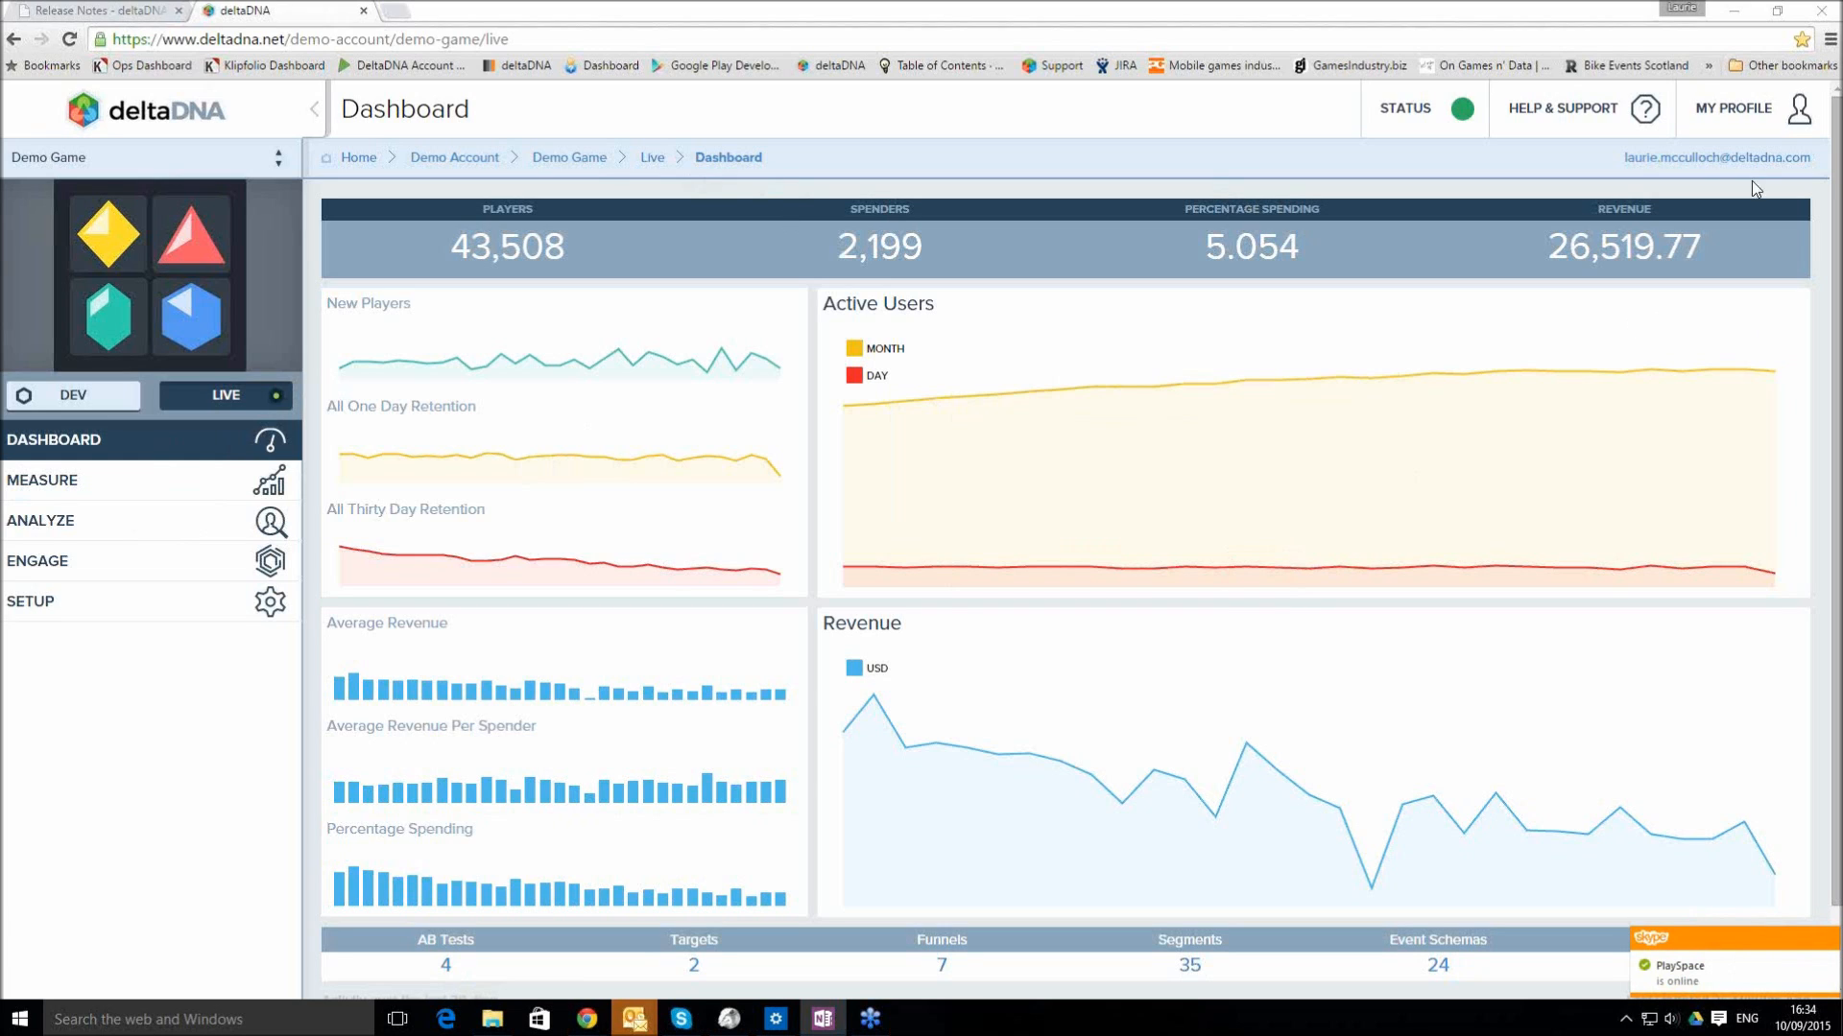
Open the platform's help documentation and display its Release Notes page
{"action": "left_click", "coordinate": [1531, 113]}
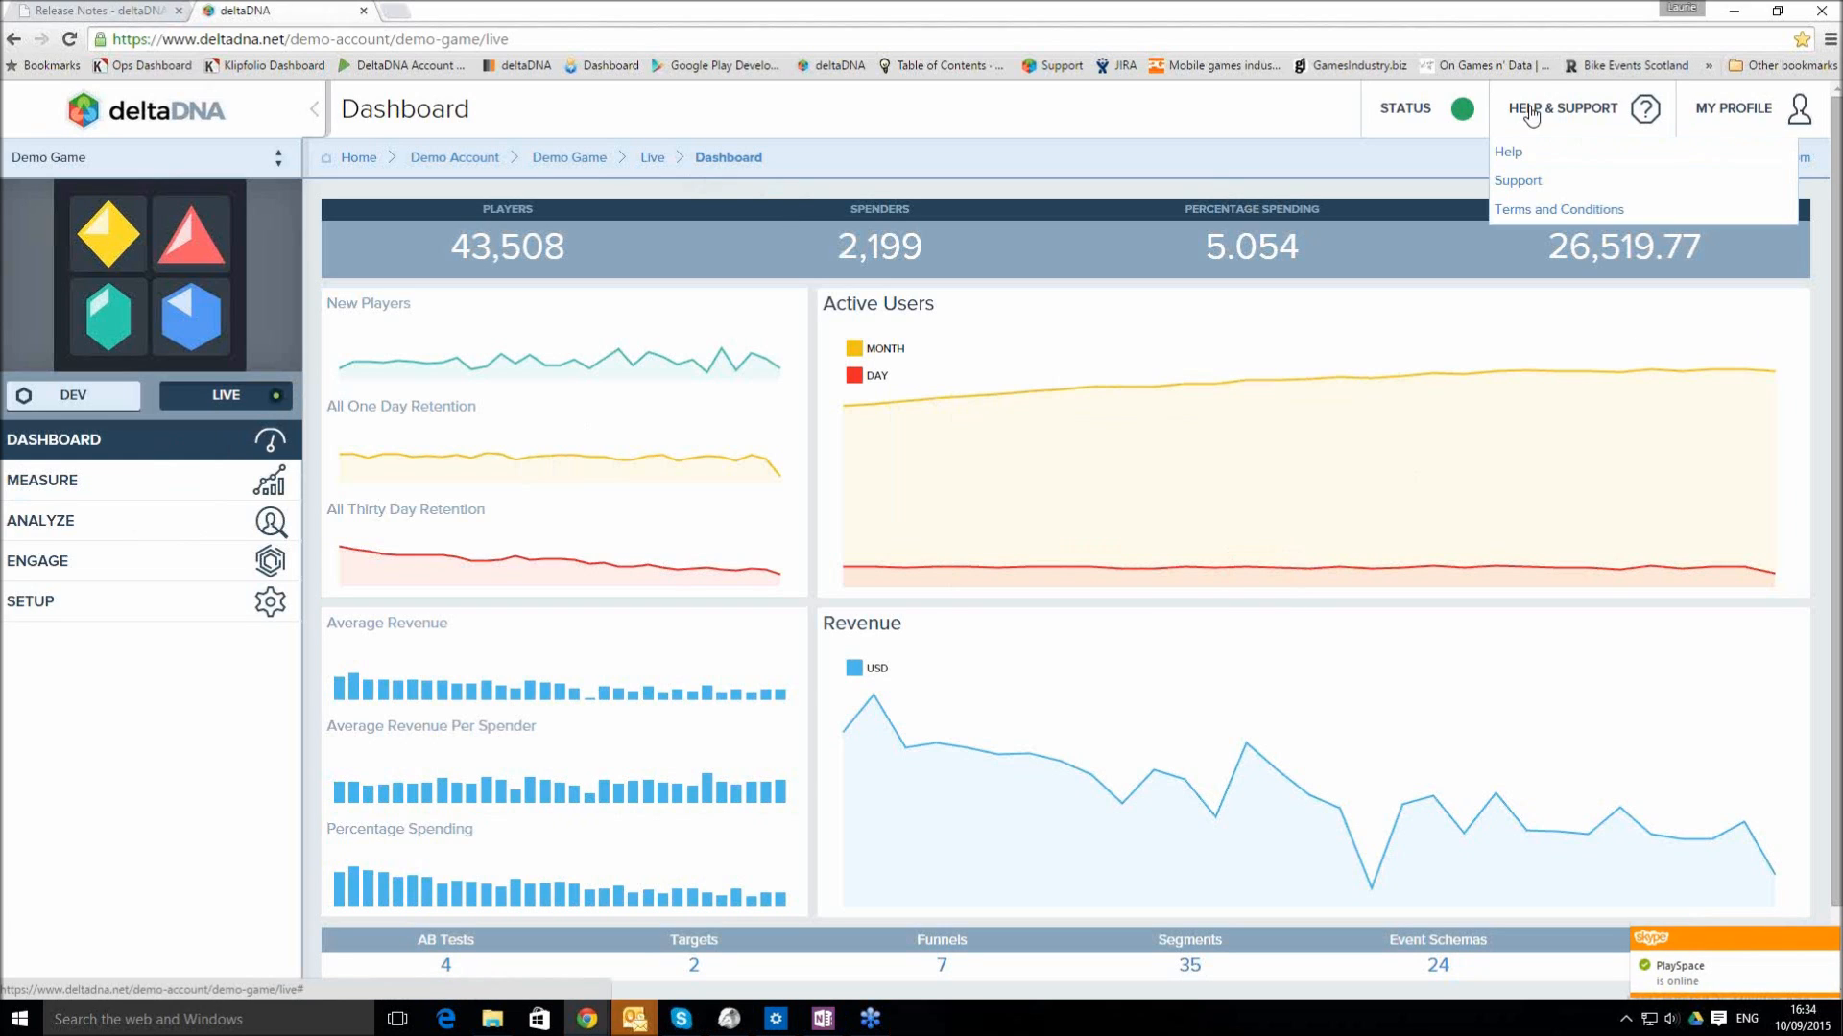
{"action": "left_click", "coordinate": [1508, 153]}
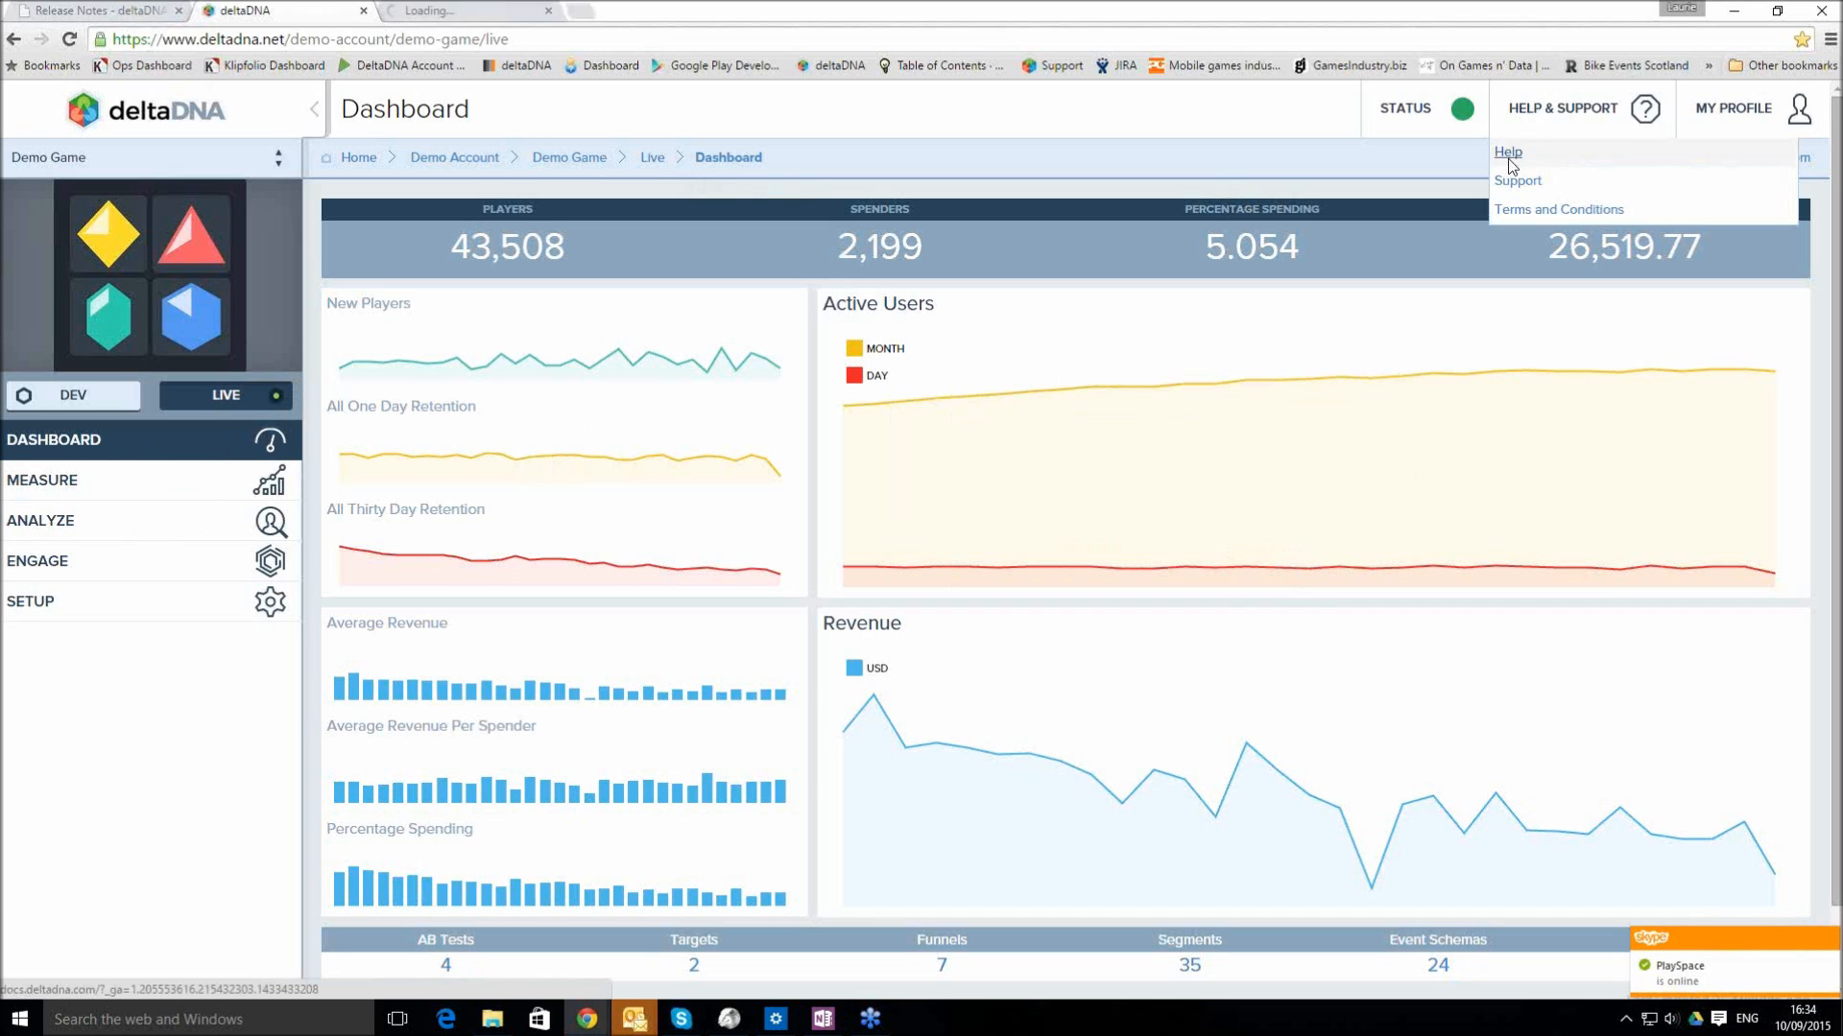
{"action": "left_click", "coordinate": [501, 20]}
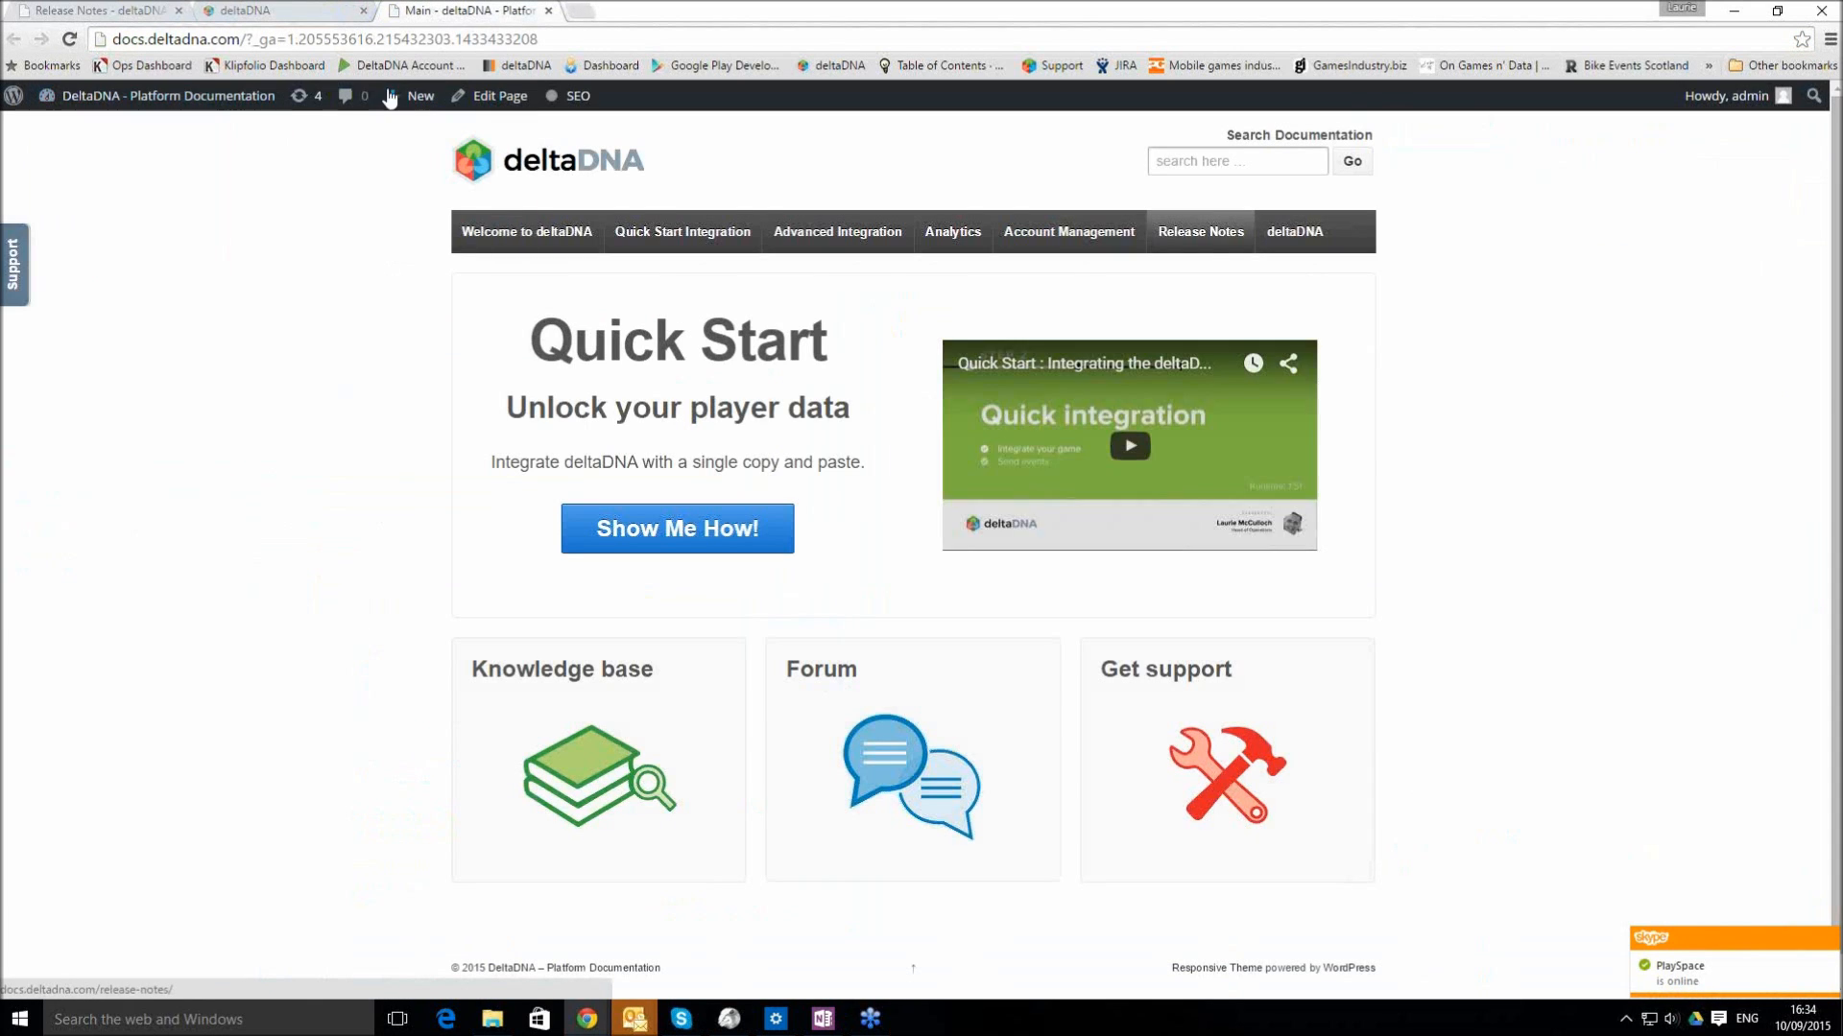
{"action": "left_click", "coordinate": [1194, 232]}
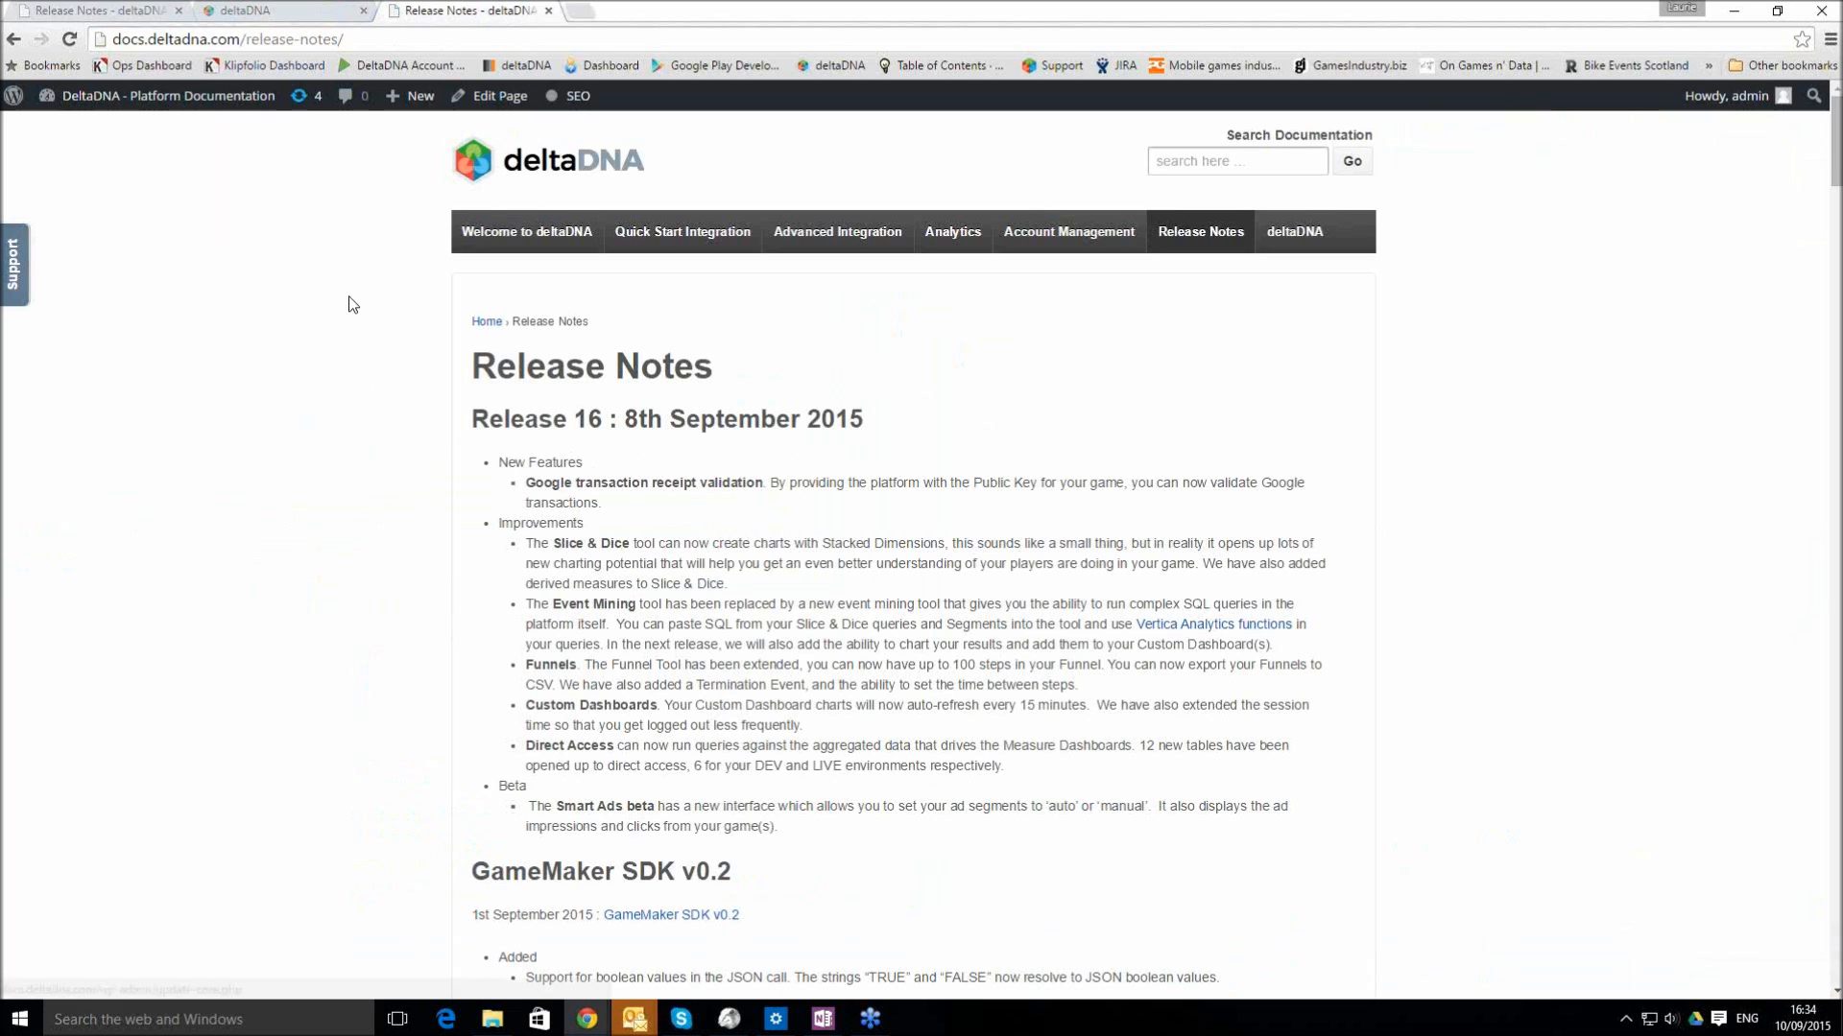
Return to the platform and view Demo Game's revenue validation settings, including the Google public key field for Dev
{"action": "left_click", "coordinate": [255, 13]}
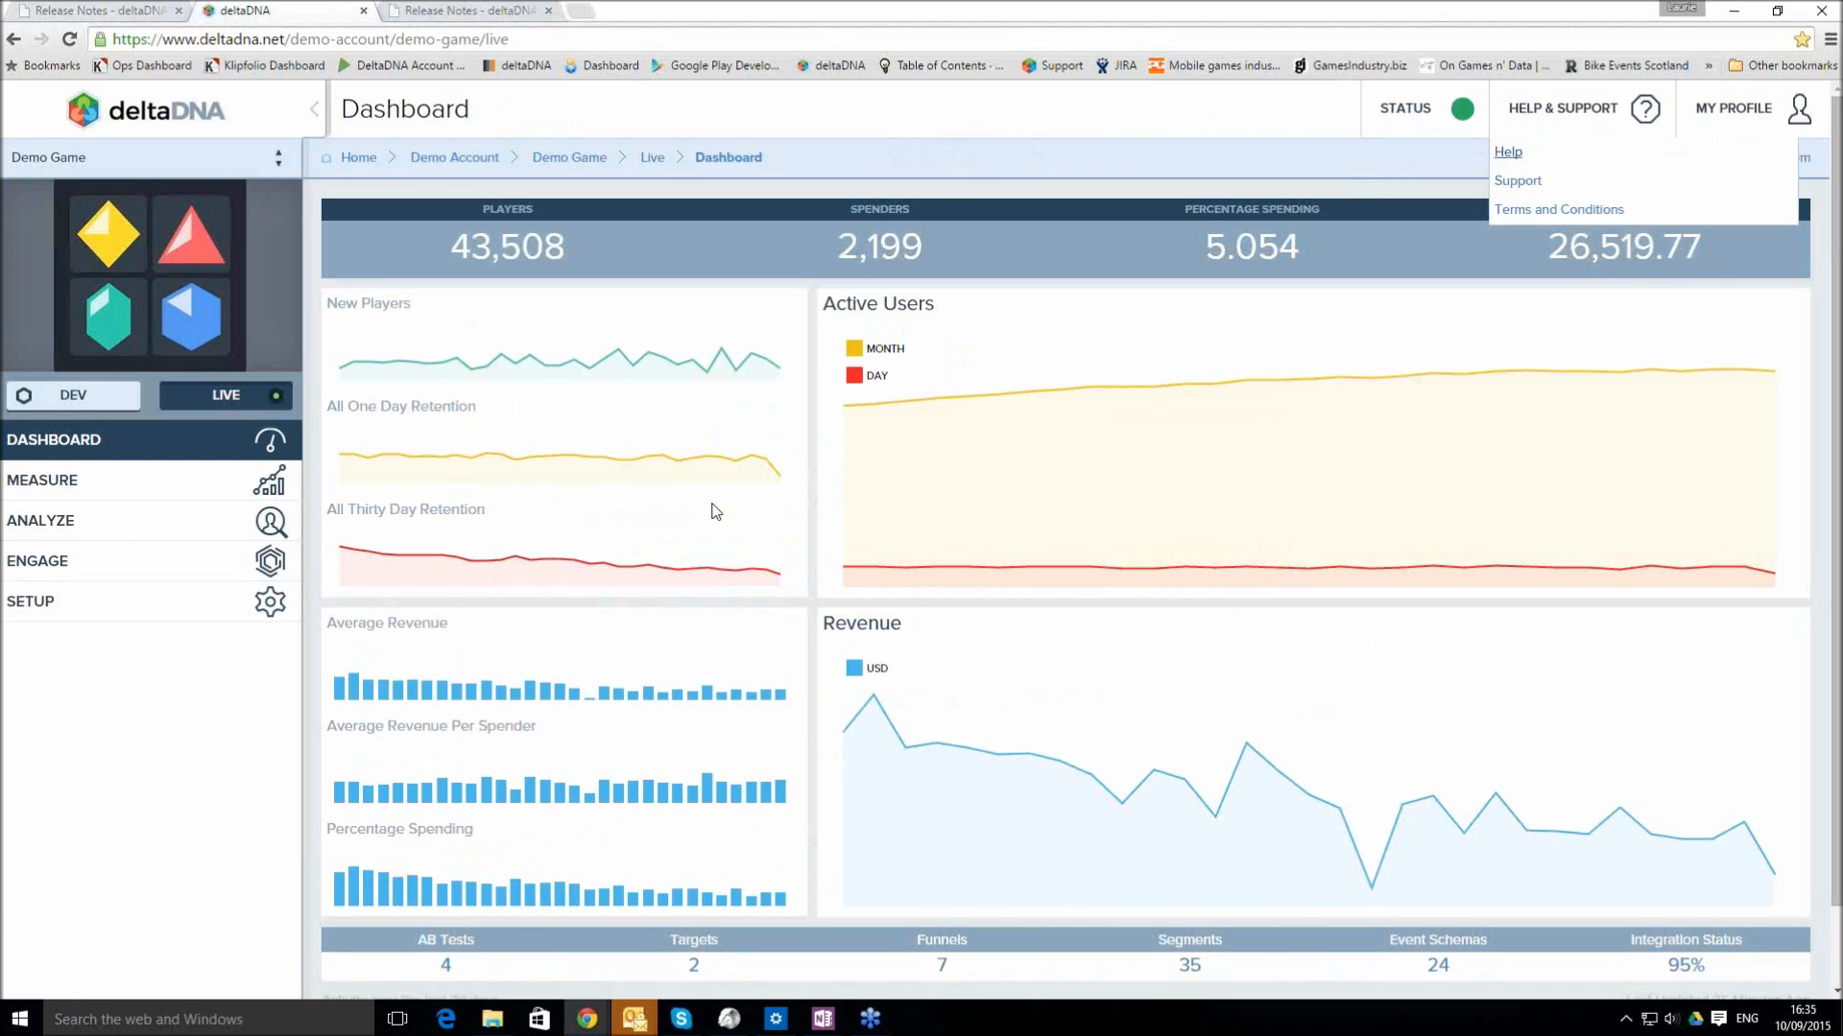
{"action": "left_click", "coordinate": [477, 165]}
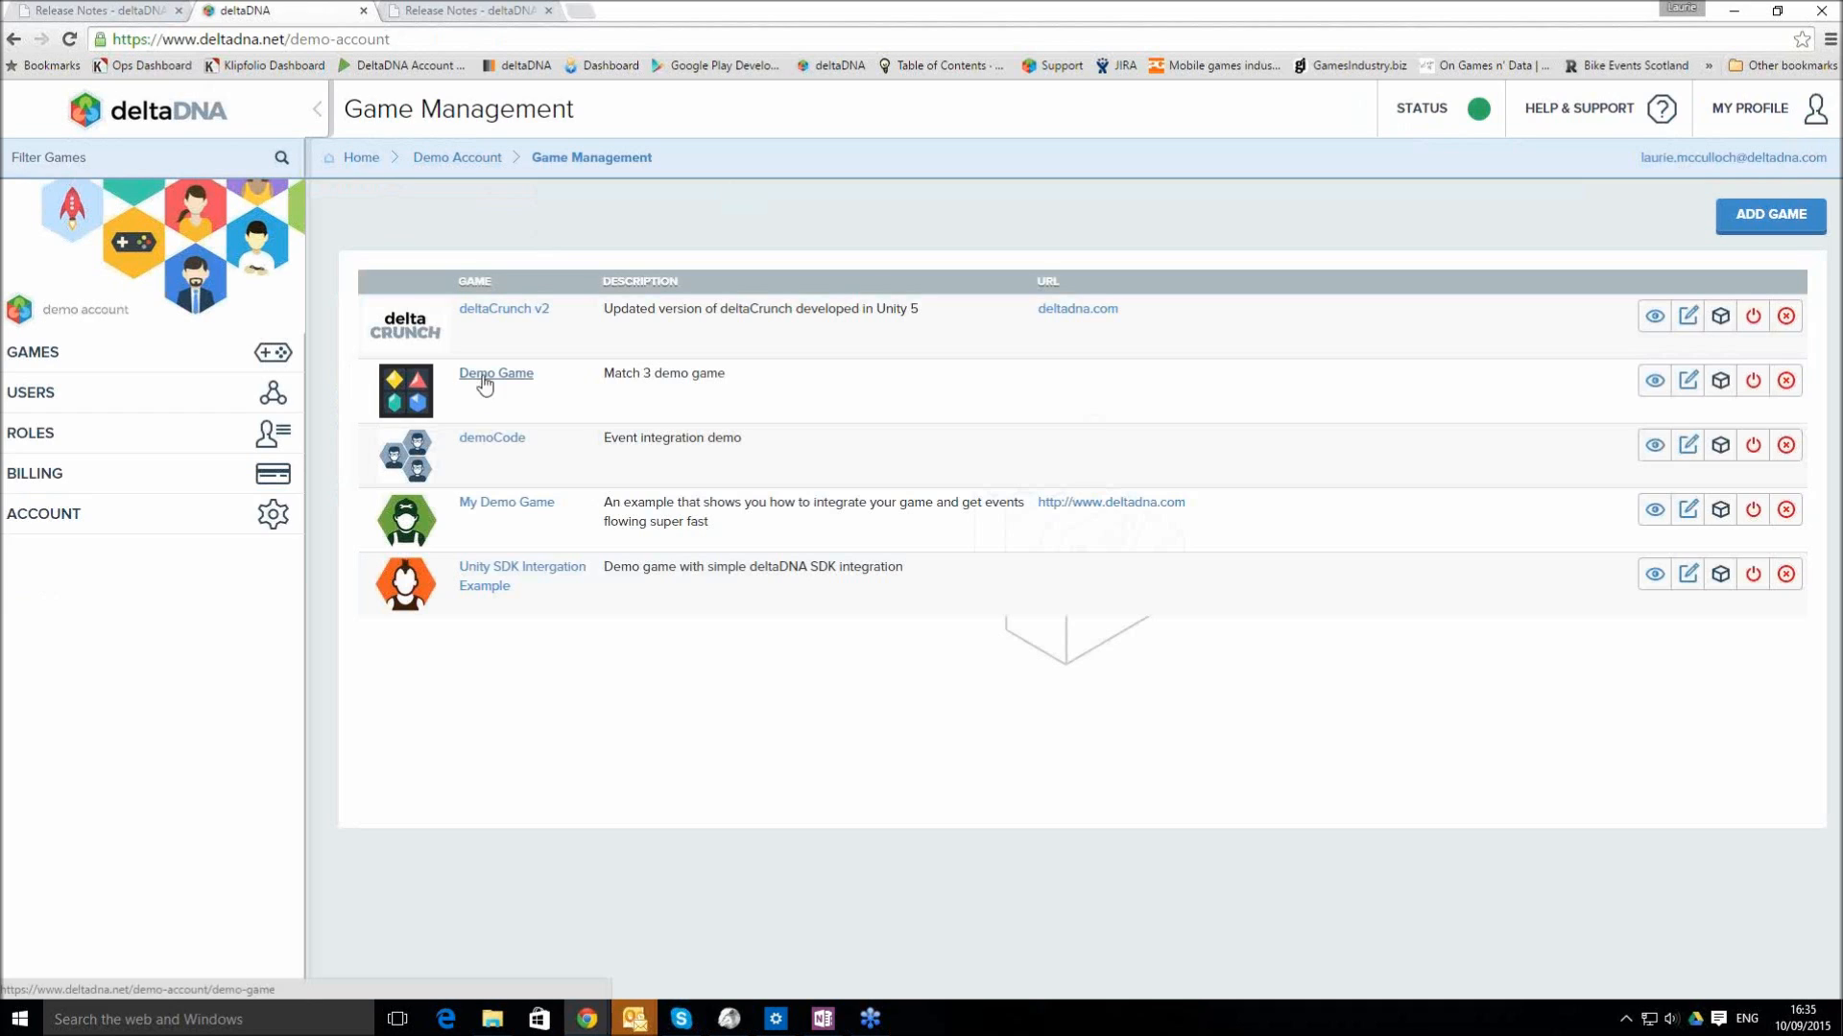
{"action": "left_click", "coordinate": [1689, 382]}
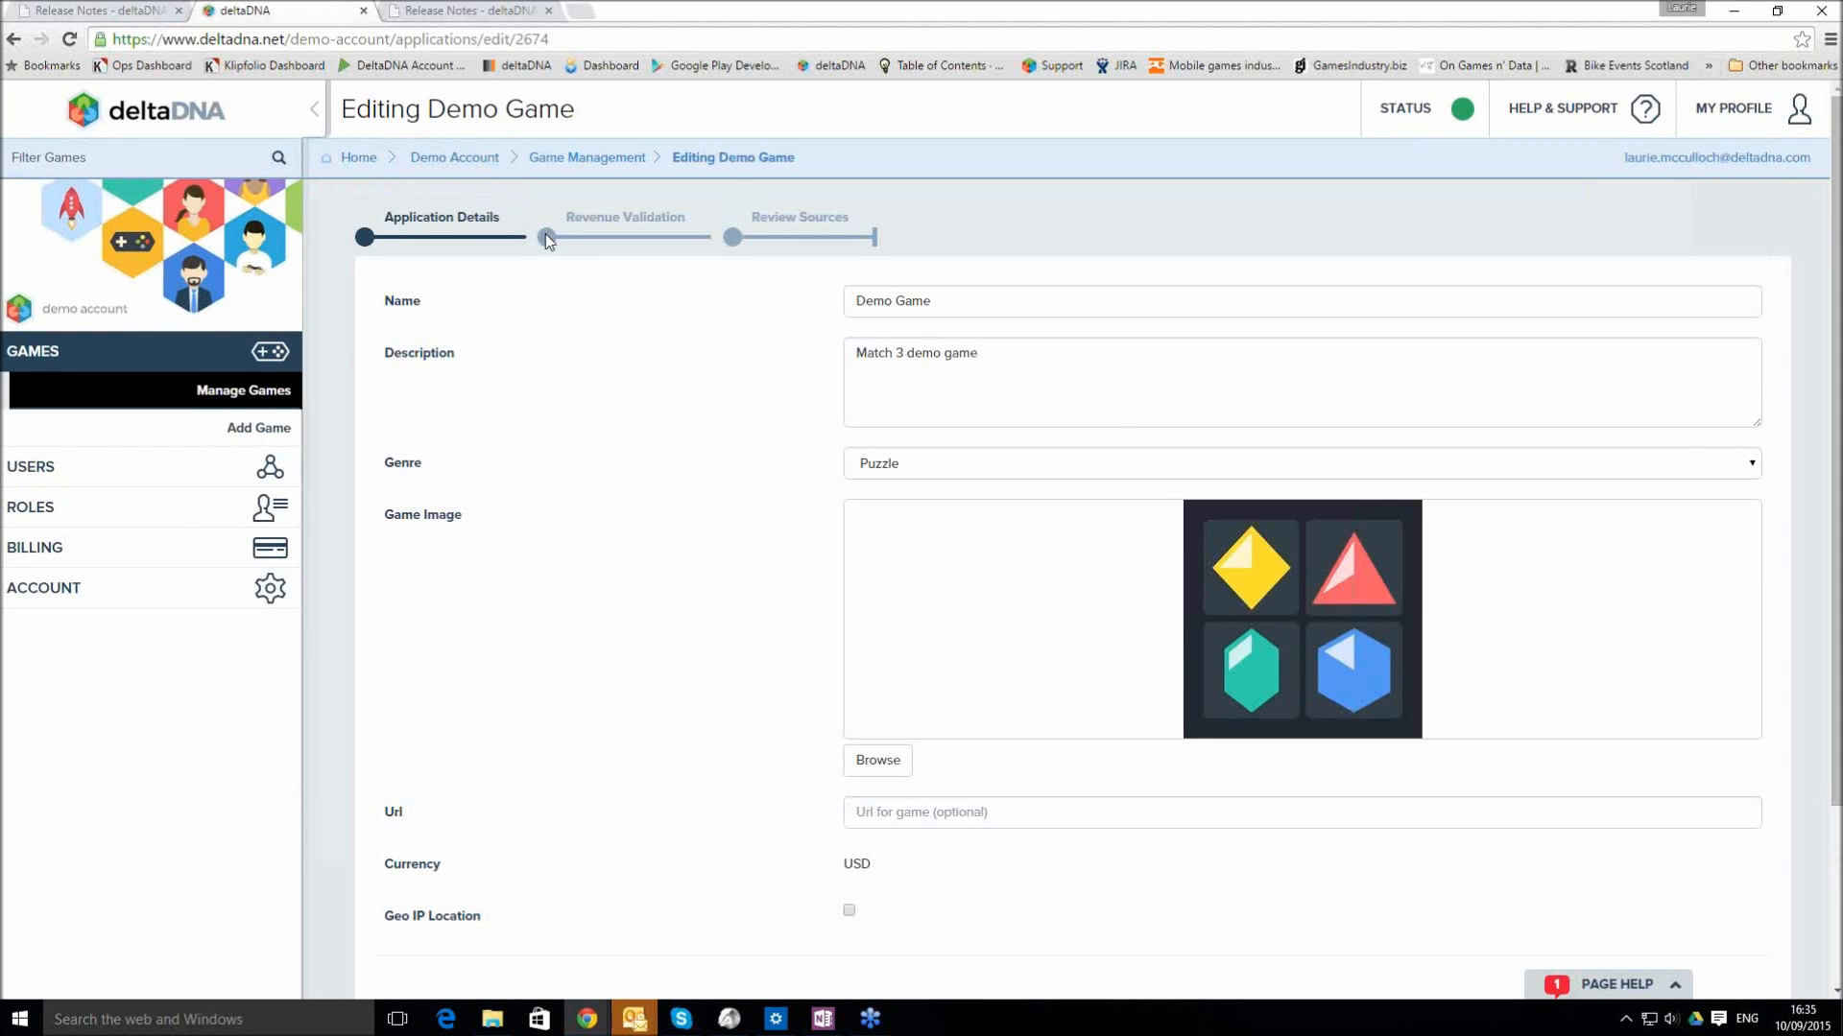
{"action": "left_click", "coordinate": [547, 238]}
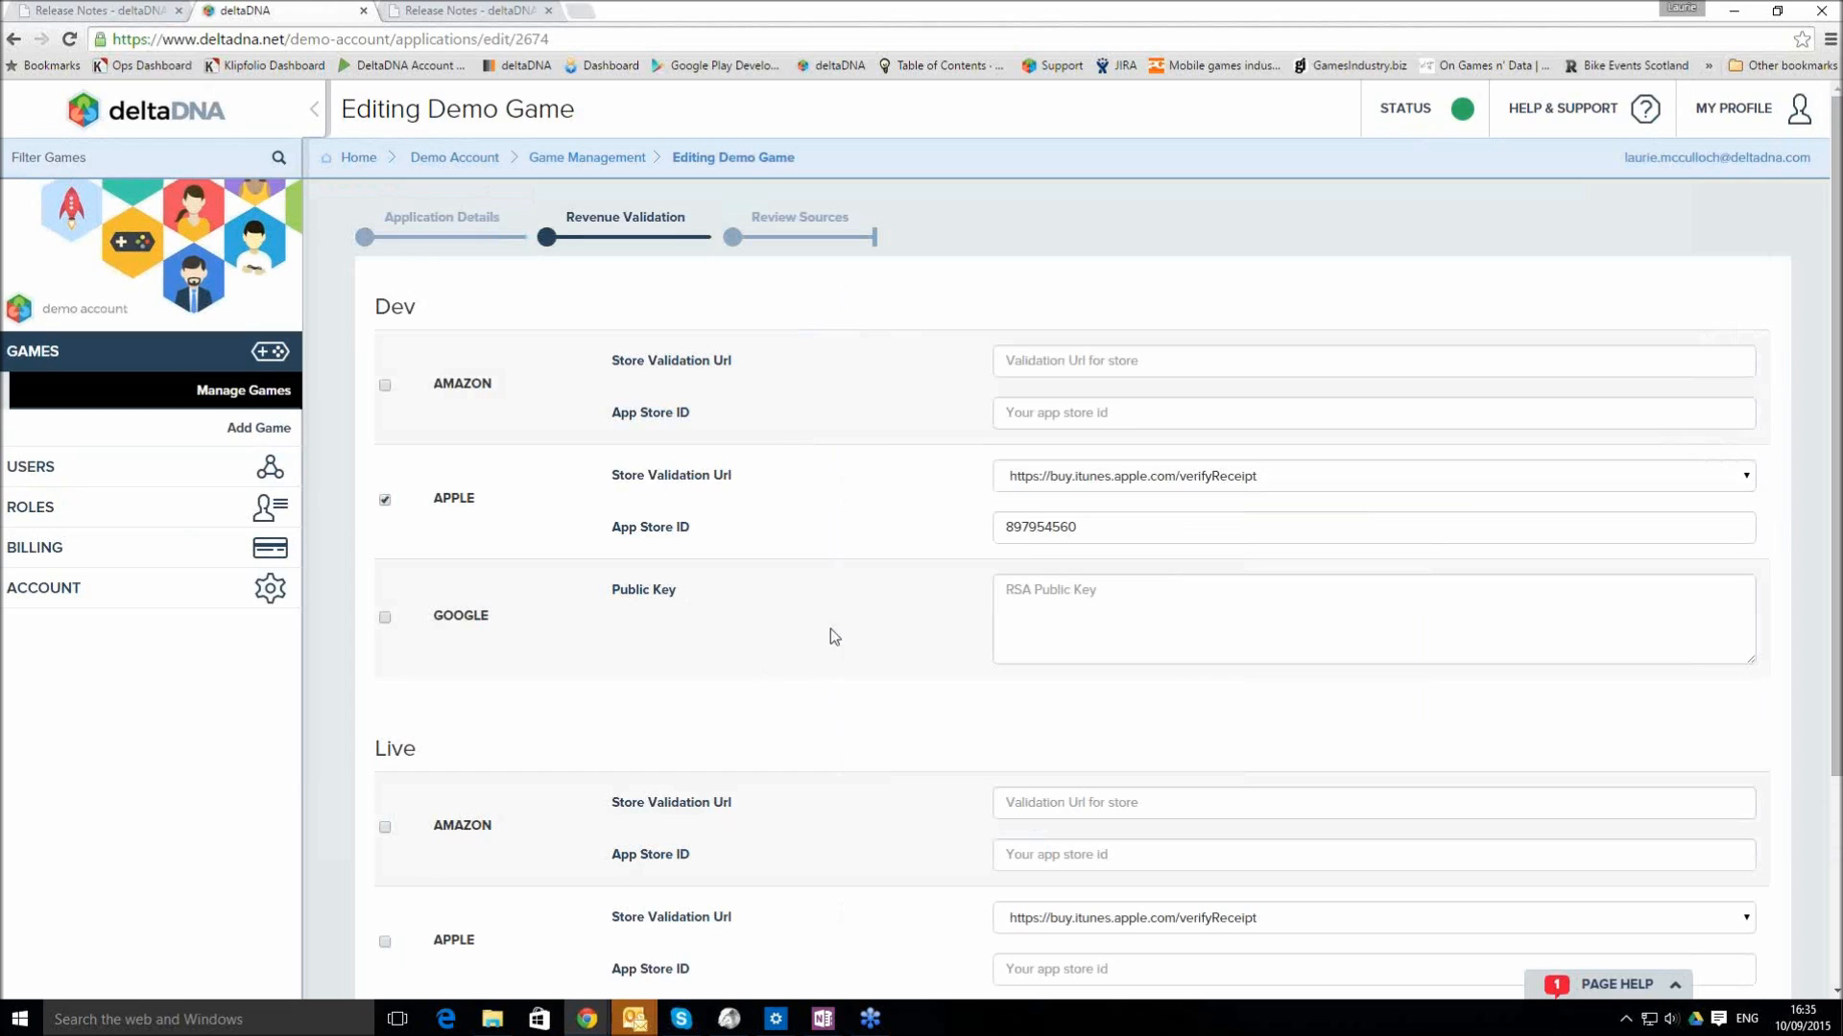
{"action": "left_click", "coordinate": [1019, 593]}
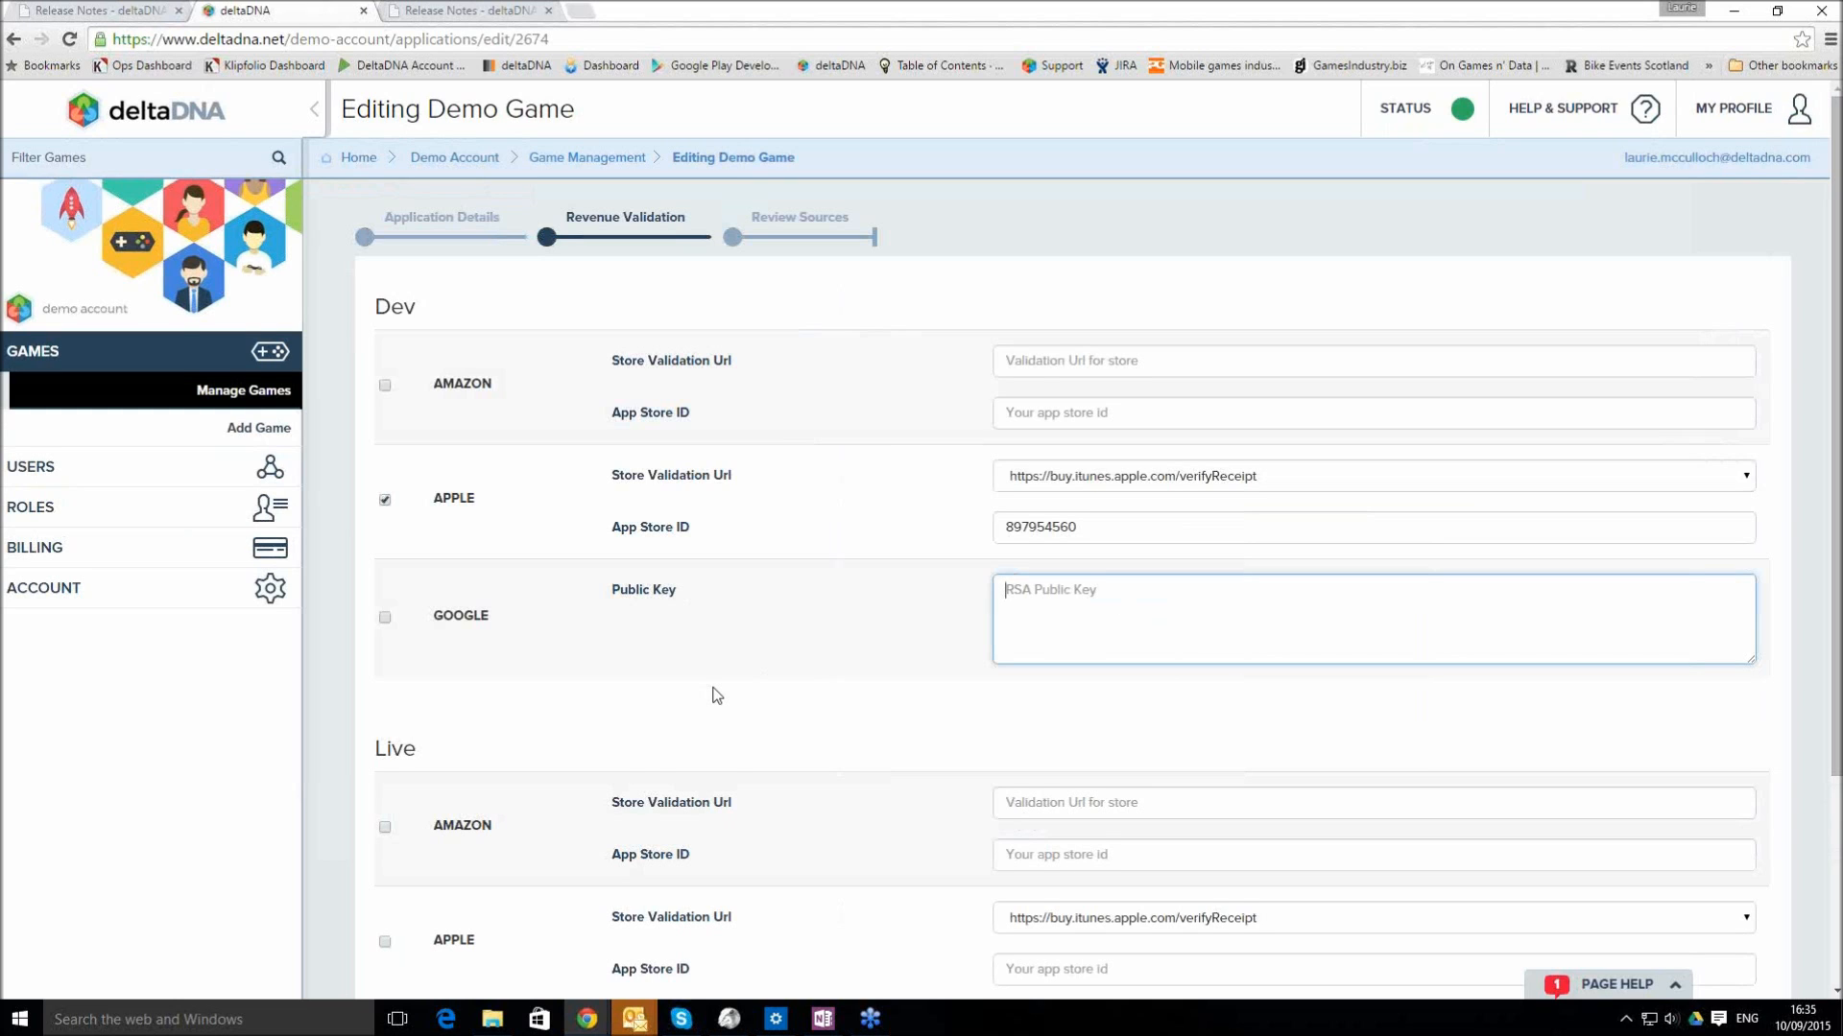
{"action": "scroll", "coordinate": [718, 695], "scroll_direction": "down", "scroll_amount": 1}
{"action": "scroll", "coordinate": [718, 695], "scroll_direction": "up", "scroll_amount": 1}
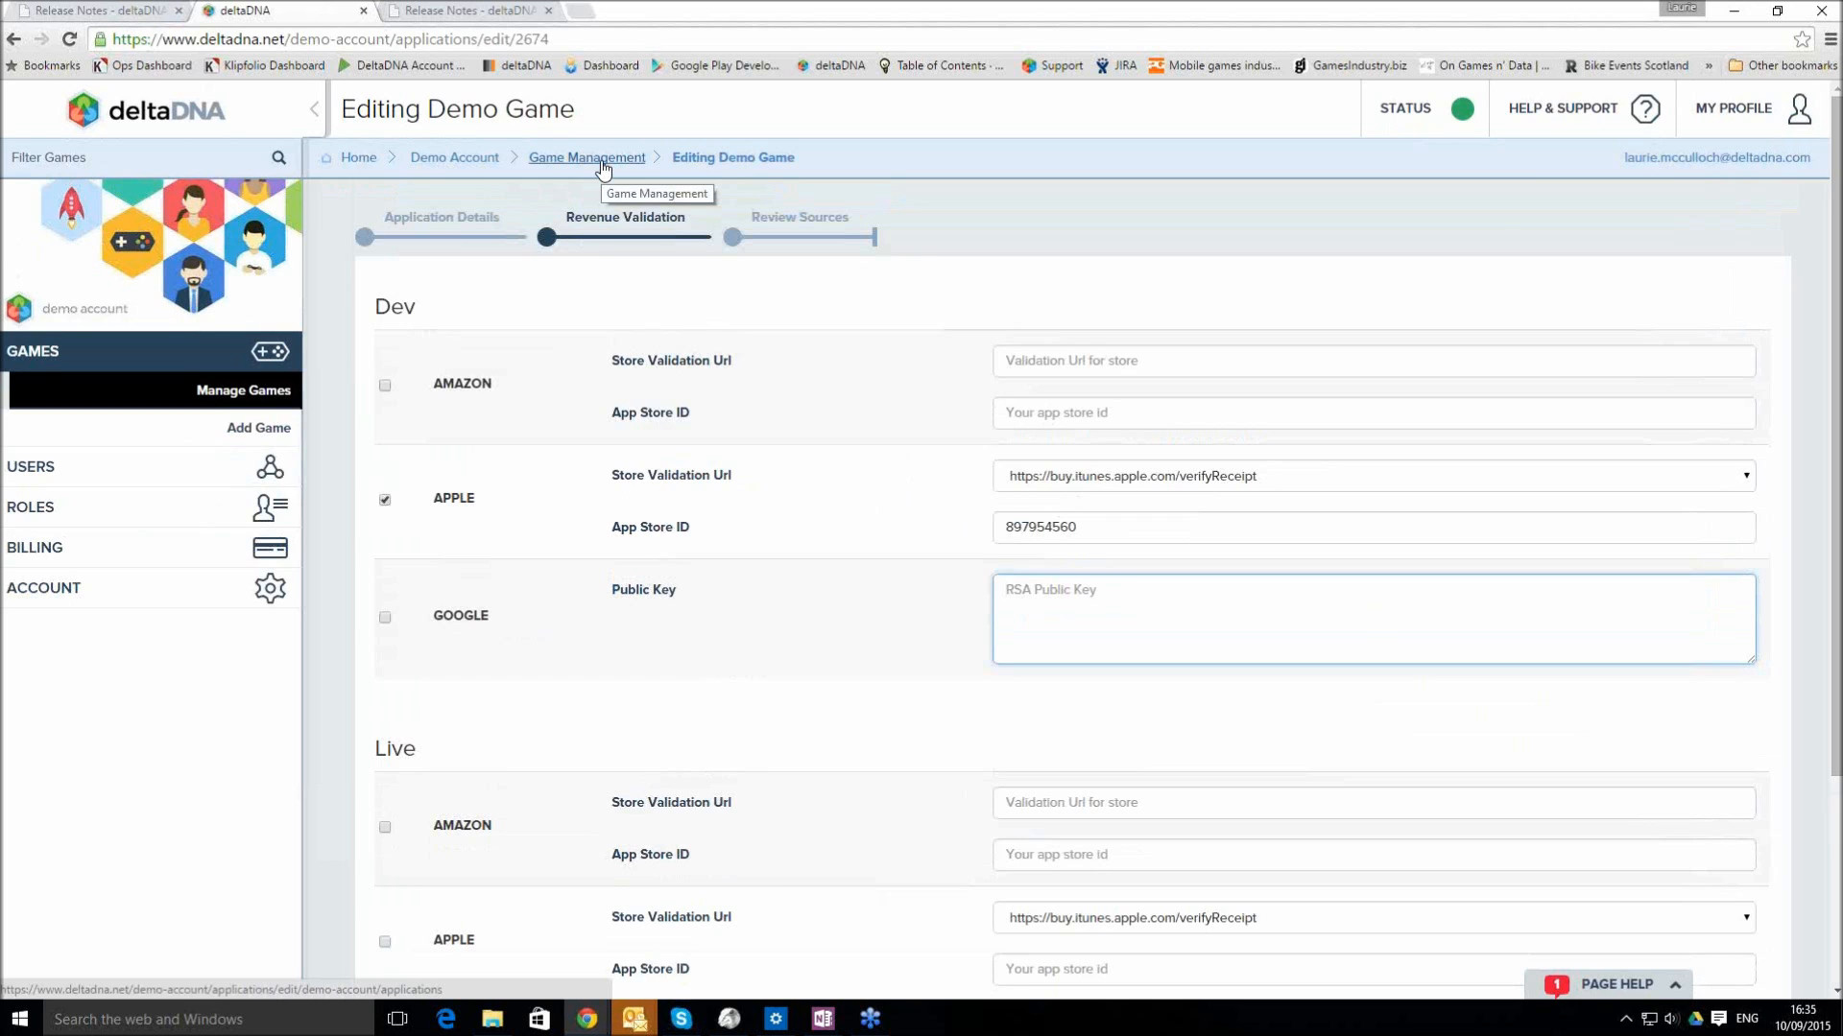
Go back to Demo Account's game list and open the Dev environment of Demo Game
{"action": "left_click", "coordinate": [479, 159]}
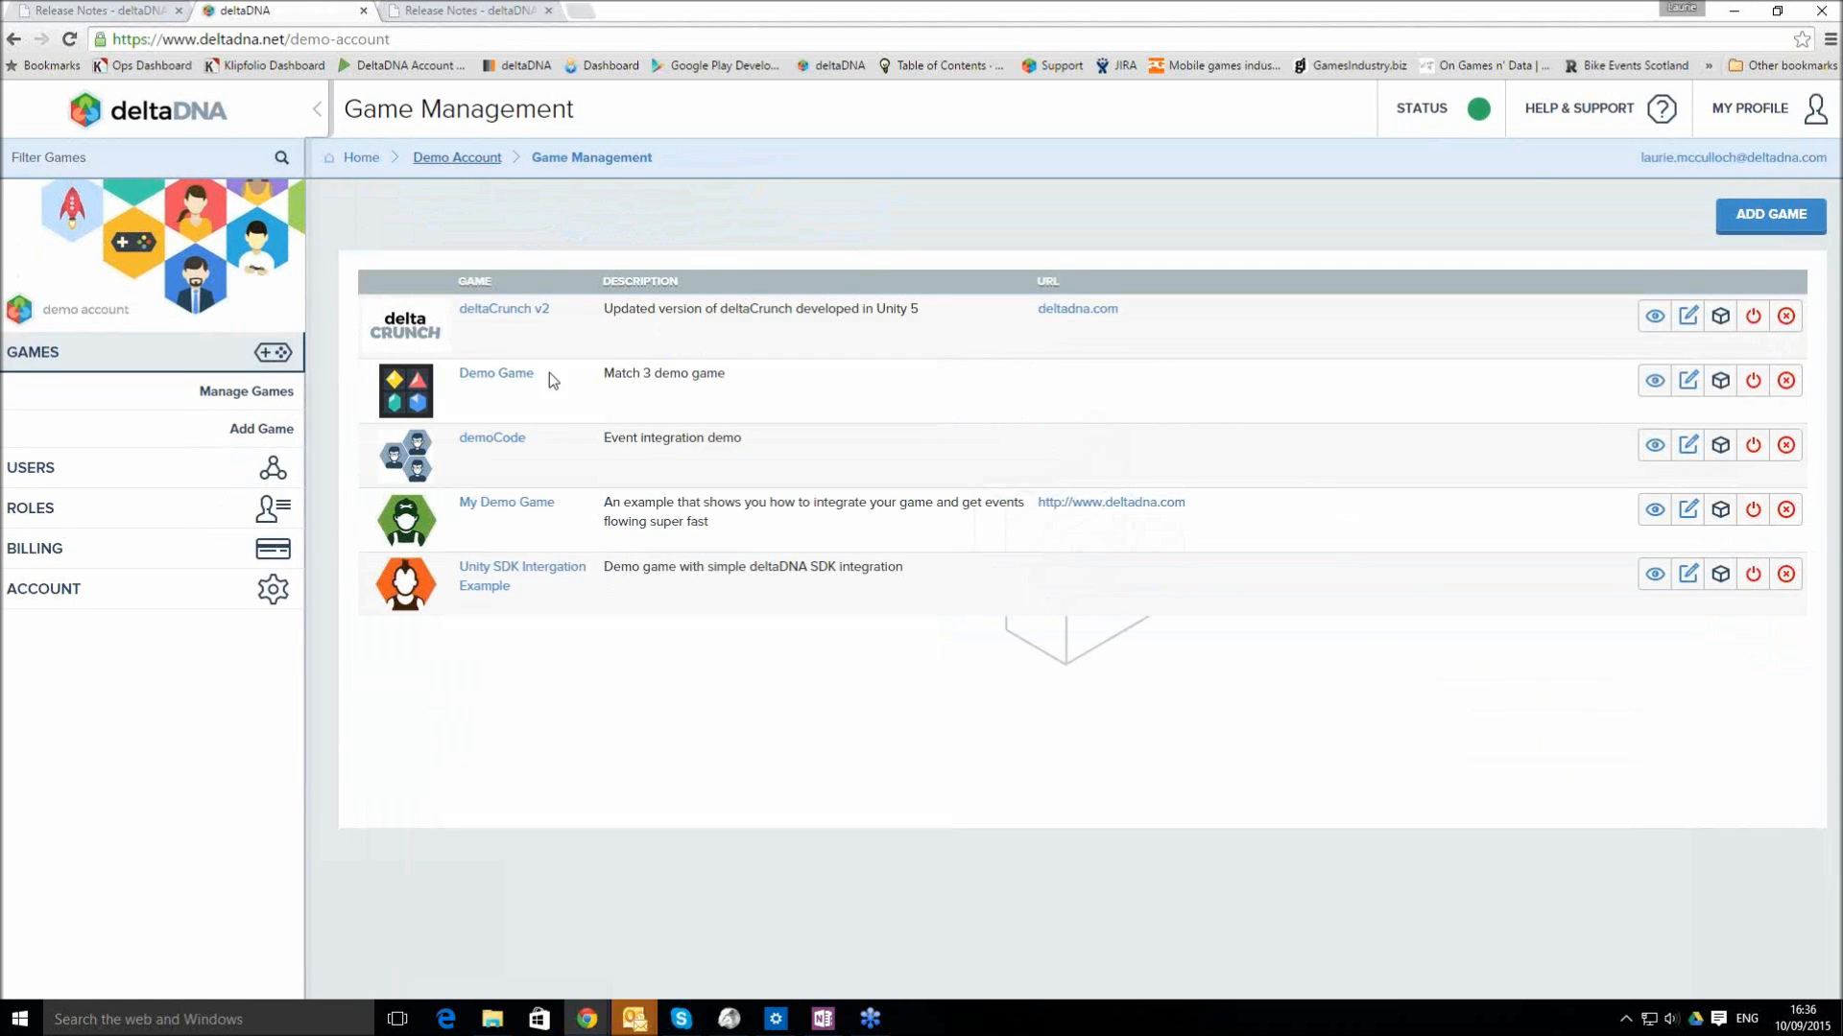
{"action": "left_click", "coordinate": [472, 373]}
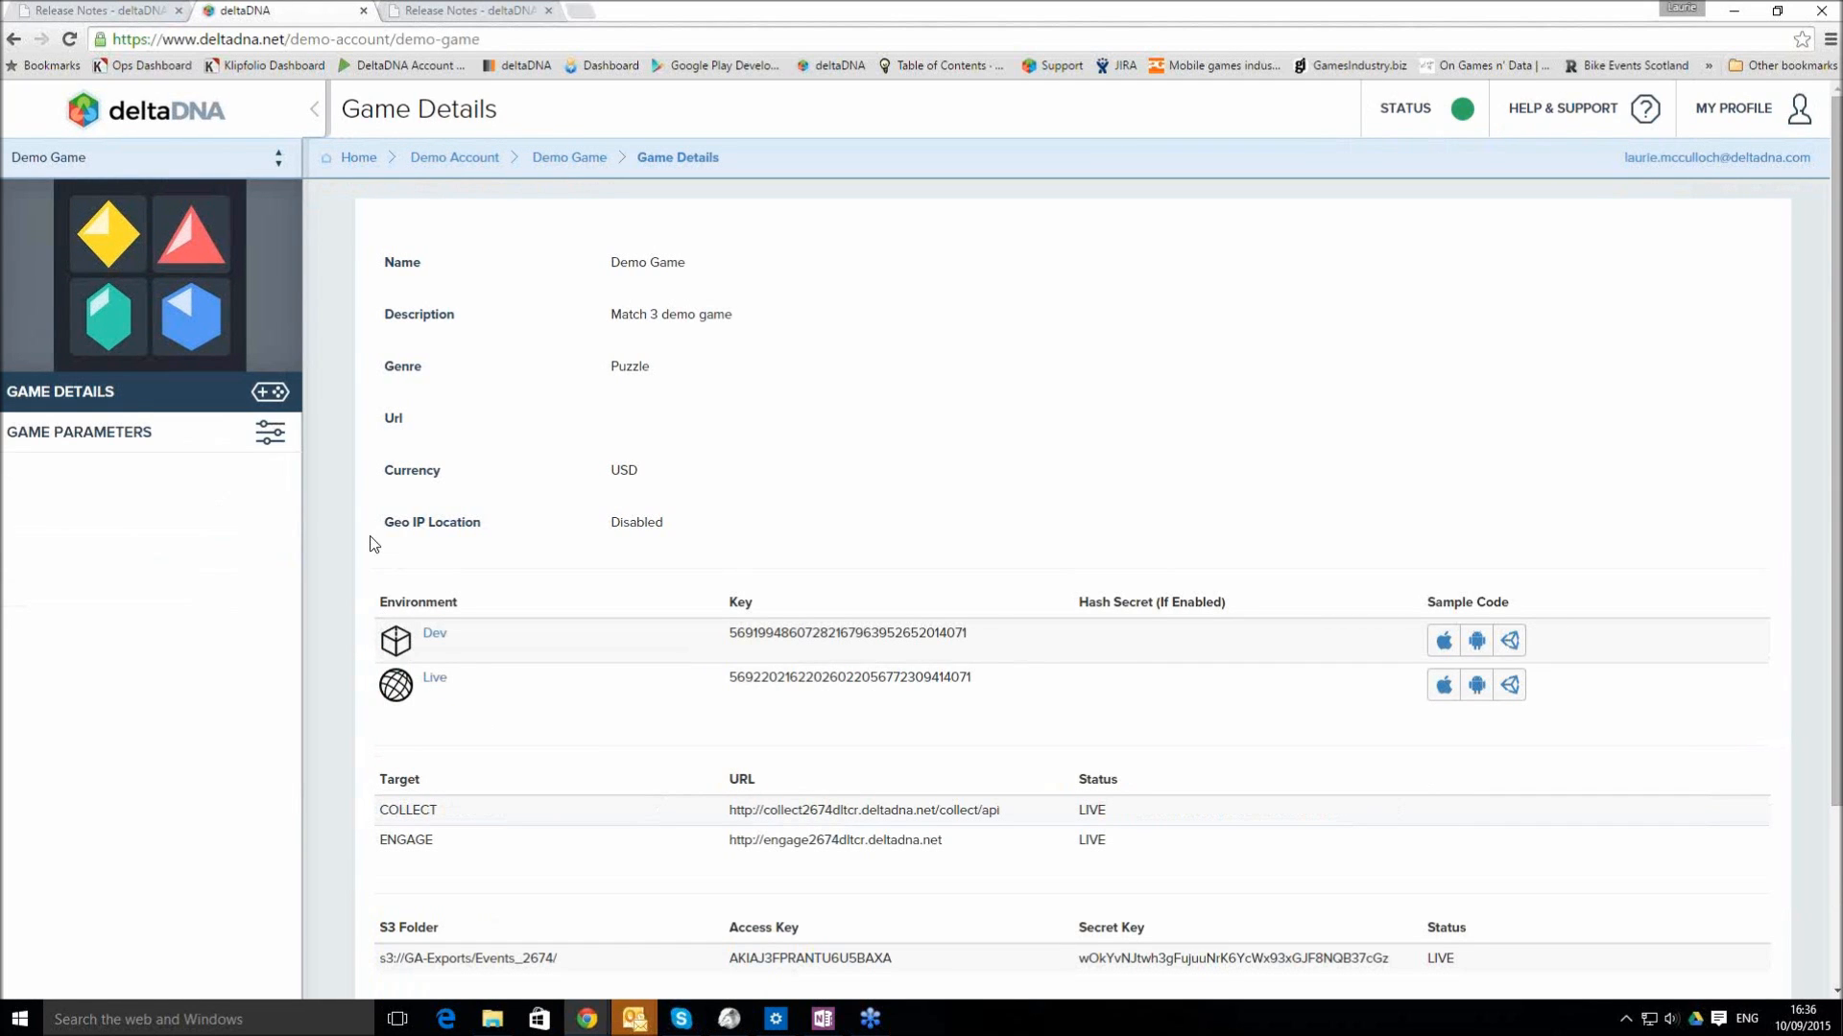
{"action": "left_click", "coordinate": [438, 641]}
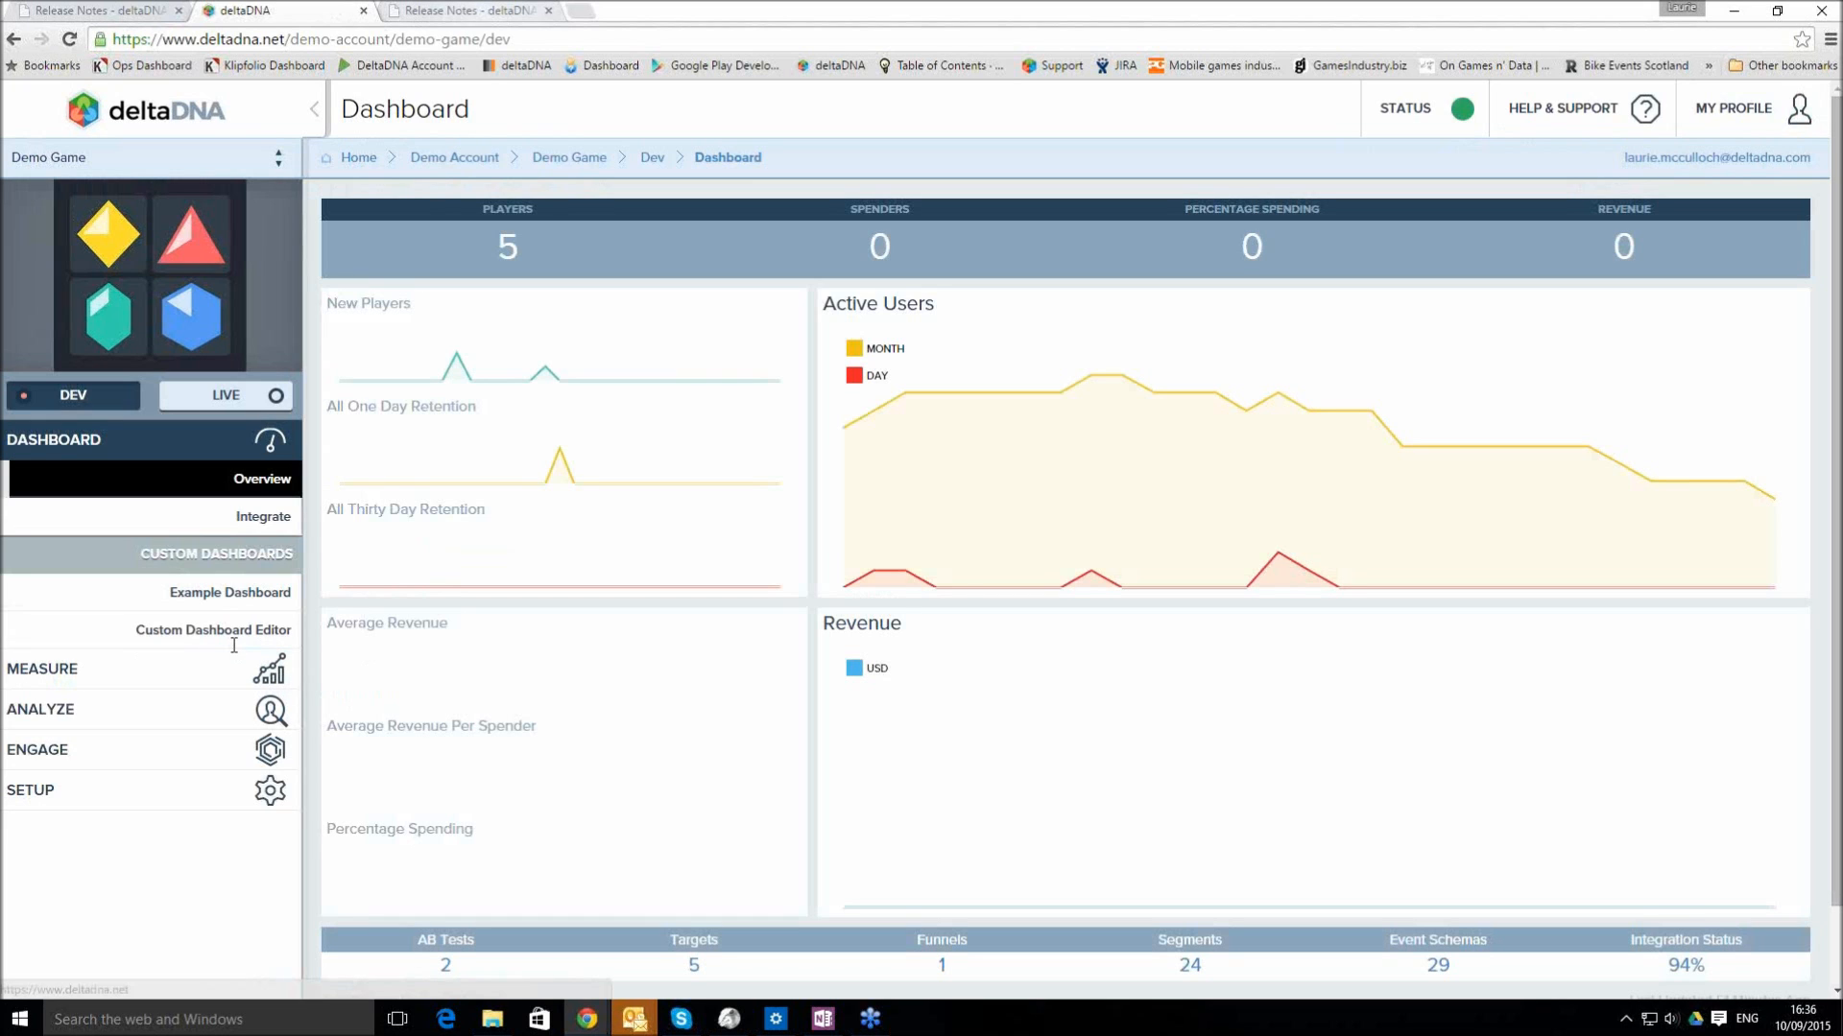
Open the Unity SDK page under Advanced Integration in the documentation and find the Google receipt validation section
{"action": "left_click", "coordinate": [485, 21]}
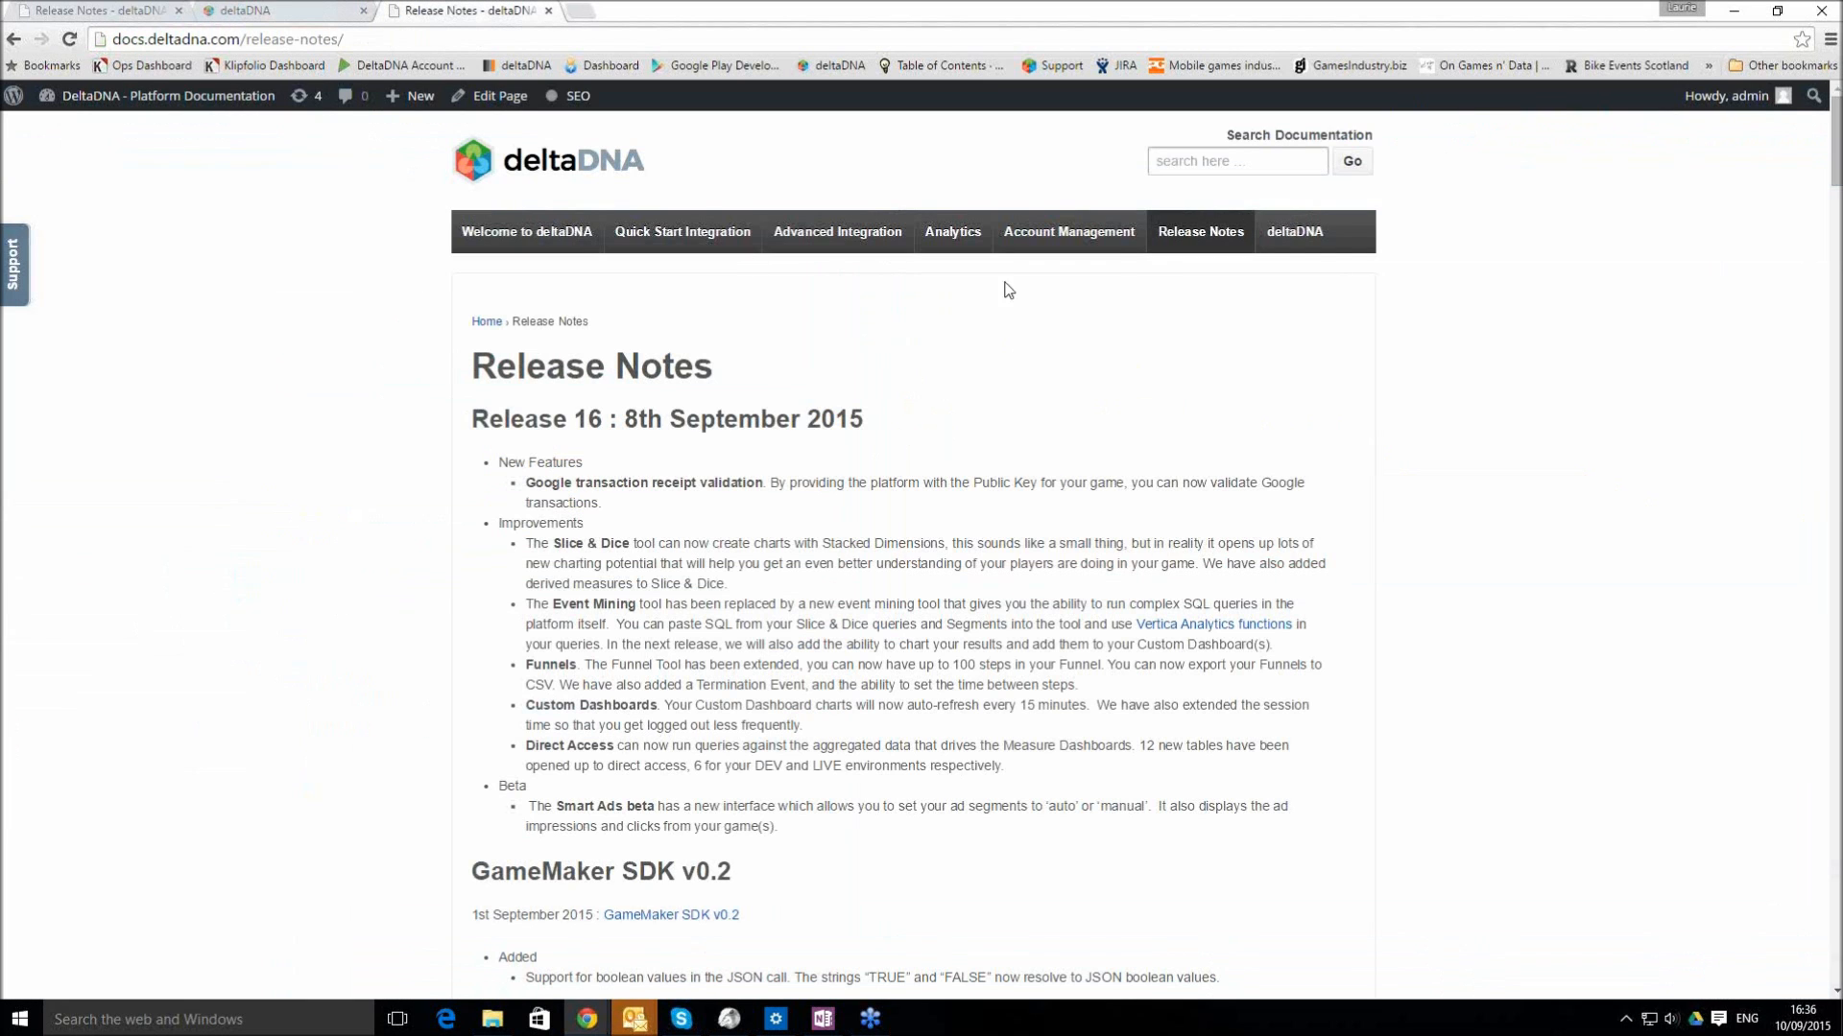
{"action": "mouse_move", "coordinate": [850, 249]}
{"action": "mouse_move", "coordinate": [890, 336]}
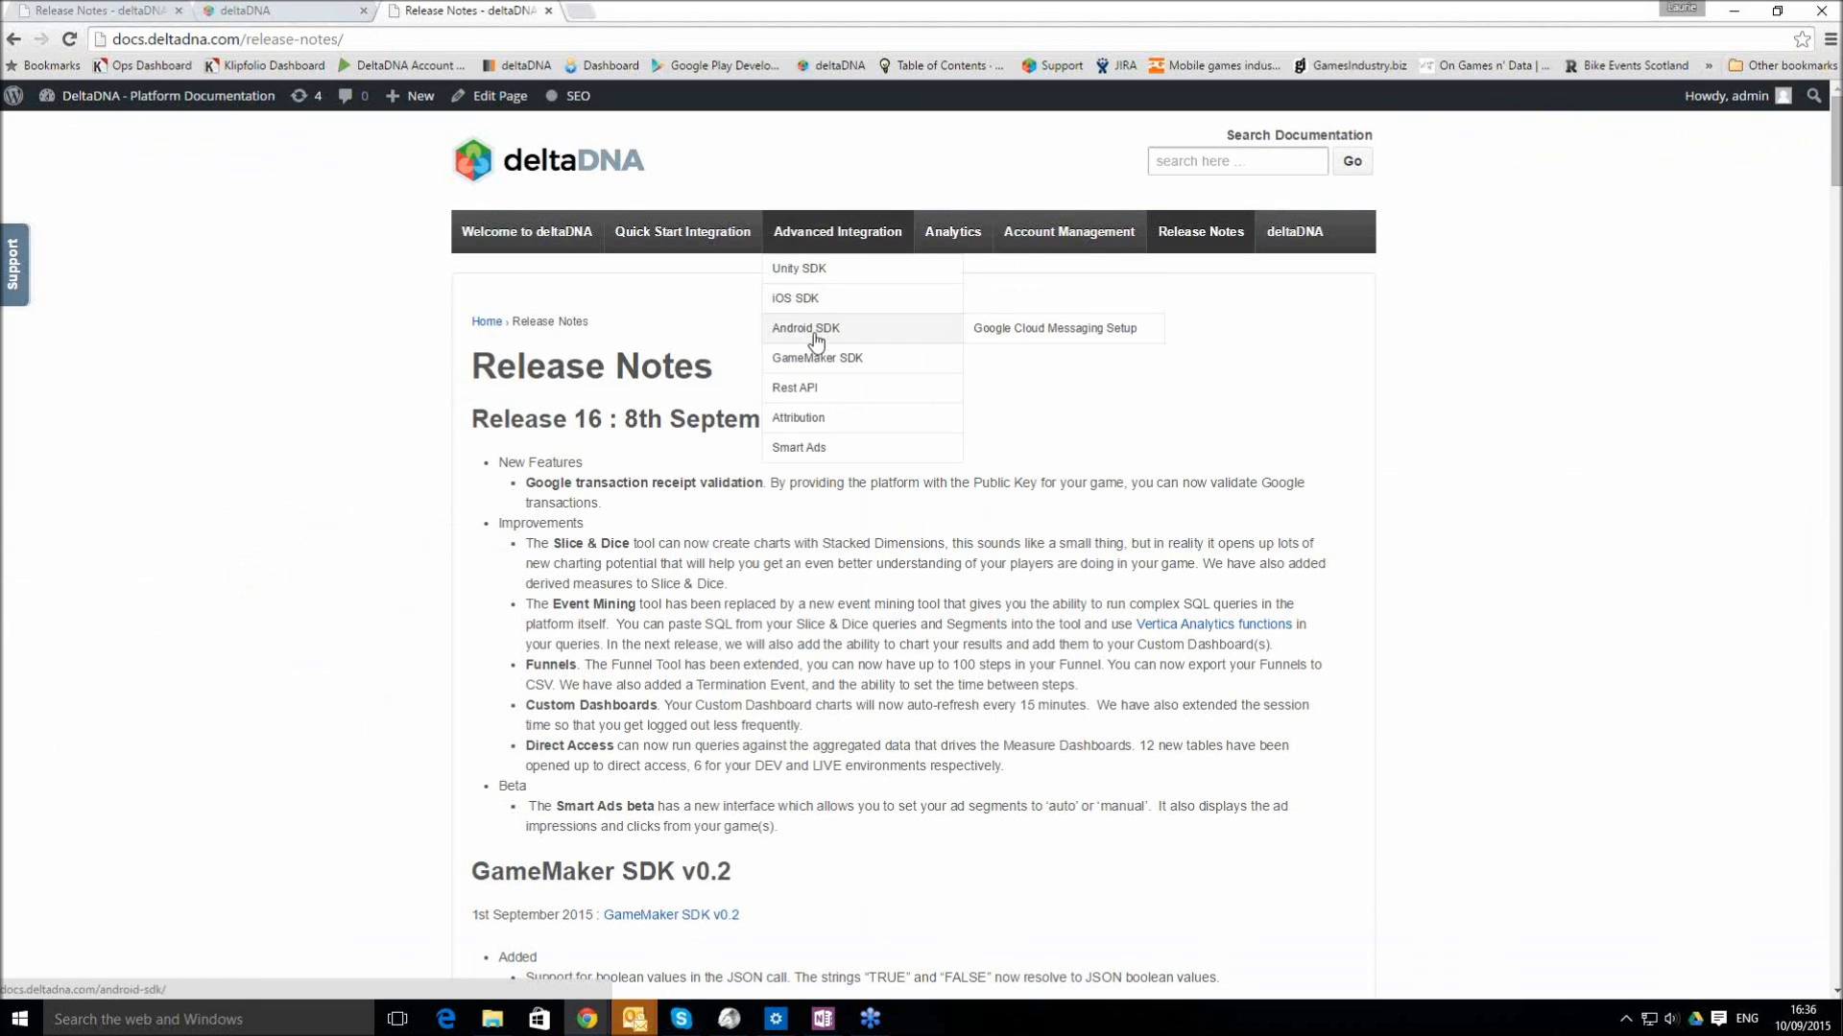
{"action": "left_click", "coordinate": [808, 277]}
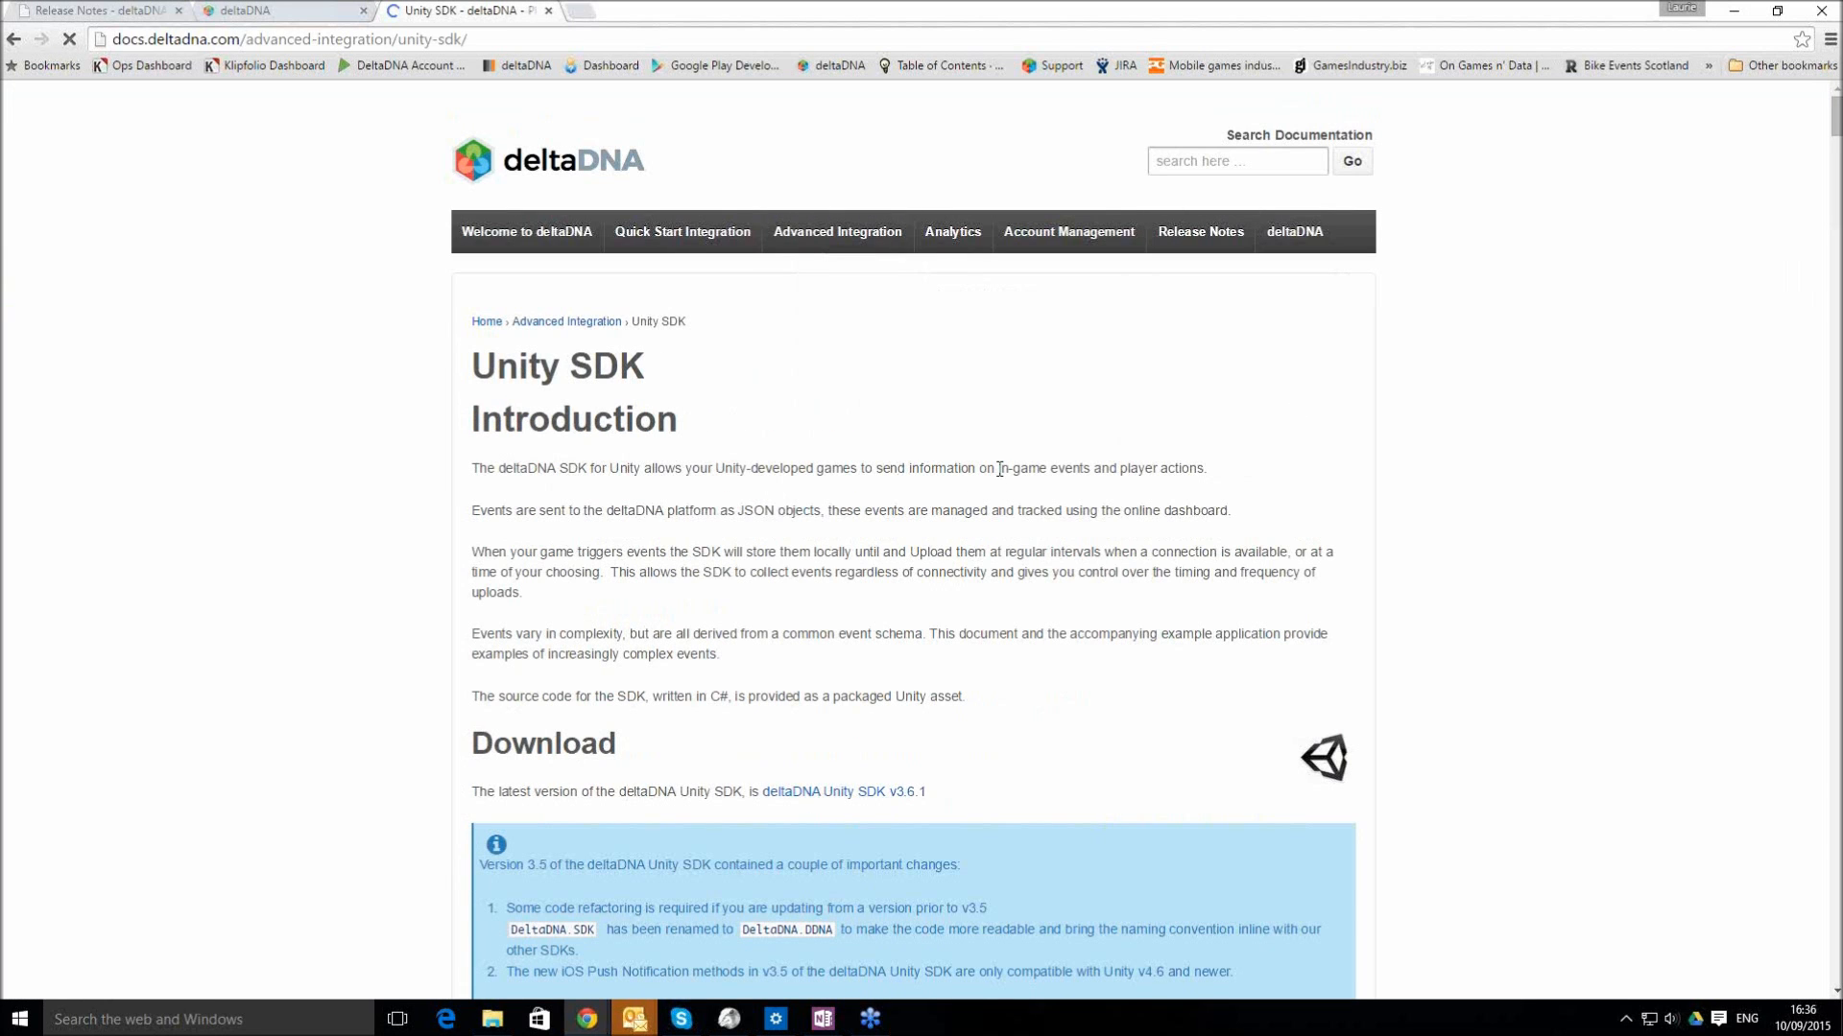
{"action": "scroll", "coordinate": [995, 460], "scroll_direction": "down", "scroll_amount": 20}
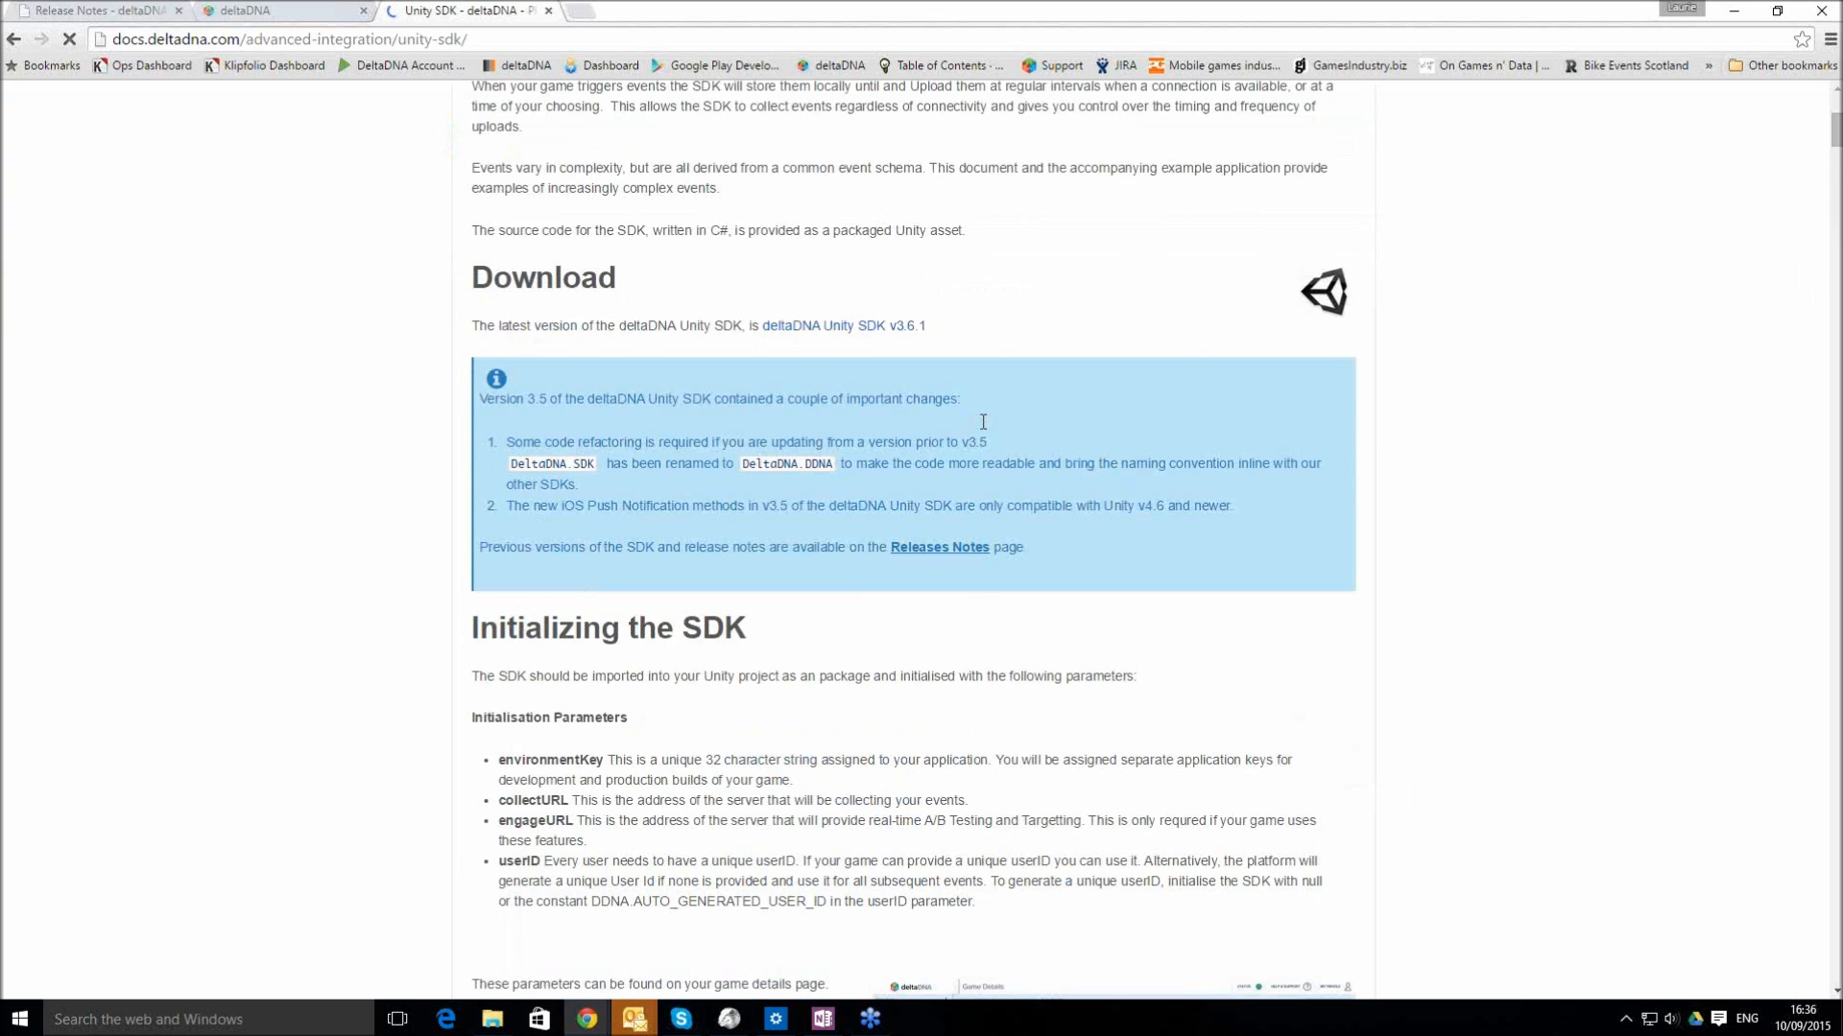
{"action": "scroll", "coordinate": [971, 436], "scroll_direction": "down", "scroll_amount": 15}
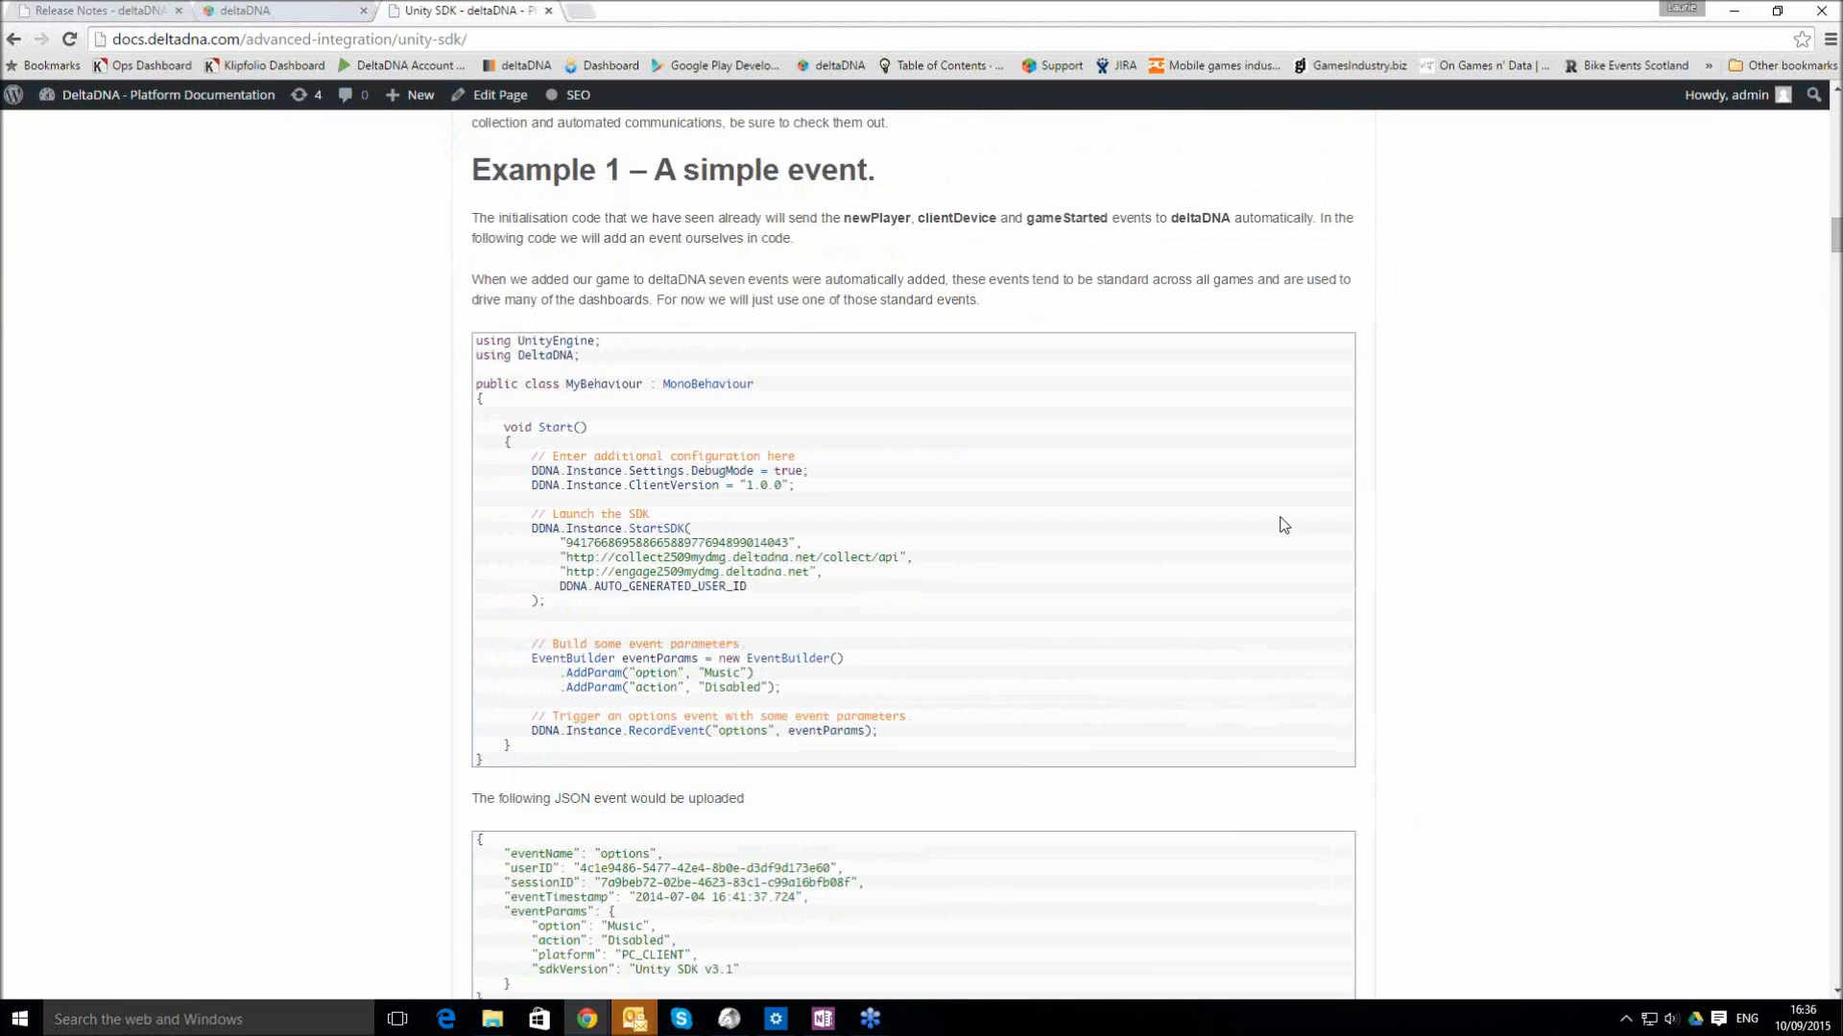
{"action": "scroll", "coordinate": [1555, 610], "scroll_direction": "down", "scroll_amount": 15}
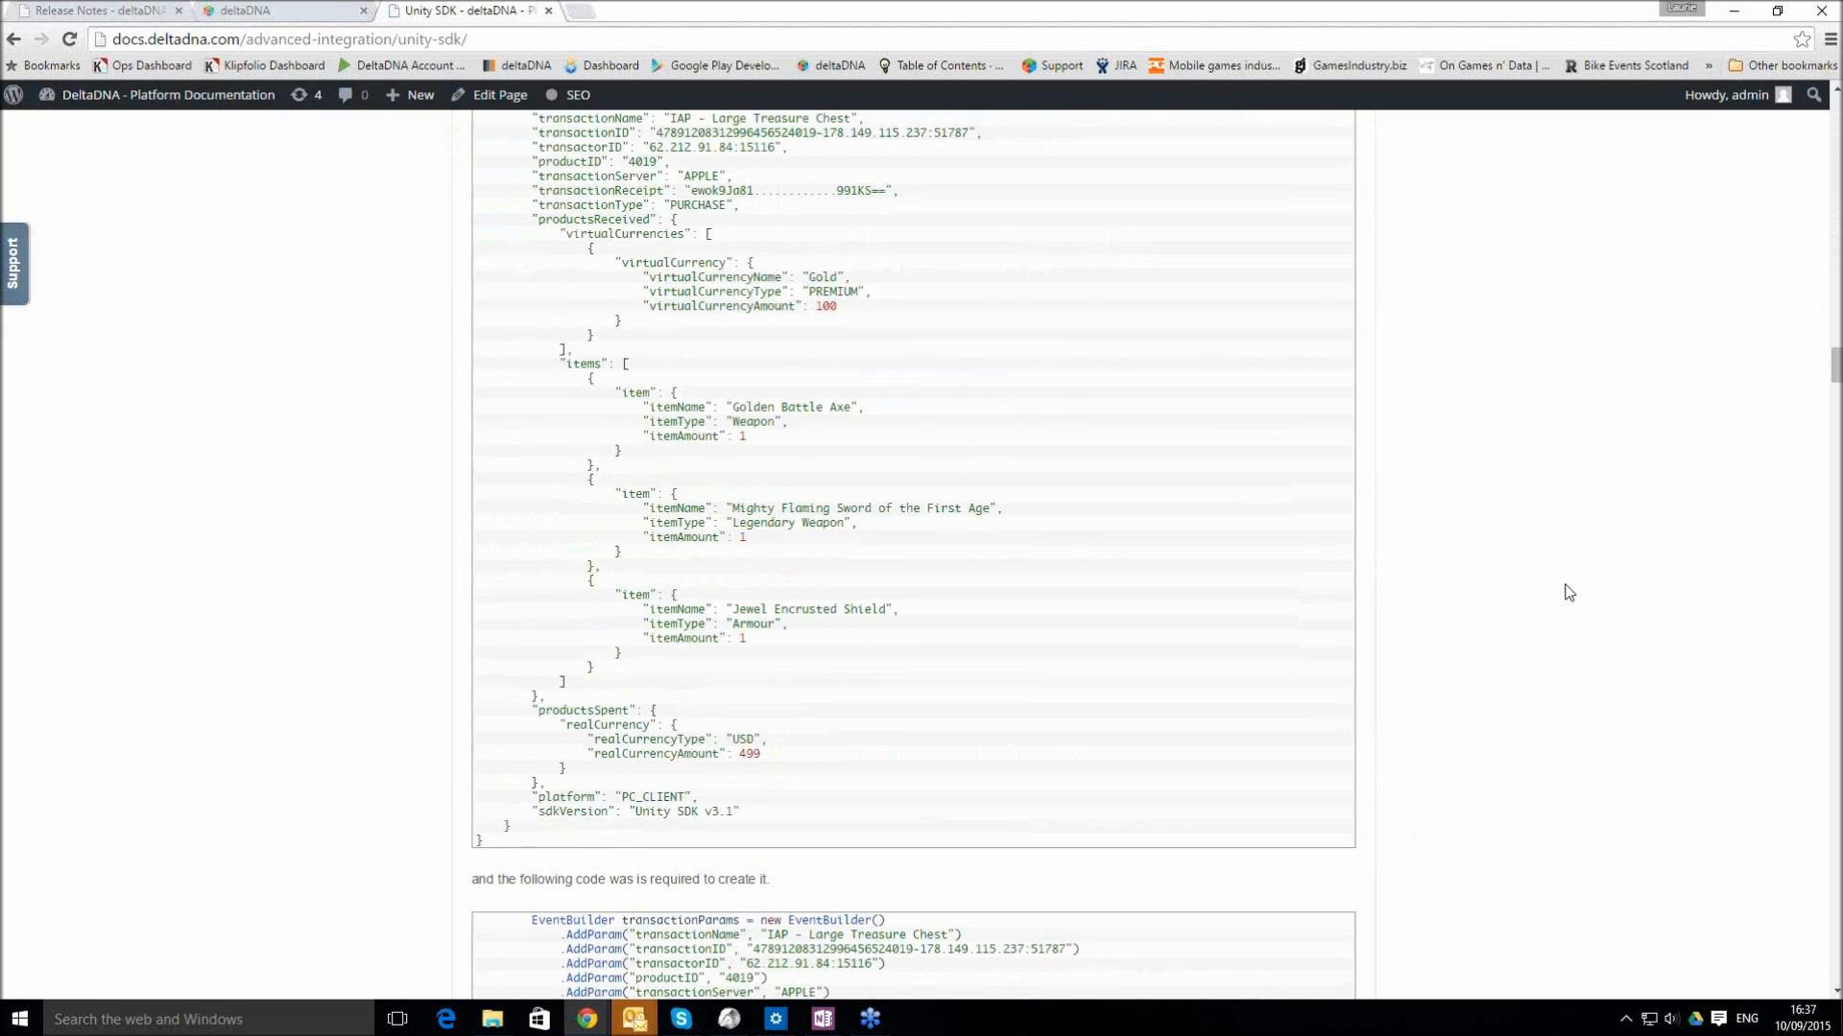
{"action": "scroll", "coordinate": [1568, 592], "scroll_direction": "down", "scroll_amount": 8}
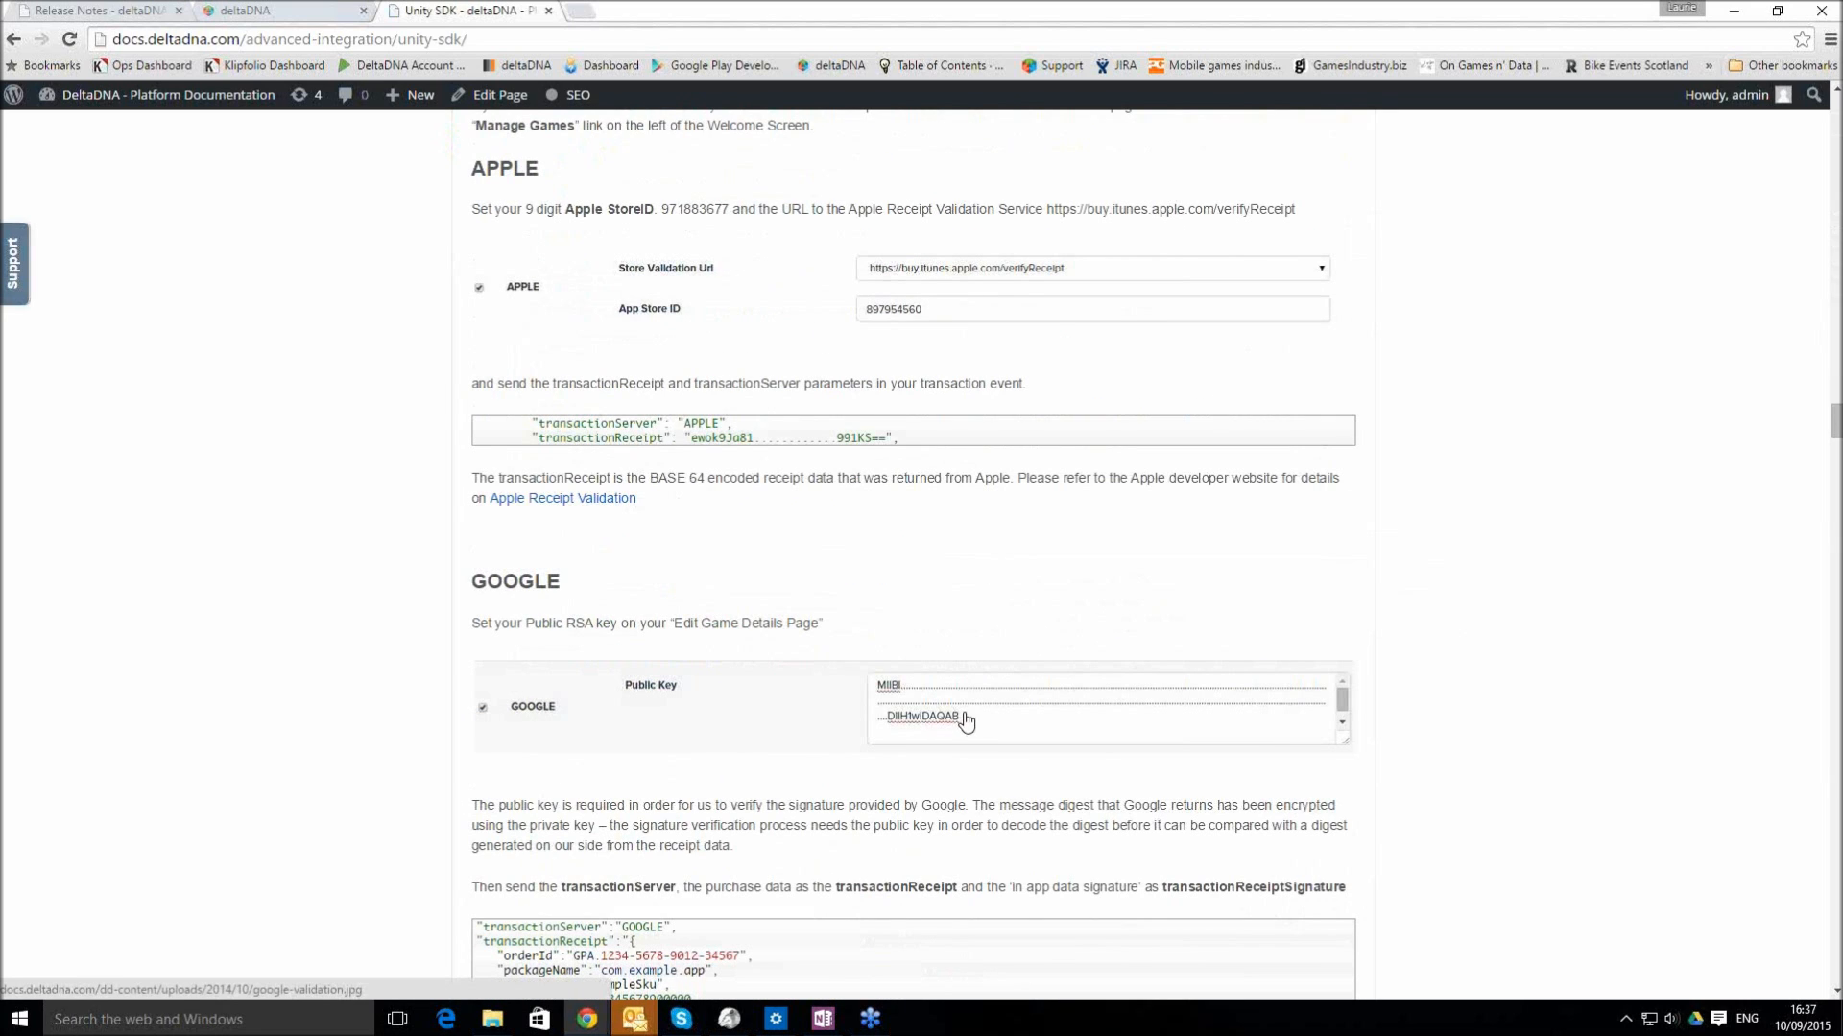
Examine the transaction parameters required for Google receipt validation and the possible values of the revenueValidated parameter
{"action": "scroll", "coordinate": [633, 729], "scroll_direction": "down", "scroll_amount": 2}
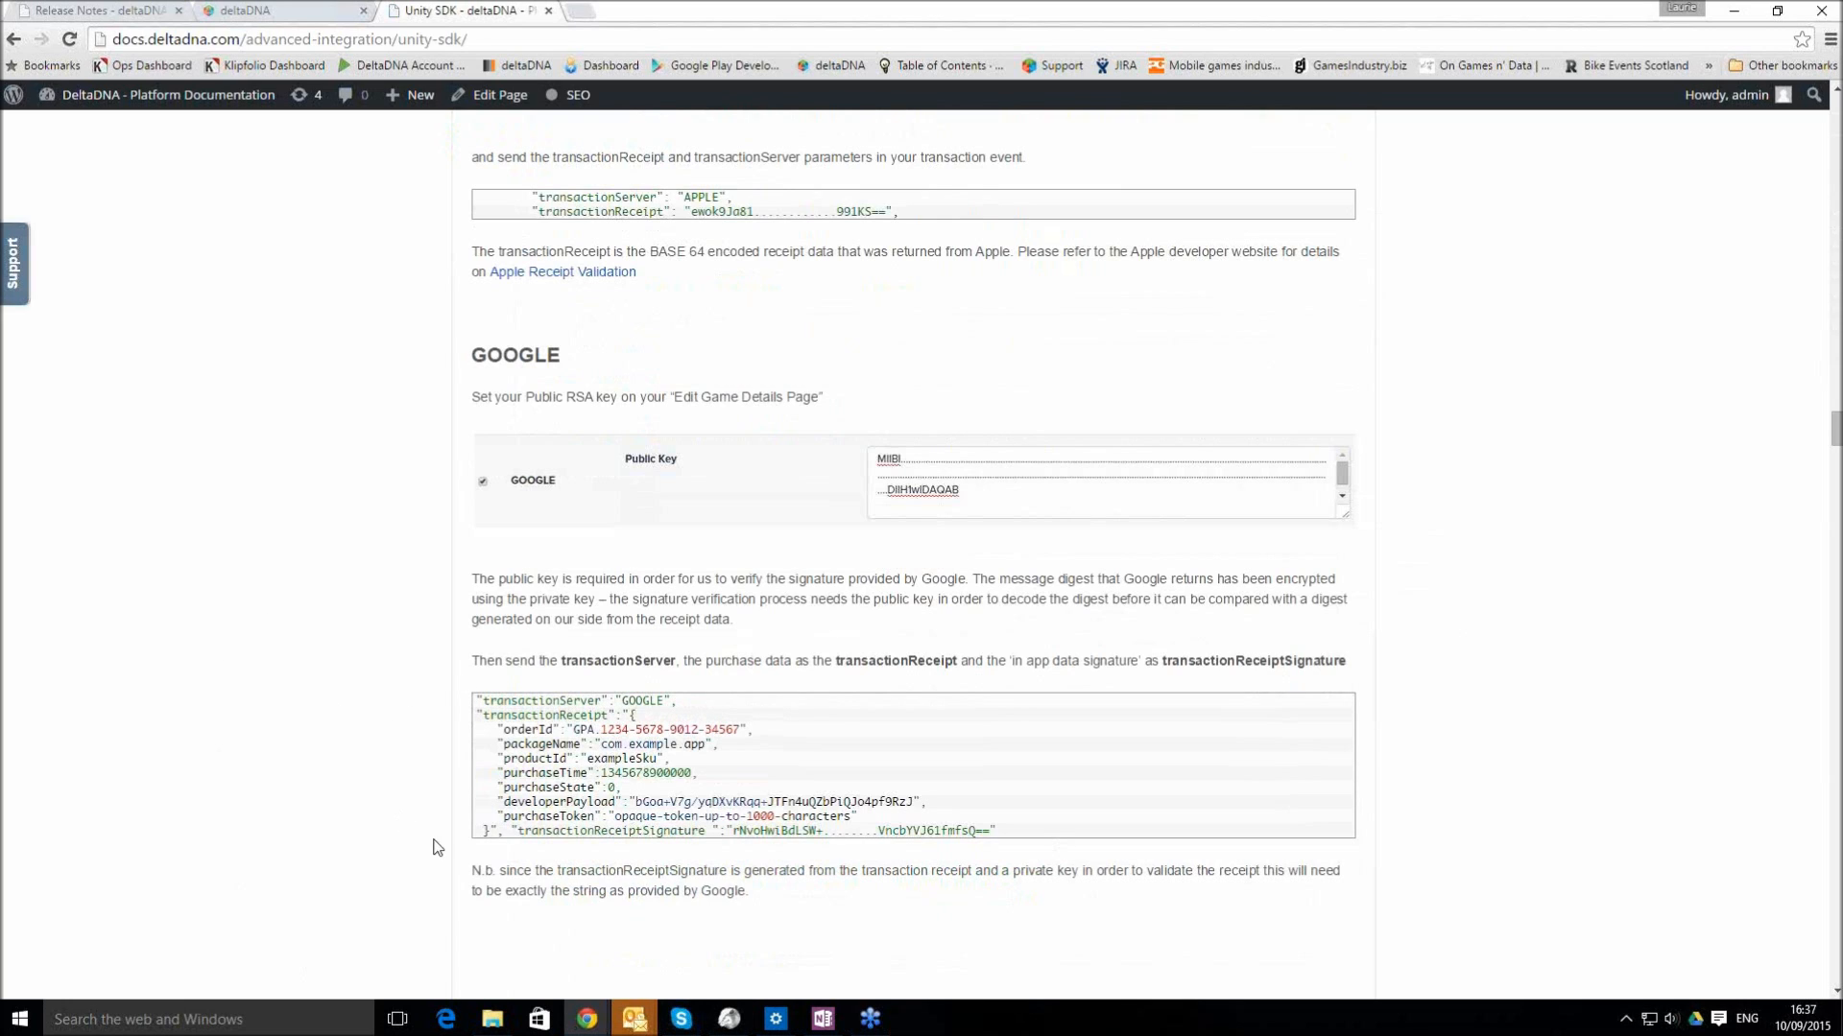
{"action": "scroll", "coordinate": [325, 812], "scroll_direction": "down", "scroll_amount": 2}
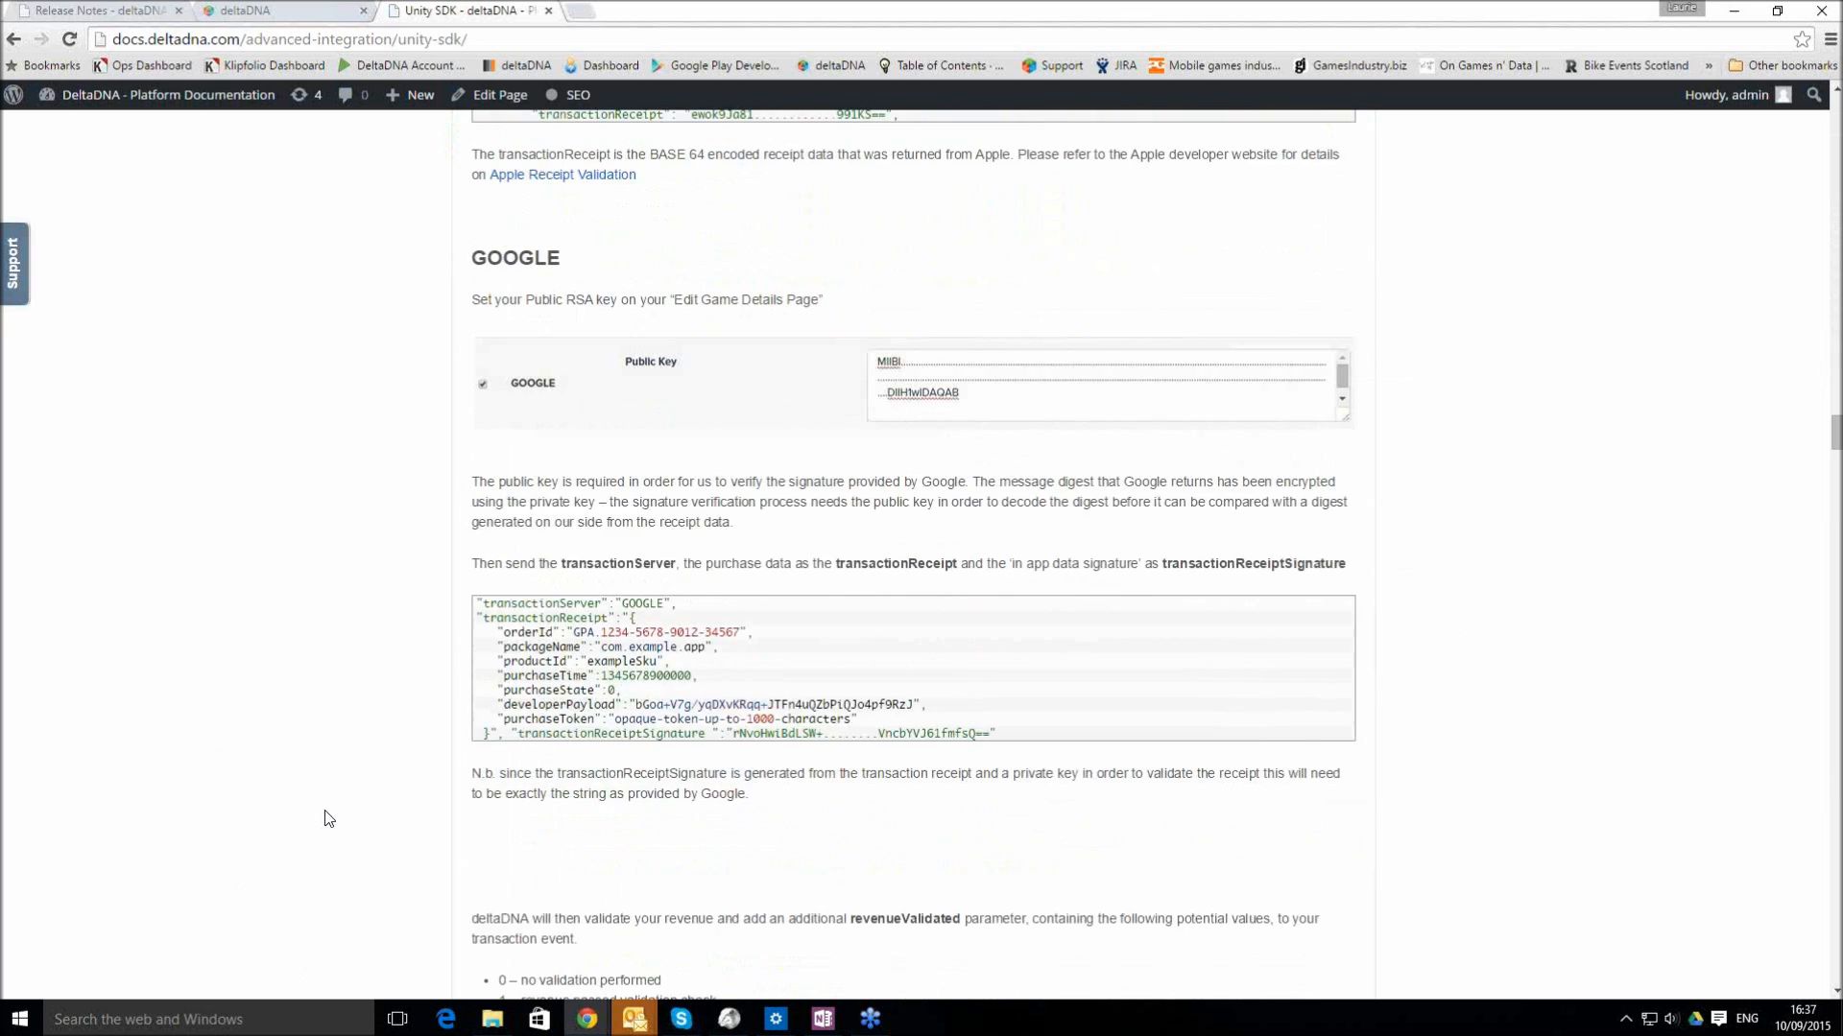
{"action": "scroll", "coordinate": [324, 811], "scroll_direction": "down", "scroll_amount": 3}
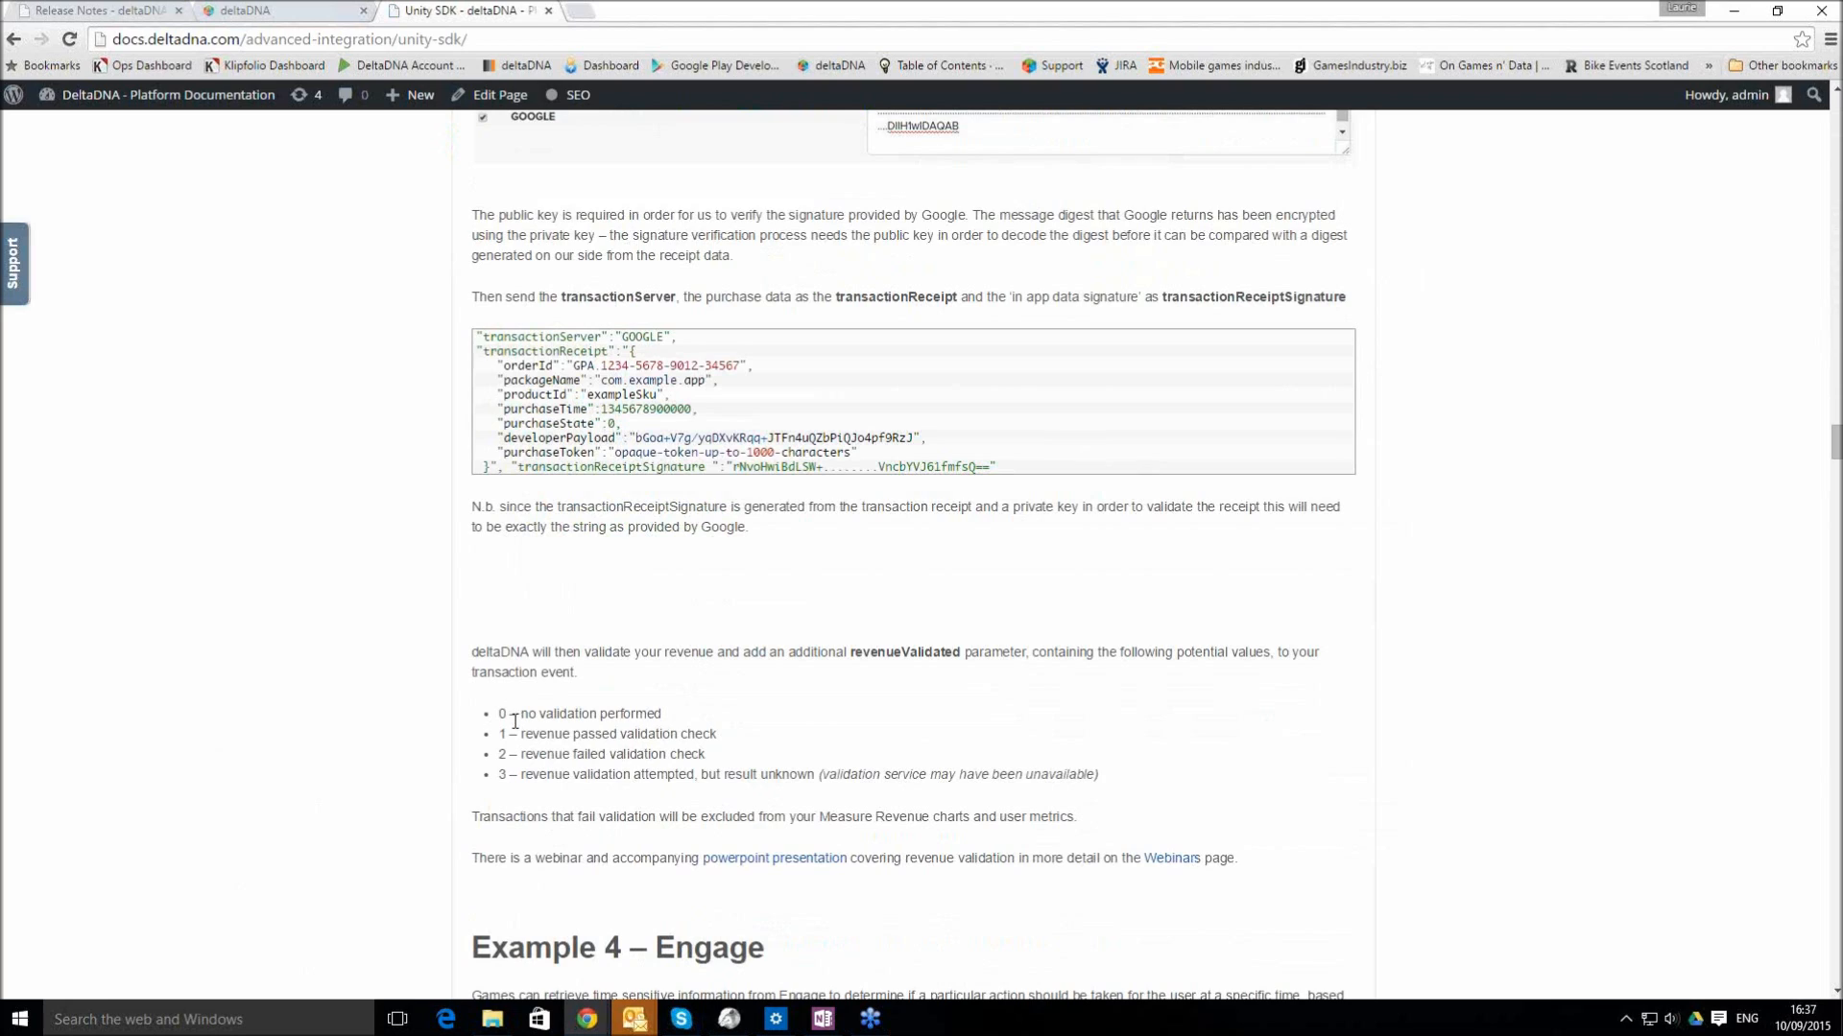
{"action": "left_click_drag", "start_coordinate": [516, 716], "coordinate": [665, 716]}
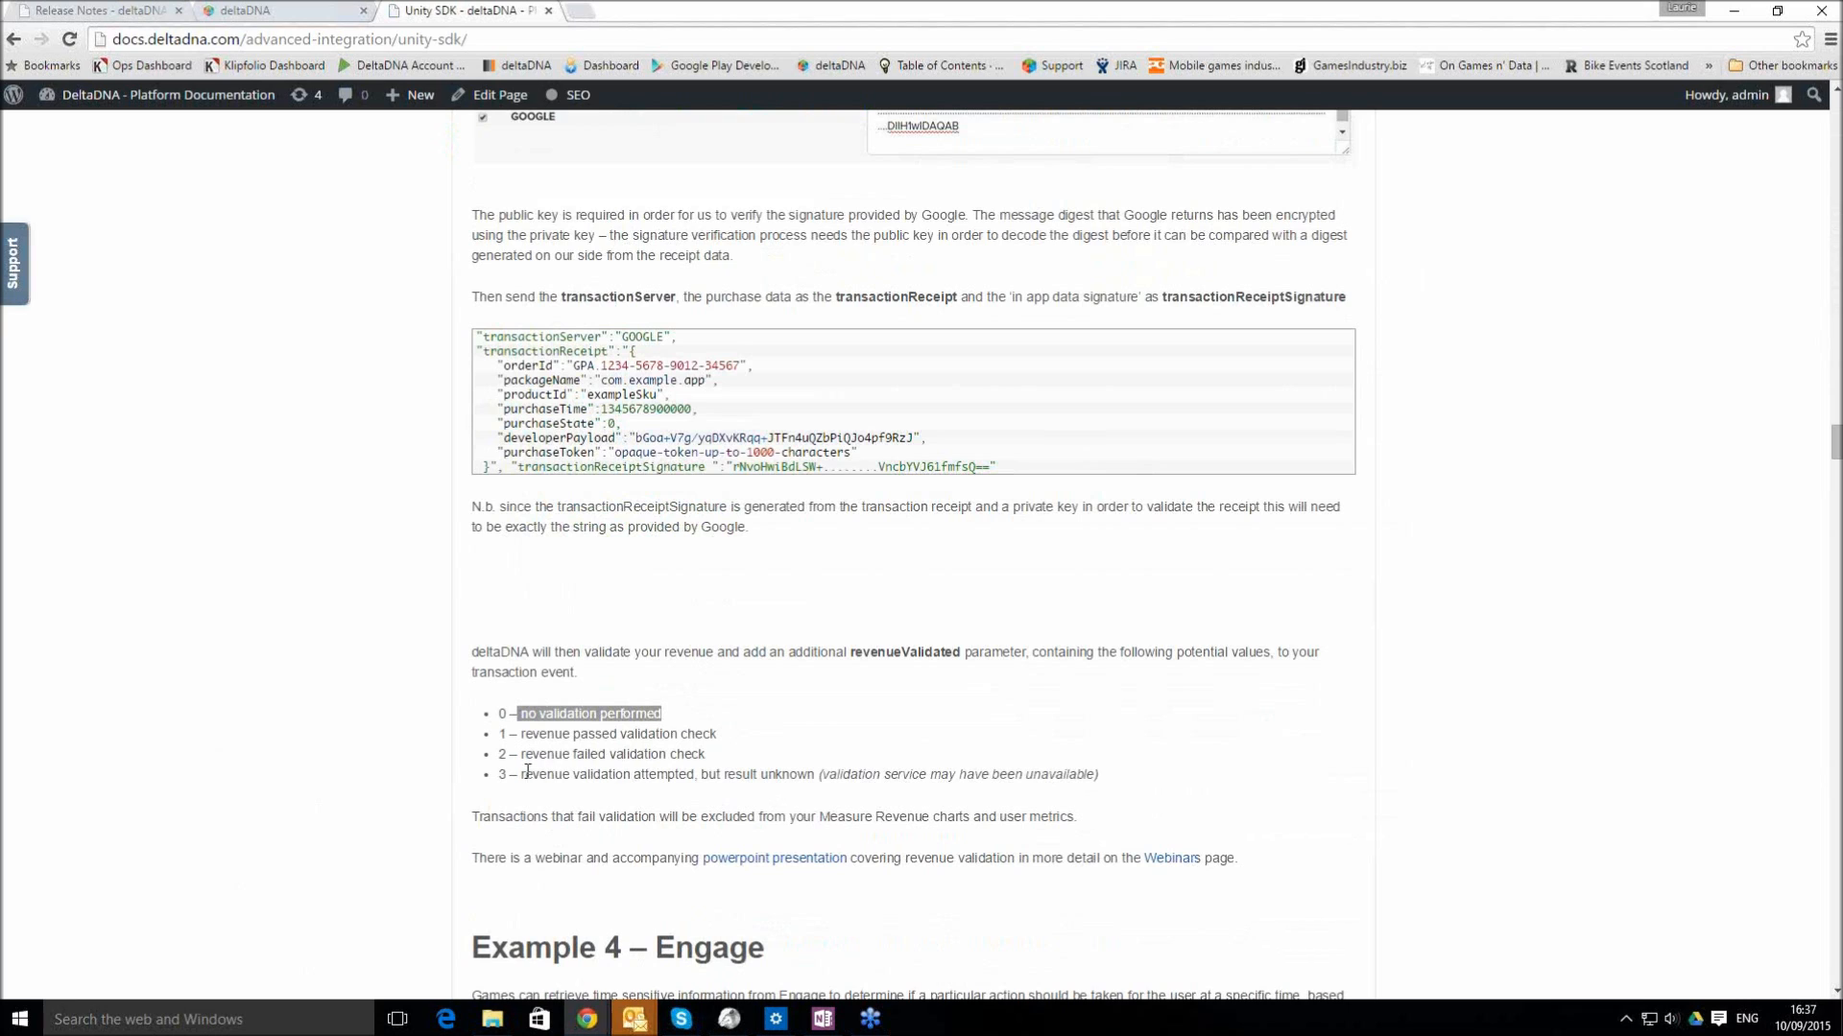
Switch back to Demo Game in the platform and open the Data Mining tool
{"action": "left_click", "coordinate": [242, 13]}
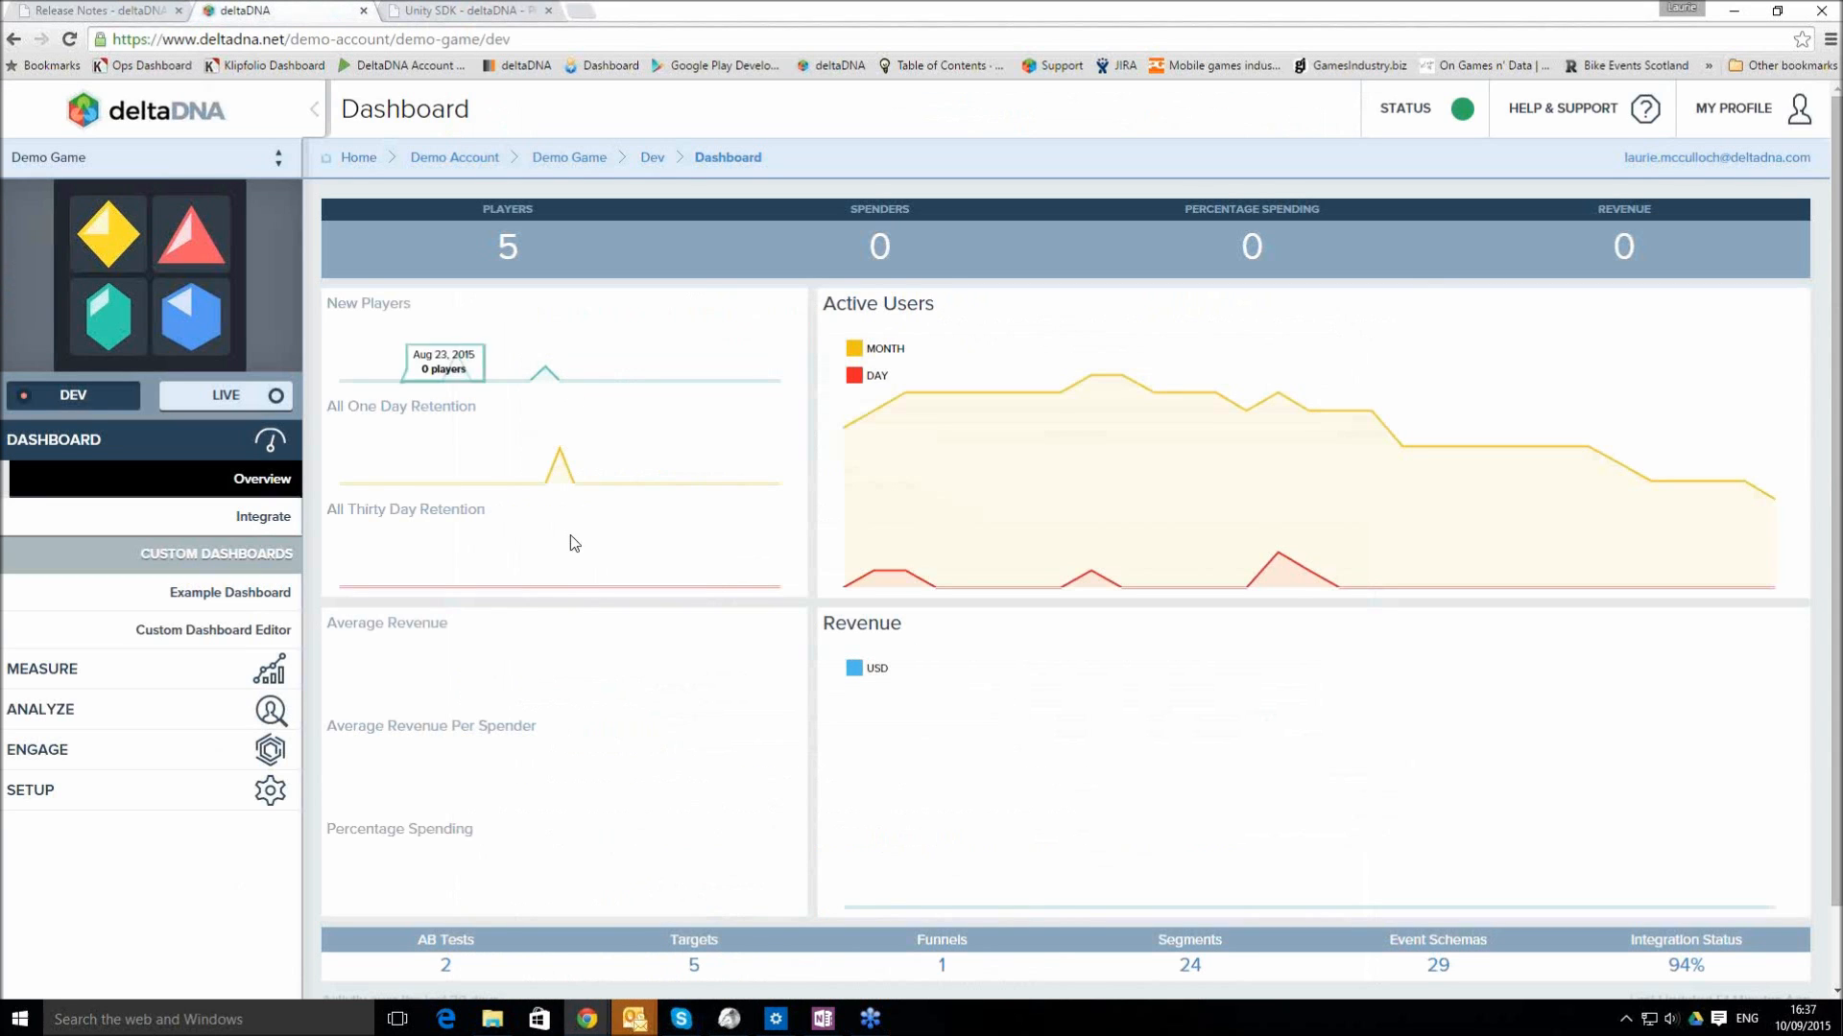
{"action": "left_click", "coordinate": [259, 456]}
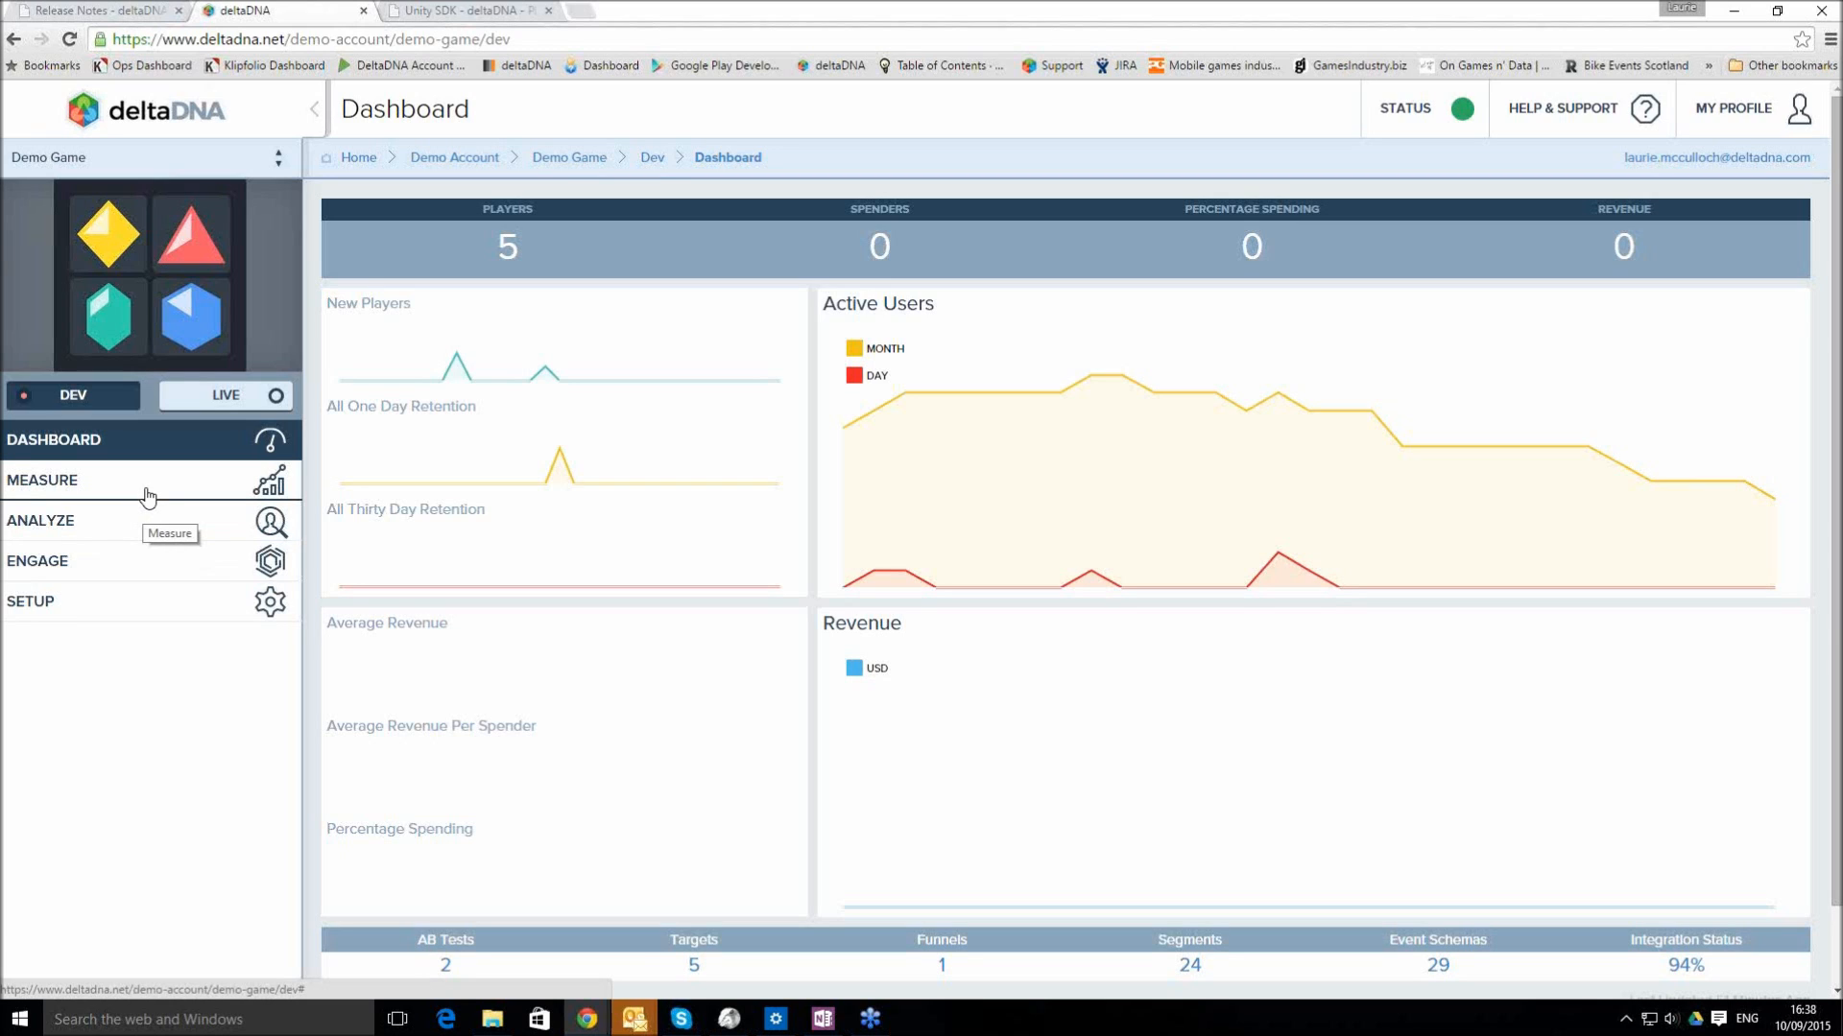
{"action": "left_click", "coordinate": [272, 523]}
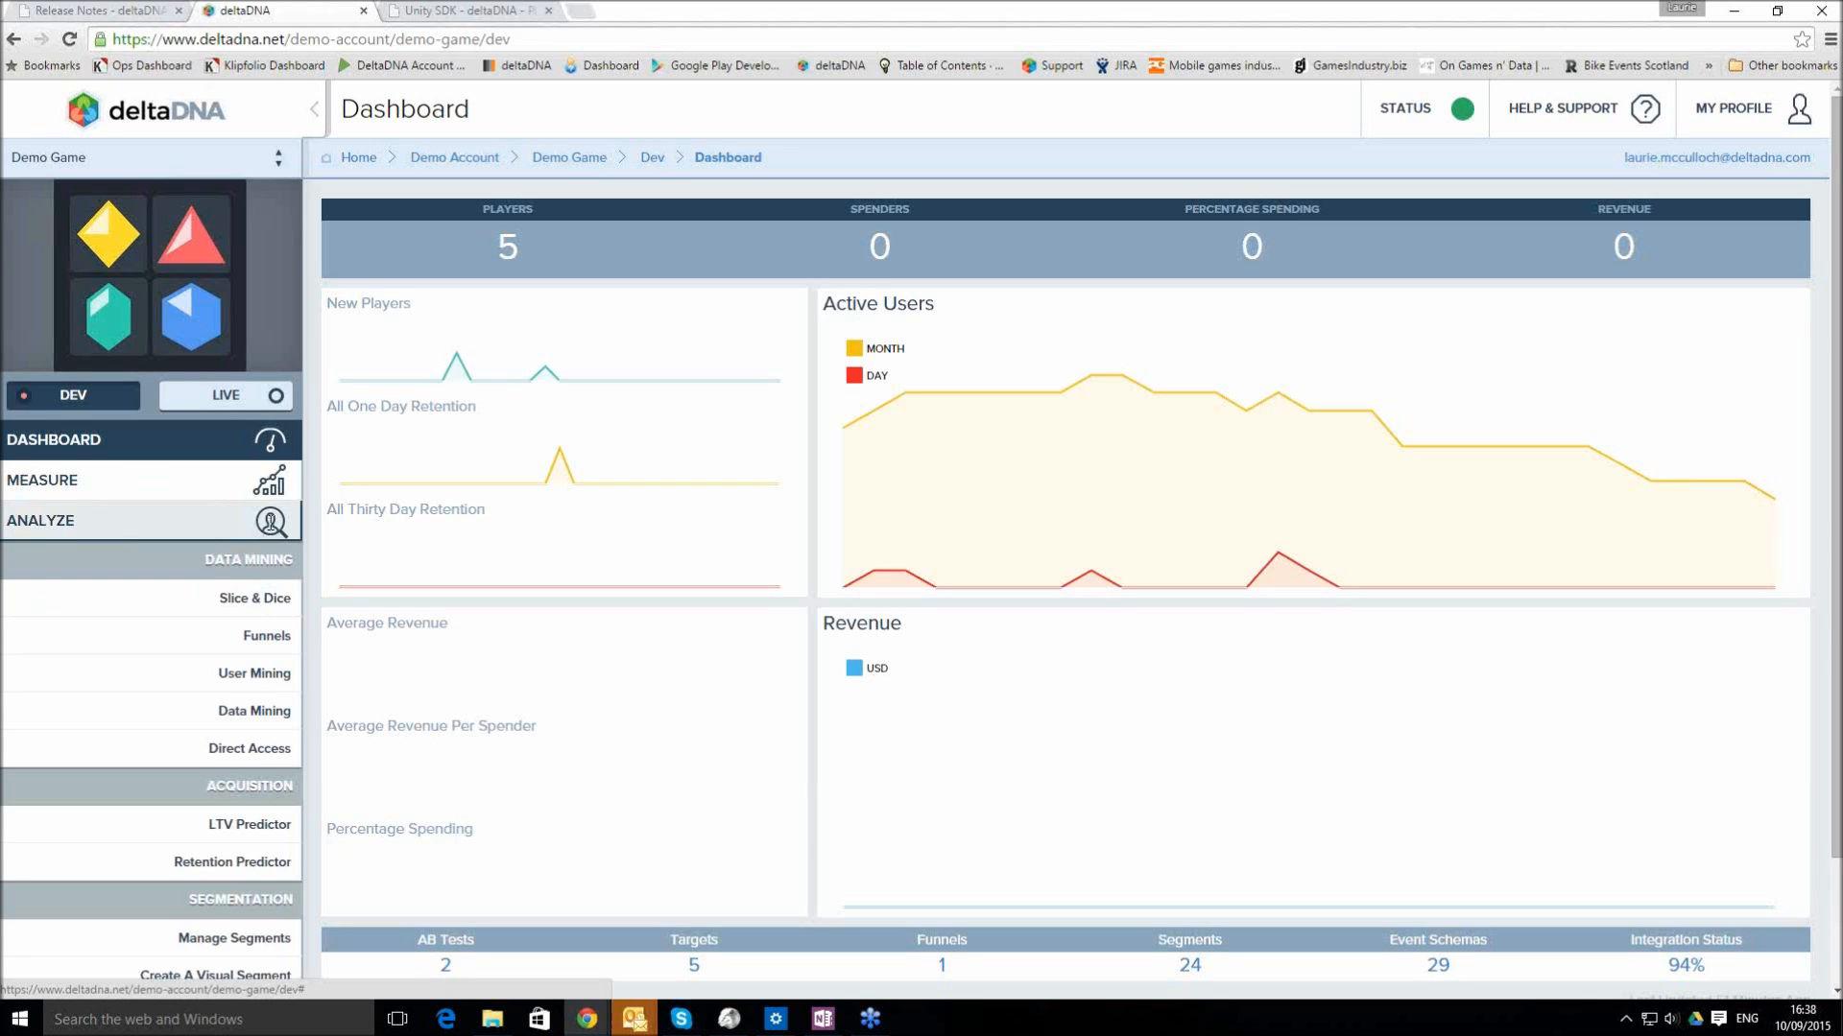
{"action": "left_click", "coordinate": [276, 712]}
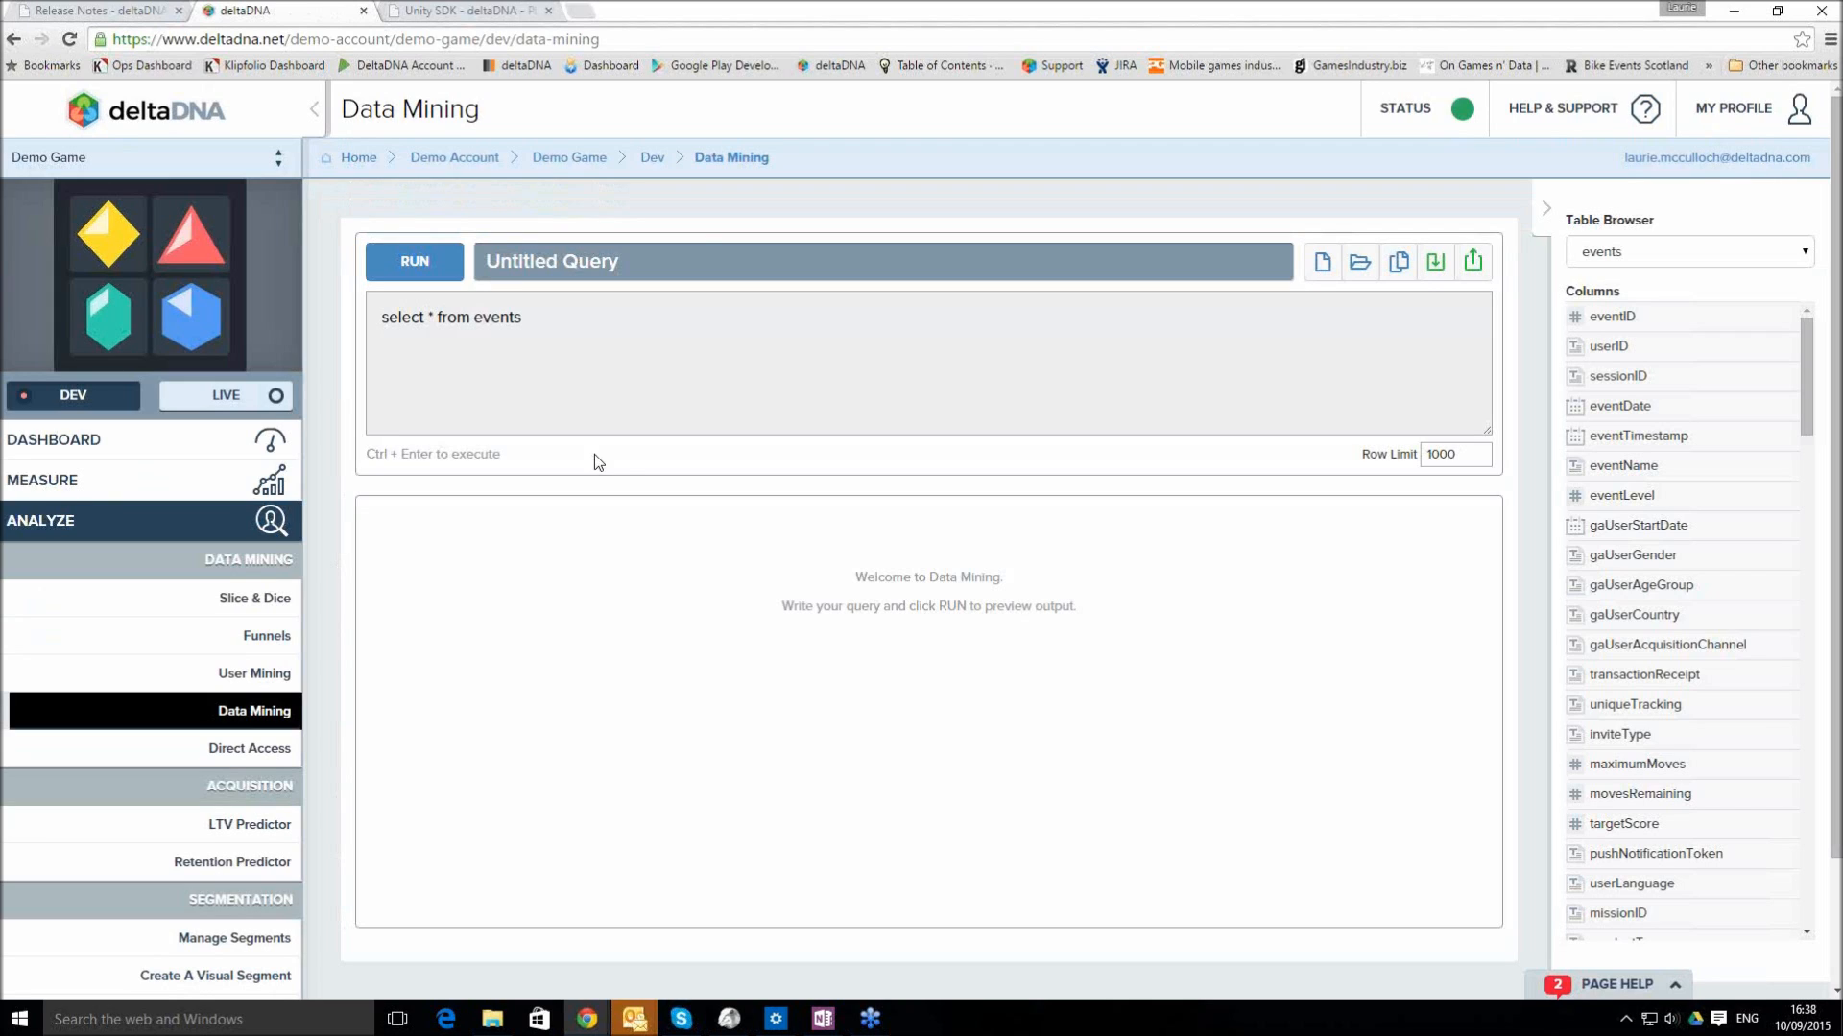
Set the row limit to 10 and run the "select * from events" query
{"action": "left_click_drag", "start_coordinate": [1441, 455], "coordinate": [1482, 414]}
{"action": "key", "text": "BackSpace"}
{"action": "left_click", "coordinate": [459, 274]}
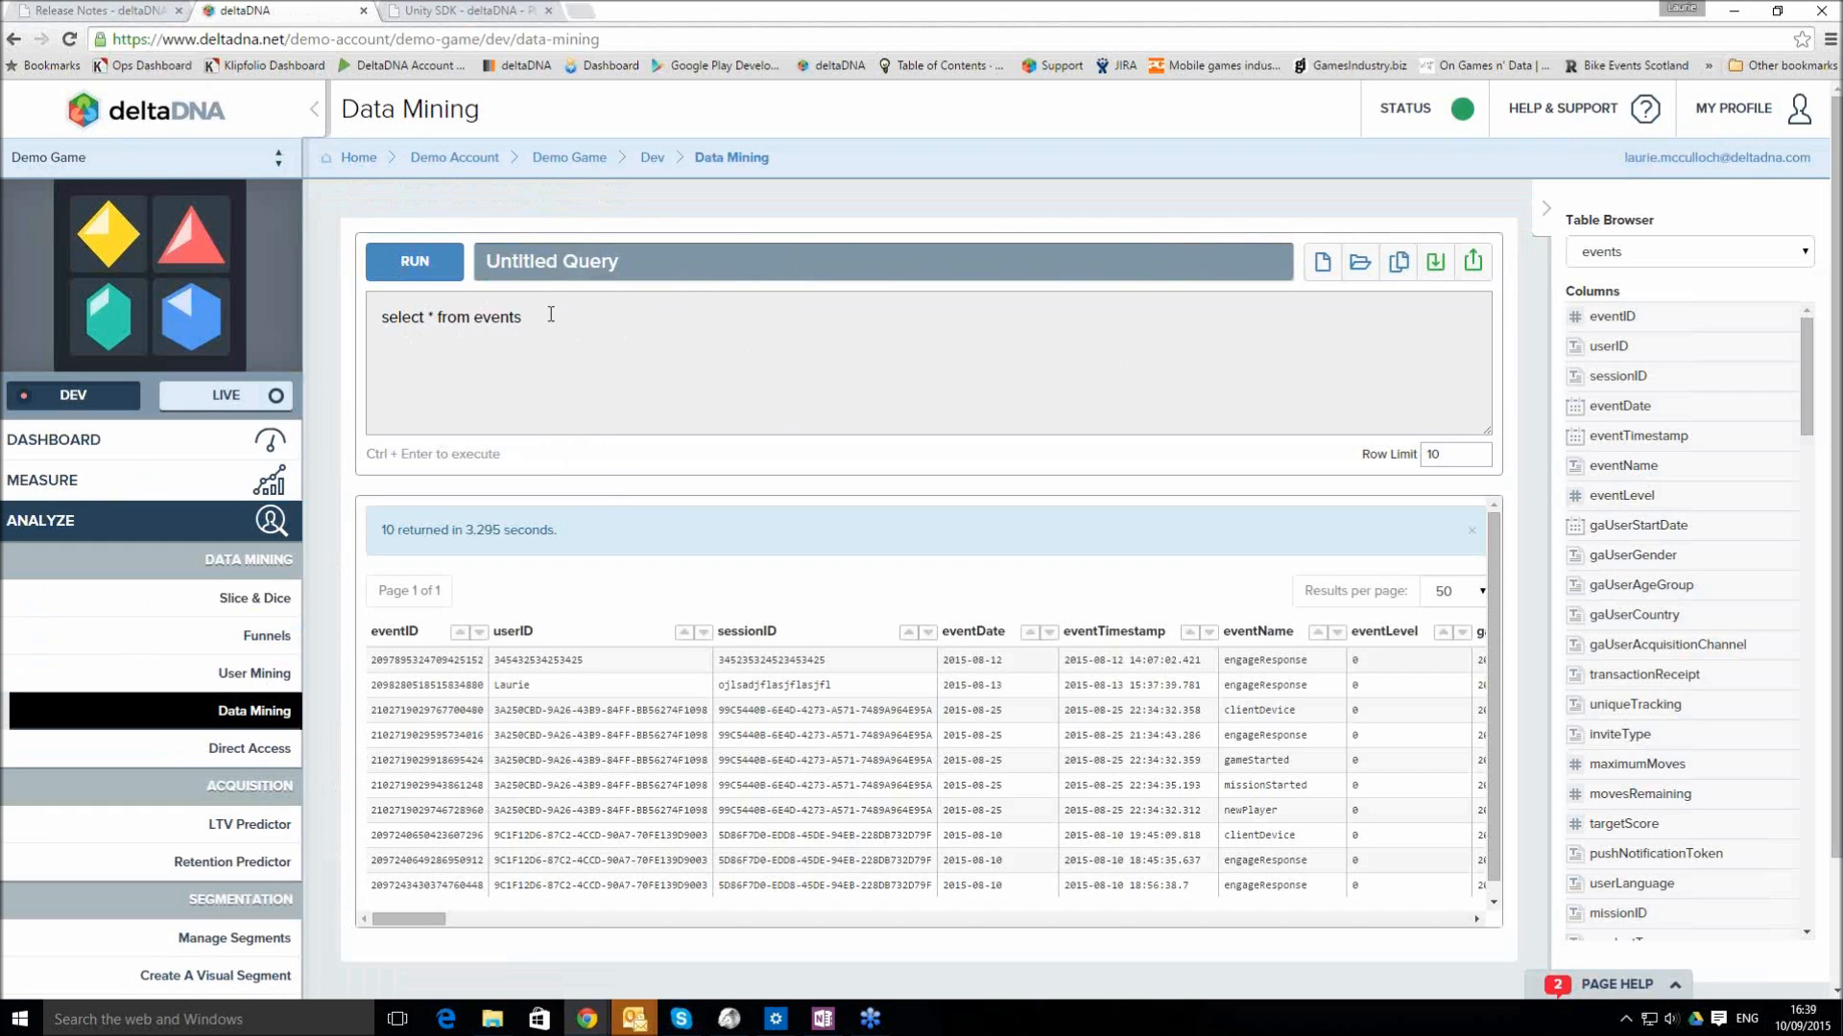
{"action": "left_click_drag", "start_coordinate": [551, 317], "coordinate": [397, 319]}
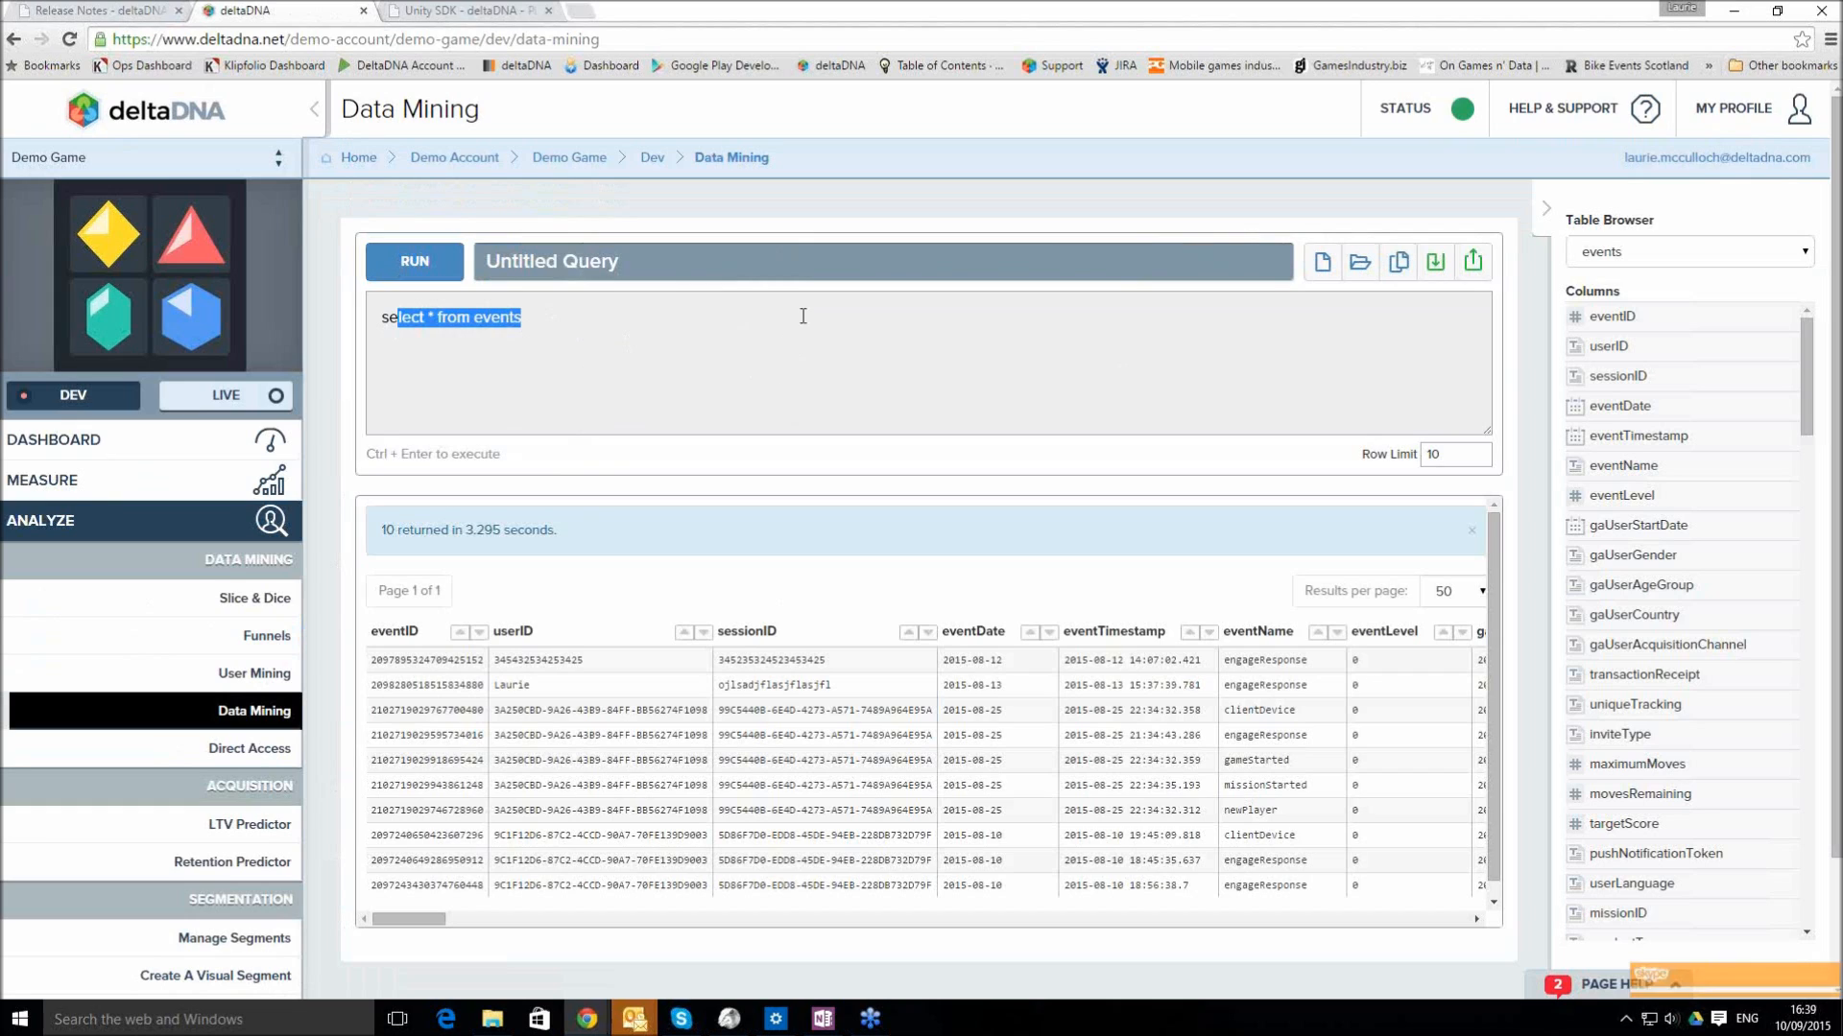
{"action": "left_click", "coordinate": [597, 338]}
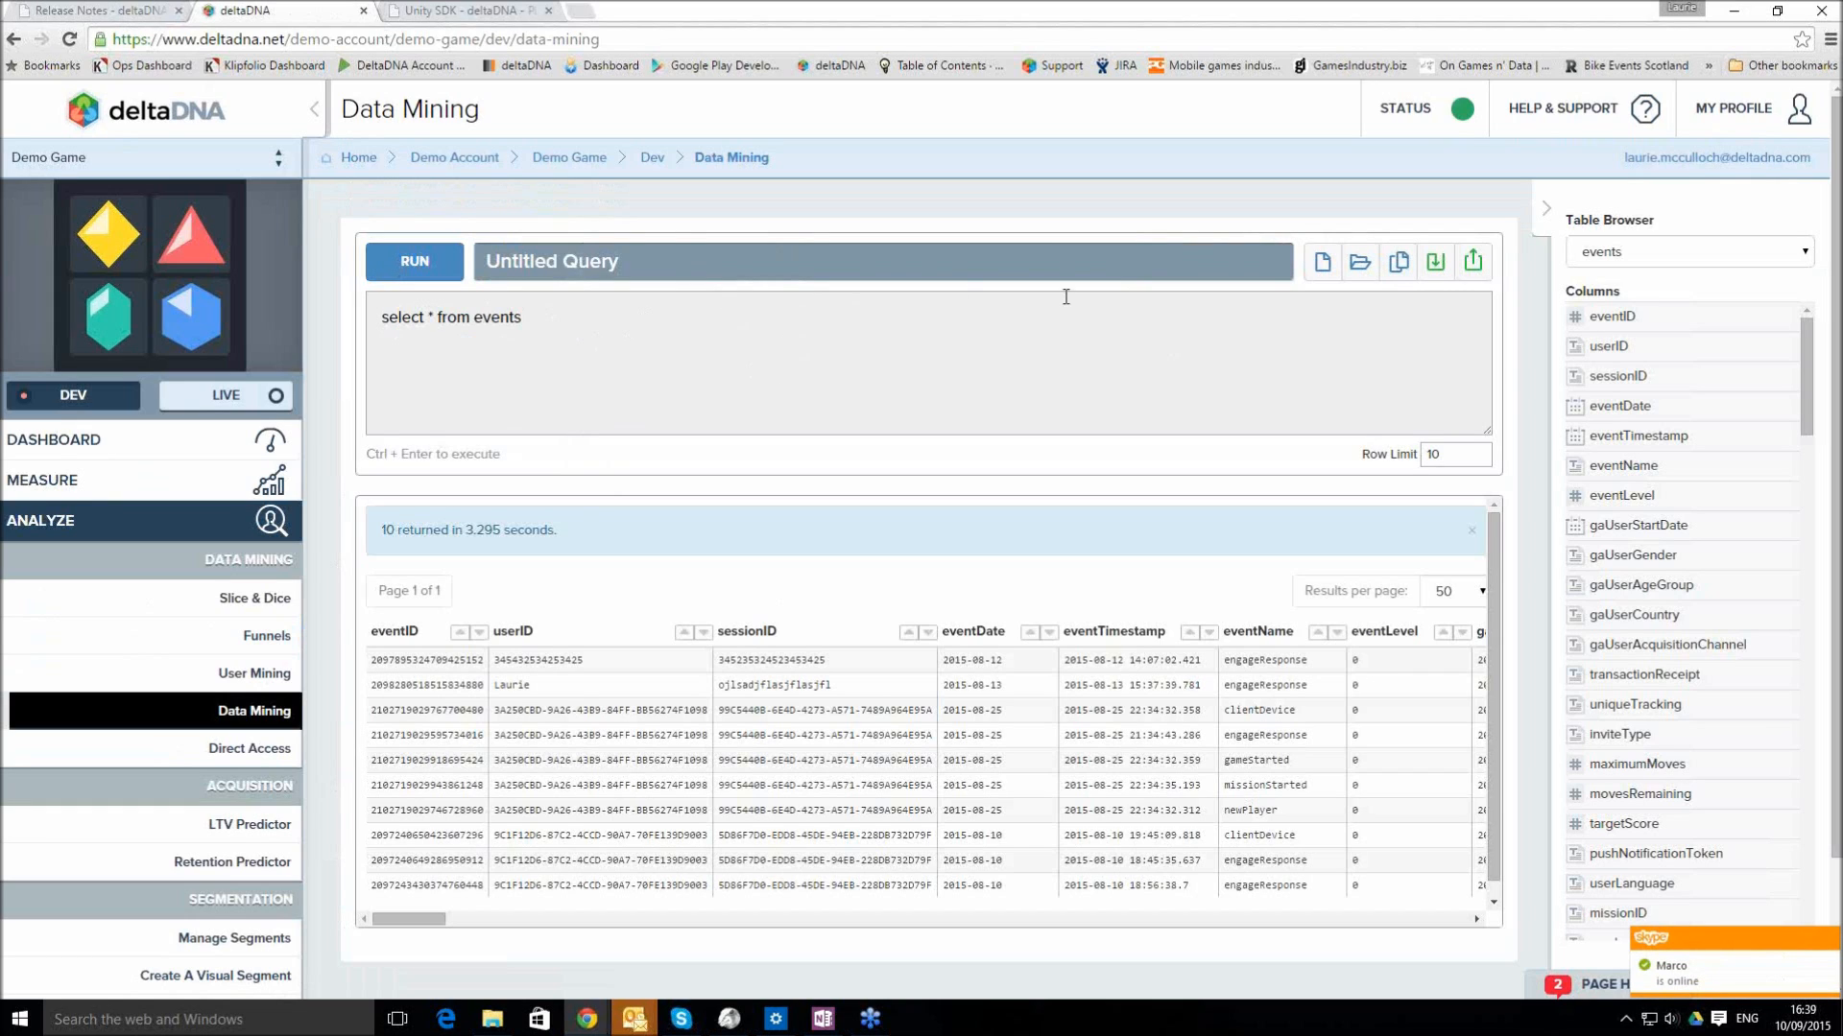
Check the saved queries available for the Dev environment and switch Data Mining to the Live environment
{"action": "left_click", "coordinate": [1359, 267]}
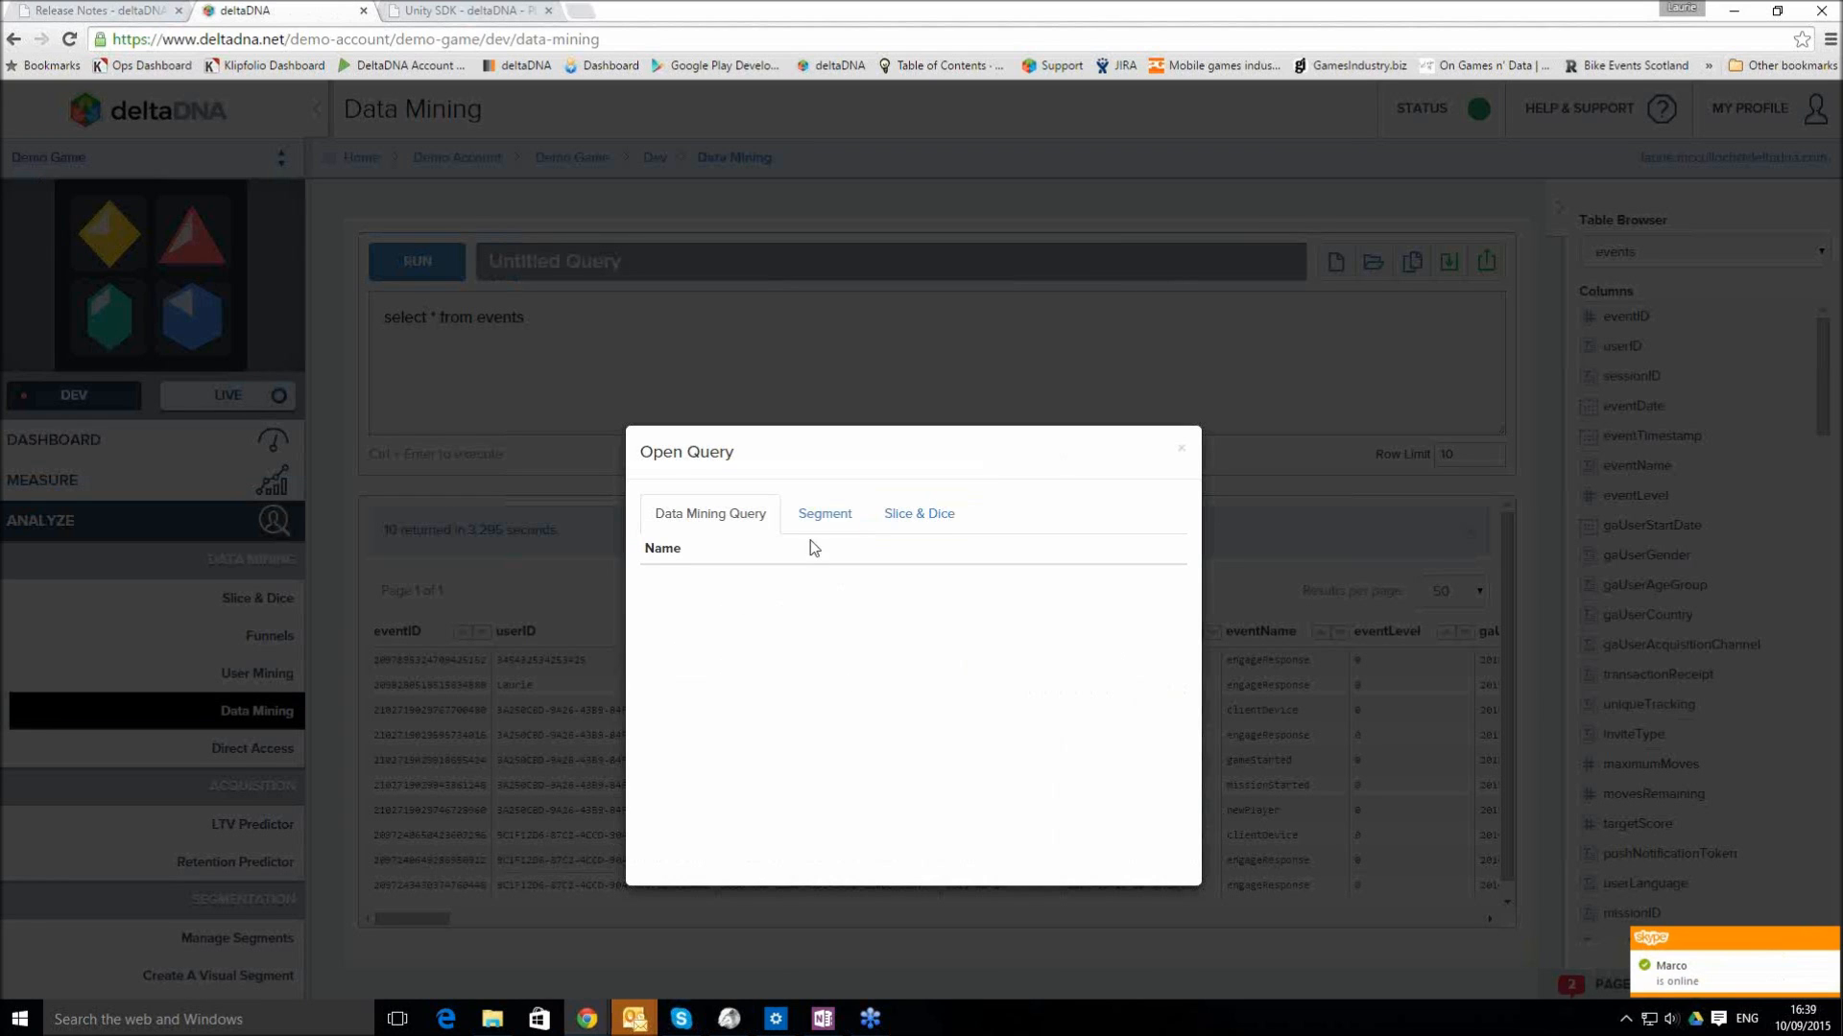
{"action": "left_click", "coordinate": [1182, 450]}
{"action": "left_click", "coordinate": [224, 401]}
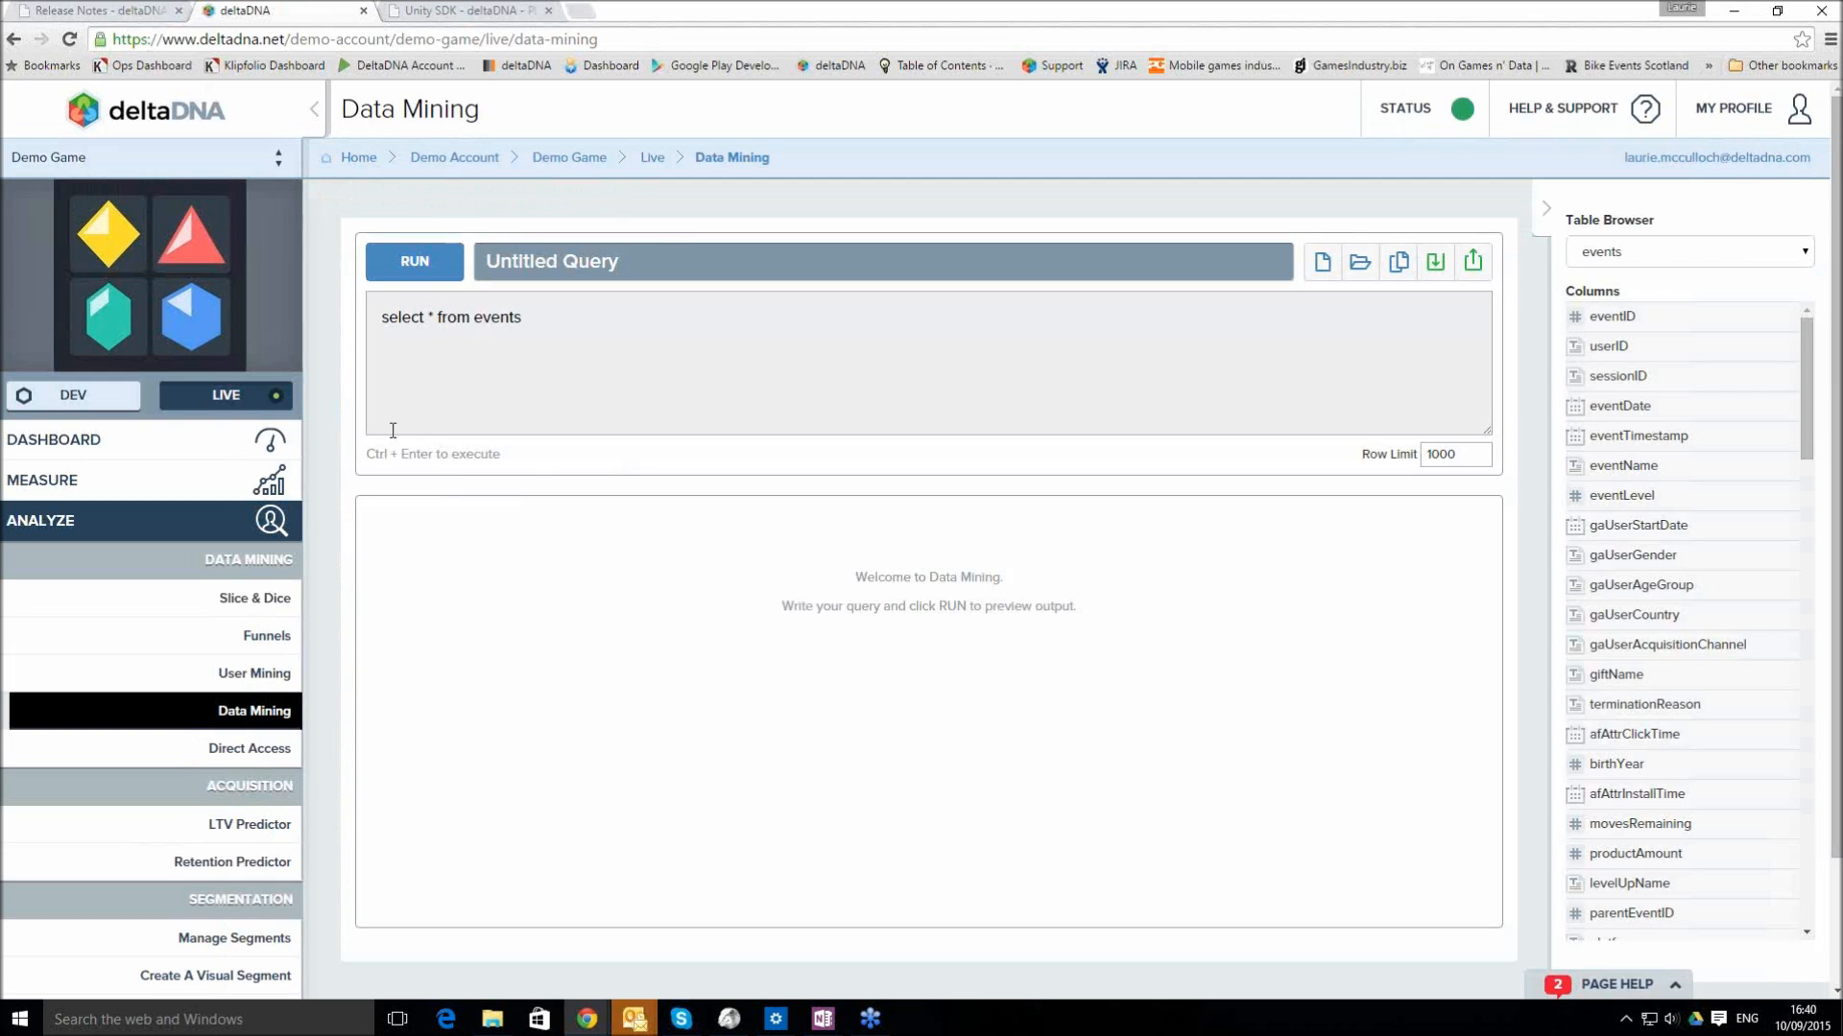
Open the "Auto-Generated: Whales" segment as a Data Mining query and run it
{"action": "left_click", "coordinate": [1360, 263]}
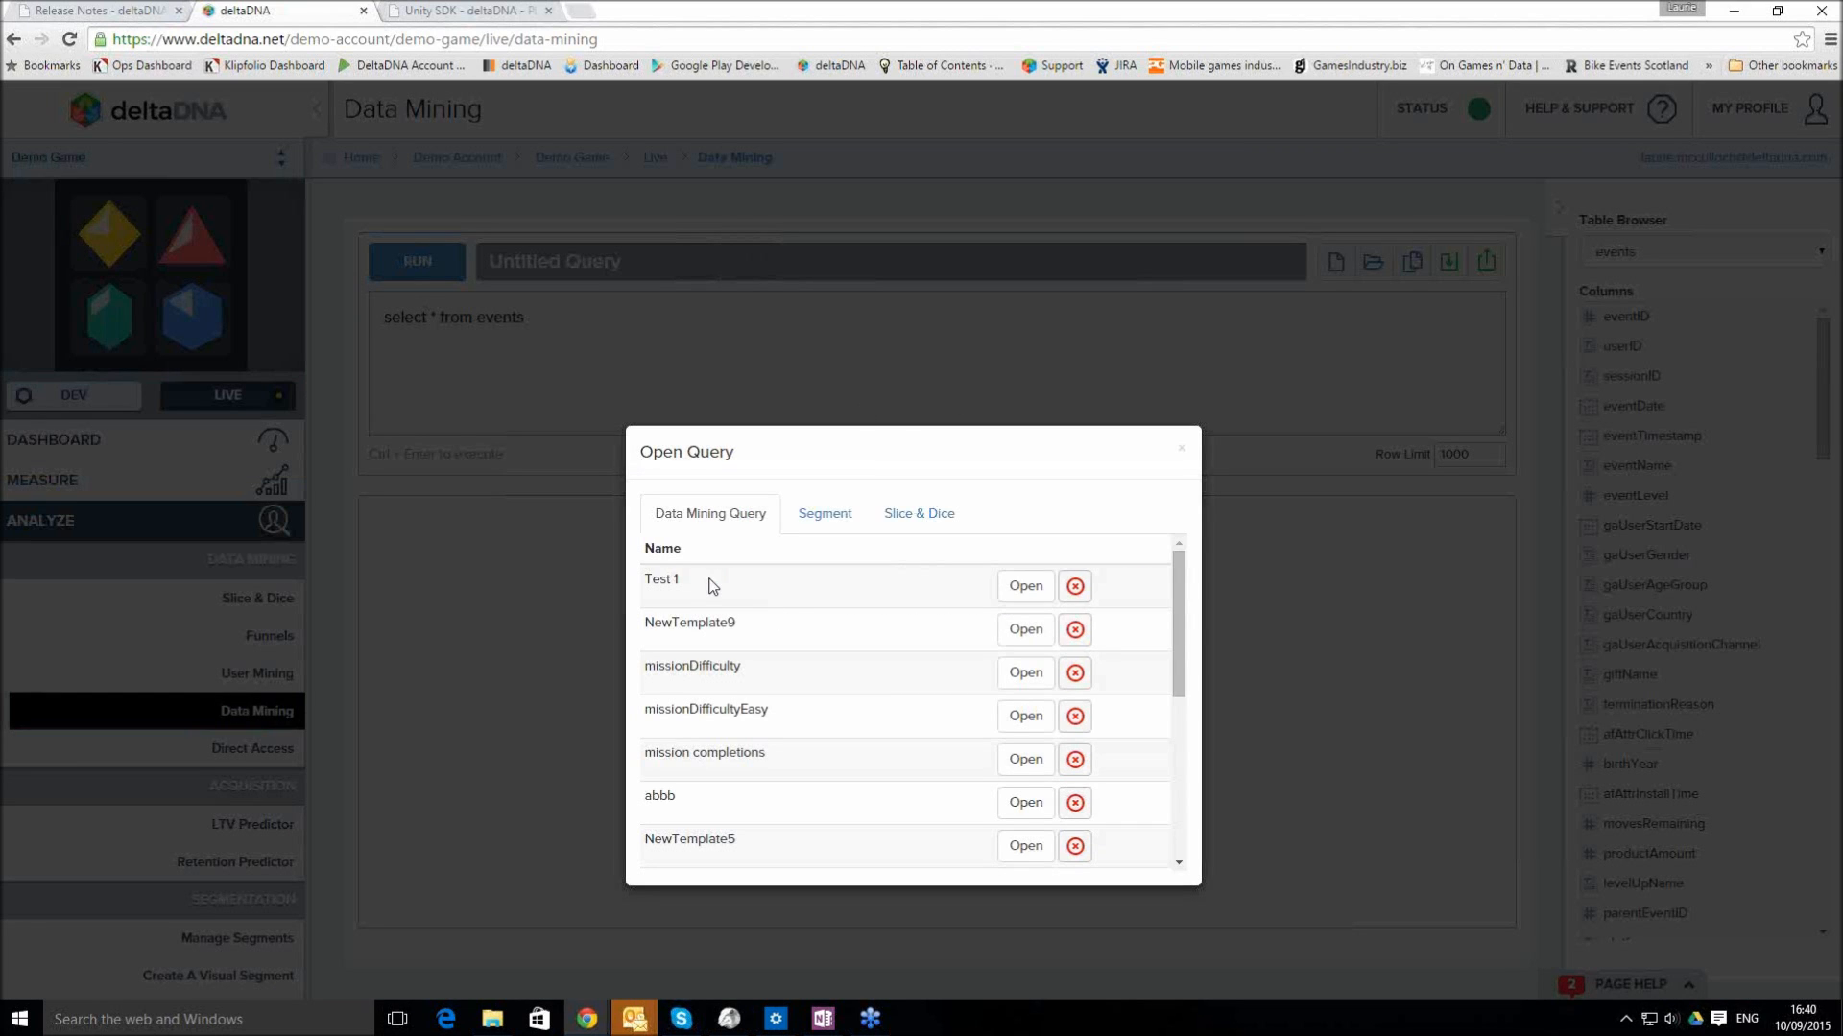
{"action": "left_click", "coordinate": [826, 515]}
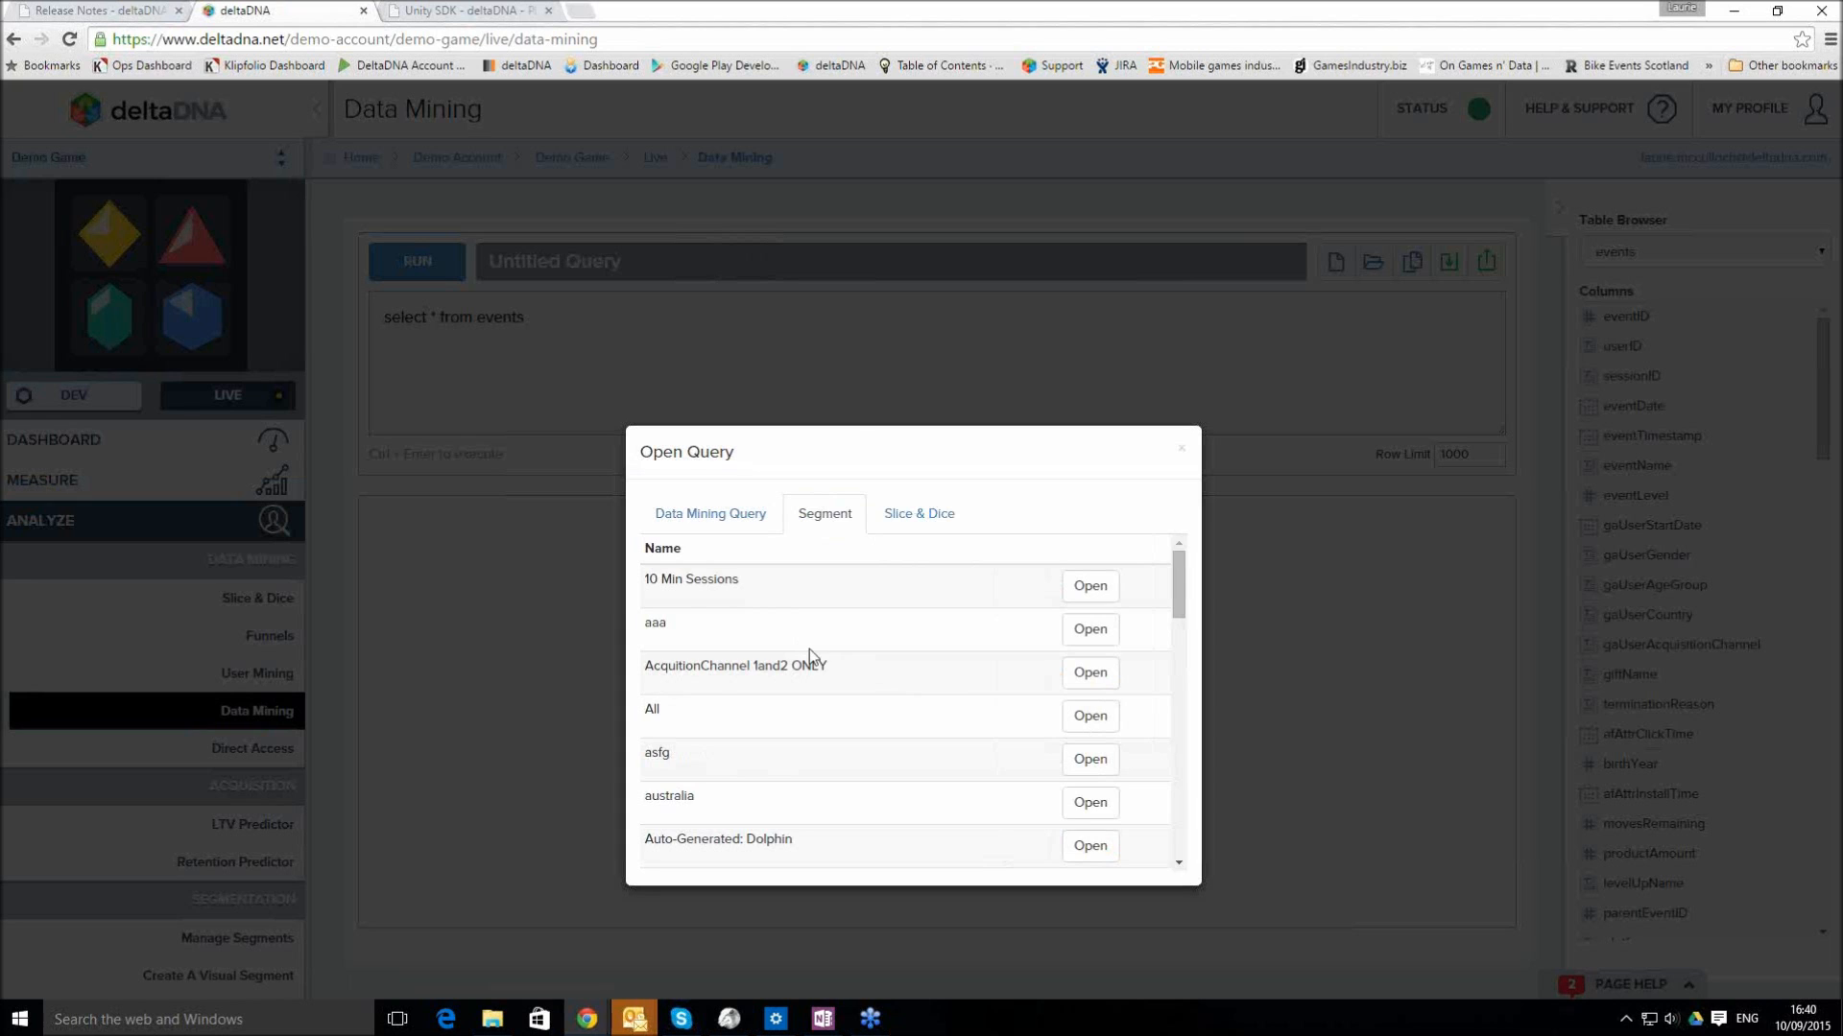
{"action": "scroll", "coordinate": [799, 682], "scroll_direction": "down", "scroll_amount": 7}
{"action": "scroll", "coordinate": [799, 684], "scroll_direction": "down", "scroll_amount": 5}
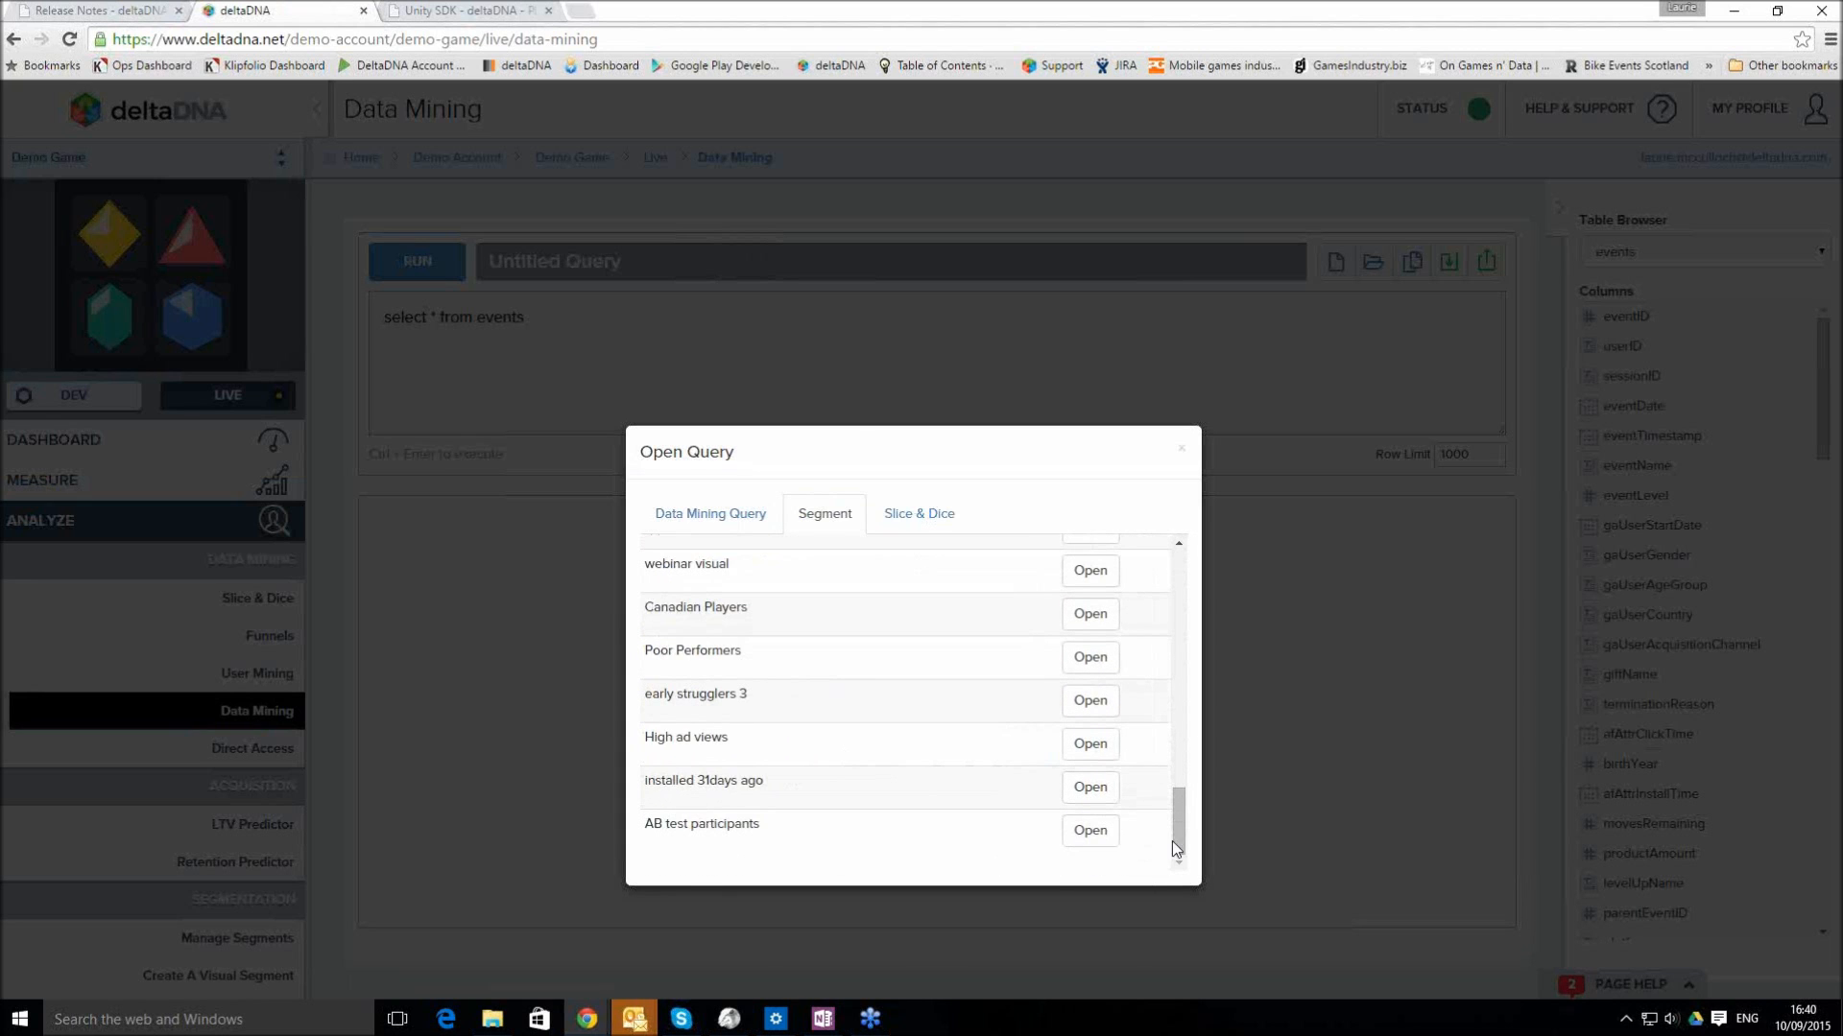
{"action": "left_click_drag", "start_coordinate": [1182, 827], "coordinate": [1183, 679]}
{"action": "left_click", "coordinate": [1089, 725]}
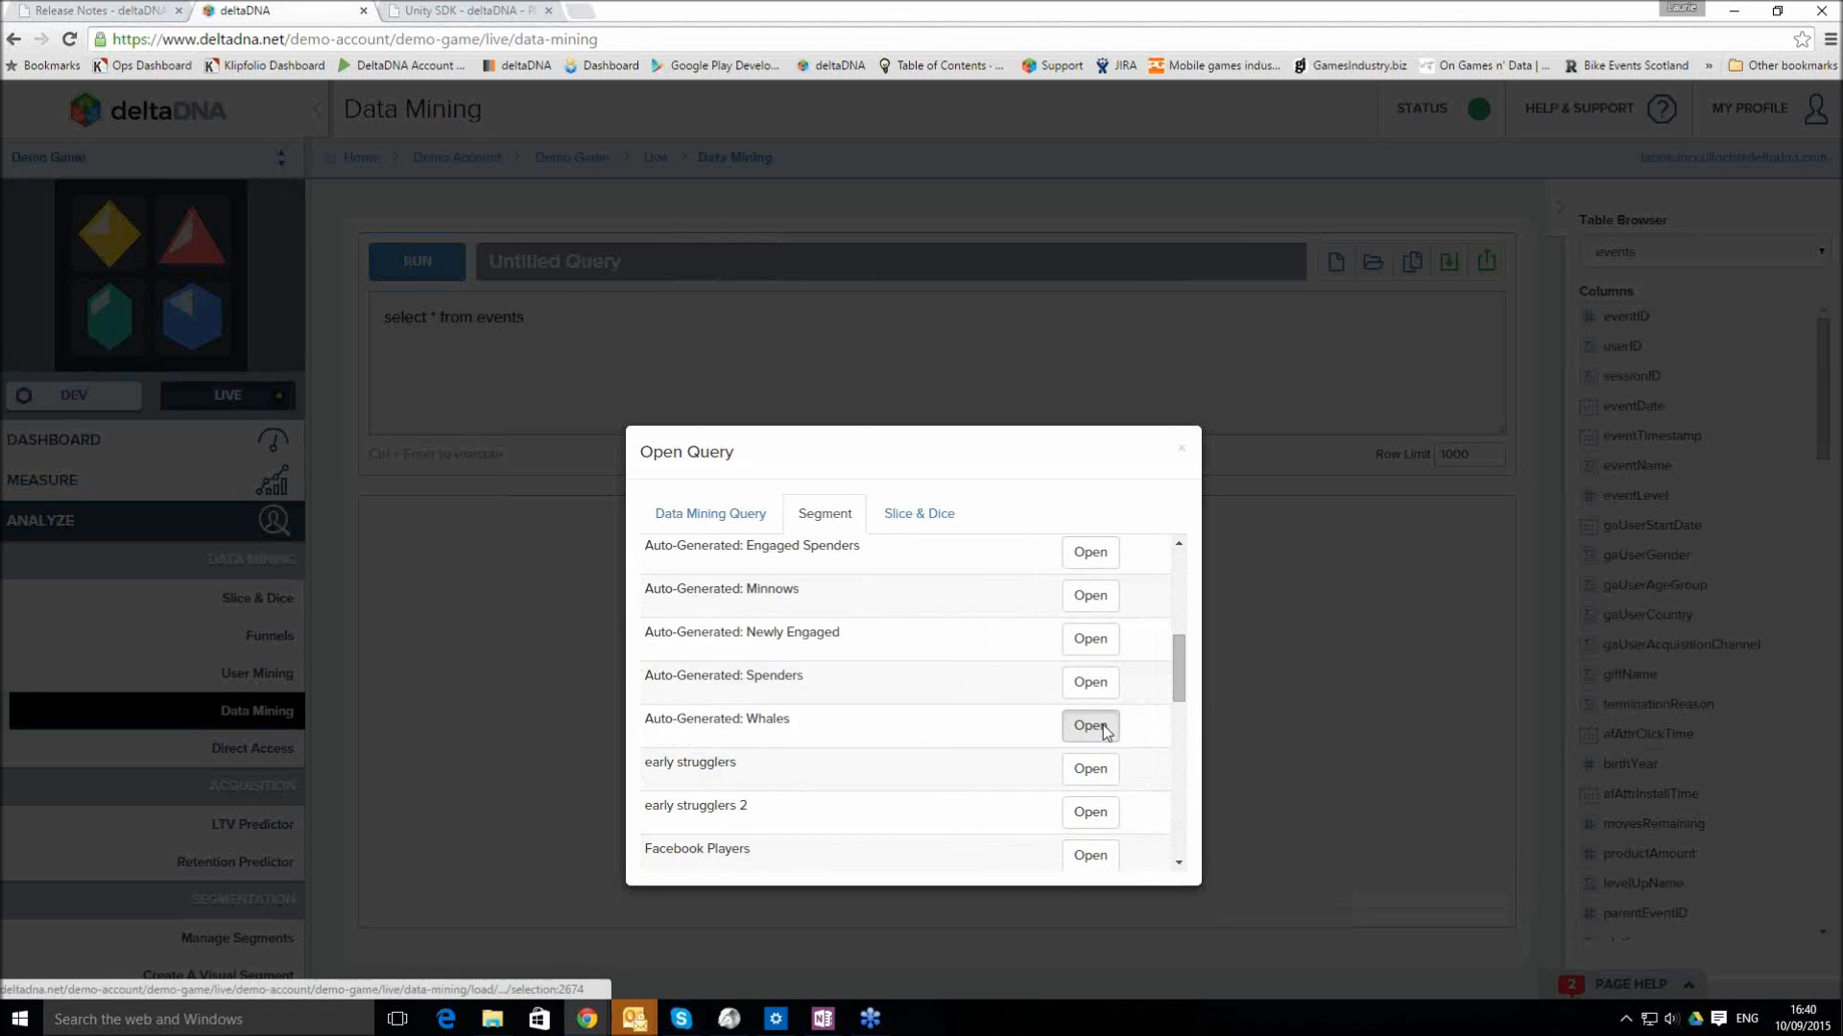
{"action": "left_click_drag", "start_coordinate": [1484, 429], "coordinate": [1495, 518]}
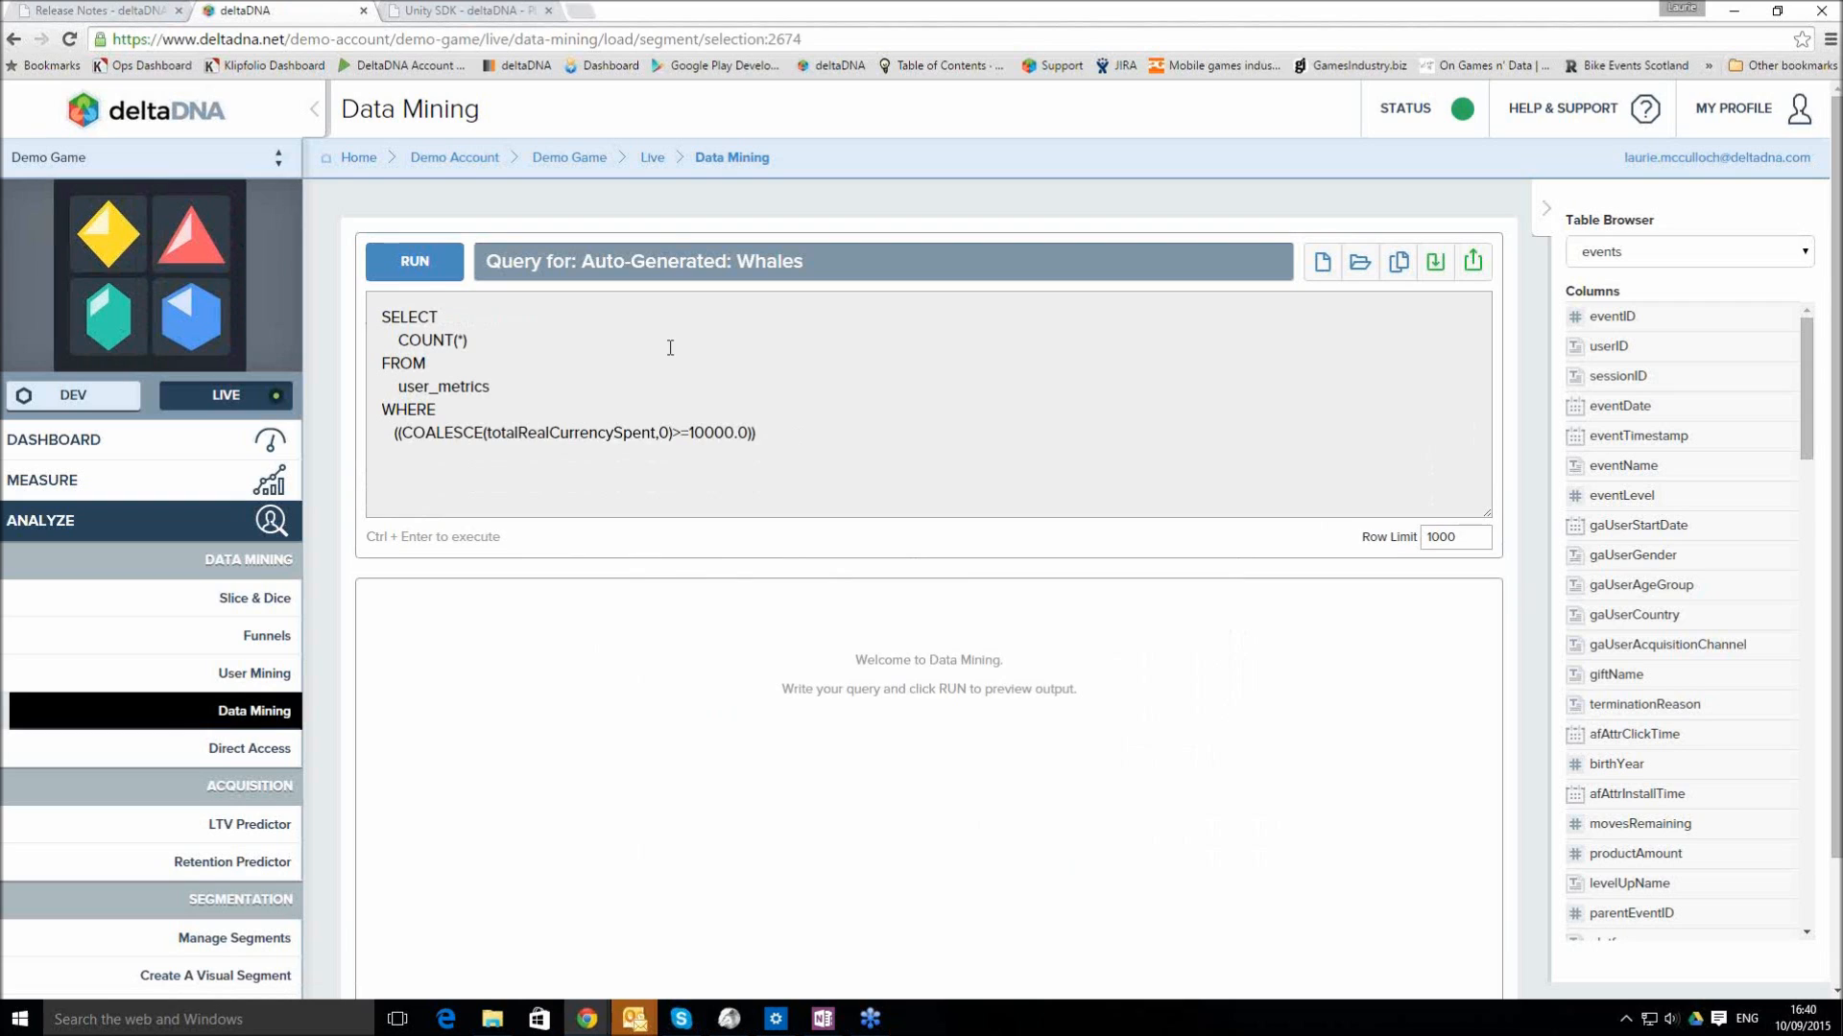
{"action": "left_click", "coordinate": [420, 261]}
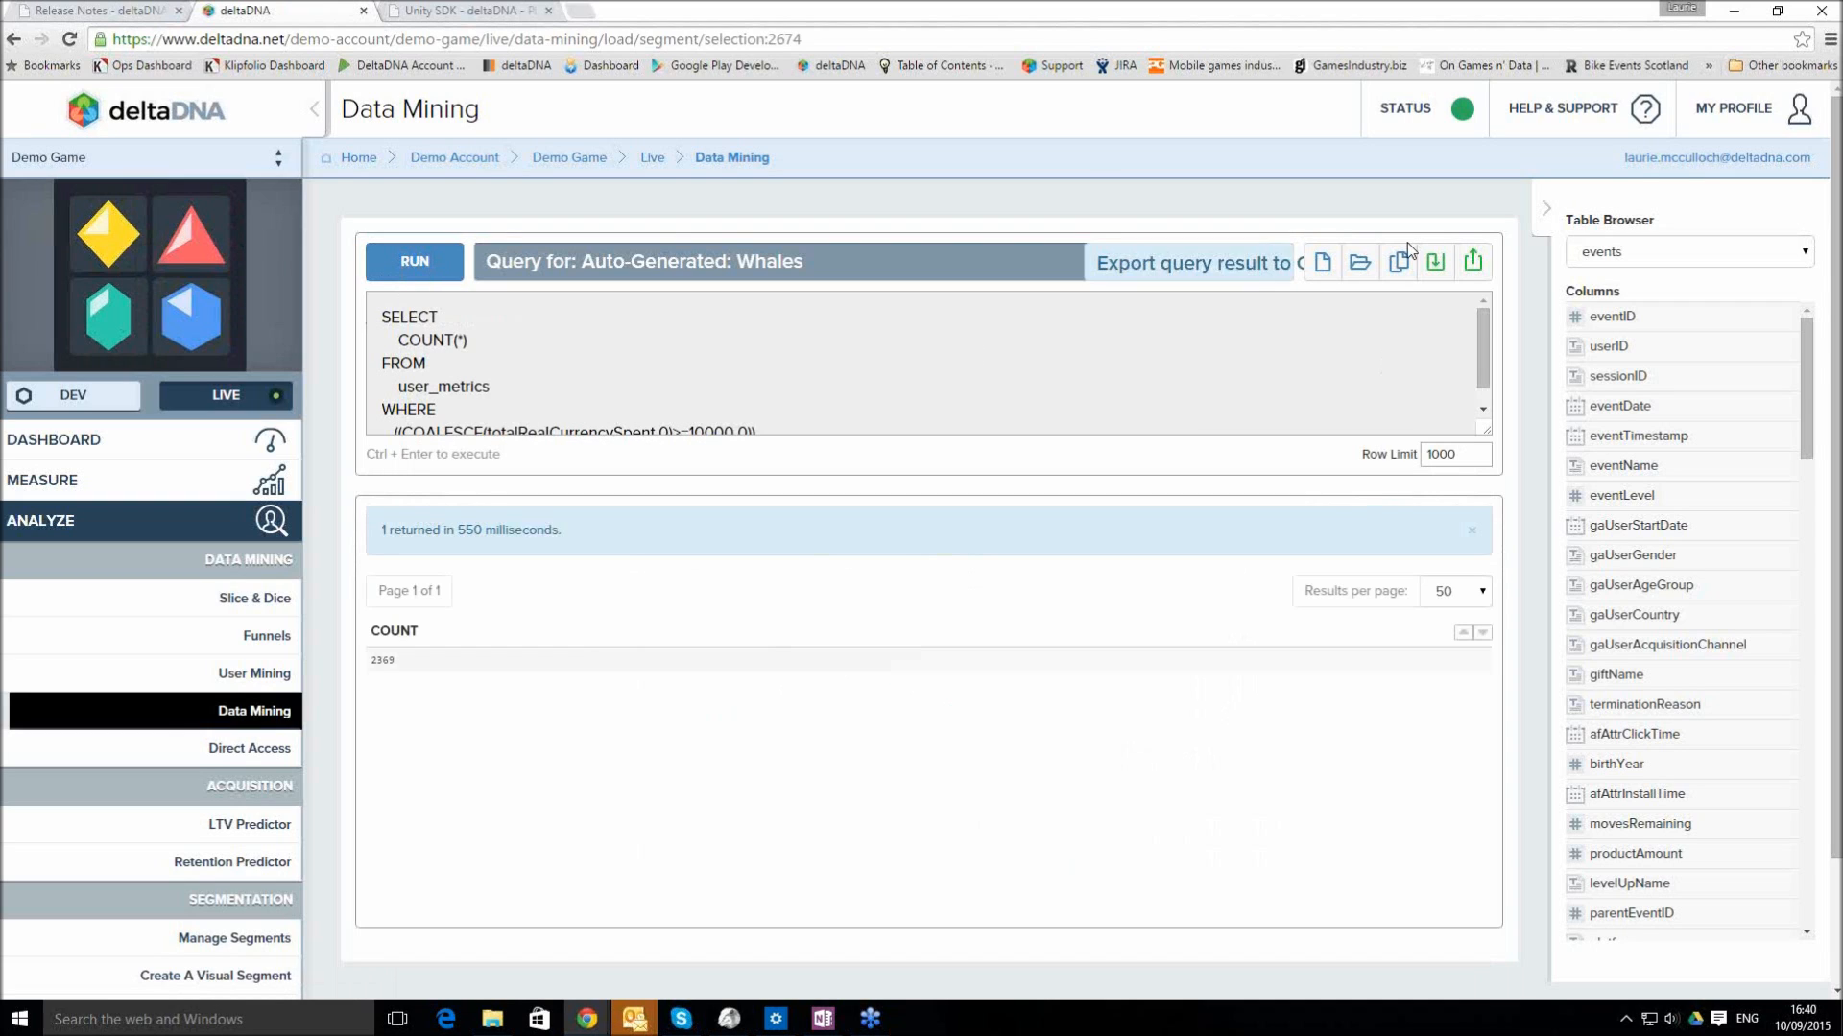
Open the saved Slice & Dice query "Mission Funnel" and run it
{"action": "left_click", "coordinate": [1360, 261]}
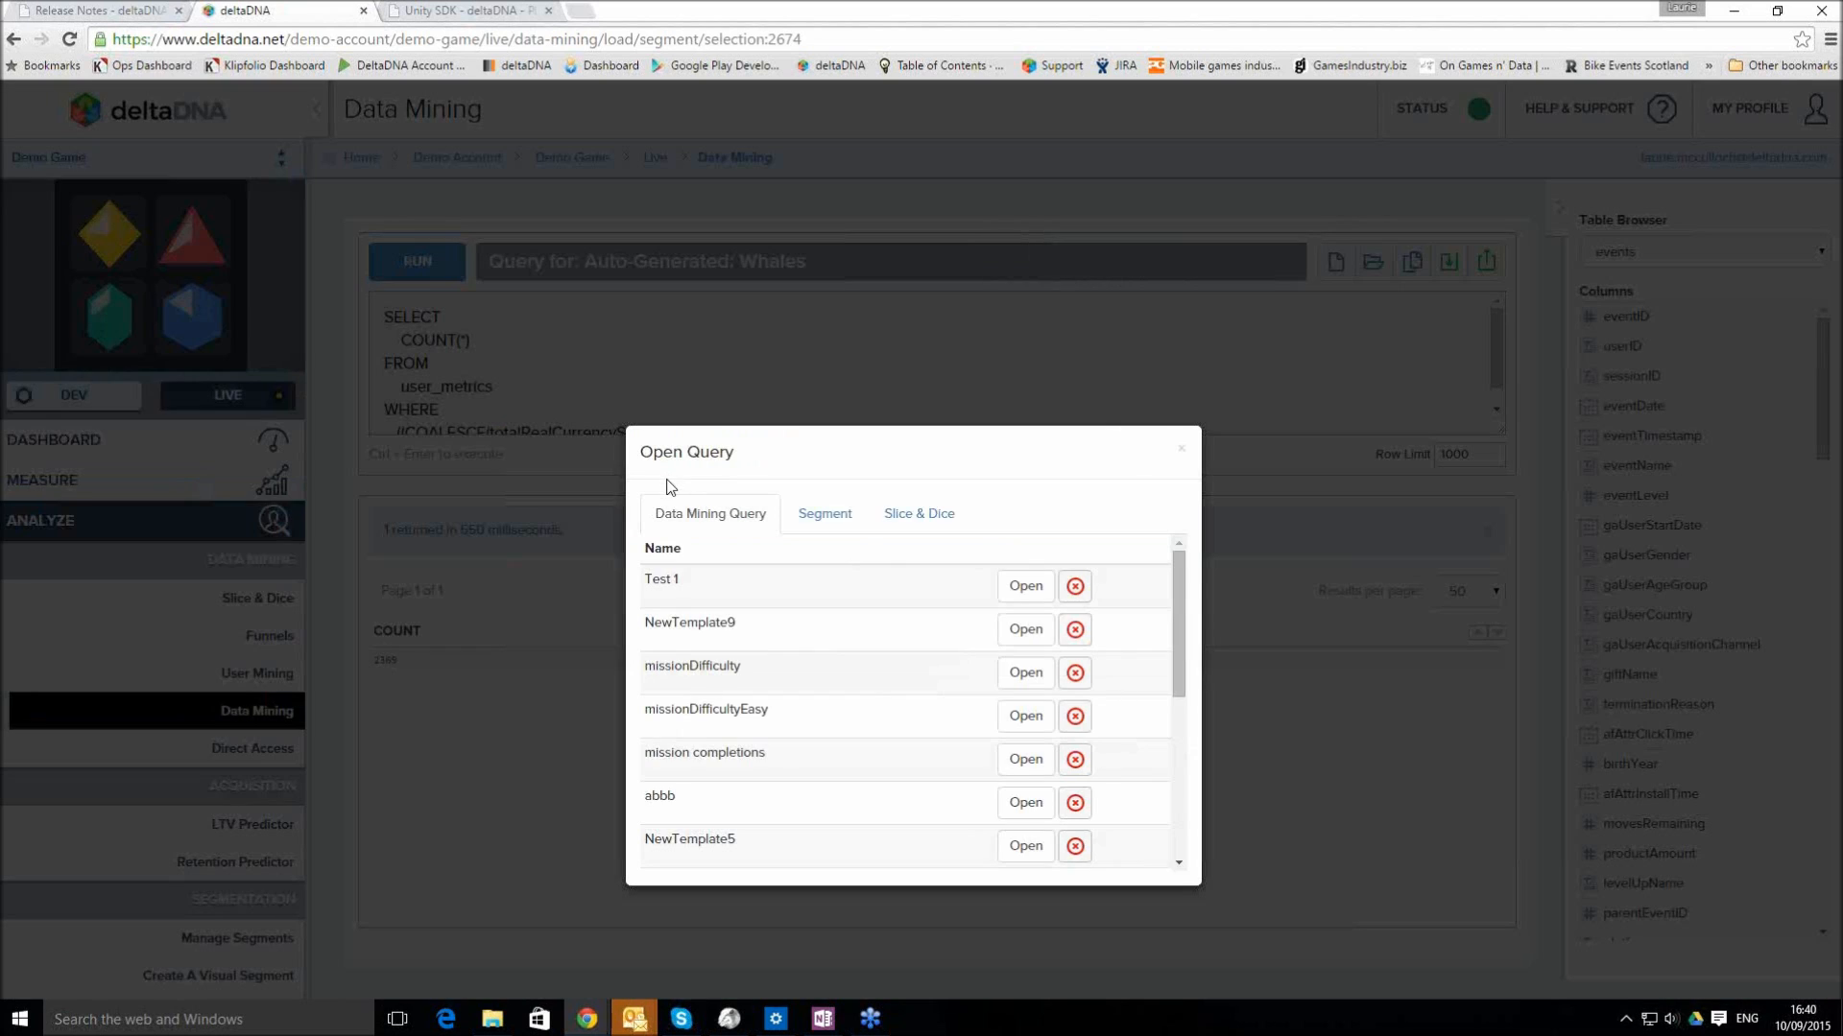
{"action": "left_click", "coordinate": [921, 514]}
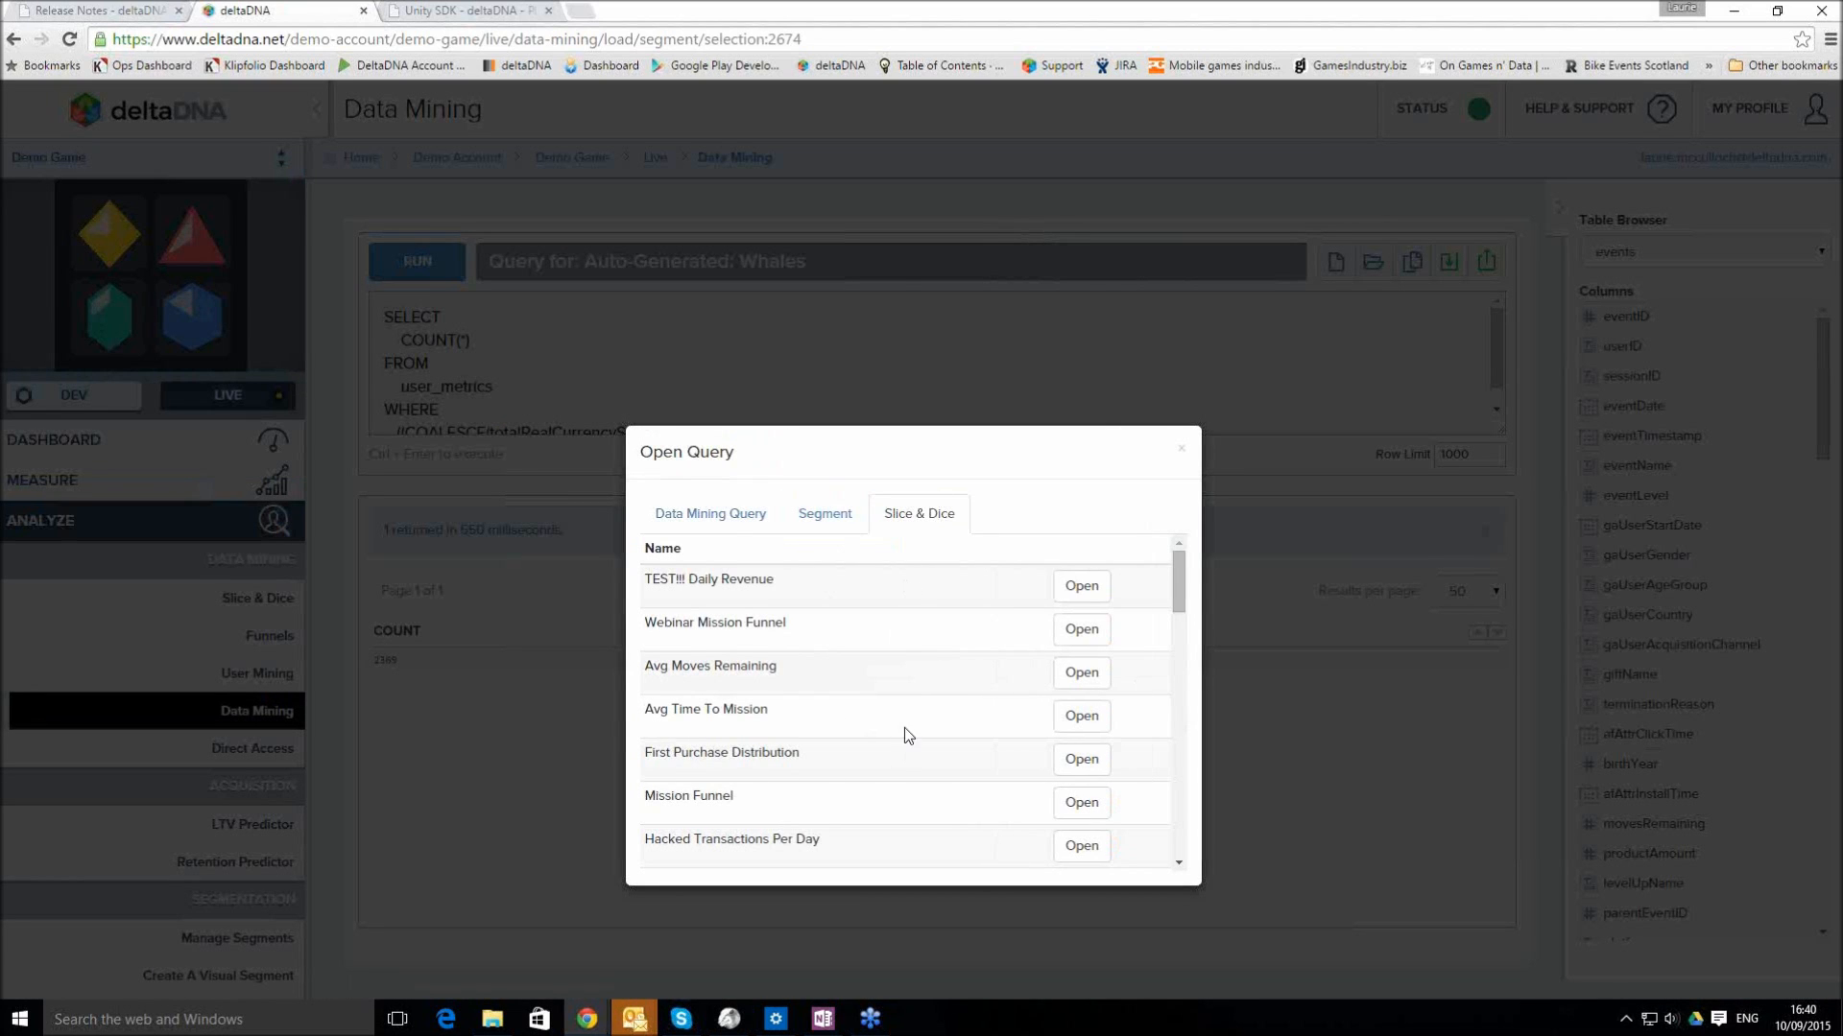
{"action": "scroll", "coordinate": [905, 732], "scroll_direction": "down", "scroll_amount": 1}
{"action": "left_click", "coordinate": [1072, 733]}
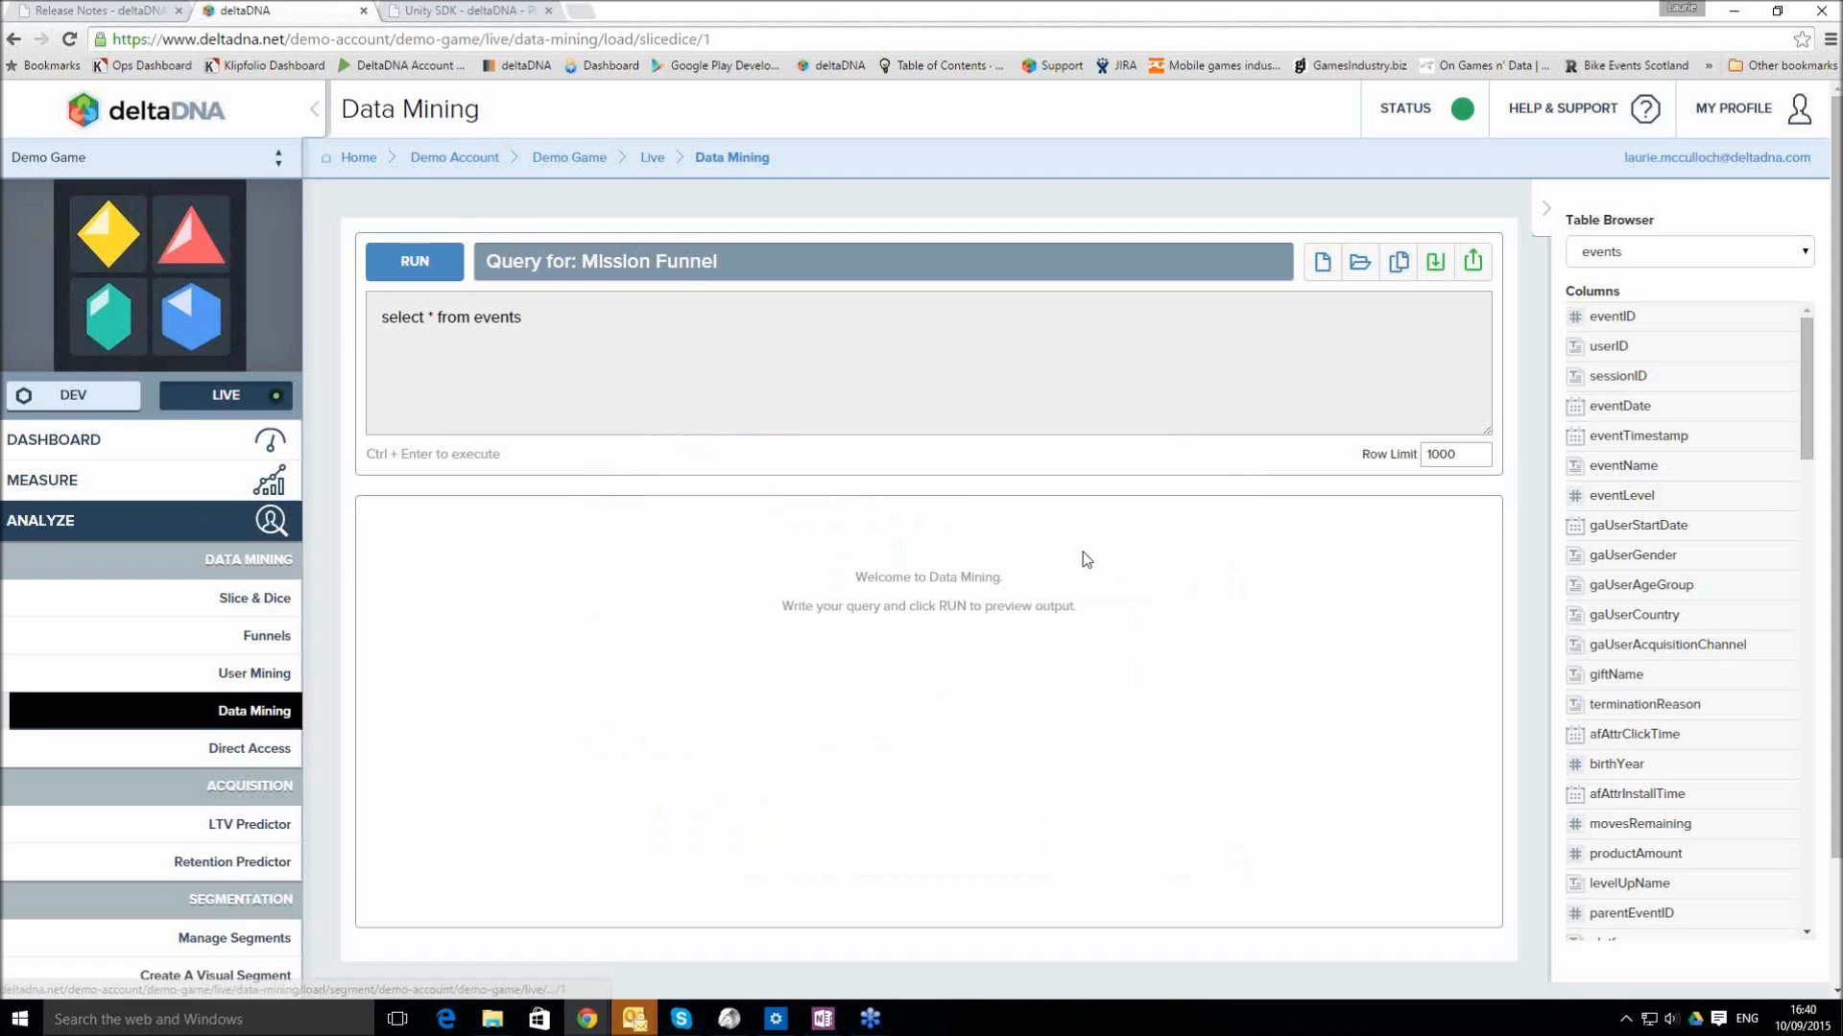
{"action": "left_click", "coordinate": [410, 263]}
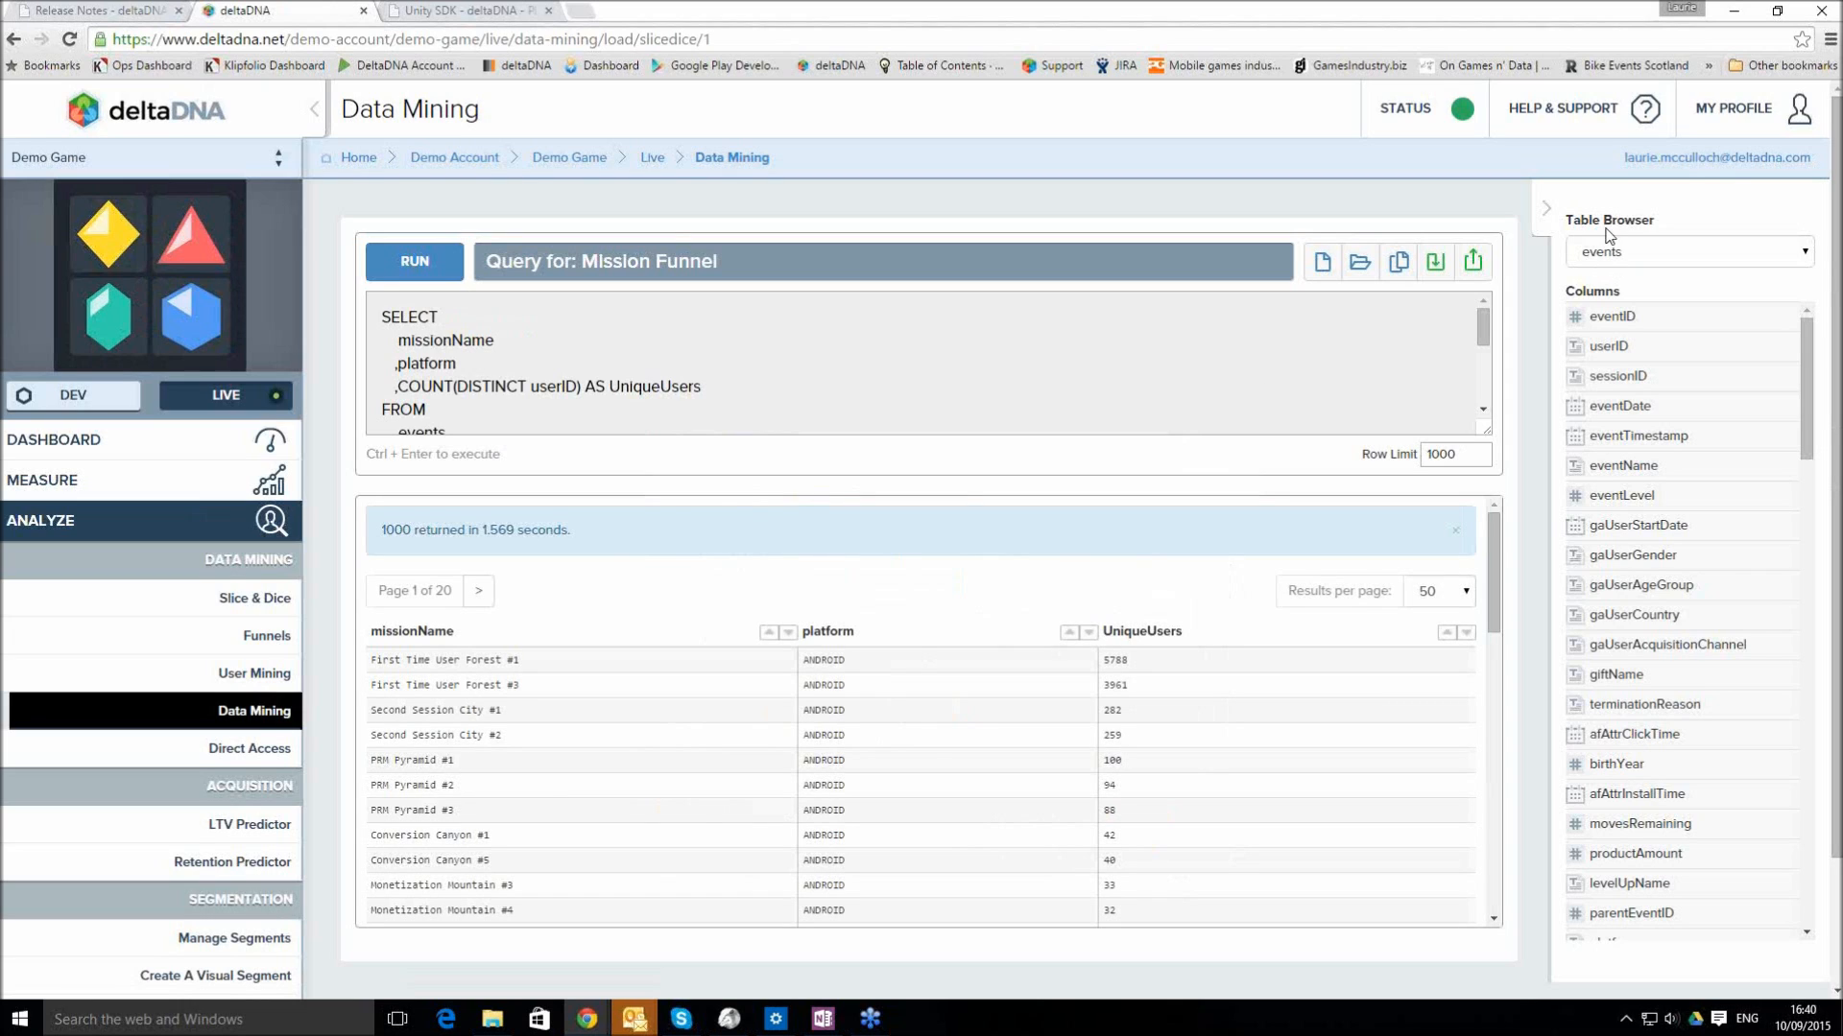
Look through the full list of columns for the events table in the Table Browser
{"action": "left_click_drag", "start_coordinate": [1659, 525], "coordinate": [1642, 554]}
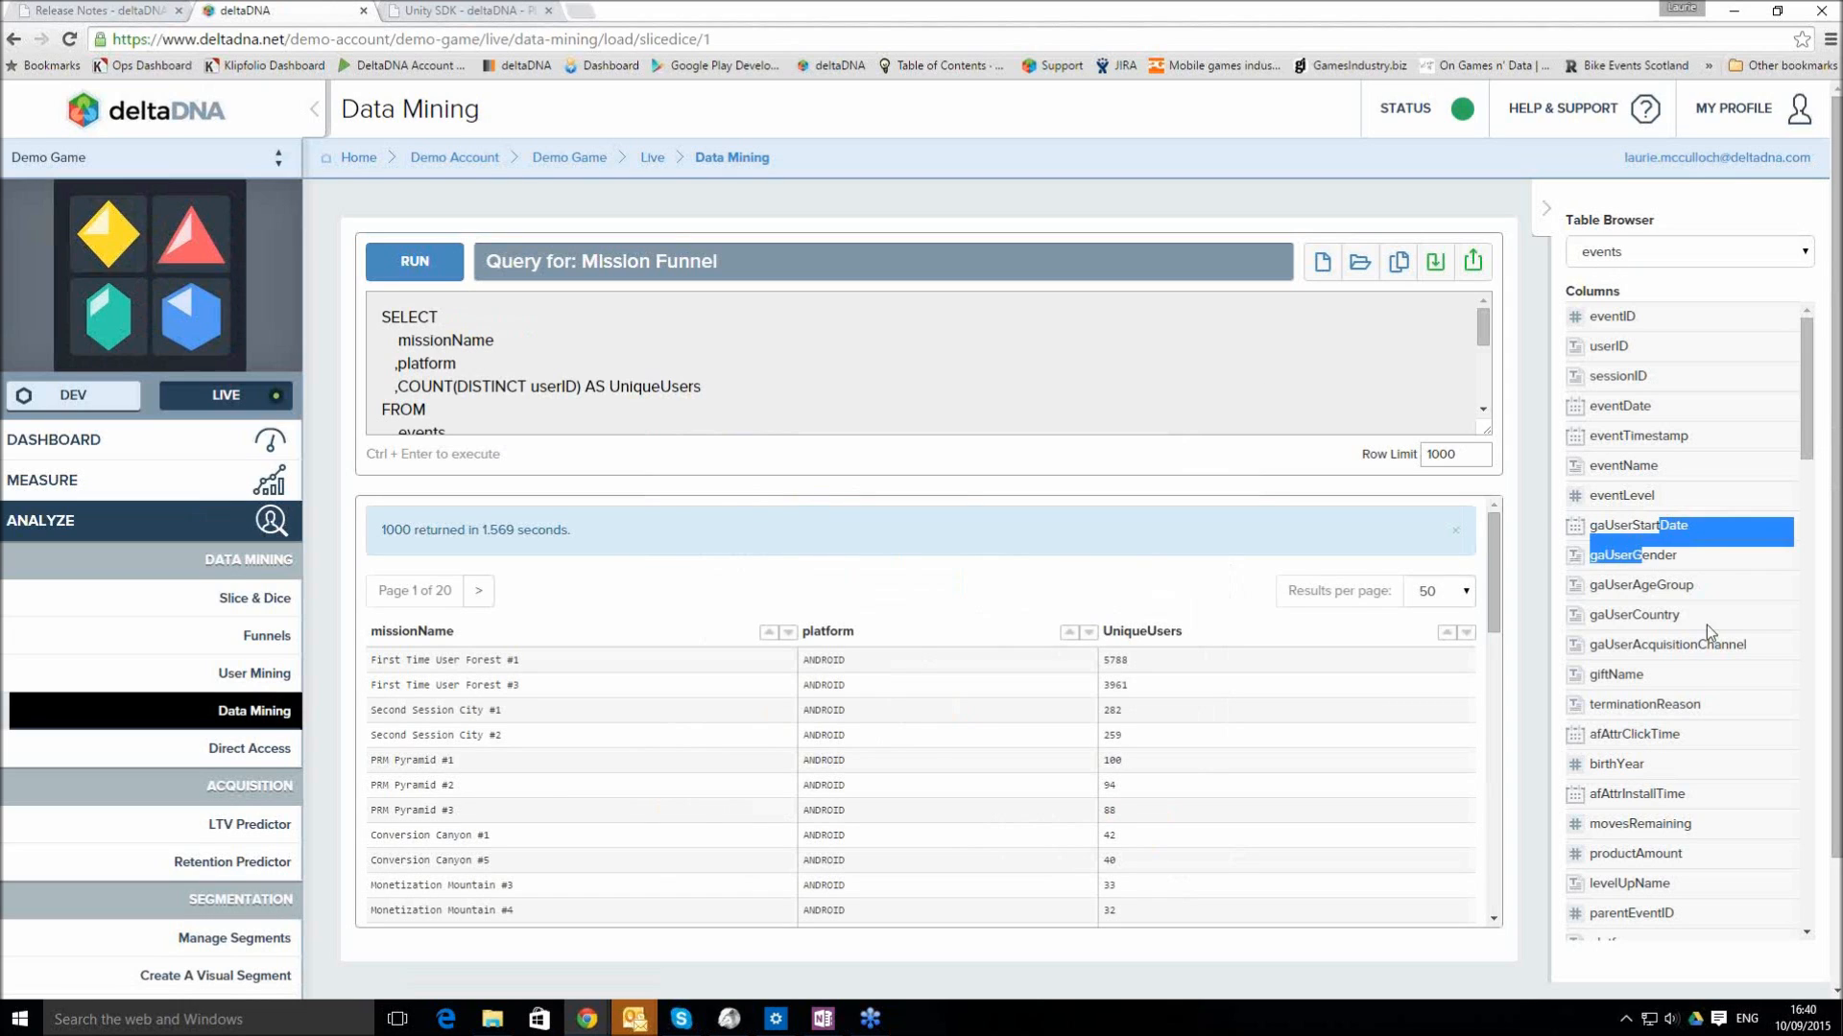
{"action": "left_click", "coordinate": [1706, 625]}
{"action": "left_click_drag", "start_coordinate": [1686, 777], "coordinate": [1676, 823]}
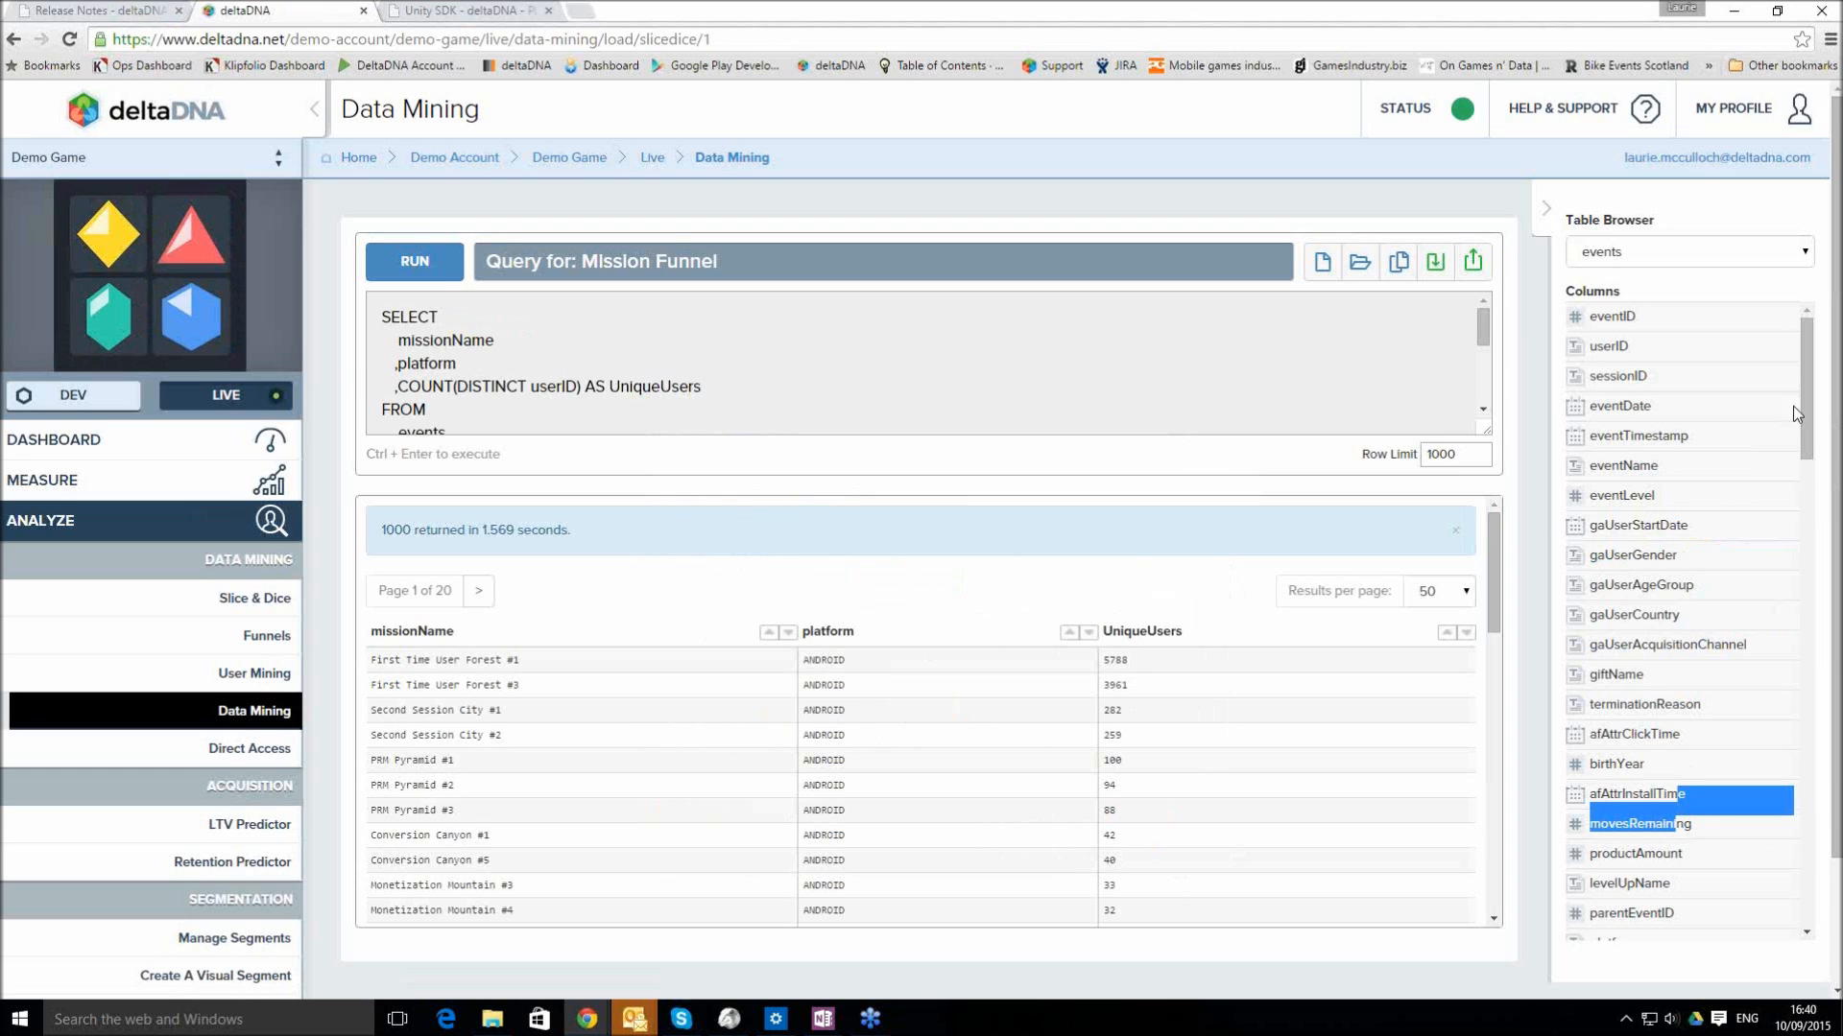
{"action": "scroll", "coordinate": [1810, 528], "scroll_direction": "down", "scroll_amount": 1}
{"action": "scroll", "coordinate": [1812, 531], "scroll_direction": "down", "scroll_amount": 10}
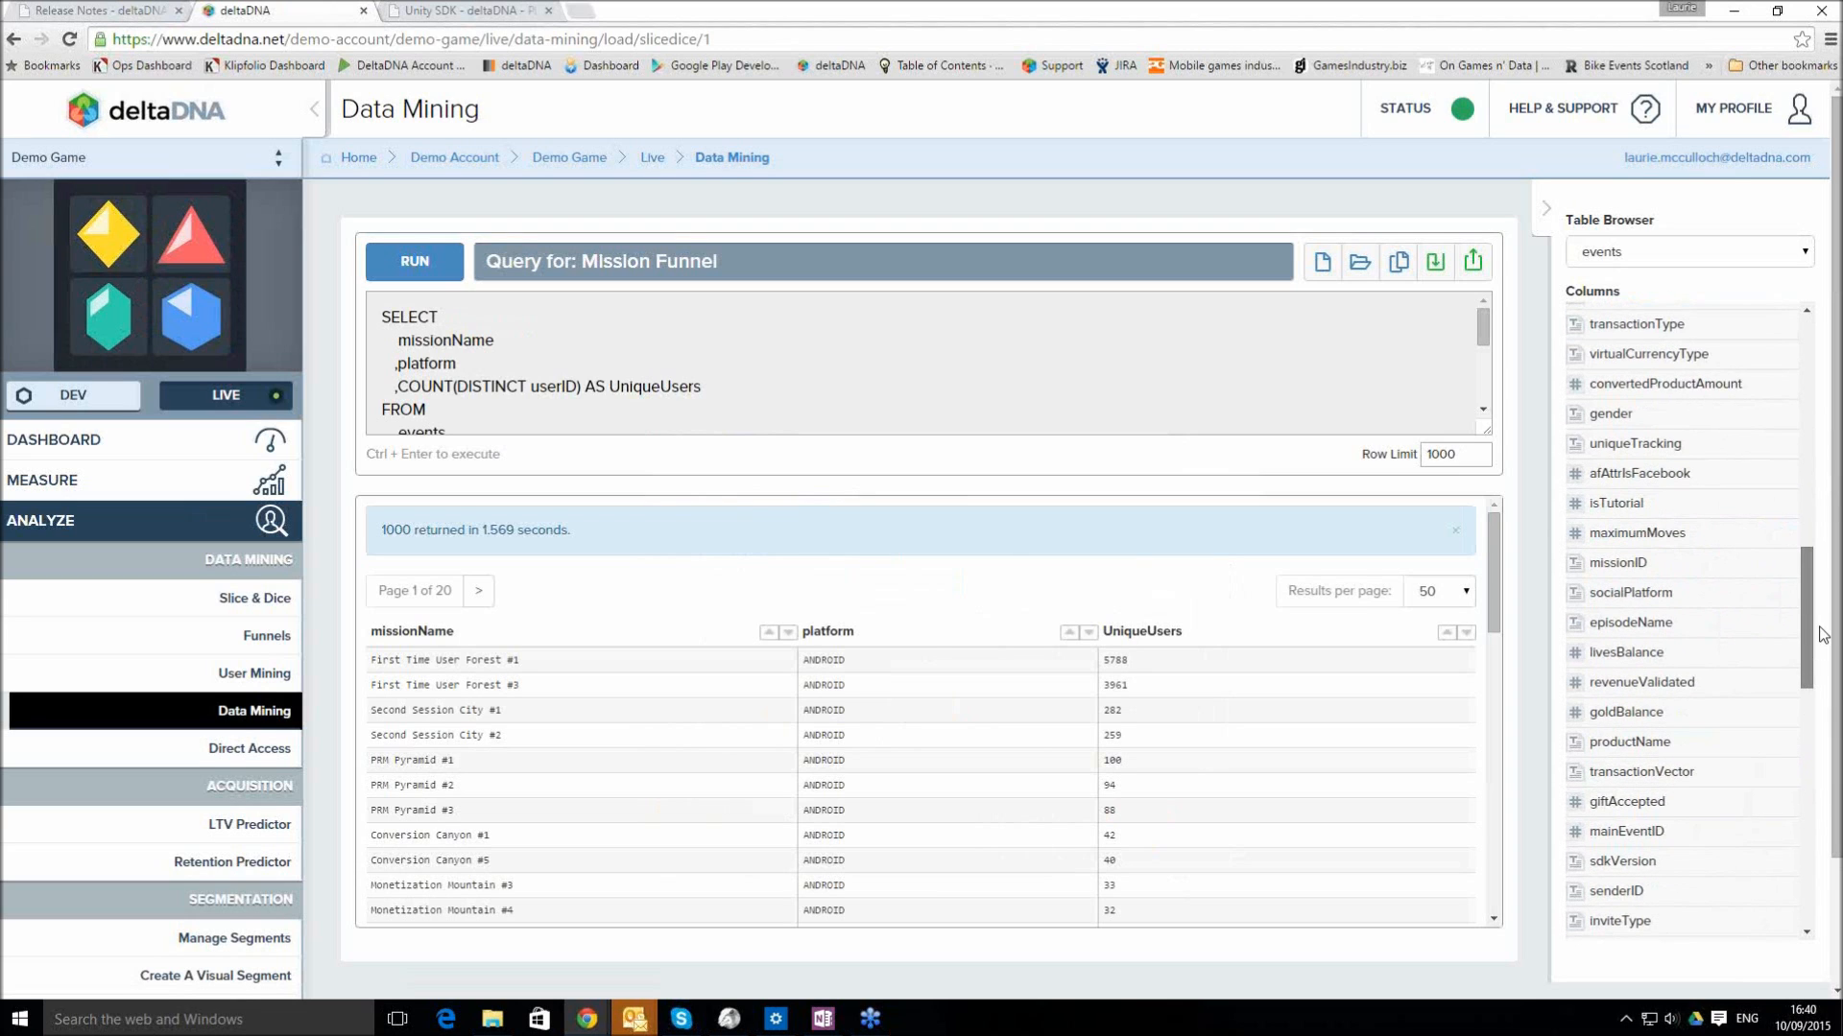
{"action": "scroll", "coordinate": [1791, 701], "scroll_direction": "down", "scroll_amount": 8}
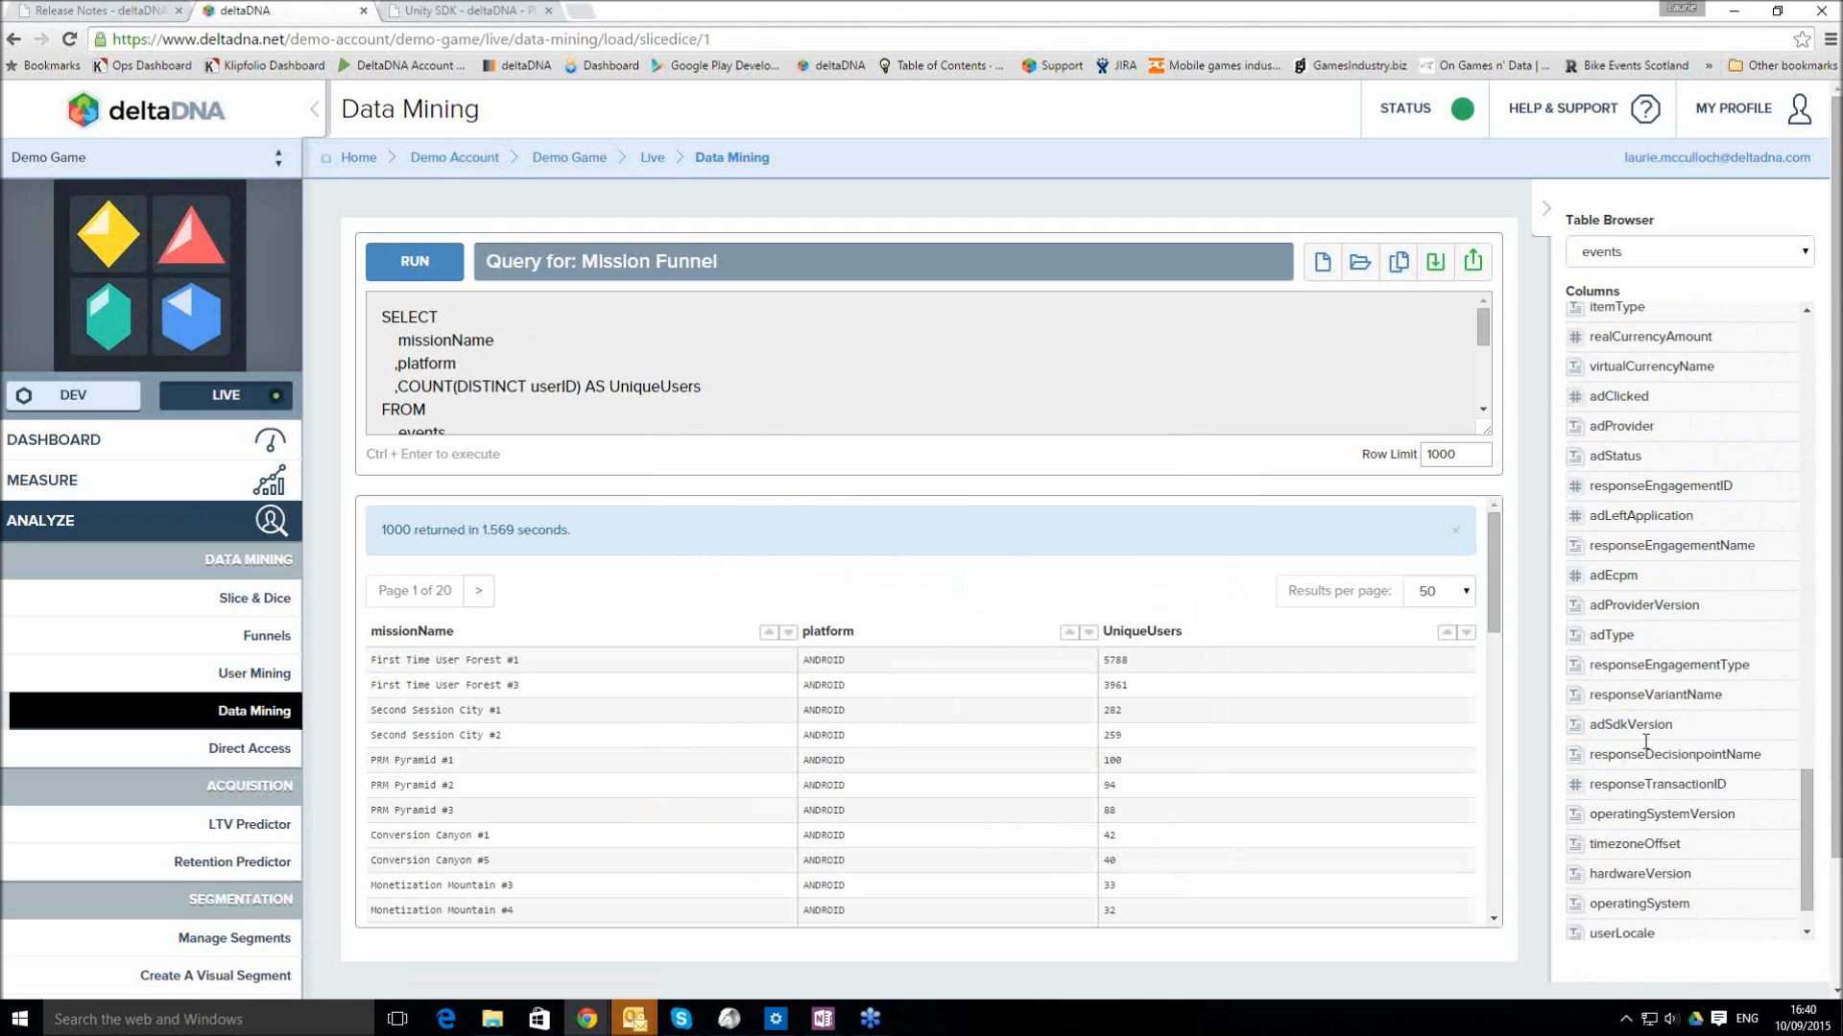
{"action": "left_click_drag", "start_coordinate": [1810, 865], "coordinate": [1742, 318]}
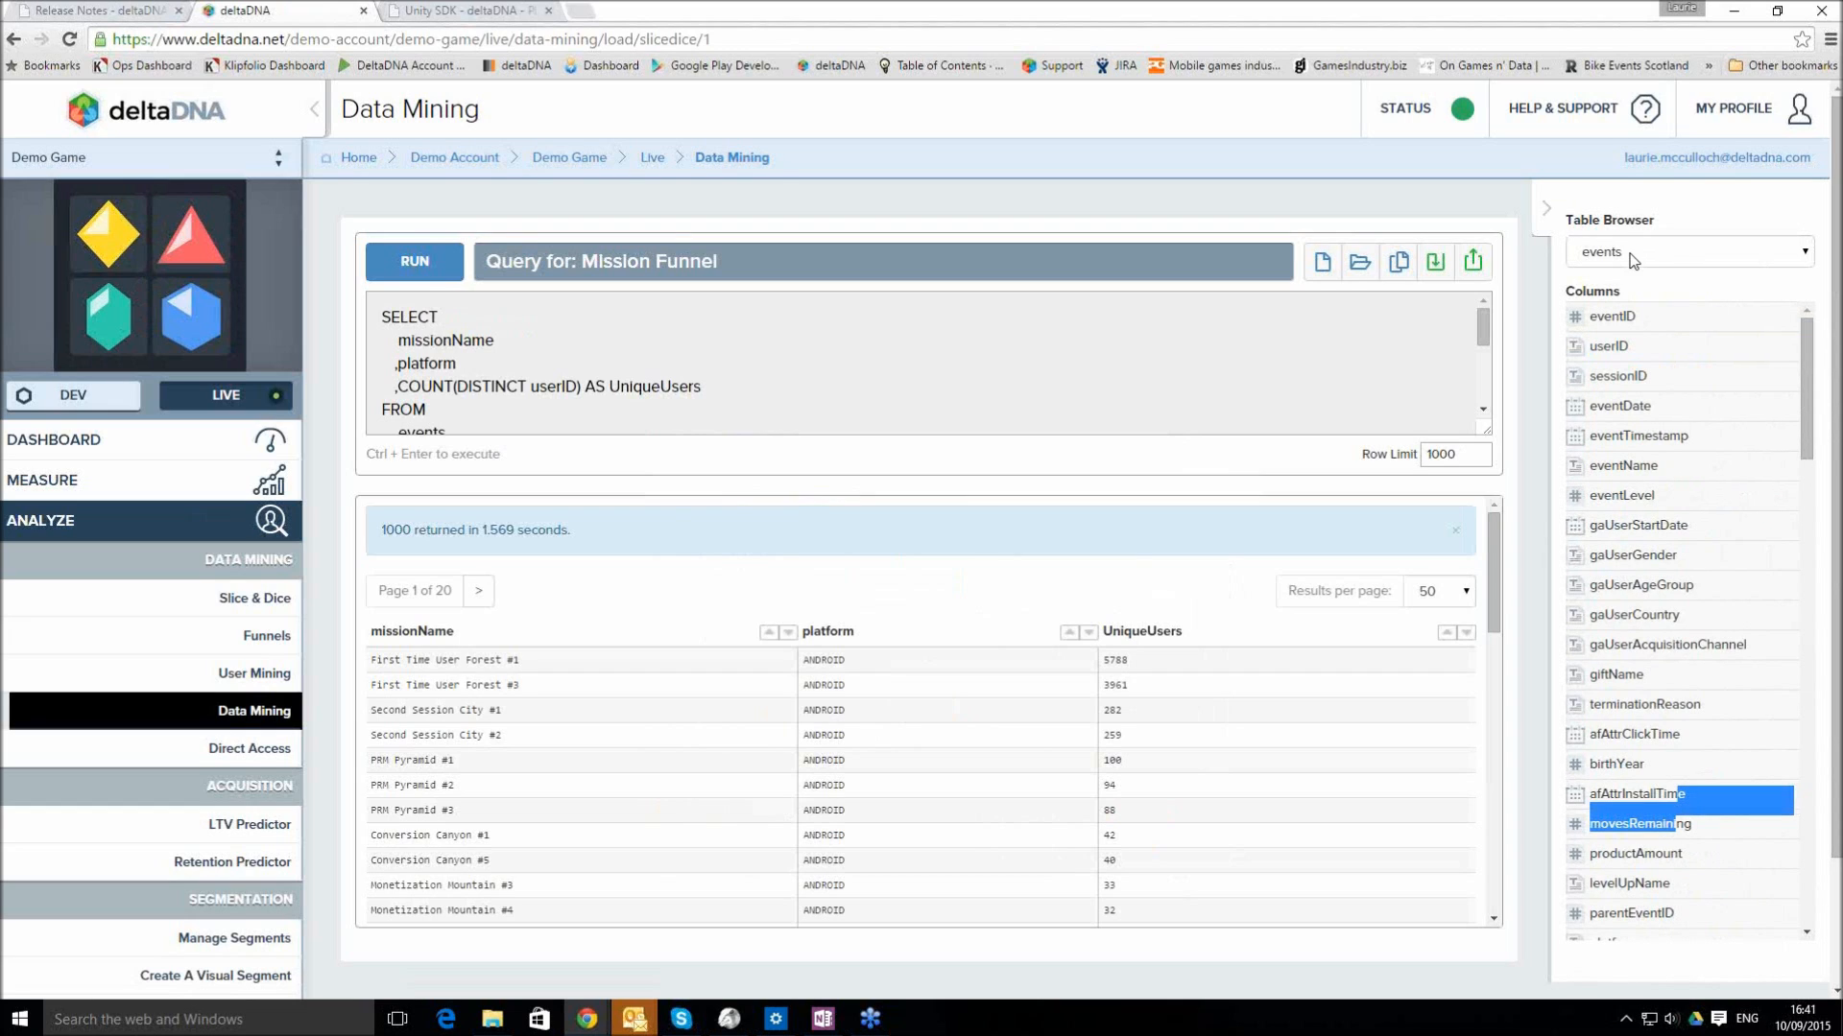
Switch the Table Browser to the user_metrics table and look through its columns
{"action": "left_click", "coordinate": [1585, 257]}
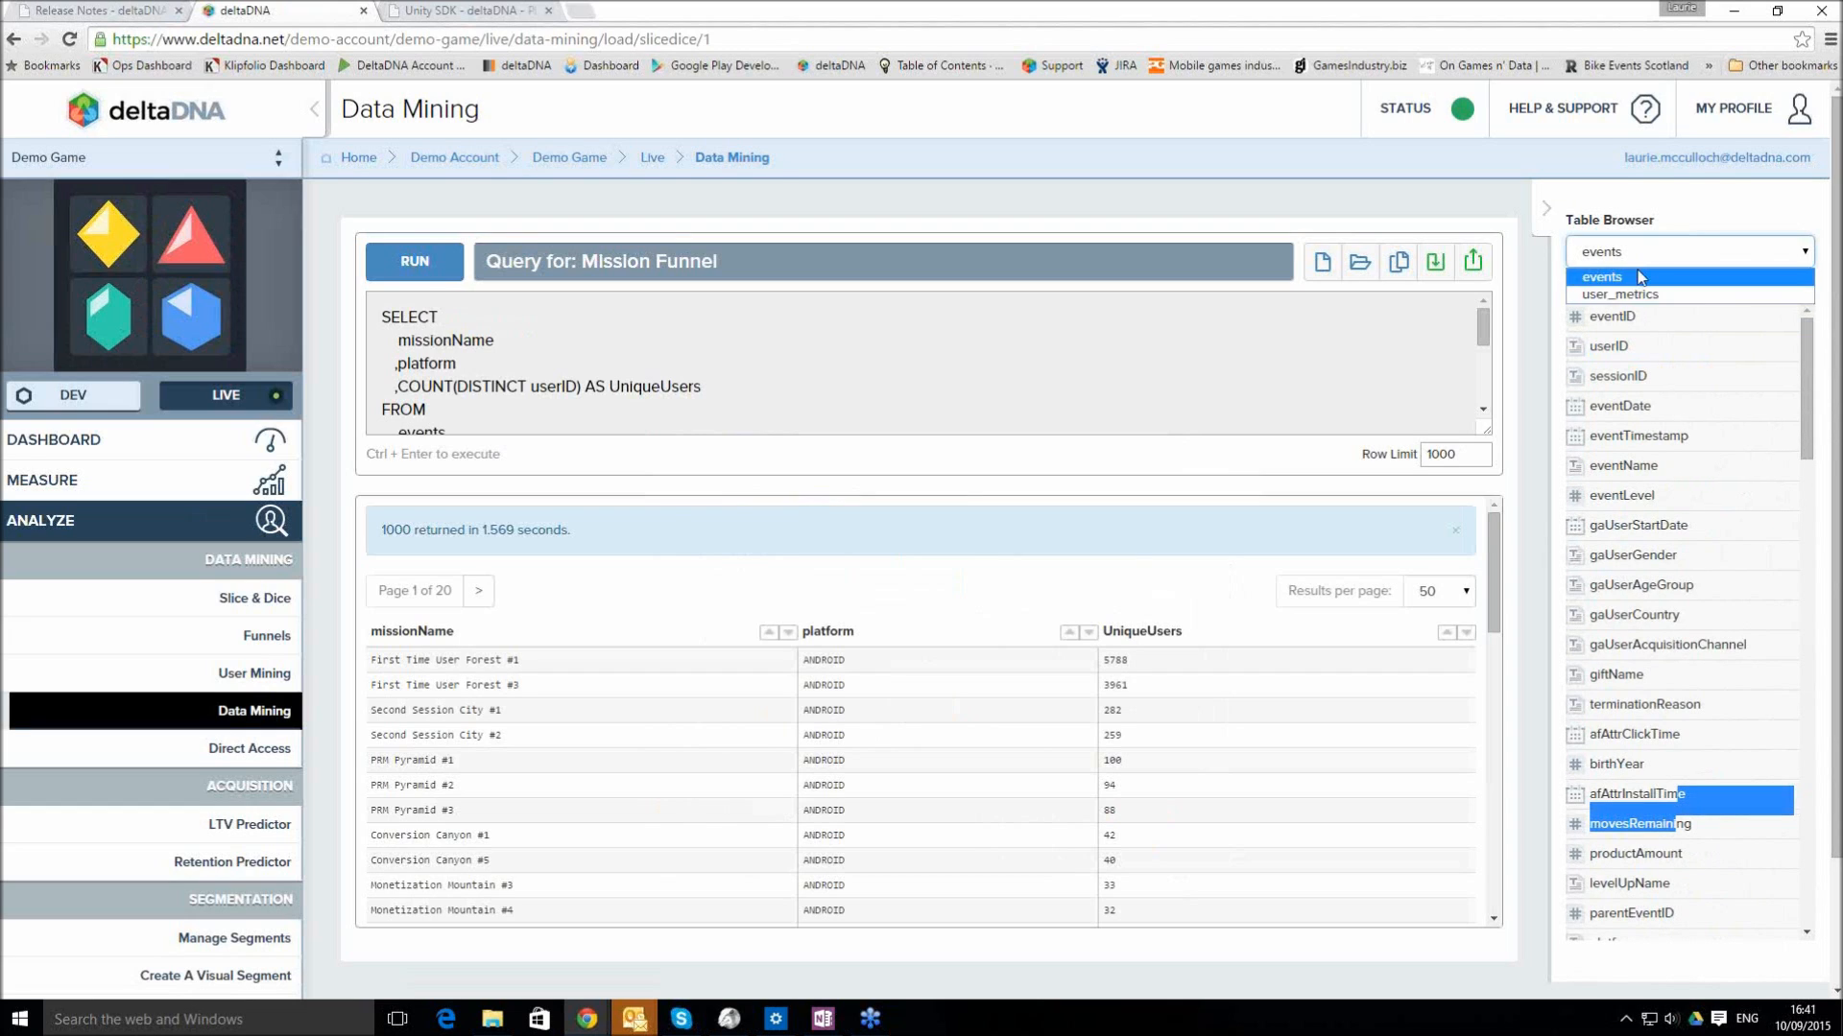
{"action": "key", "text": "Return"}
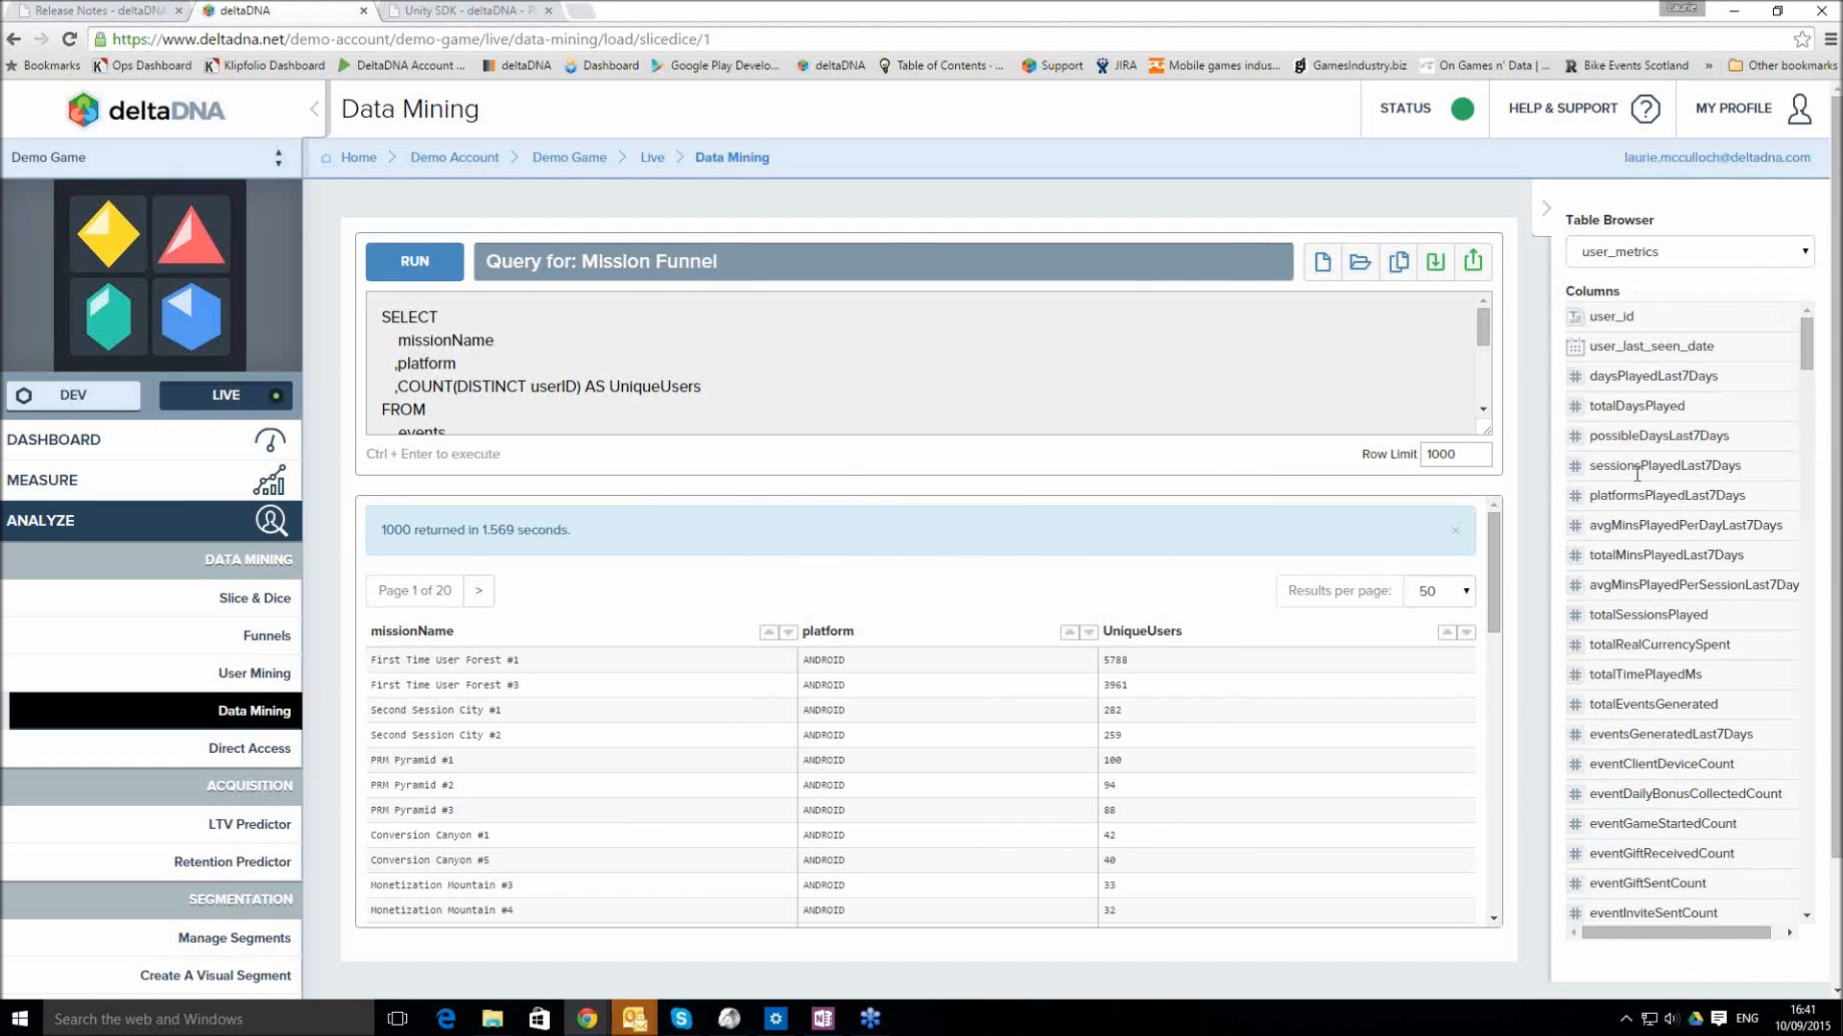
{"action": "scroll", "coordinate": [1666, 657], "scroll_direction": "down", "scroll_amount": 3}
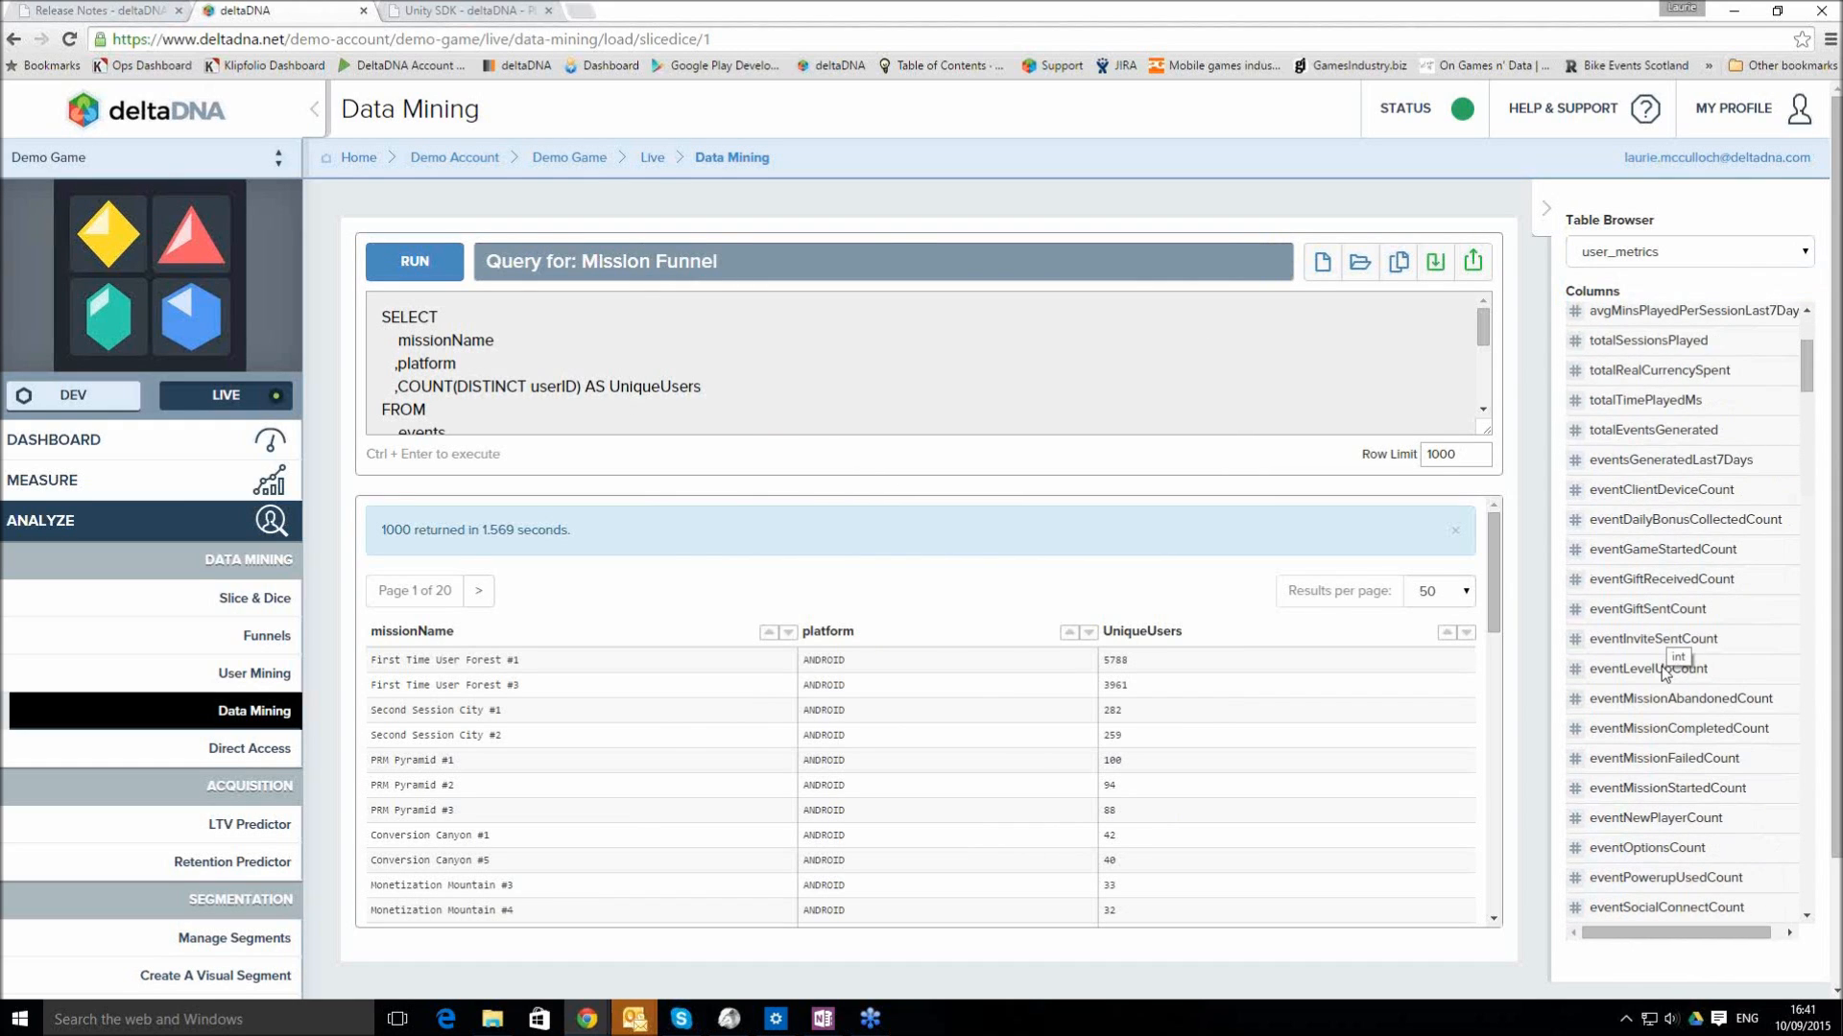
Replace the entire Mission Funnel query text with "select * from events"
{"action": "left_click", "coordinate": [1142, 384]}
{"action": "left_click_drag", "start_coordinate": [381, 317], "coordinate": [1192, 734]}
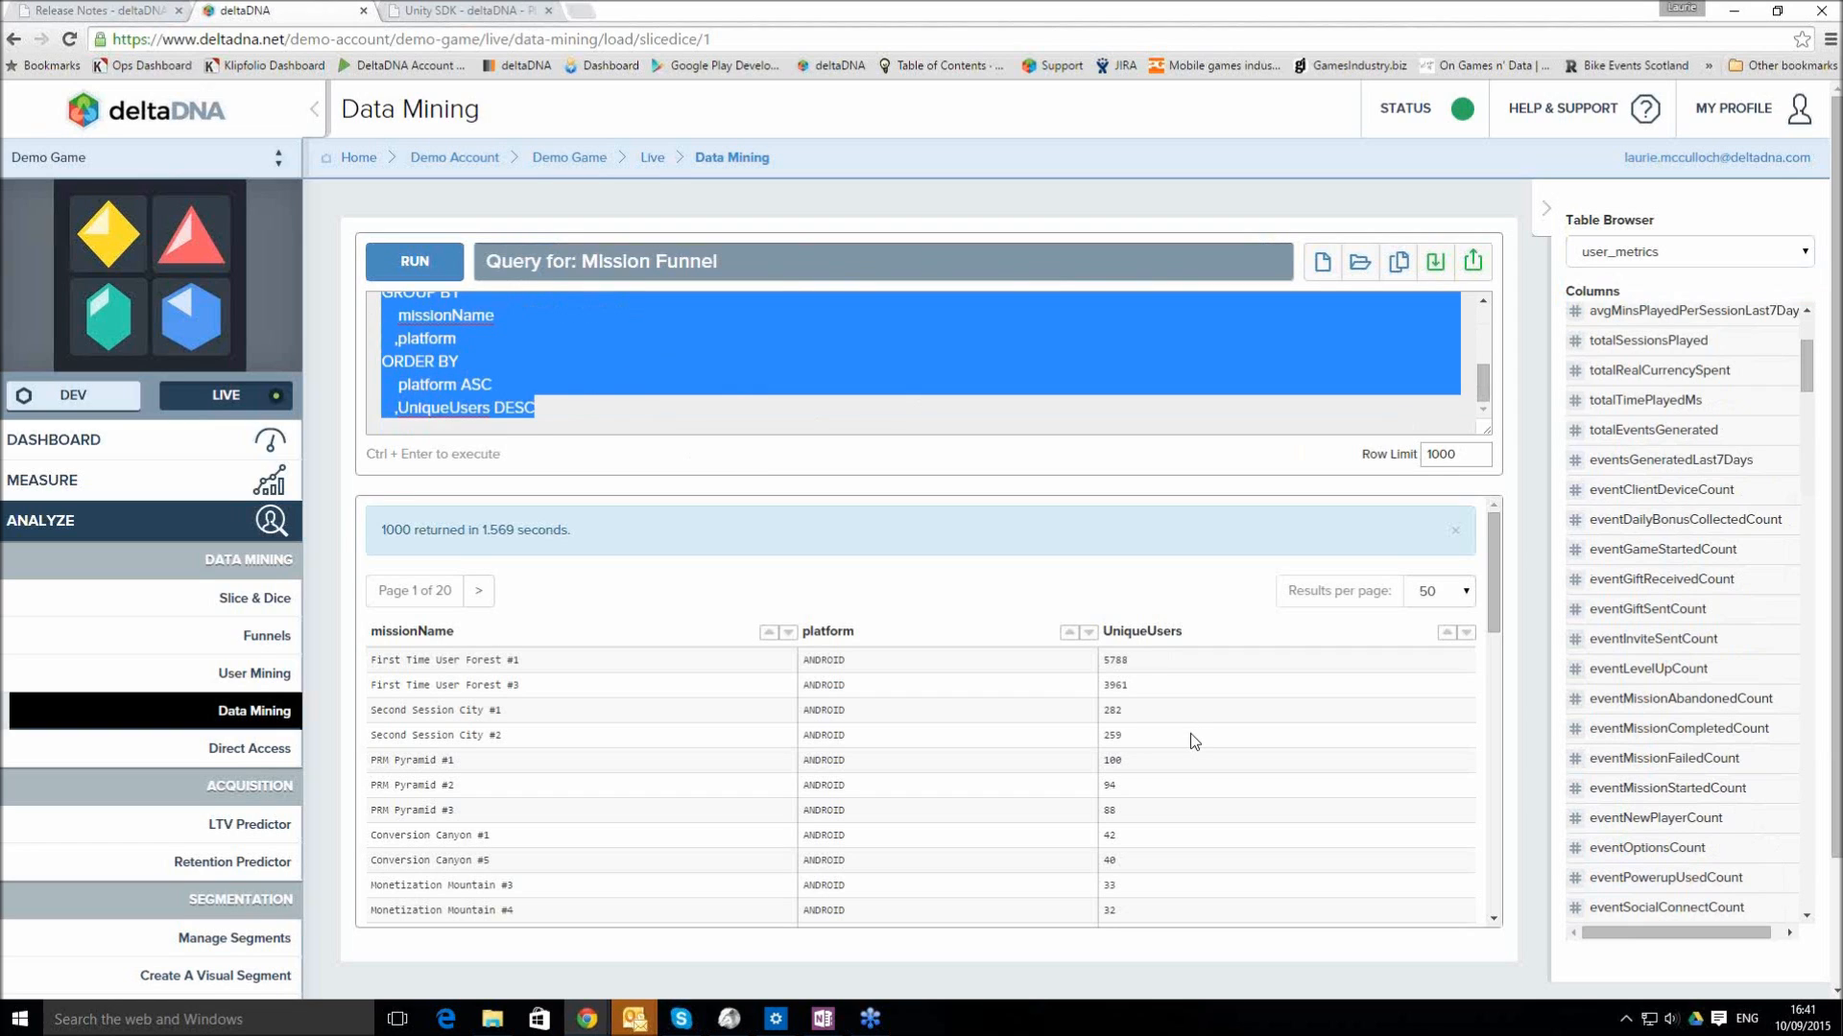
{"action": "key", "text": "Delete"}
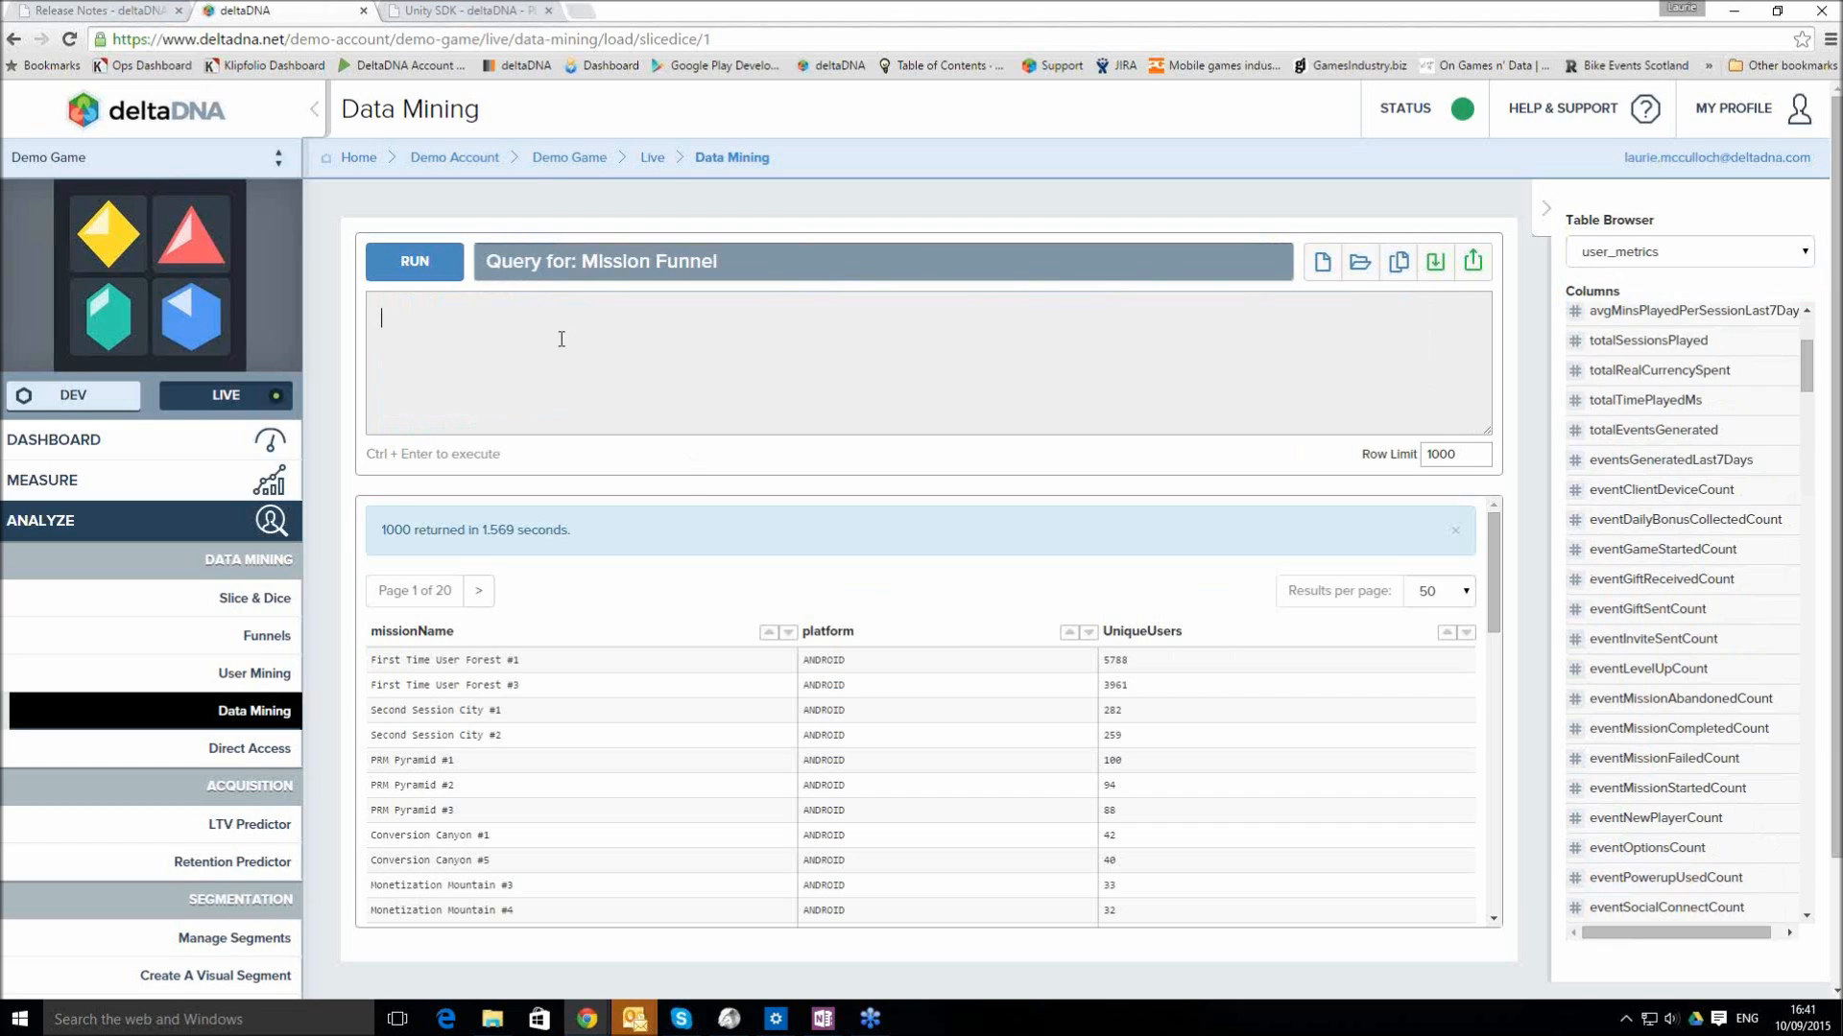
{"action": "type", "text": "select"}
{"action": "type", "text": "* "}
{"action": "type", "text": "fre"}
{"action": "type", "text": "om event"}
{"action": "type", "text": "s"}
{"action": "key", "text": "Return"}
Add the conditions "where eventName = 'transaction'" and "and eventDate > CURRENT_DATE - 7" on separate lines of the query
{"action": "type", "text": "where eventName = 'ne"}
{"action": "key", "text": "BackSpace"}
{"action": "key", "text": "BackSpace"}
{"action": "key", "text": "BackSpace"}
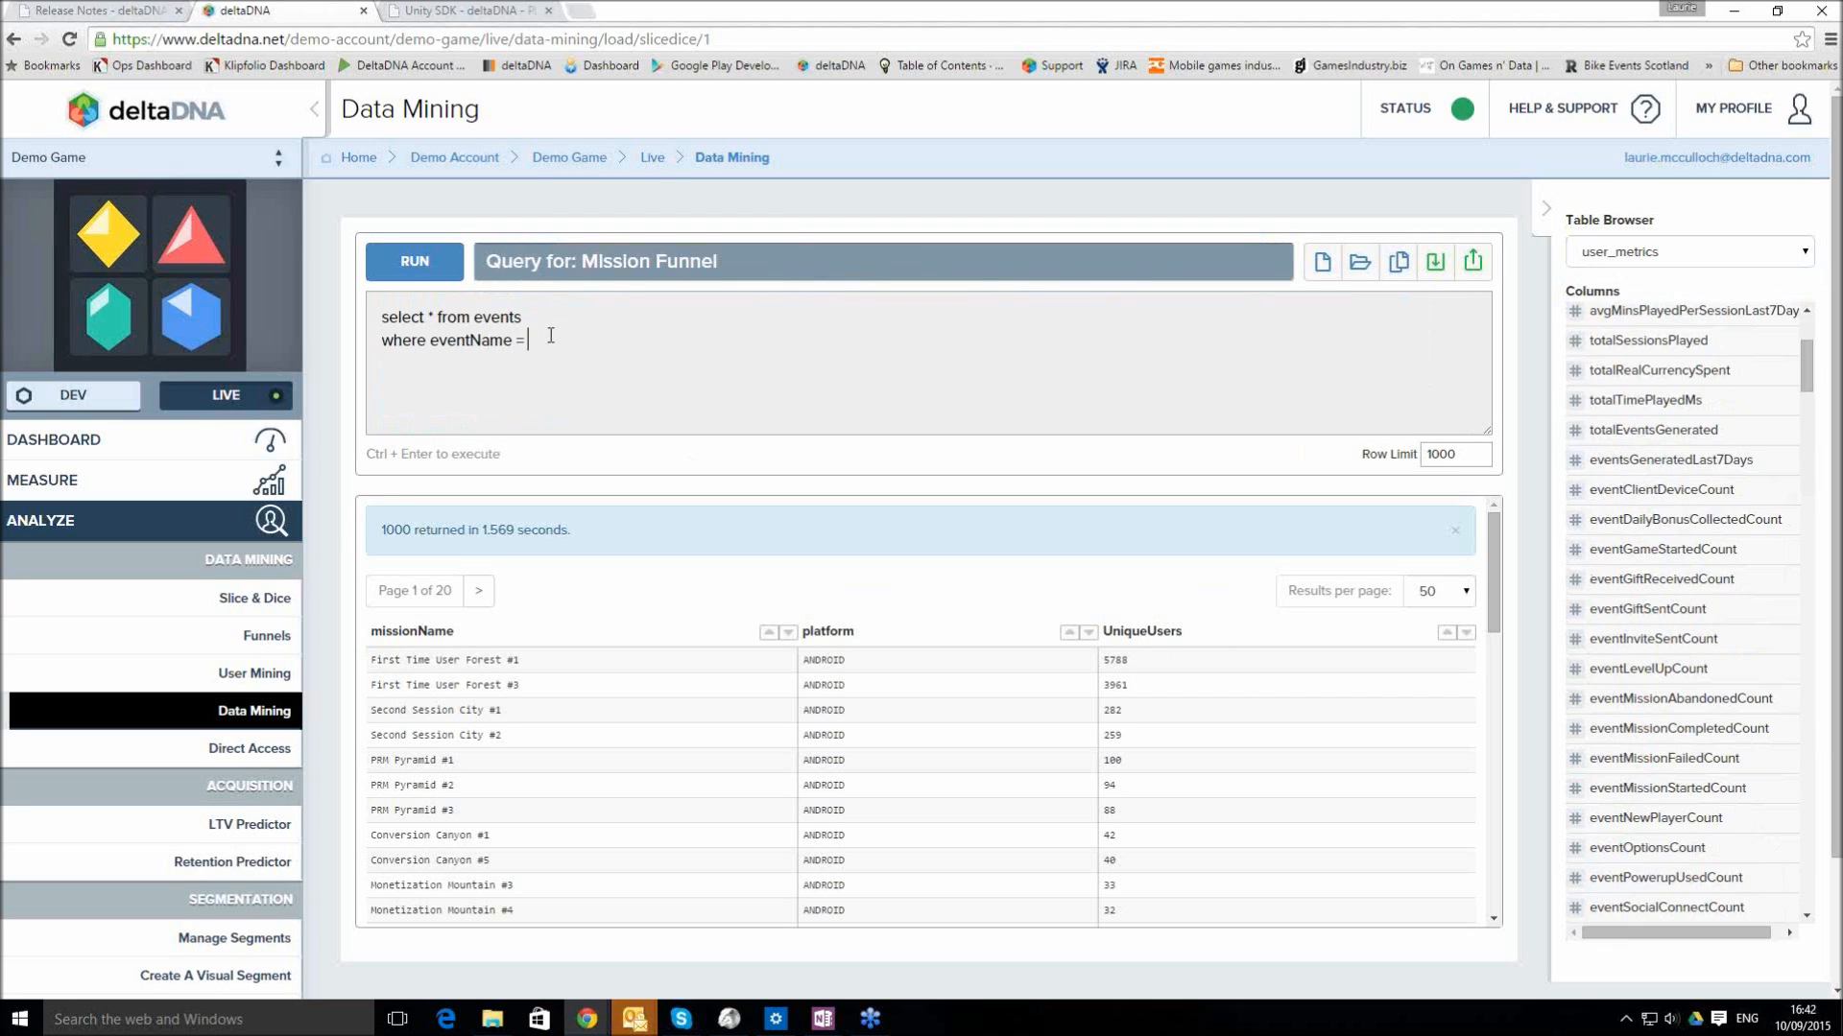
{"action": "type", "text": "'transaction' and eventDate > CURRENT_"}
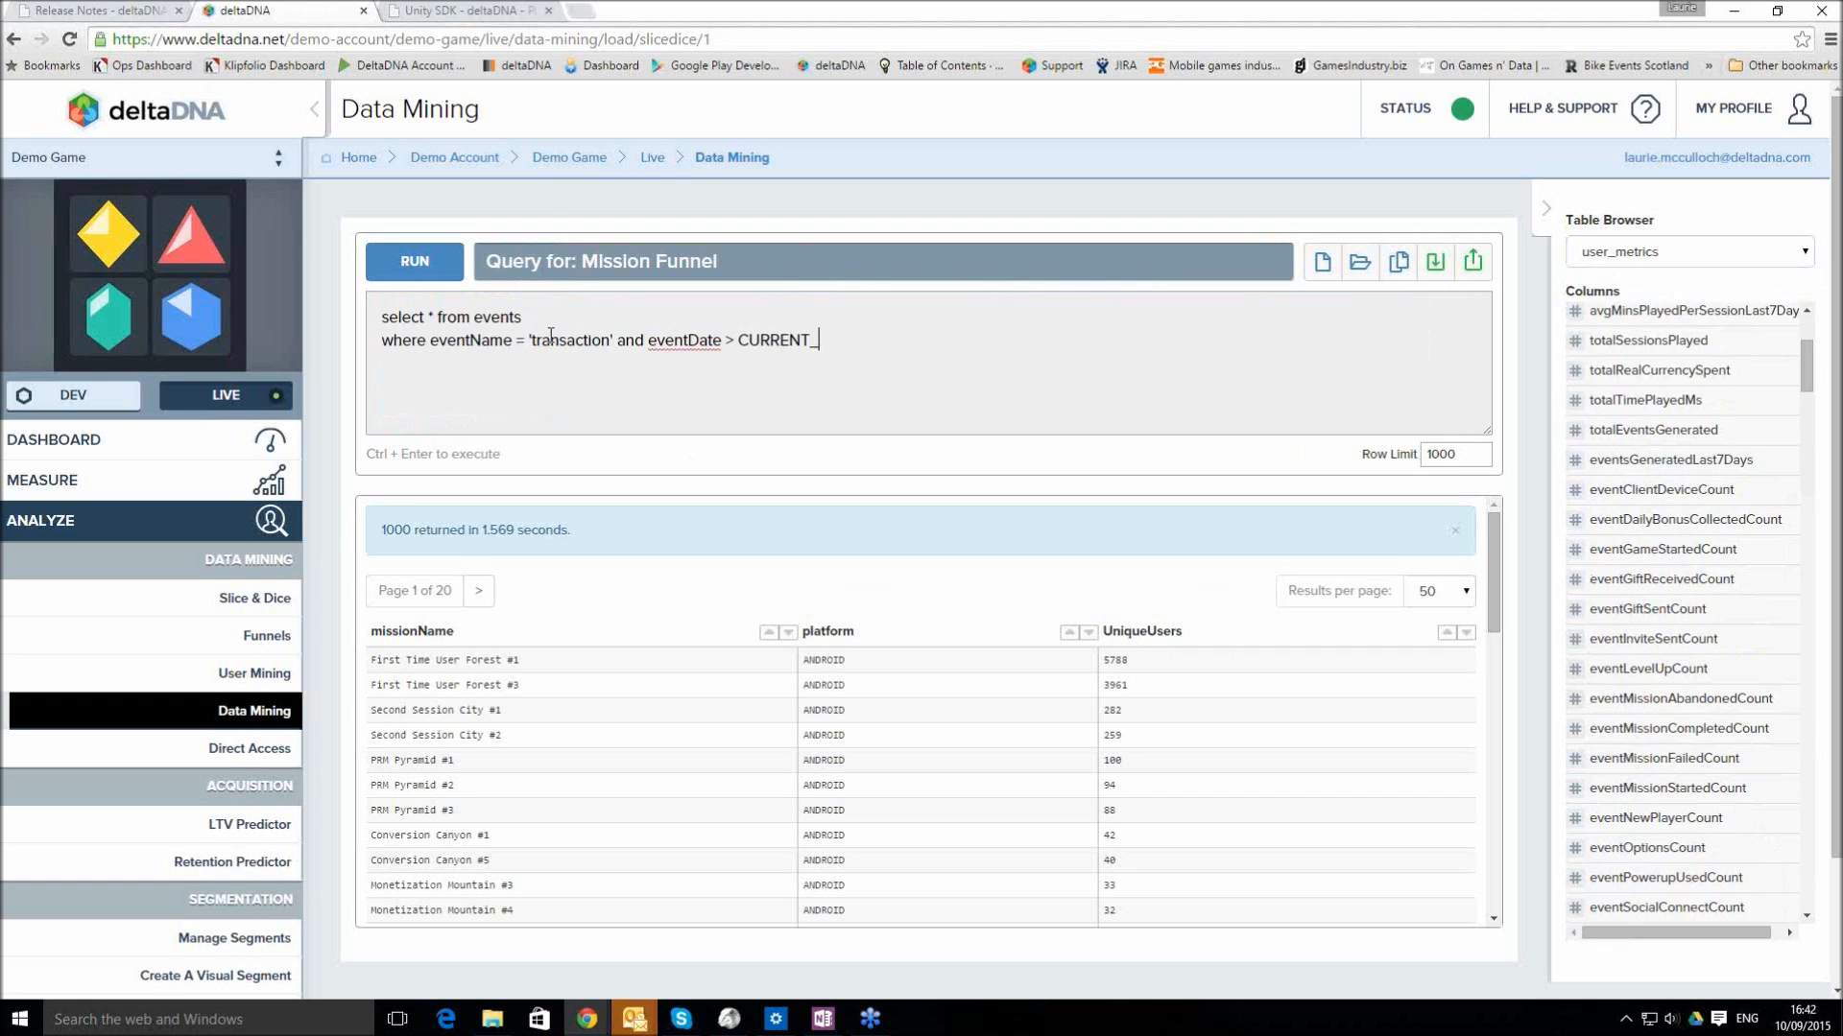
{"action": "type", "text": "DATE - 7"}
{"action": "left_click", "coordinate": [617, 340]}
{"action": "key", "text": "Return"}
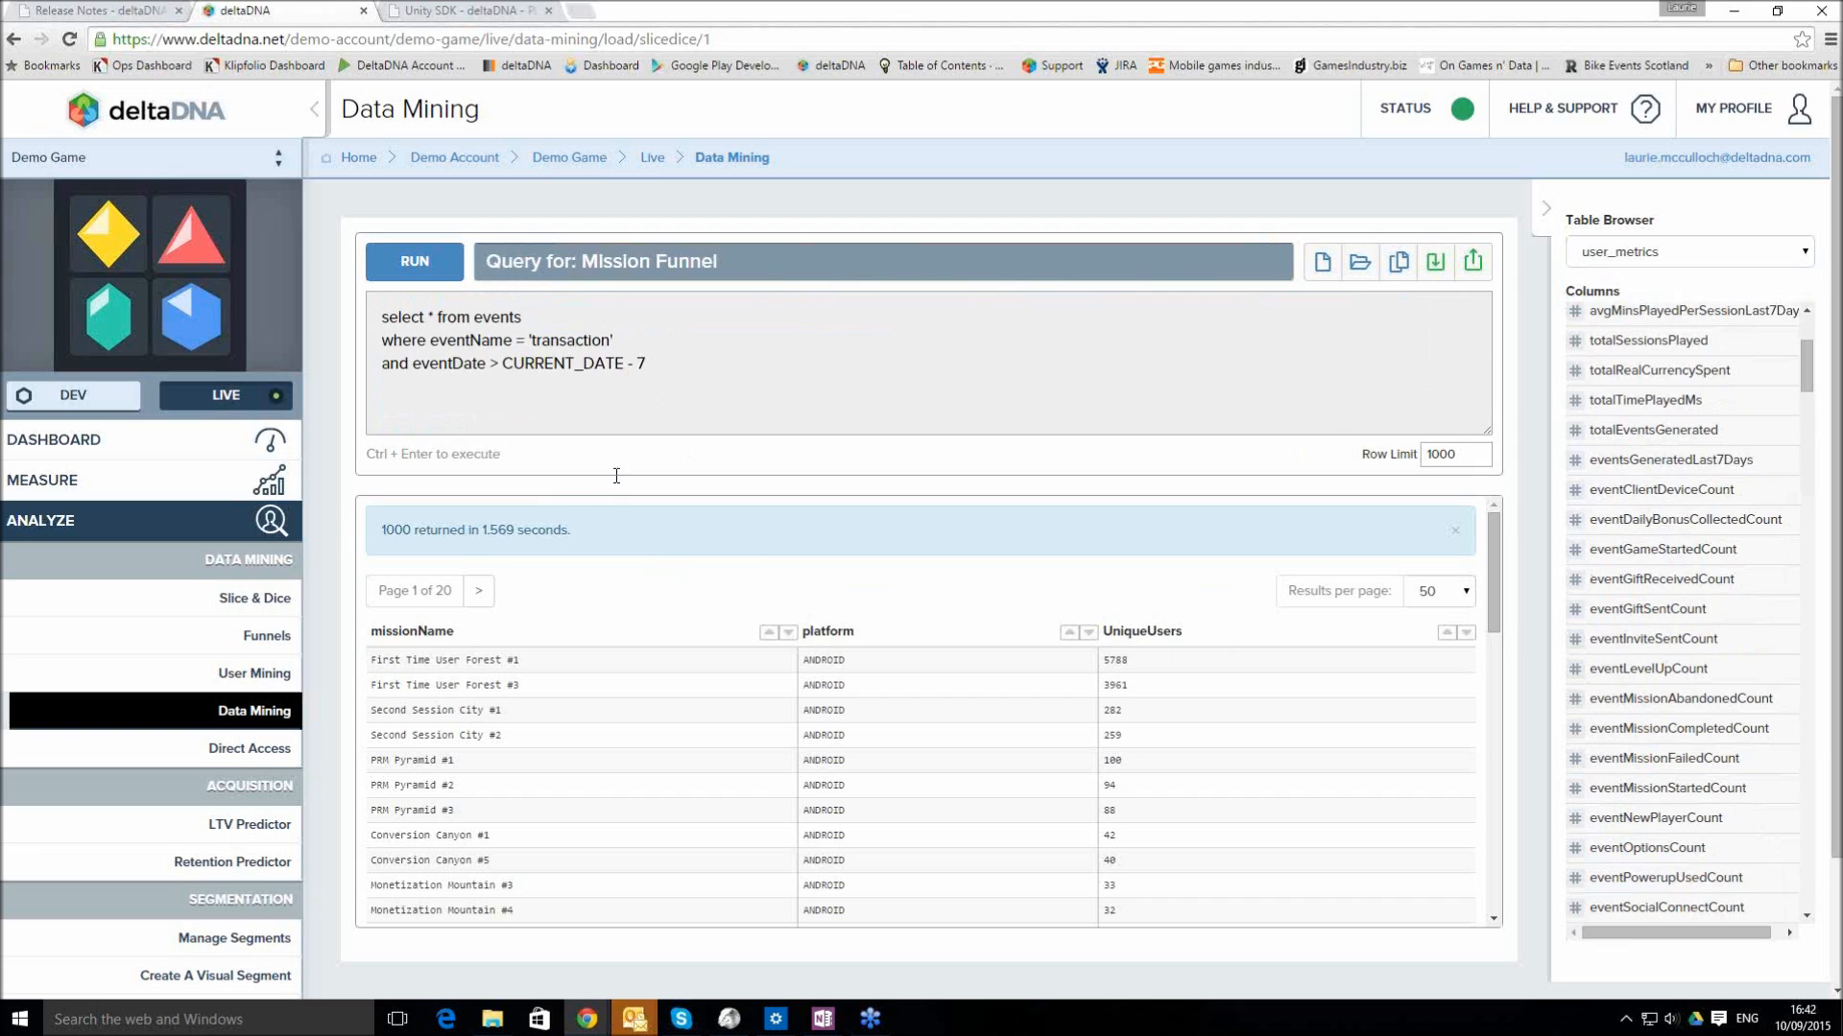
Set the row limit to 10, end the query with a semicolon and run it
{"action": "left_click", "coordinate": [1484, 459]}
{"action": "key", "text": "ctrl+a"}
{"action": "type", "text": "10"}
{"action": "left_click", "coordinate": [697, 370]}
{"action": "type", "text": ";"}
{"action": "left_click", "coordinate": [414, 261]}
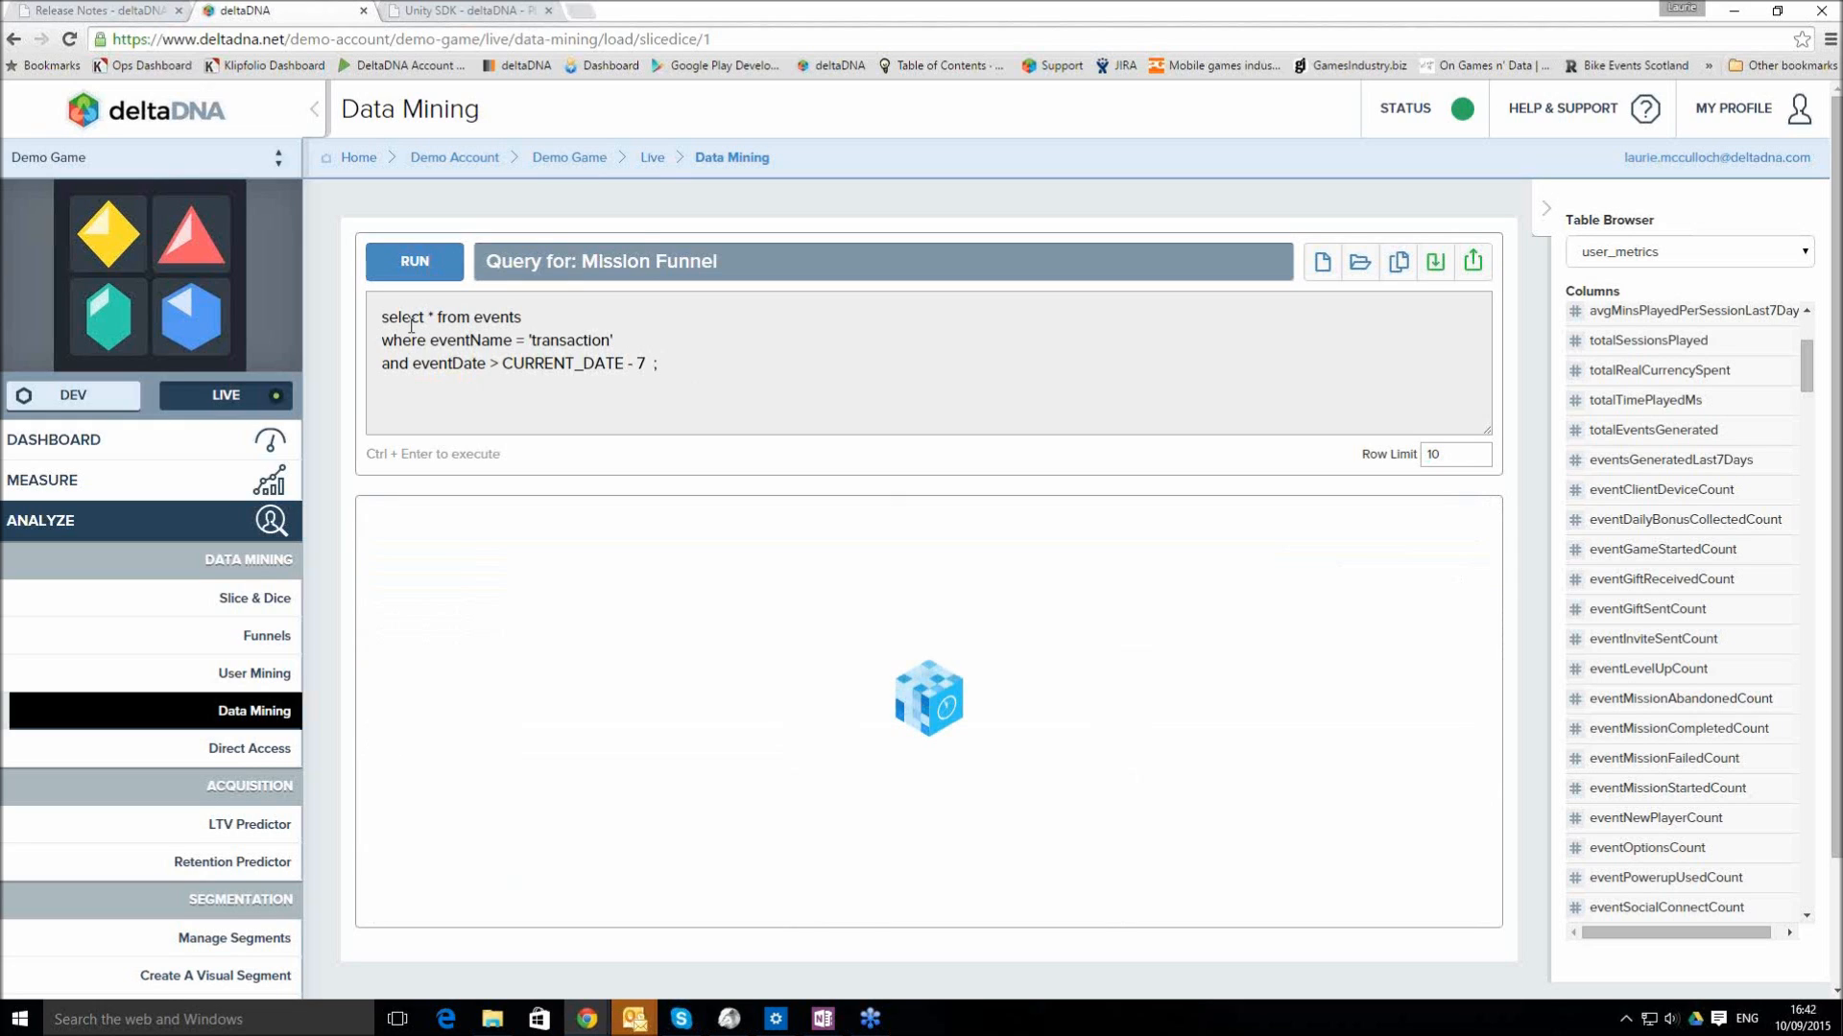
Add the conditions "and productCategory = 'REAL_CURRENCY'" and "and transactionVector = 'SPENT'" on new lines before the semicolon
{"action": "left_click", "coordinate": [659, 363]}
{"action": "key", "text": "Left"}
{"action": "key", "text": "Left"}
{"action": "key", "text": "Return"}
{"action": "key", "text": "BackSpace"}
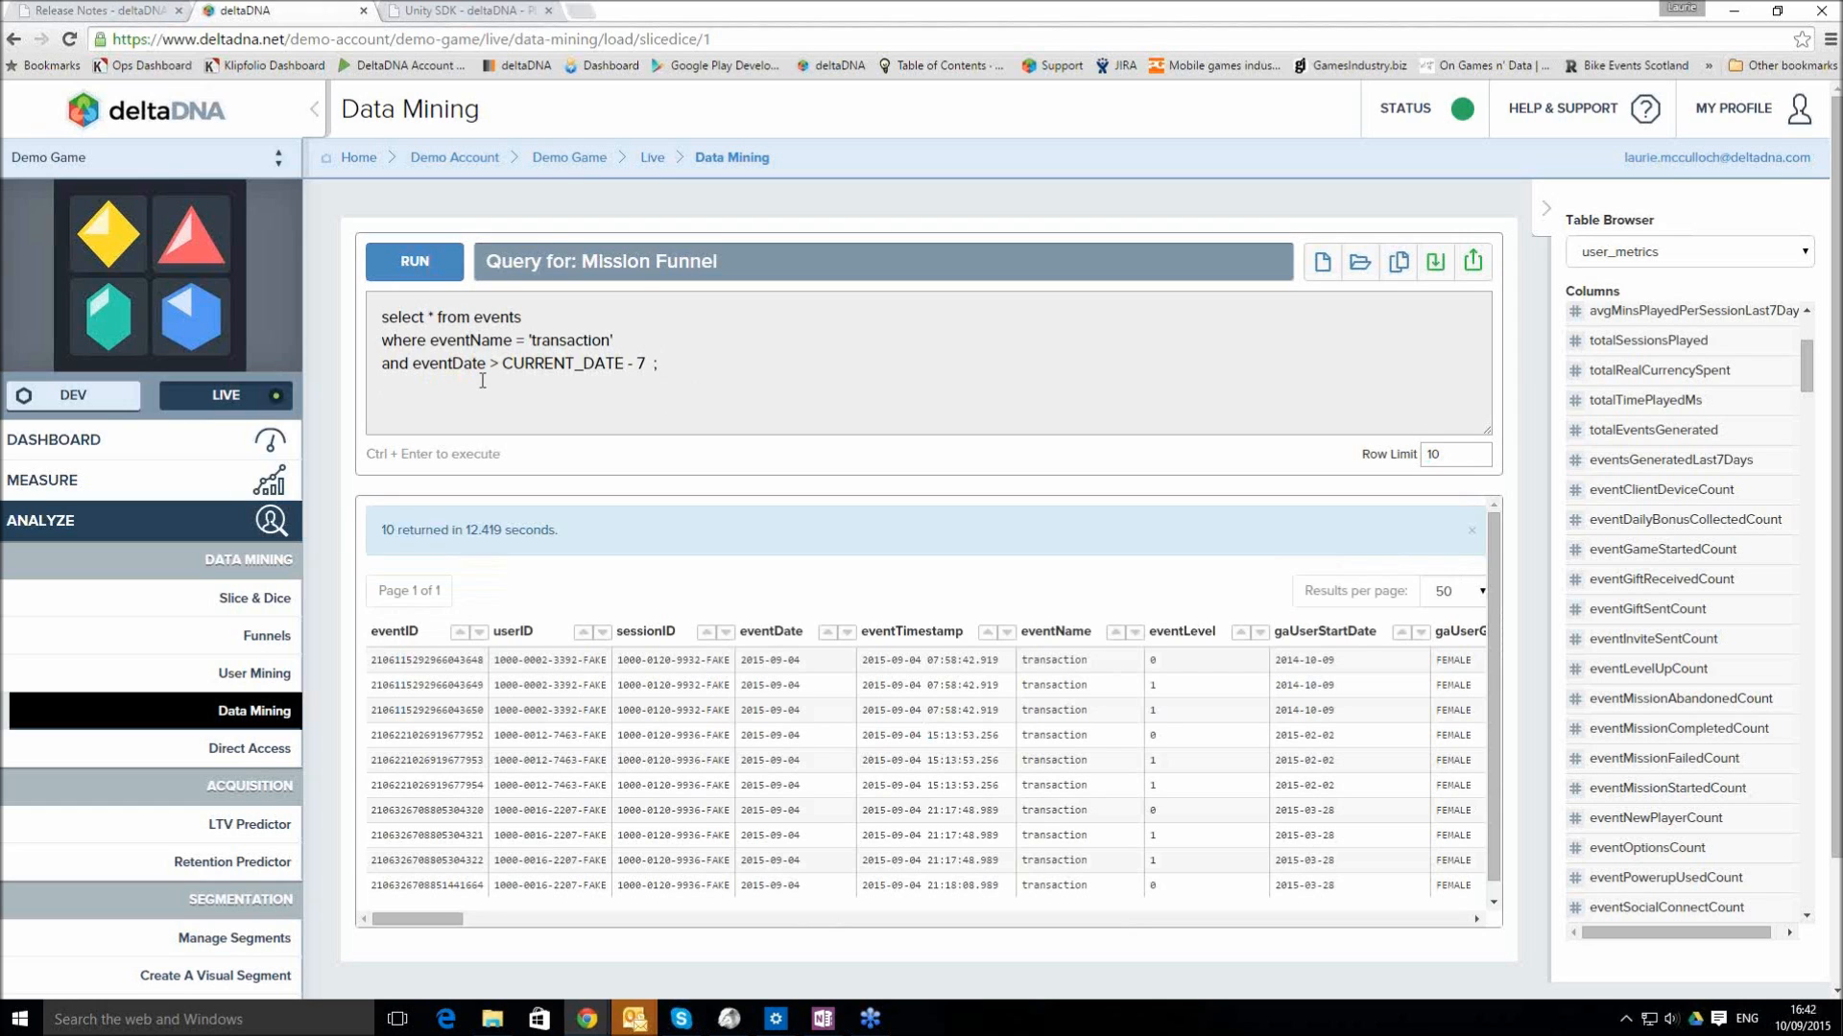
{"action": "key", "text": "Return"}
{"action": "type", "text": "and productCategory = 'REAL_CURRENCY'"}
{"action": "key", "text": "Return"}
{"action": "type", "text": "and tra"}
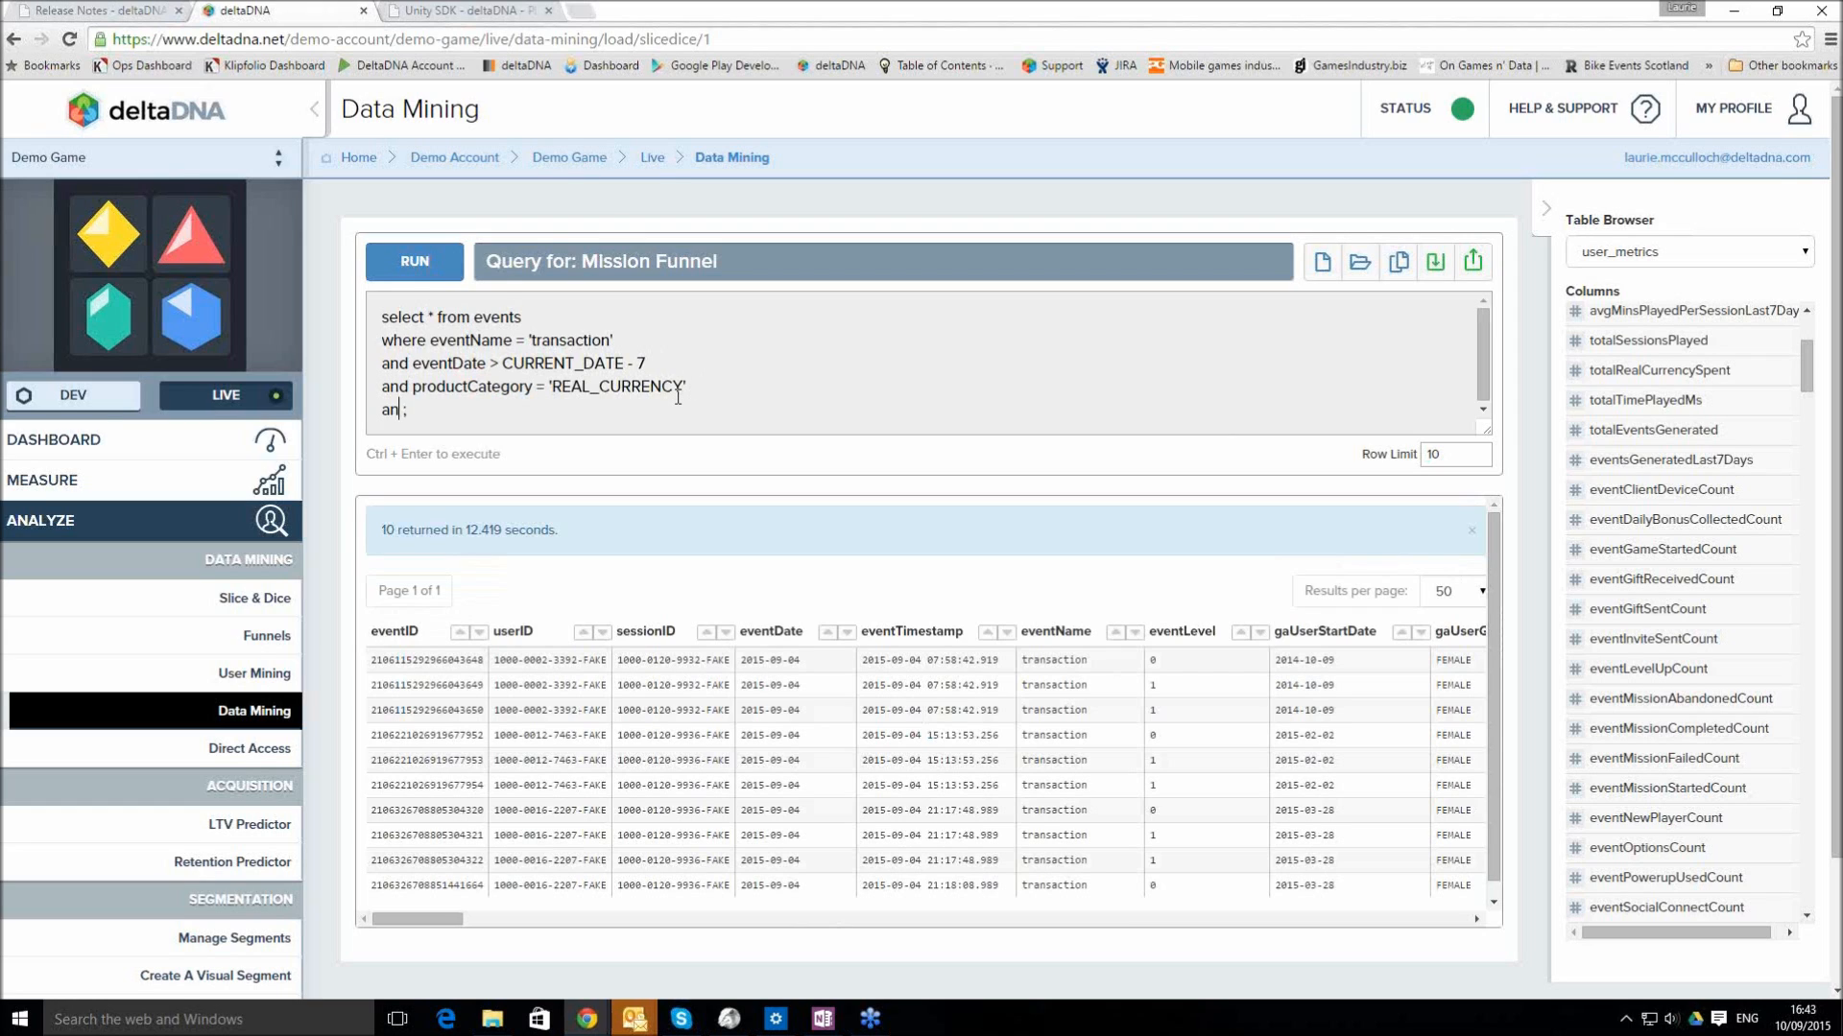
{"action": "type", "text": "nsactionVector = \"SPENT'"}
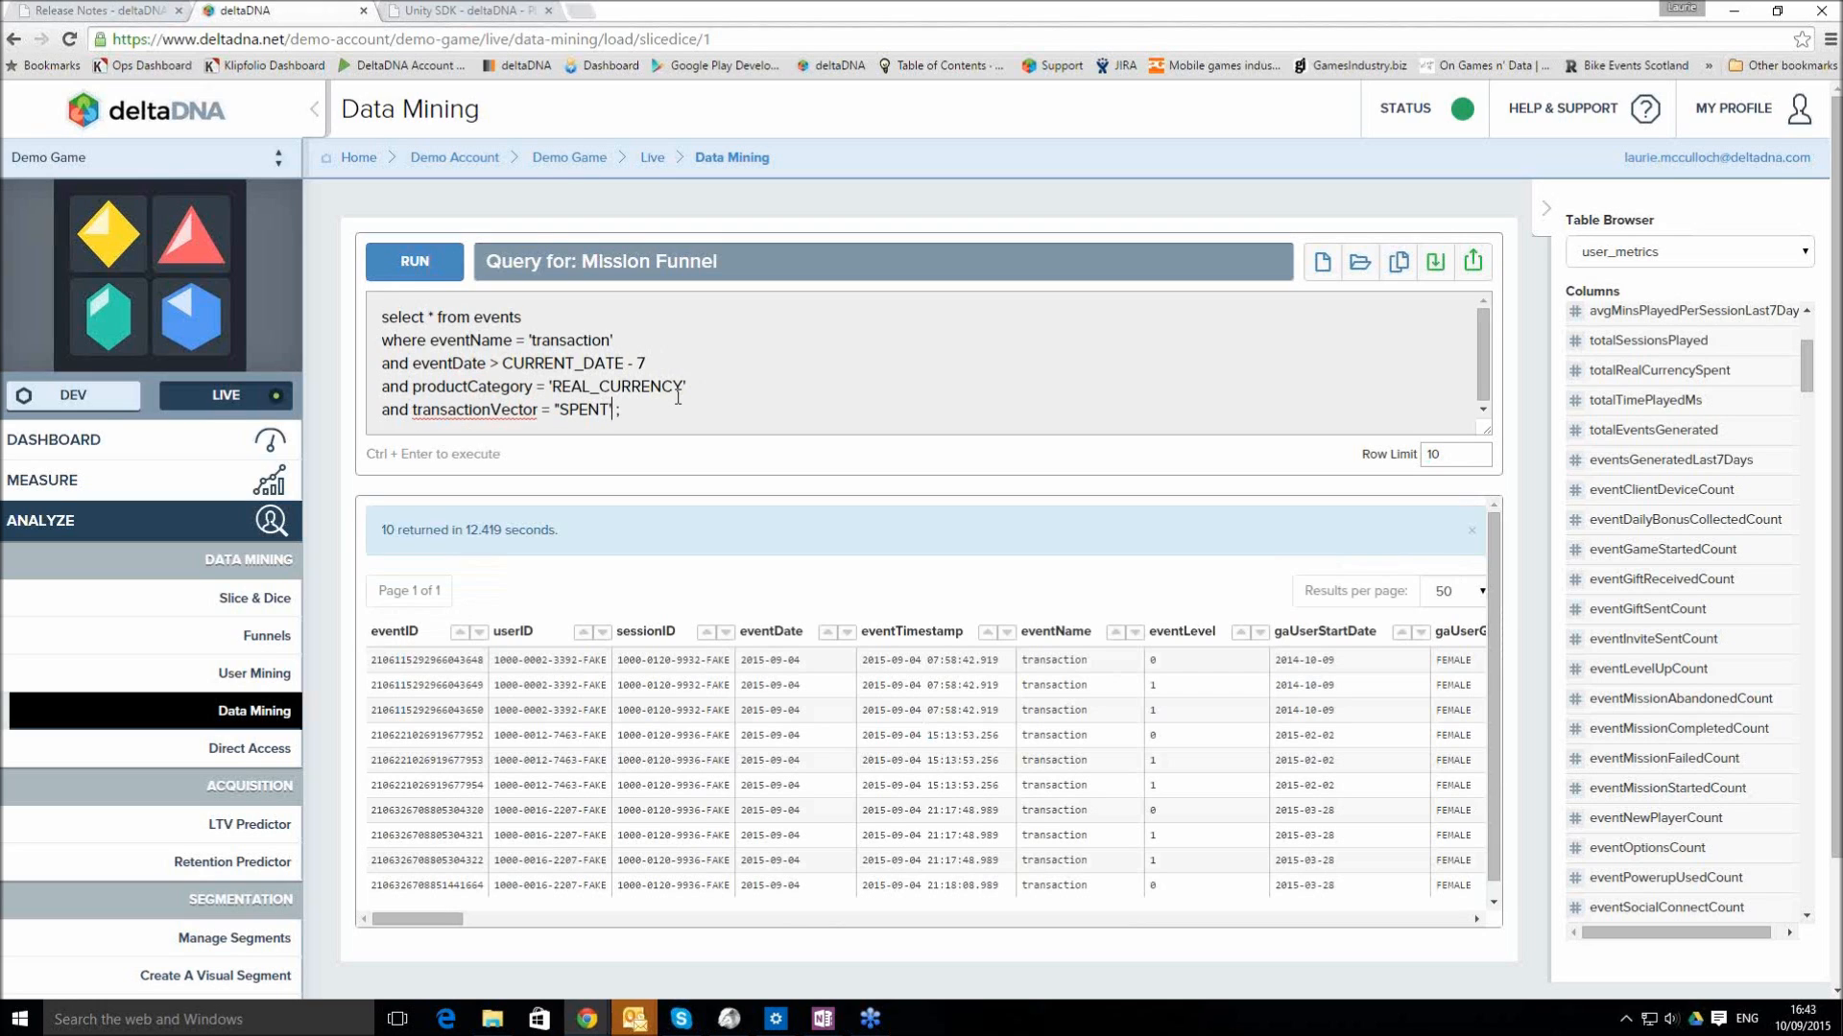
{"action": "key", "text": "Delete"}
{"action": "type", "text": "'"}
Replace the asterisk in the select clause with "realCurrencyType , realCurrencyAmount" and run the query
{"action": "double_click", "coordinate": [430, 316]}
{"action": "type", "text": "pr"}
{"action": "key", "text": "BackSpace"}
{"action": "key", "text": "BackSpace"}
{"action": "type", "text": "realCurrencyt"}
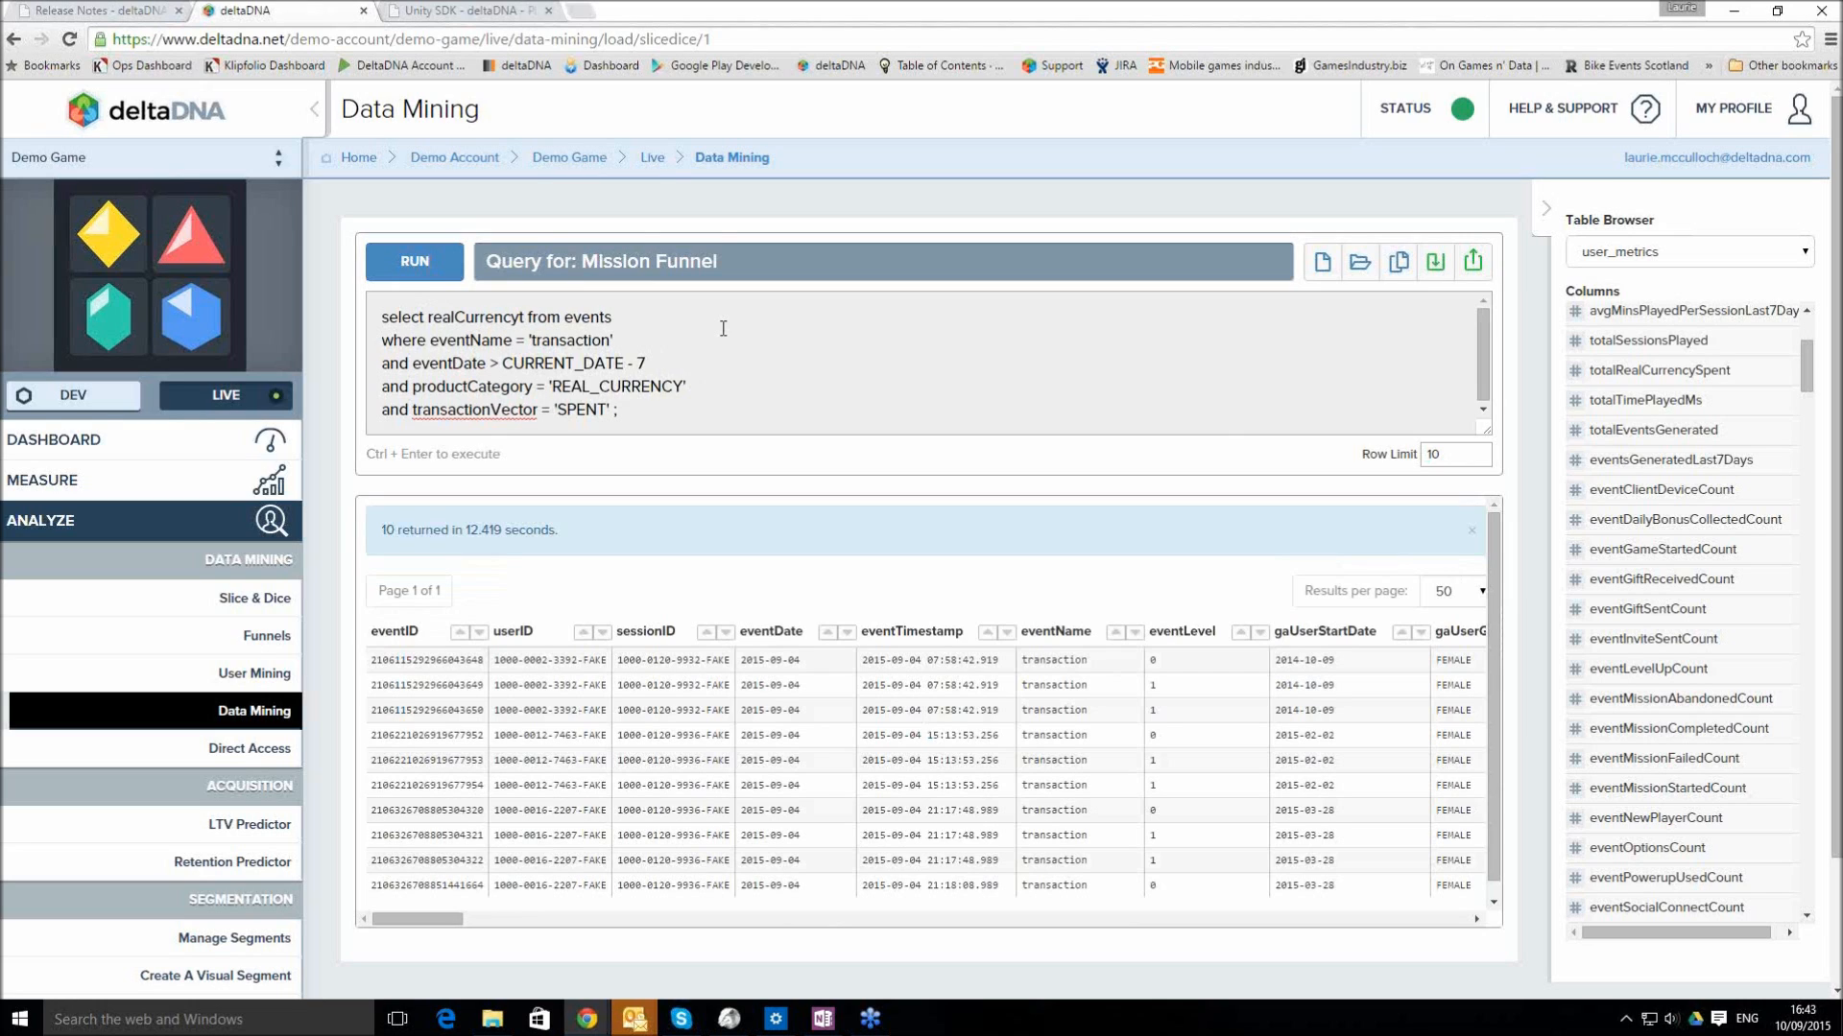
{"action": "key", "text": "BackSpace"}
{"action": "type", "text": "Type , realCurrencyAmount"}
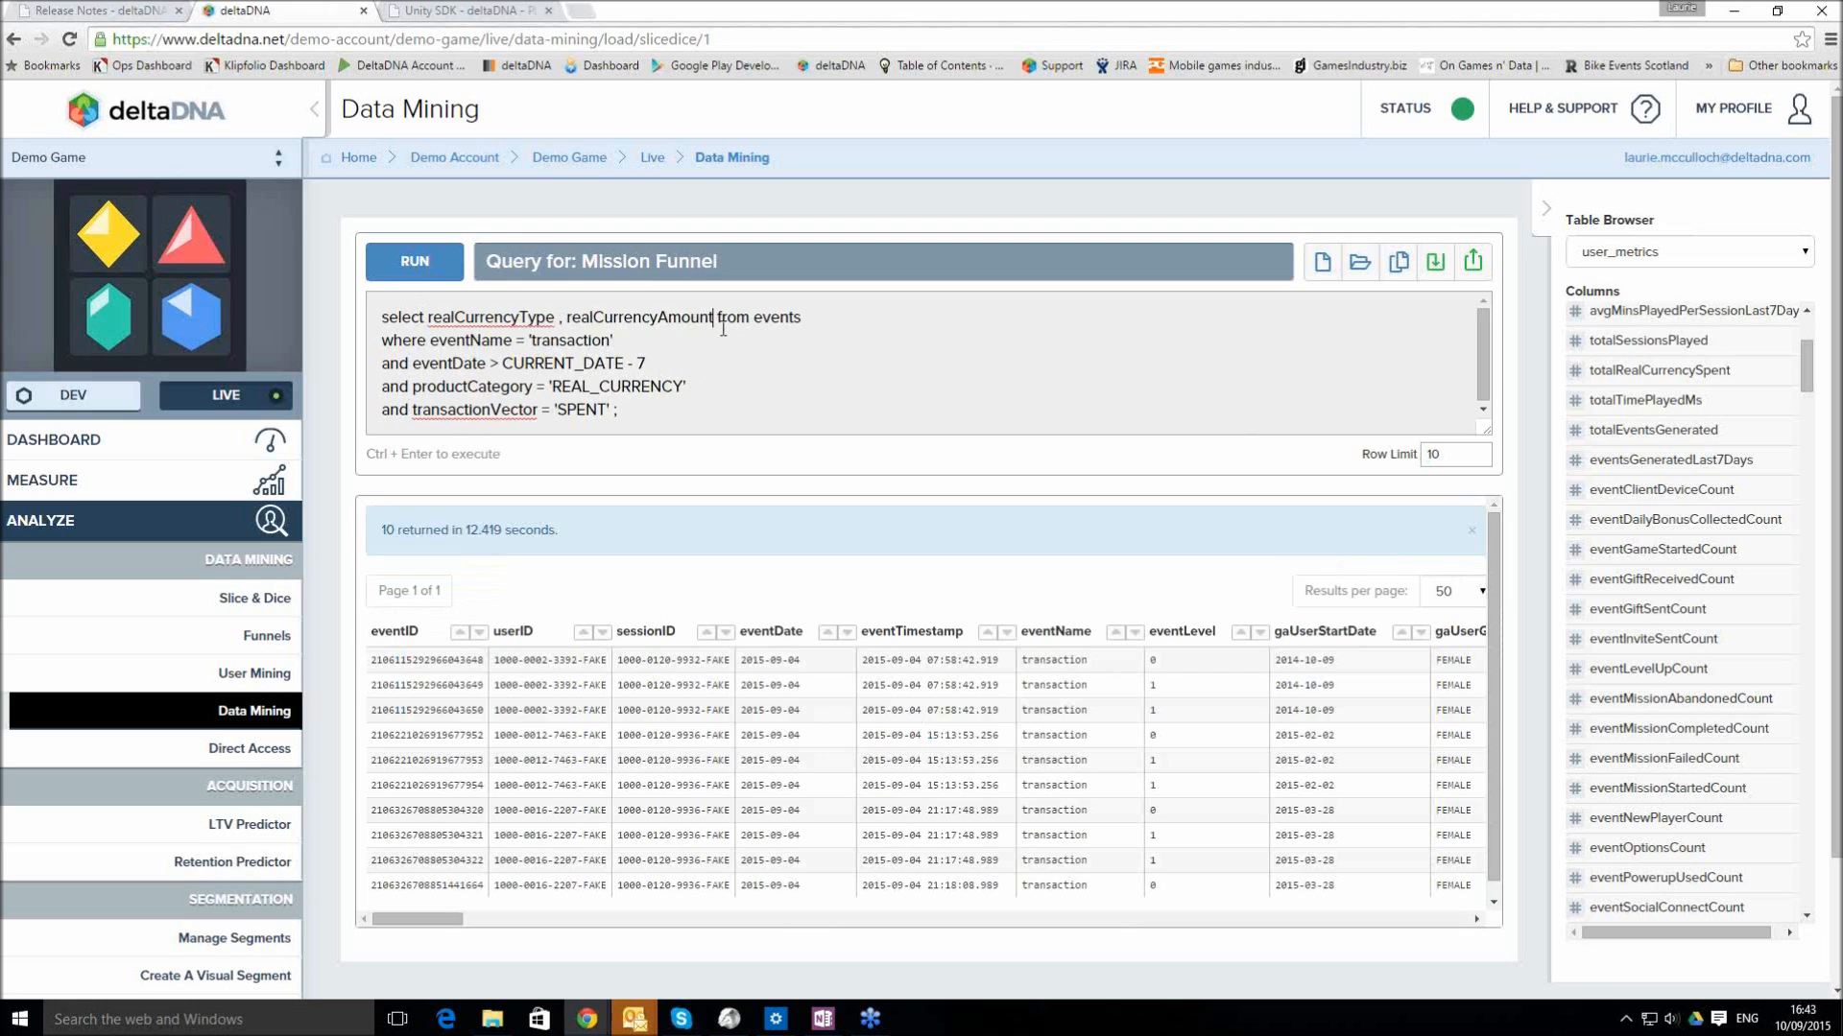
{"action": "key", "text": "ctrl+Return"}
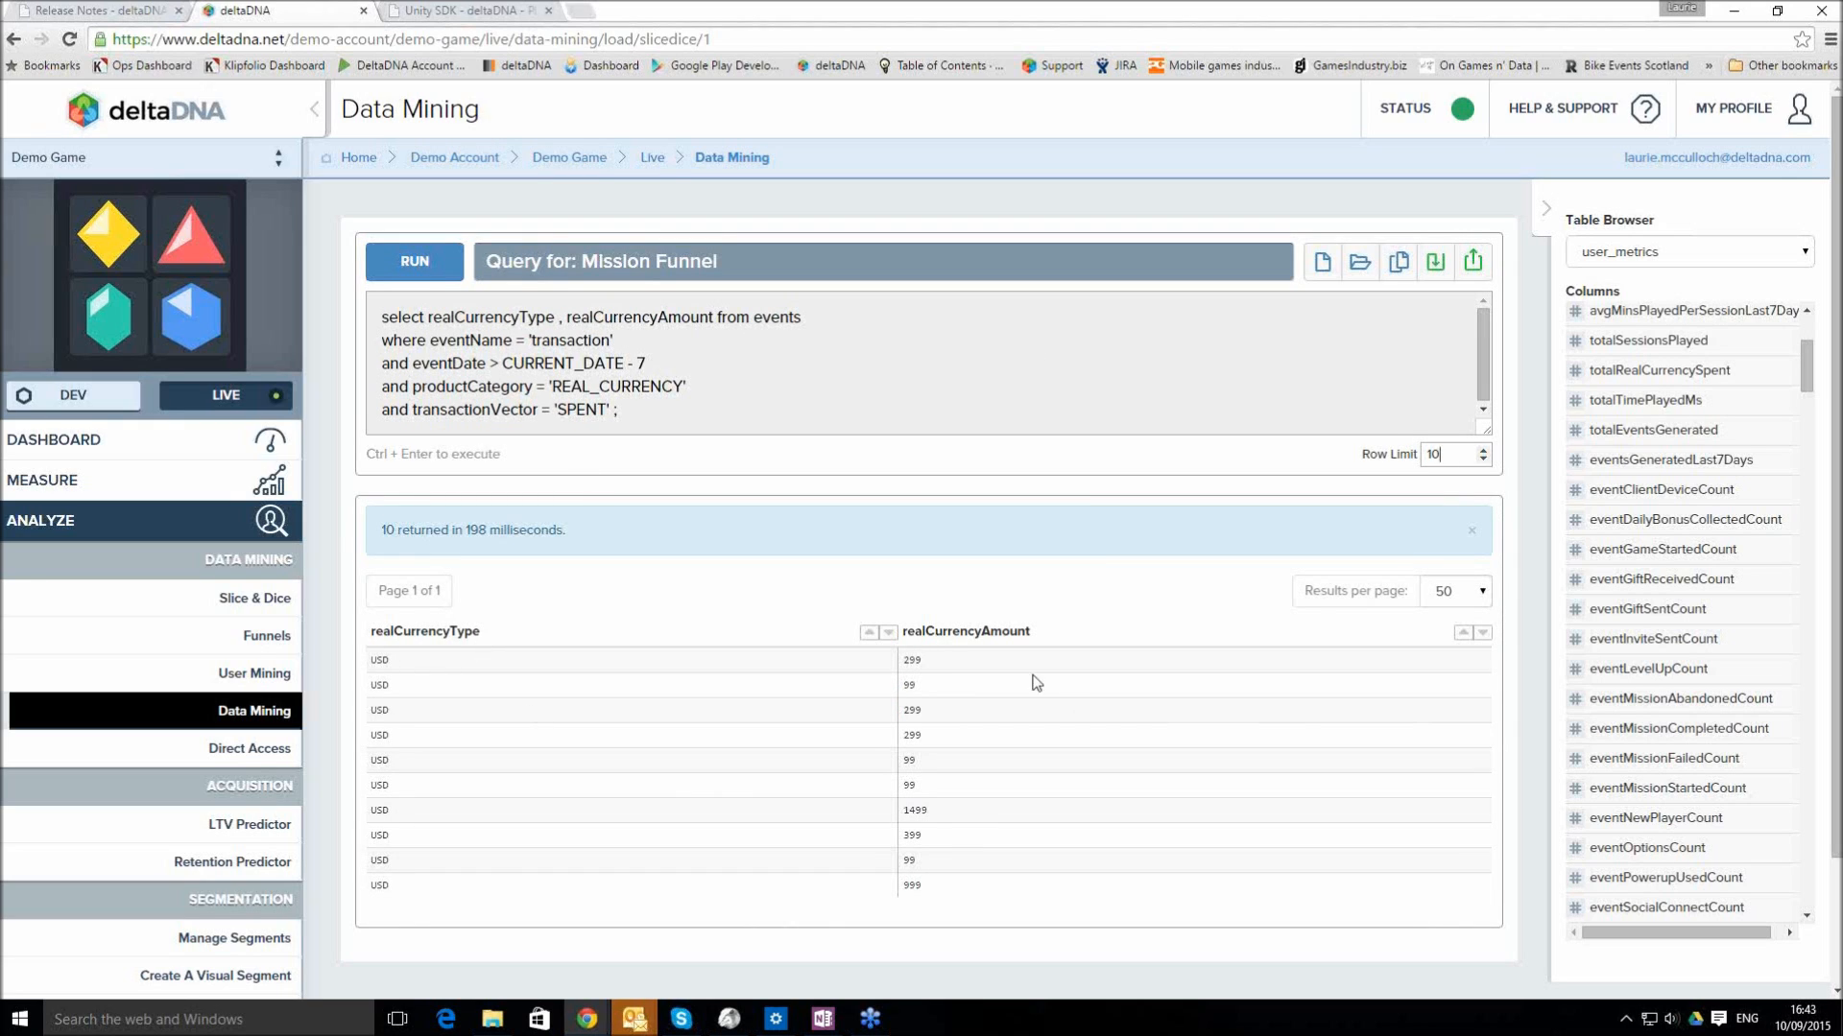
Add convertedProductAmount to the selected columns after realCurrencyAmount and run the query again
{"action": "left_click", "coordinate": [648, 363]}
{"action": "double_click", "coordinate": [928, 657]}
{"action": "left_click", "coordinate": [711, 319]}
{"action": "type", "text": ", "}
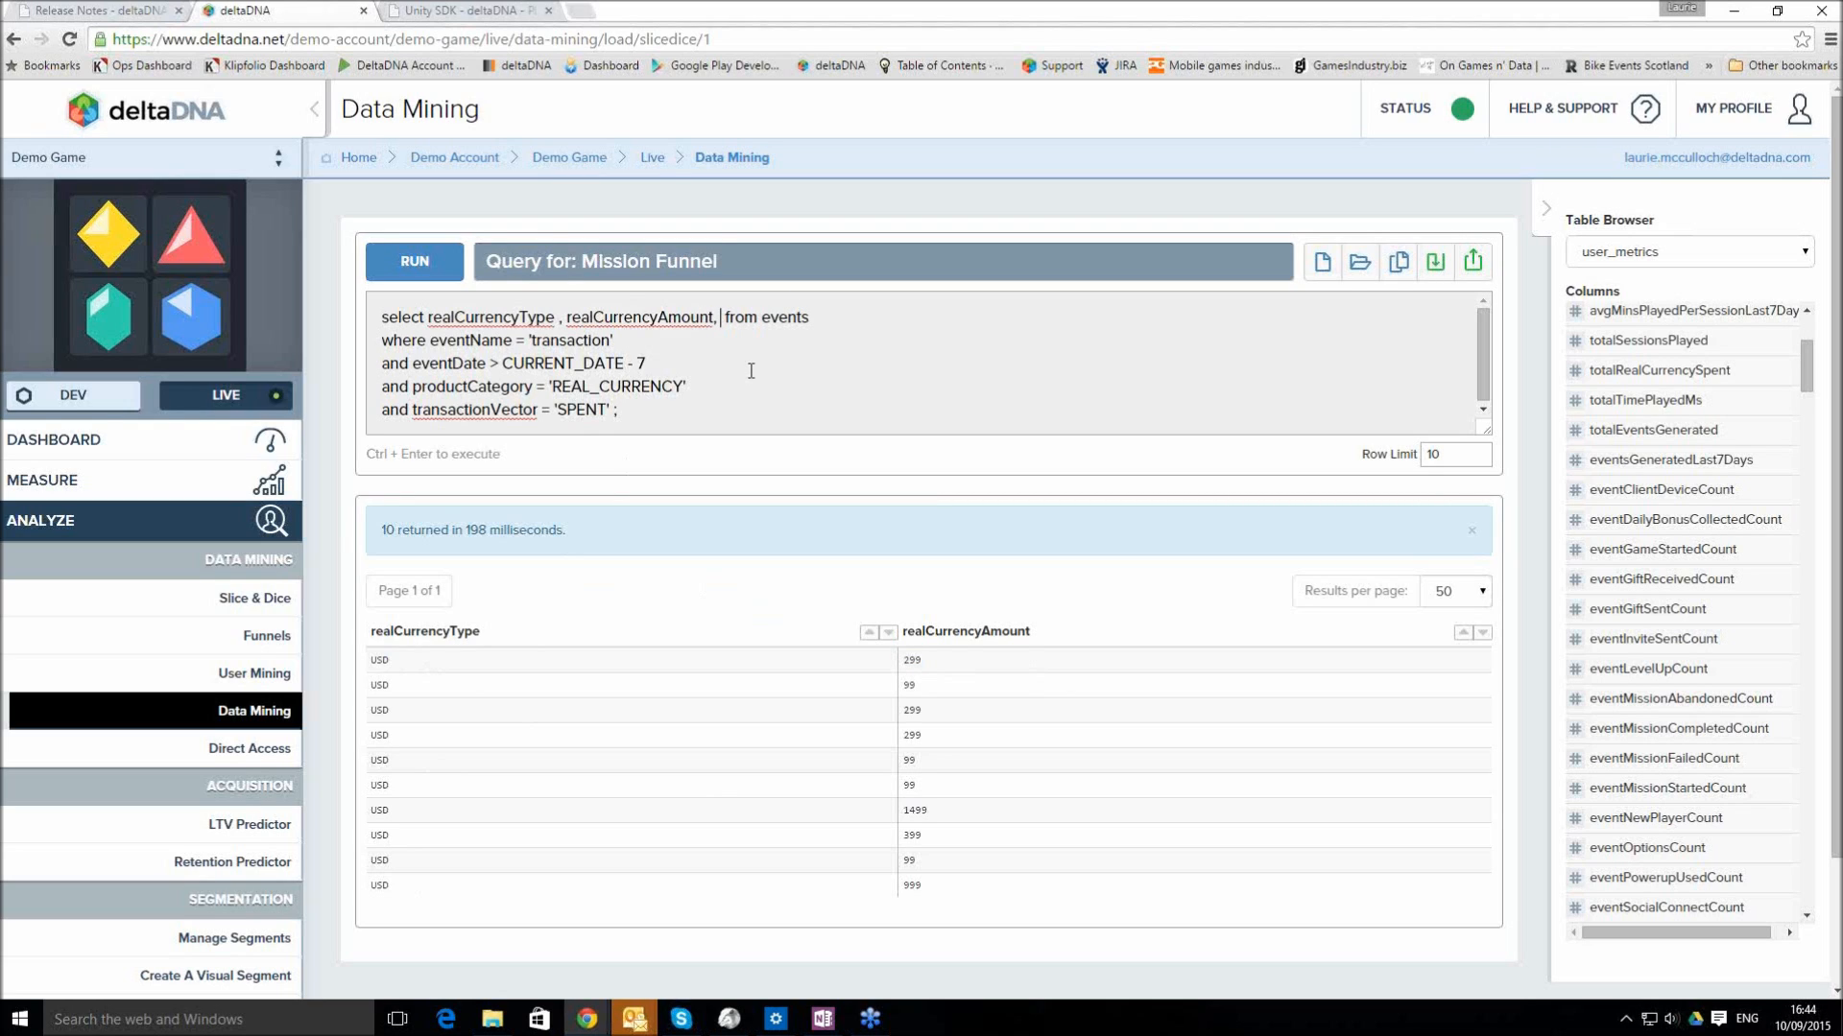
{"action": "type", "text": "con"}
{"action": "type", "text": "vertedProductAmount"}
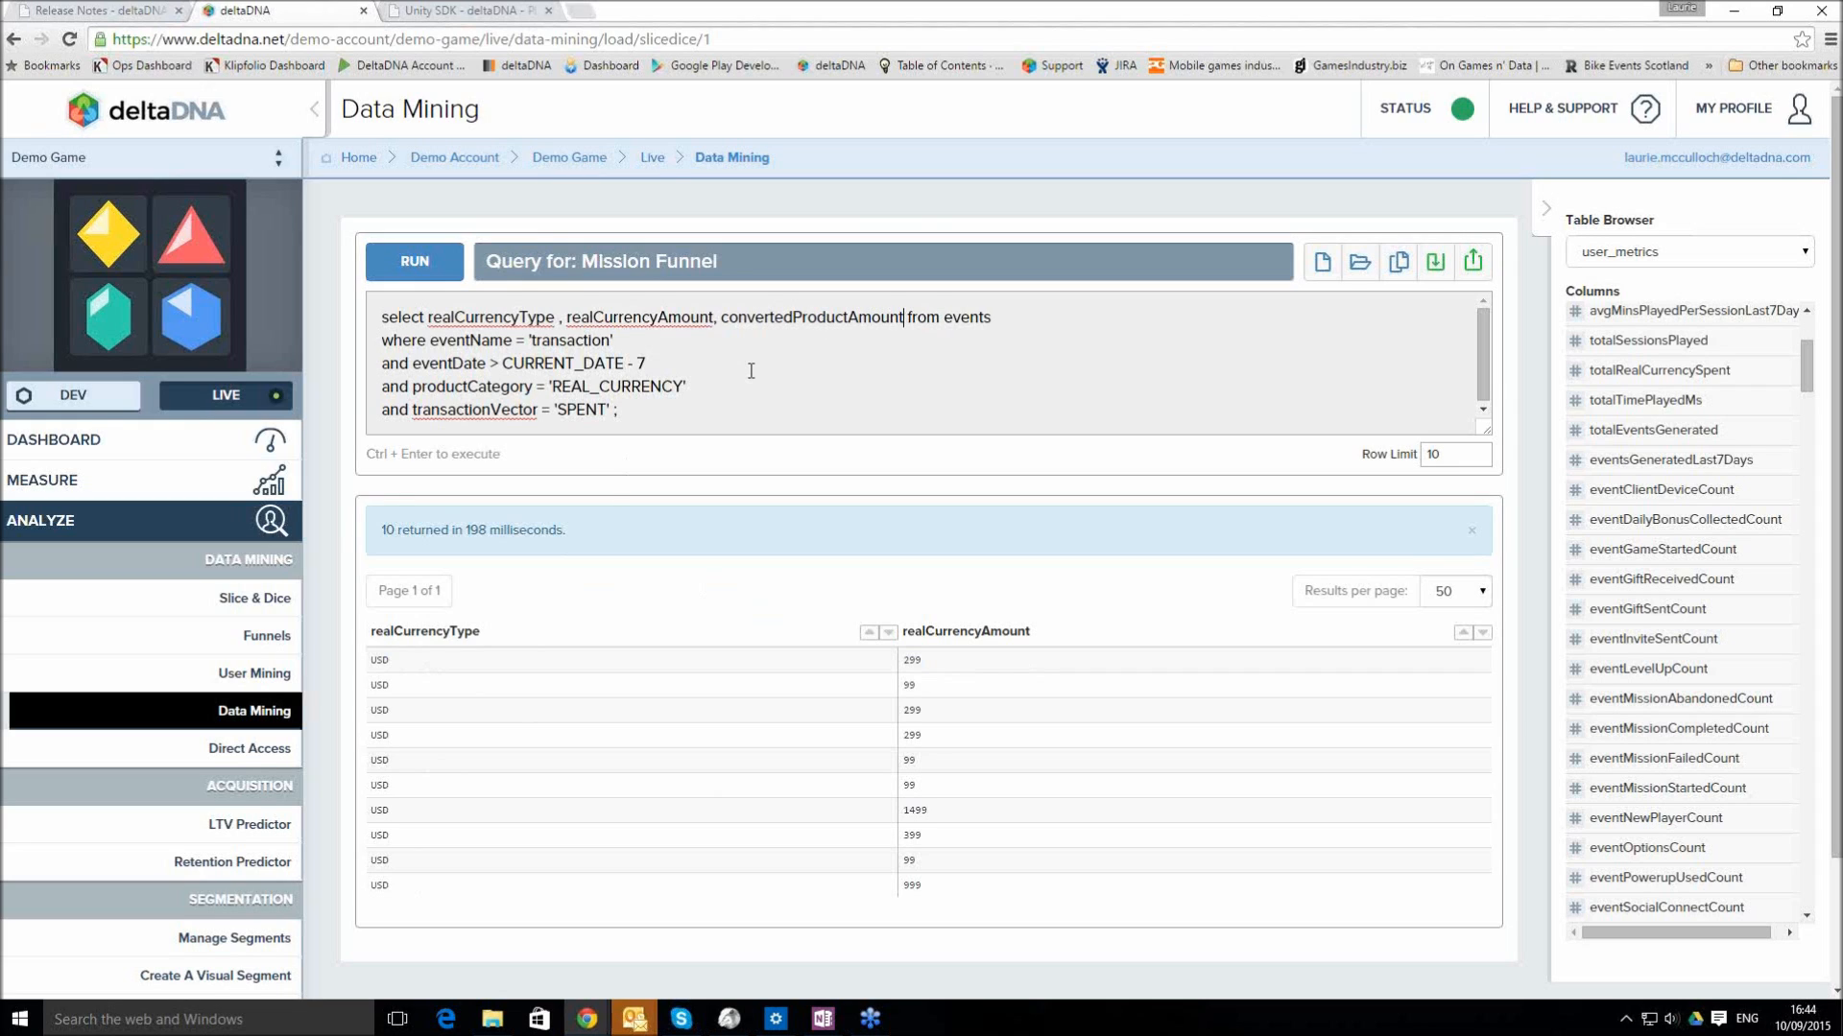
{"action": "left_click", "coordinate": [417, 260]}
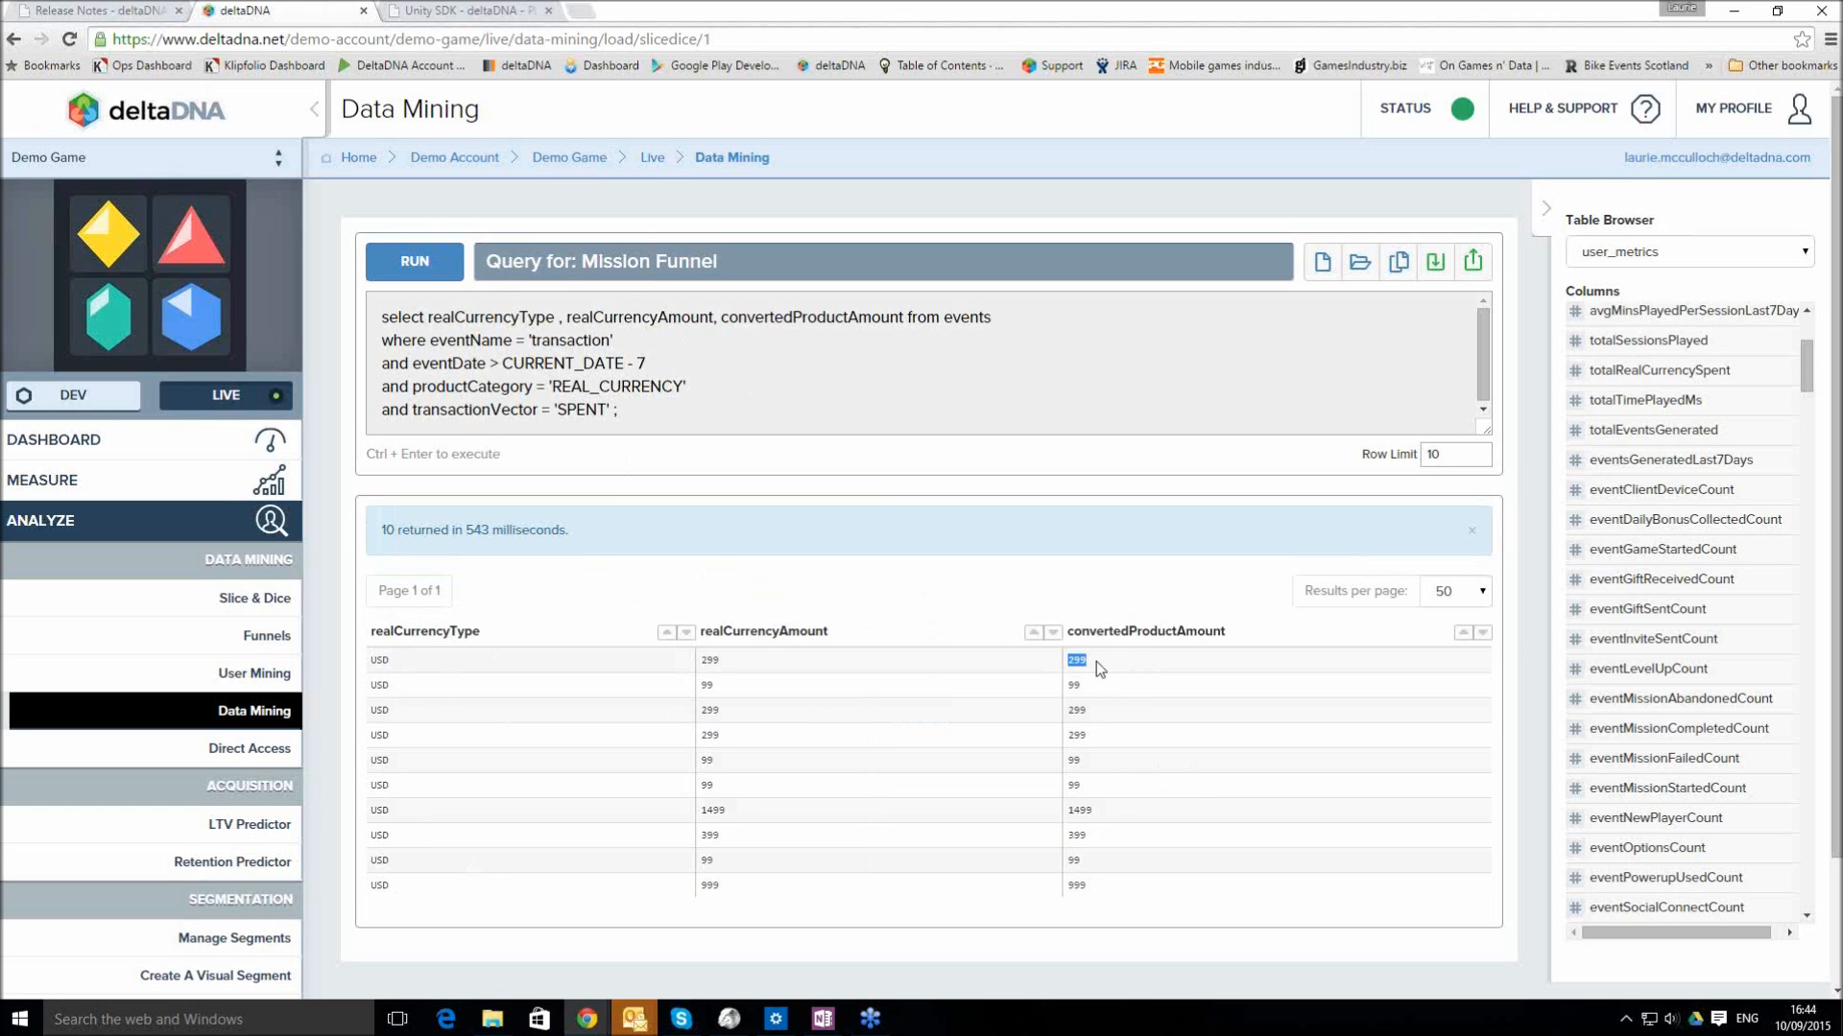
Examine individual convertedProductAmount values in the query results
{"action": "left_click_drag", "start_coordinate": [1094, 811], "coordinate": [1074, 811]}
{"action": "left_click", "coordinate": [1129, 836]}
{"action": "double_click", "coordinate": [1077, 811]}
{"action": "left_click", "coordinate": [461, 628]}
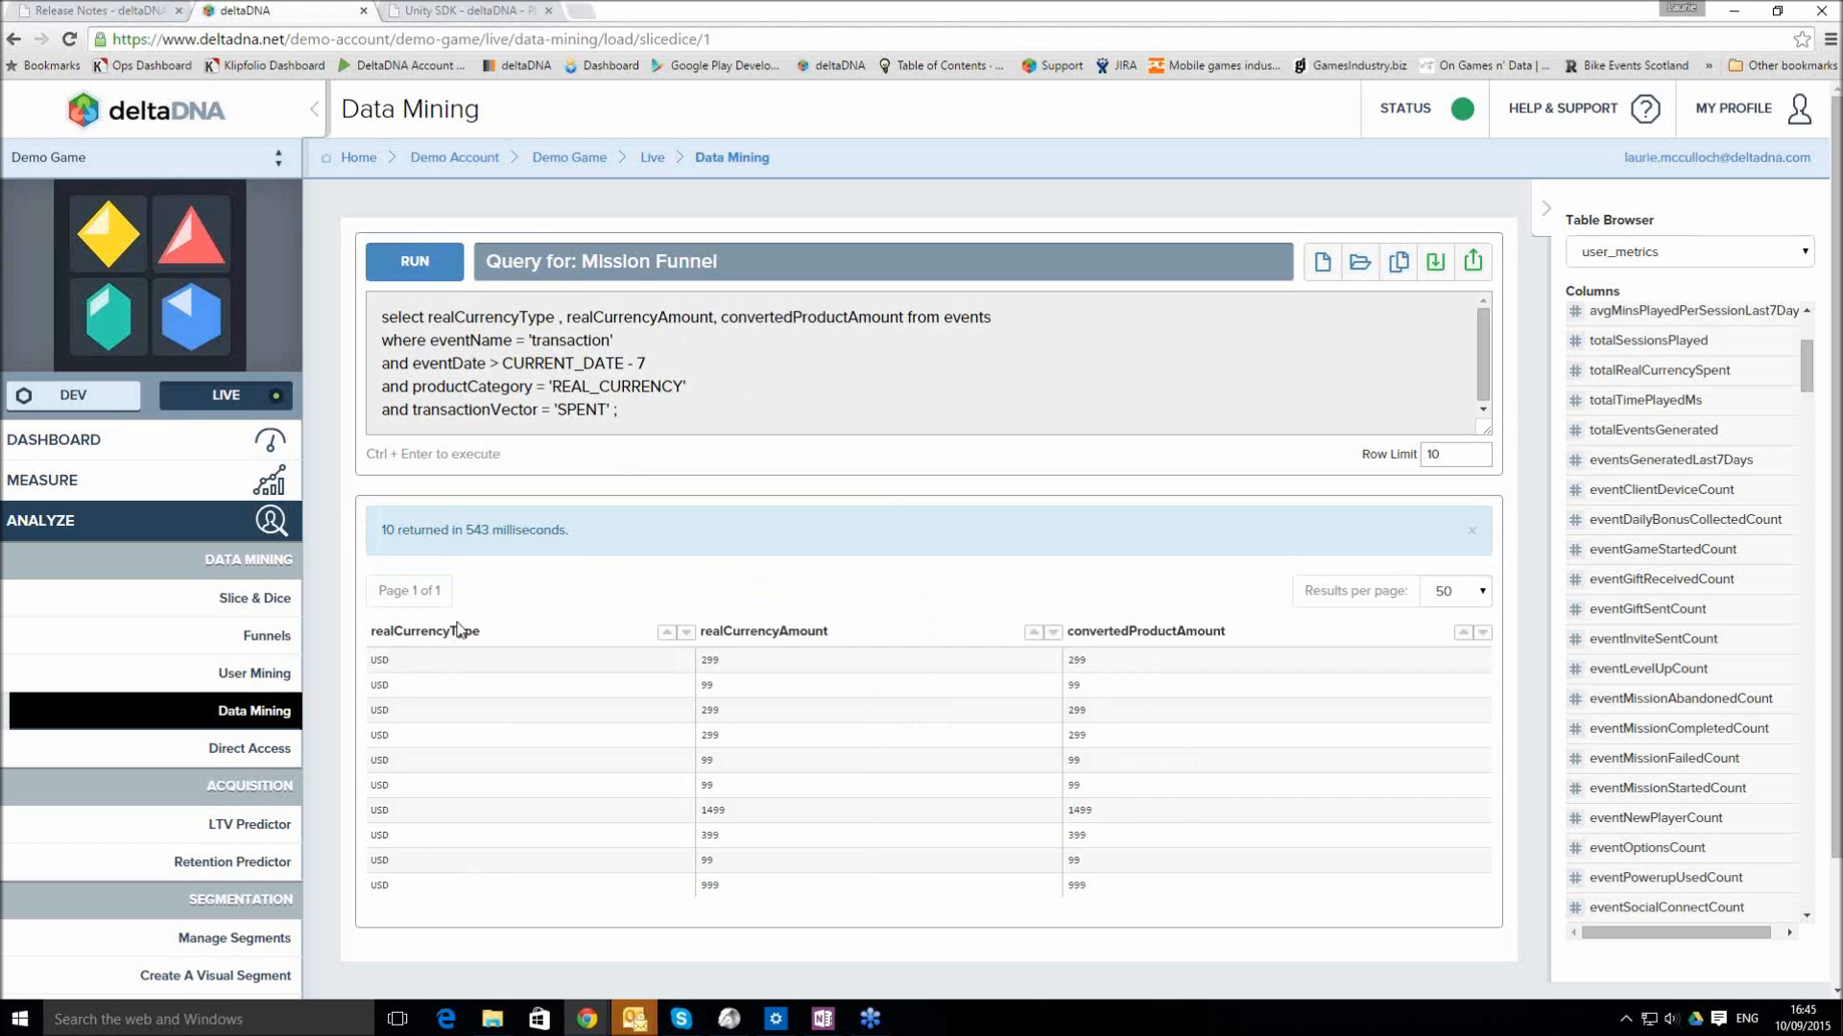
Open Slice & Dice and review the types available for a new dimension, closing the dialog without adding one
{"action": "left_click", "coordinate": [245, 602]}
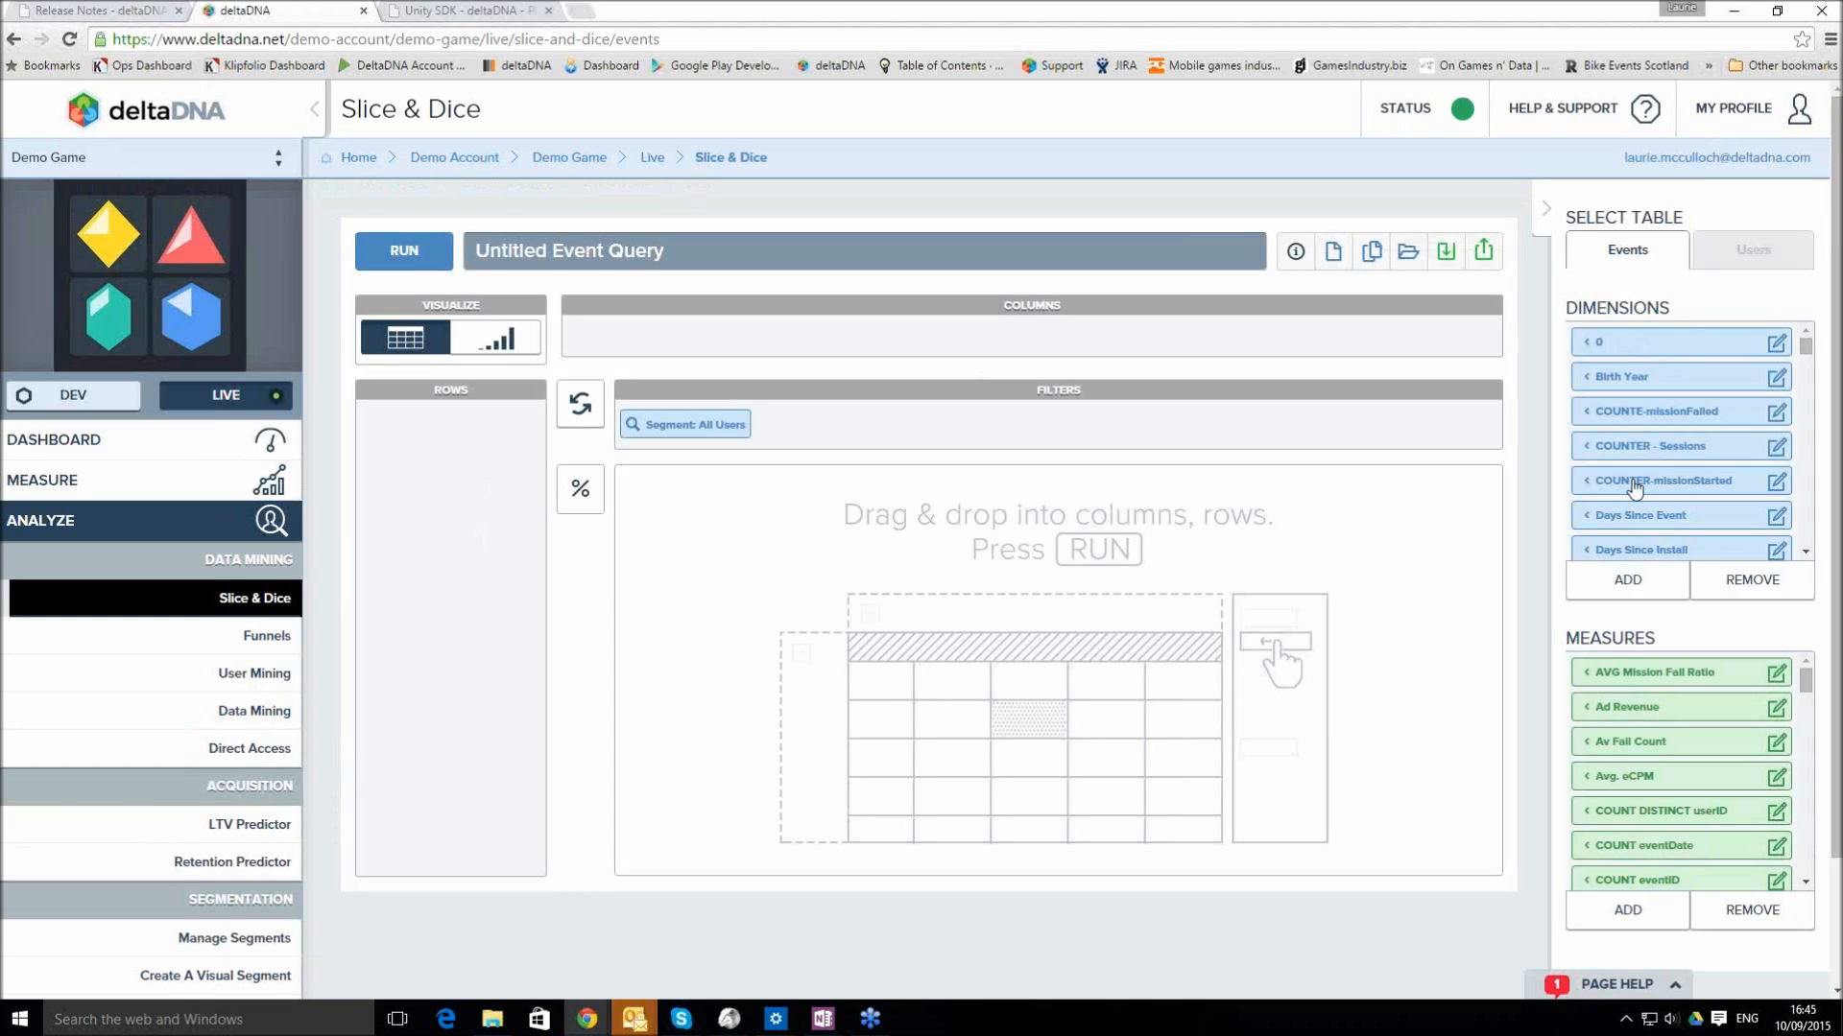
{"action": "left_click", "coordinate": [1627, 582]}
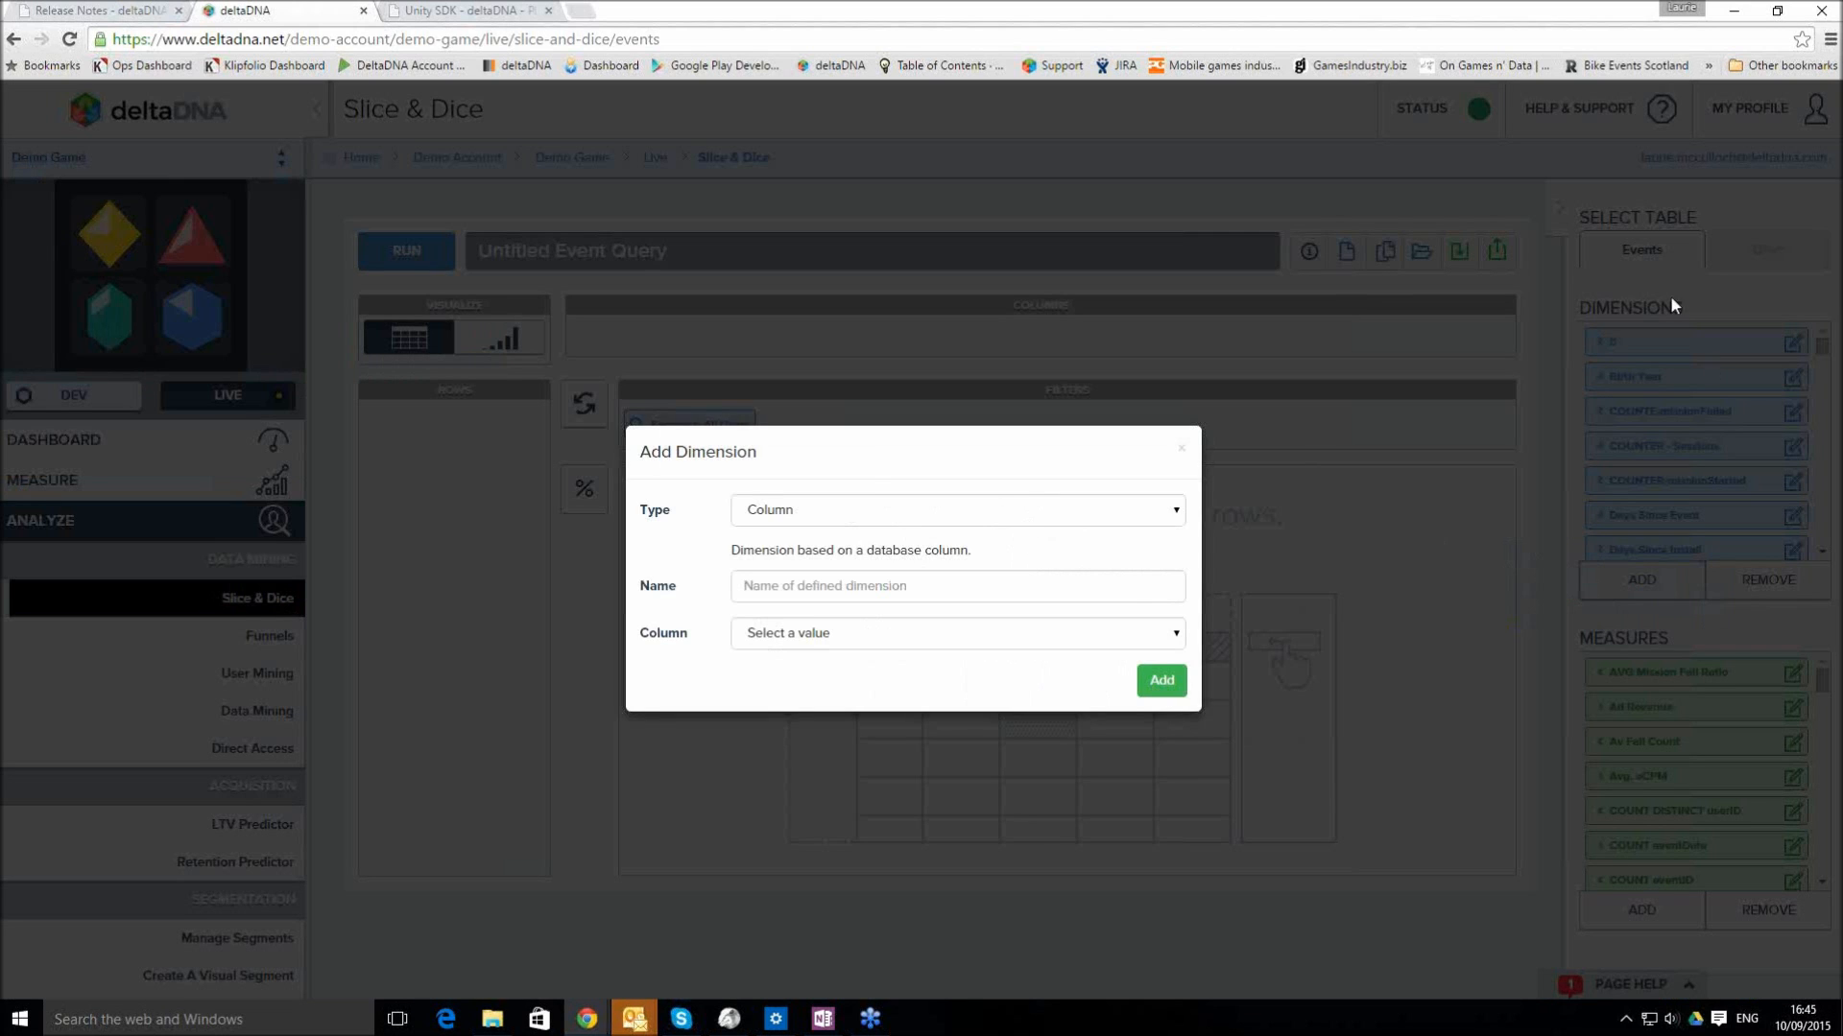
{"action": "left_click", "coordinate": [781, 518]}
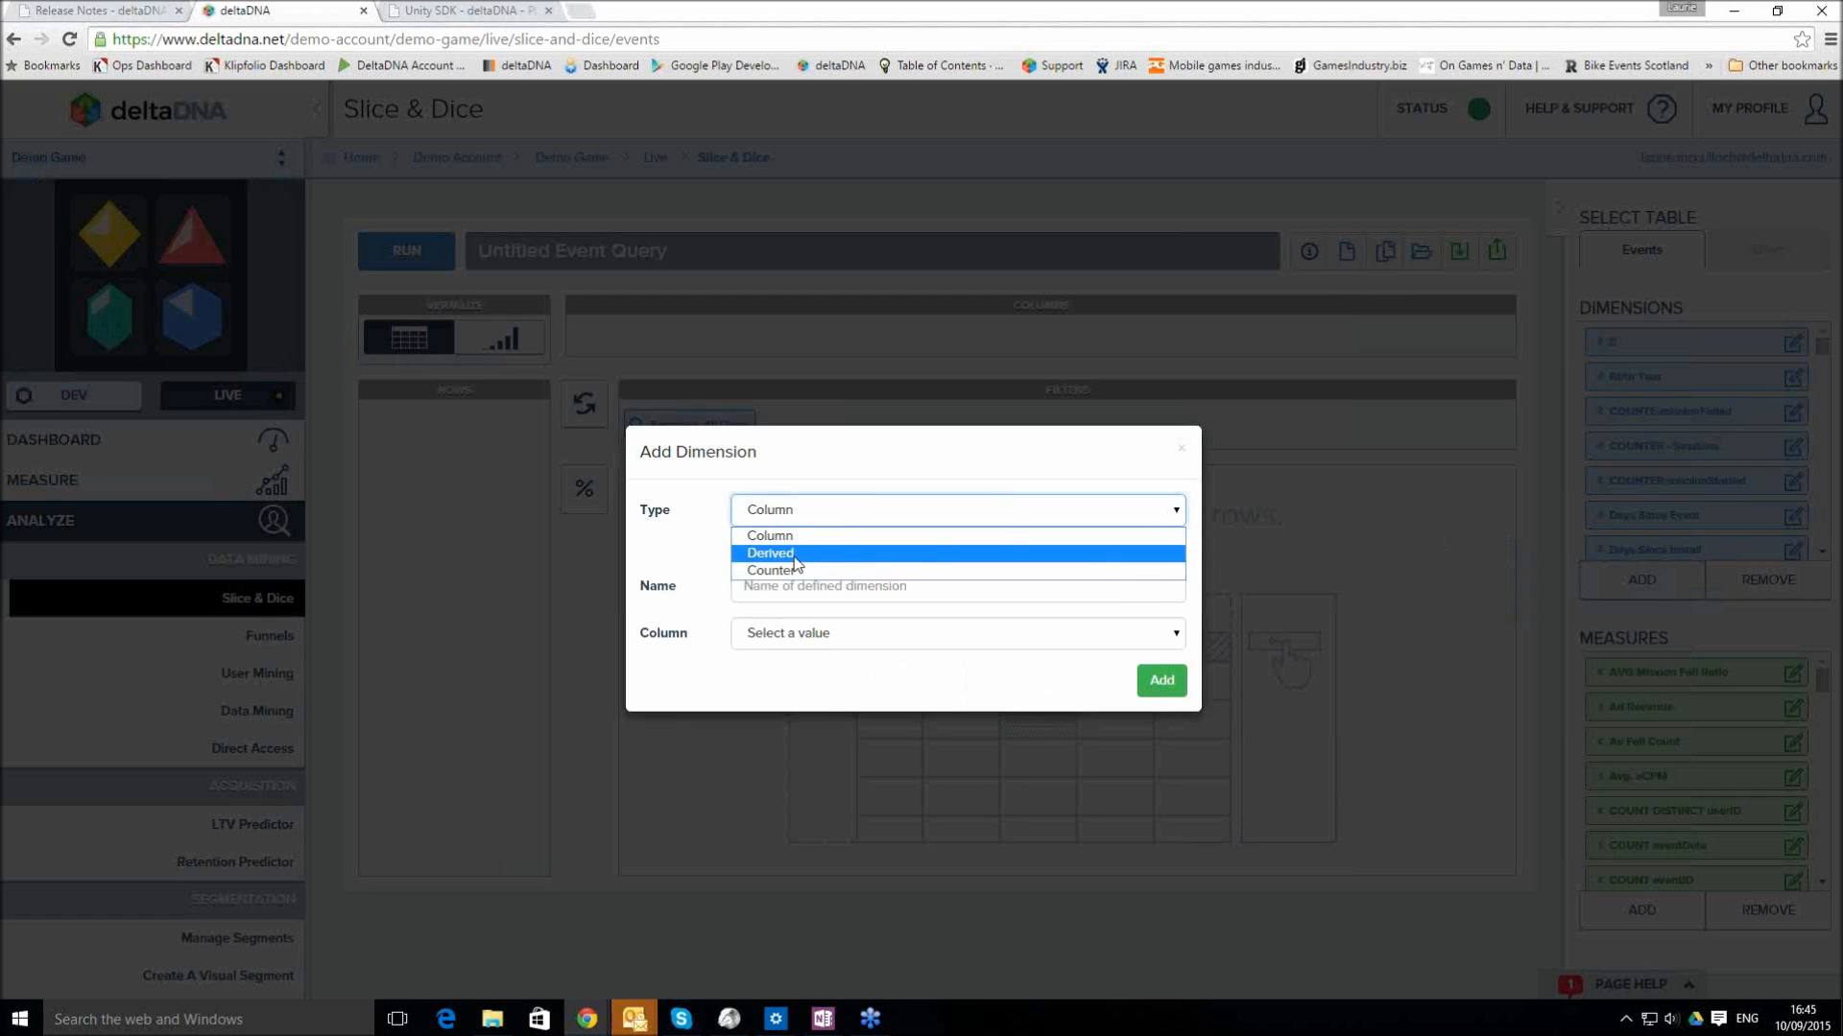
{"action": "left_click", "coordinate": [1181, 449]}
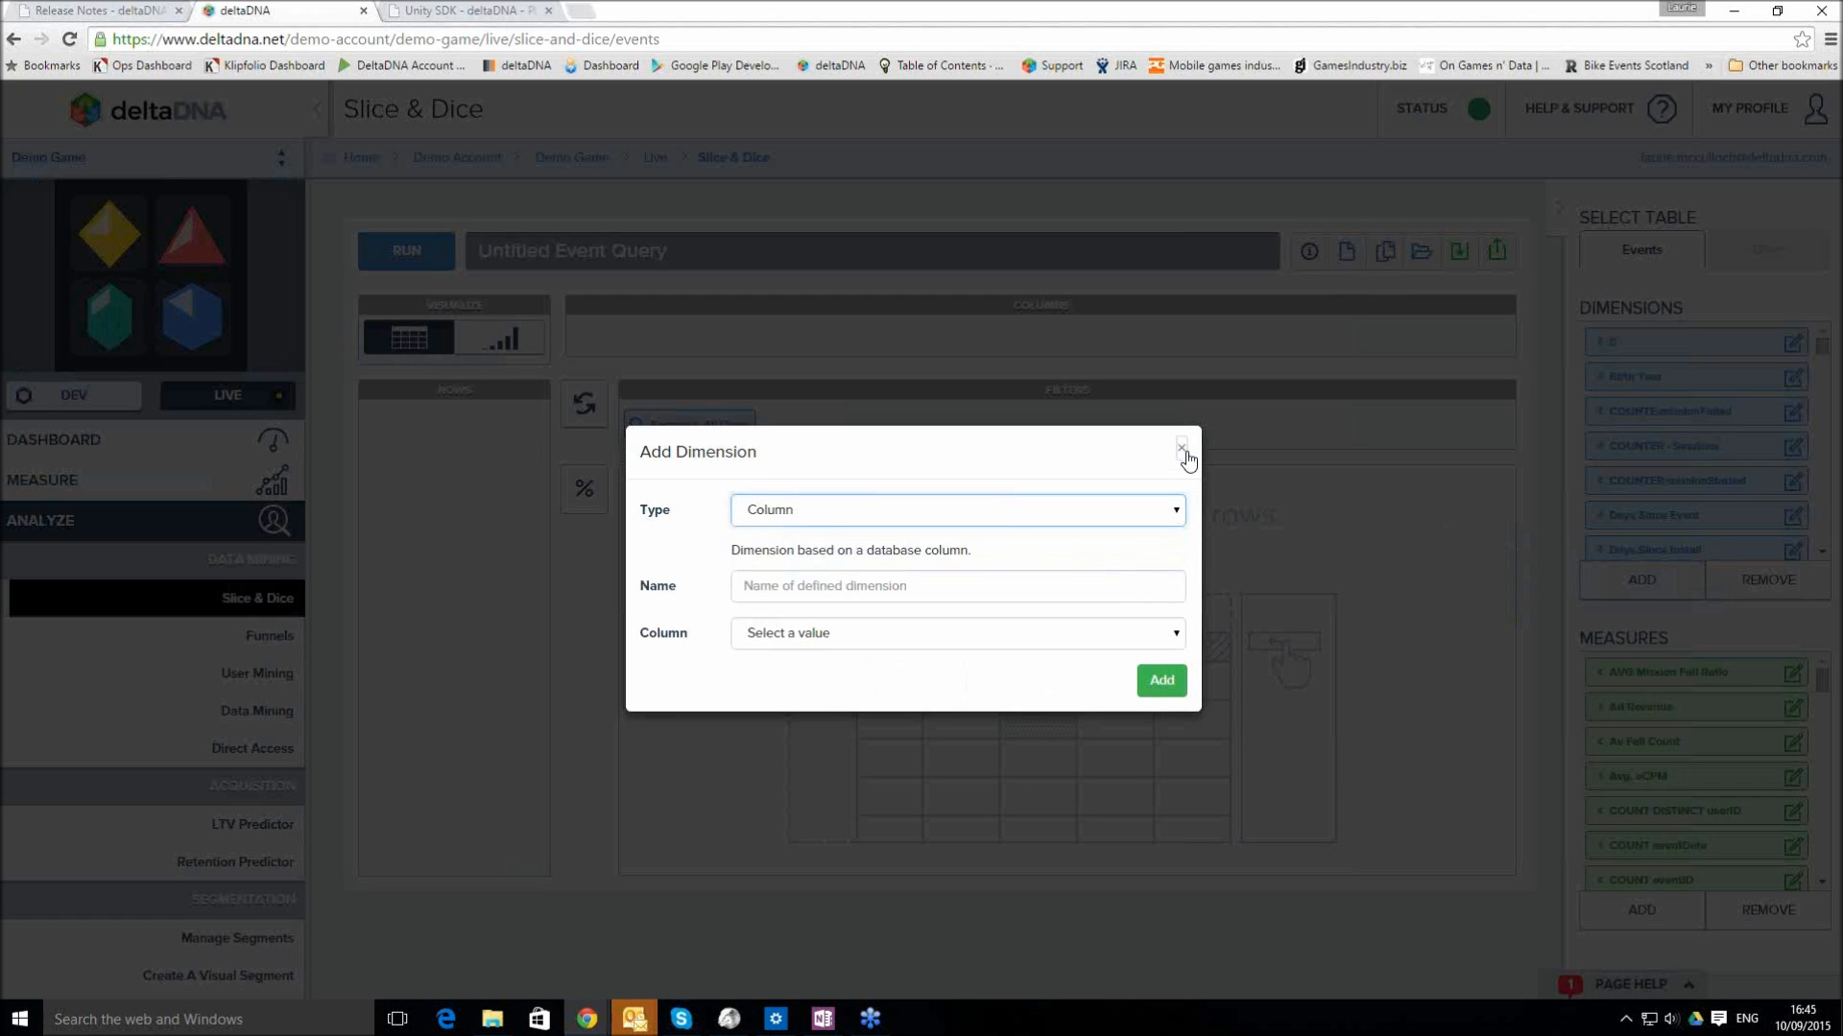
{"action": "left_click", "coordinate": [1181, 449]}
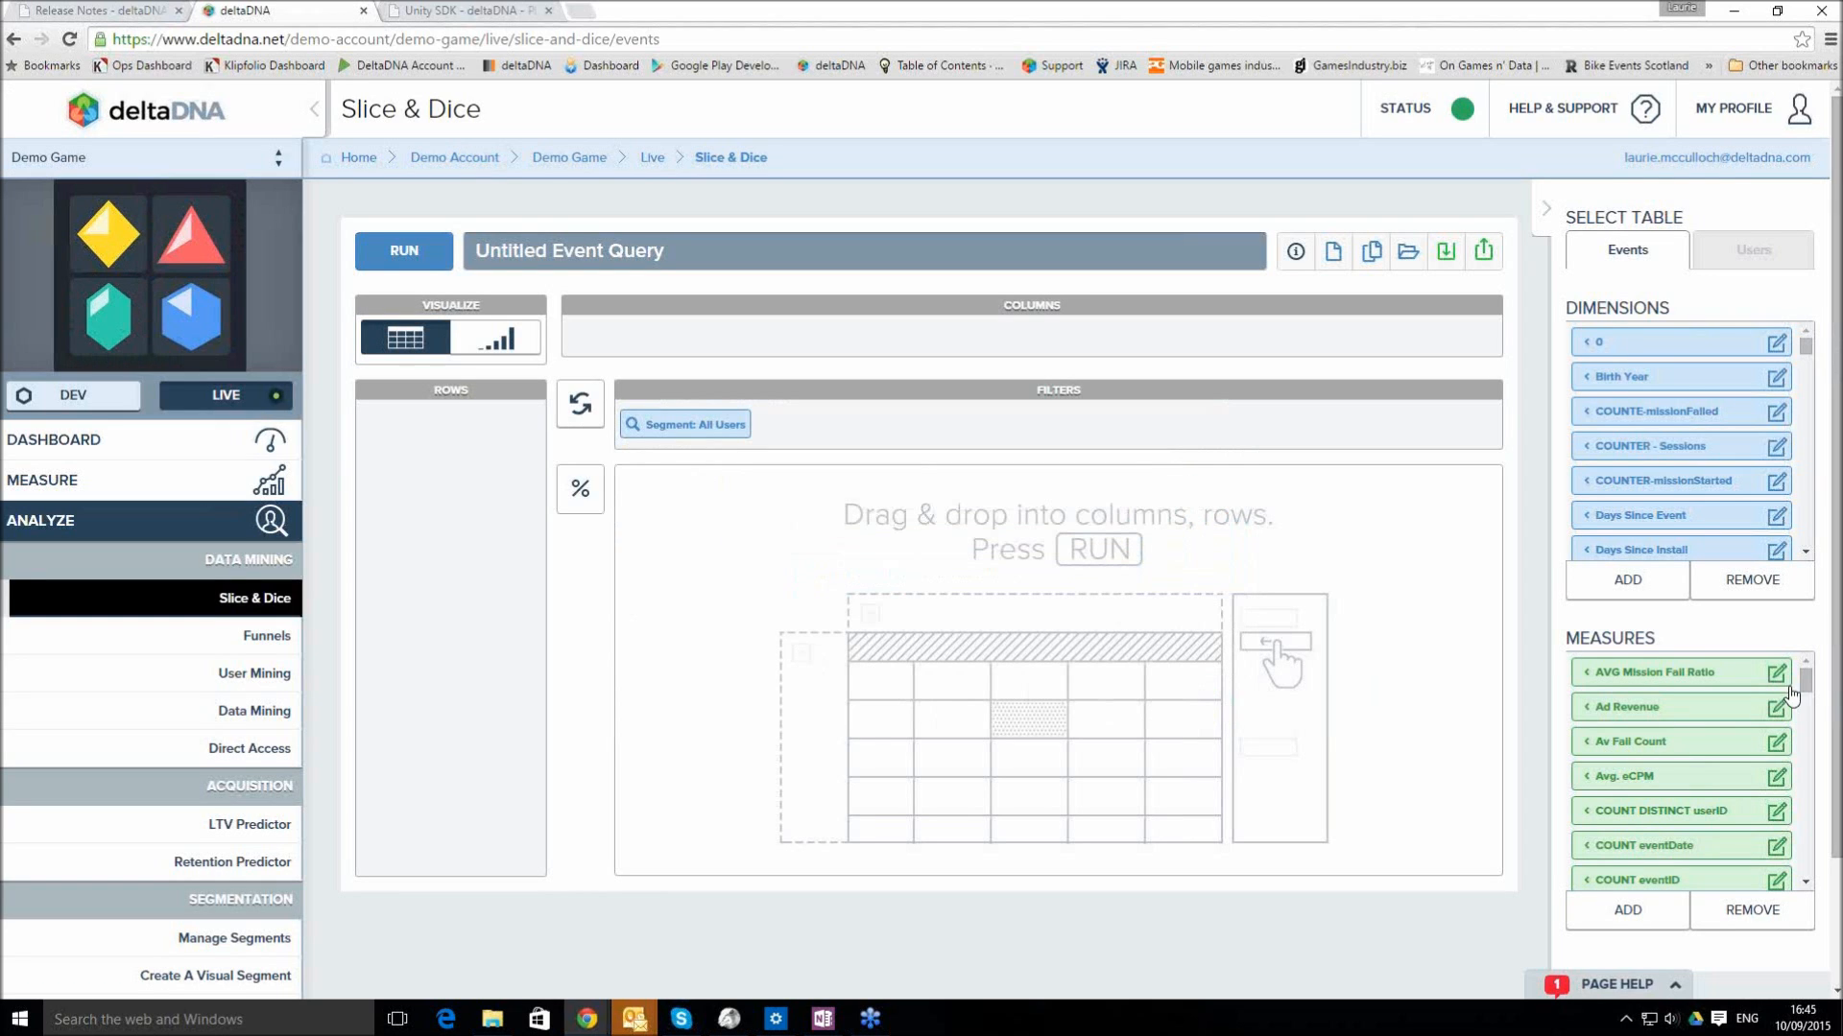
Start a new measure of type Derived with SUM convertedProductAmount as the first value of its calculation
{"action": "left_click_drag", "start_coordinate": [1805, 683], "coordinate": [1787, 755]}
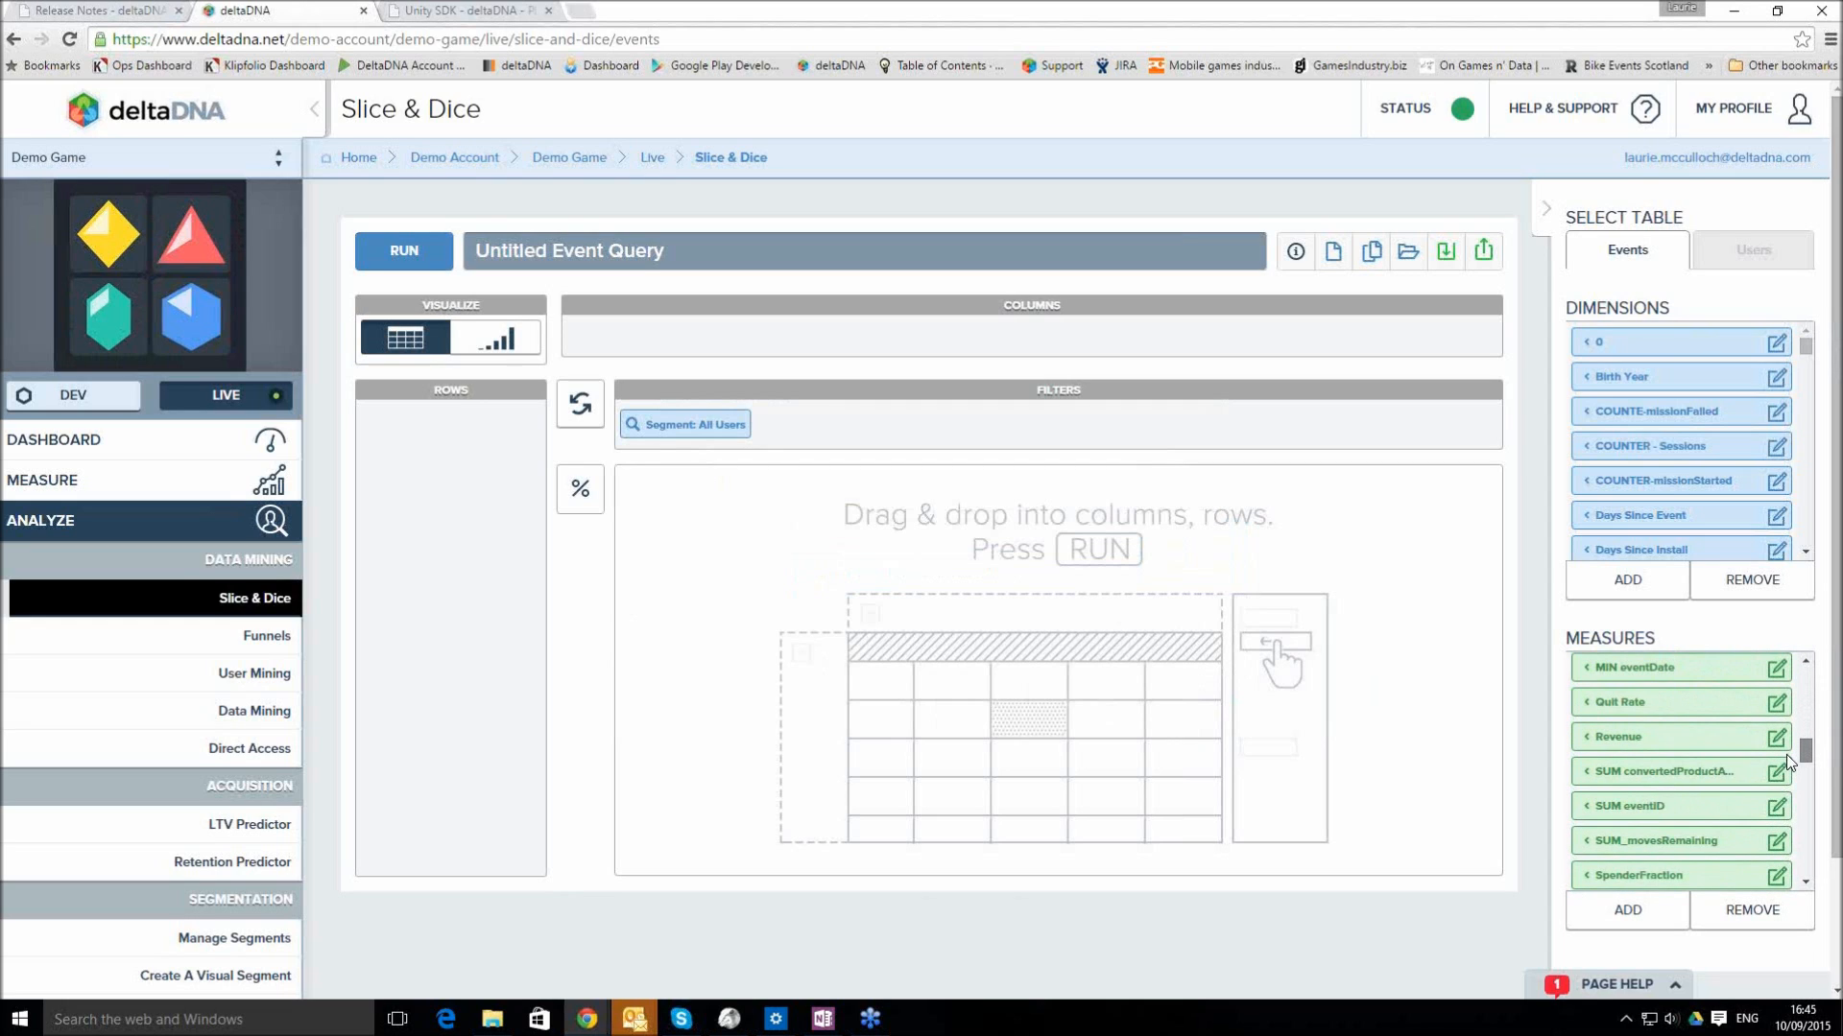
{"action": "left_click", "coordinate": [1649, 912]}
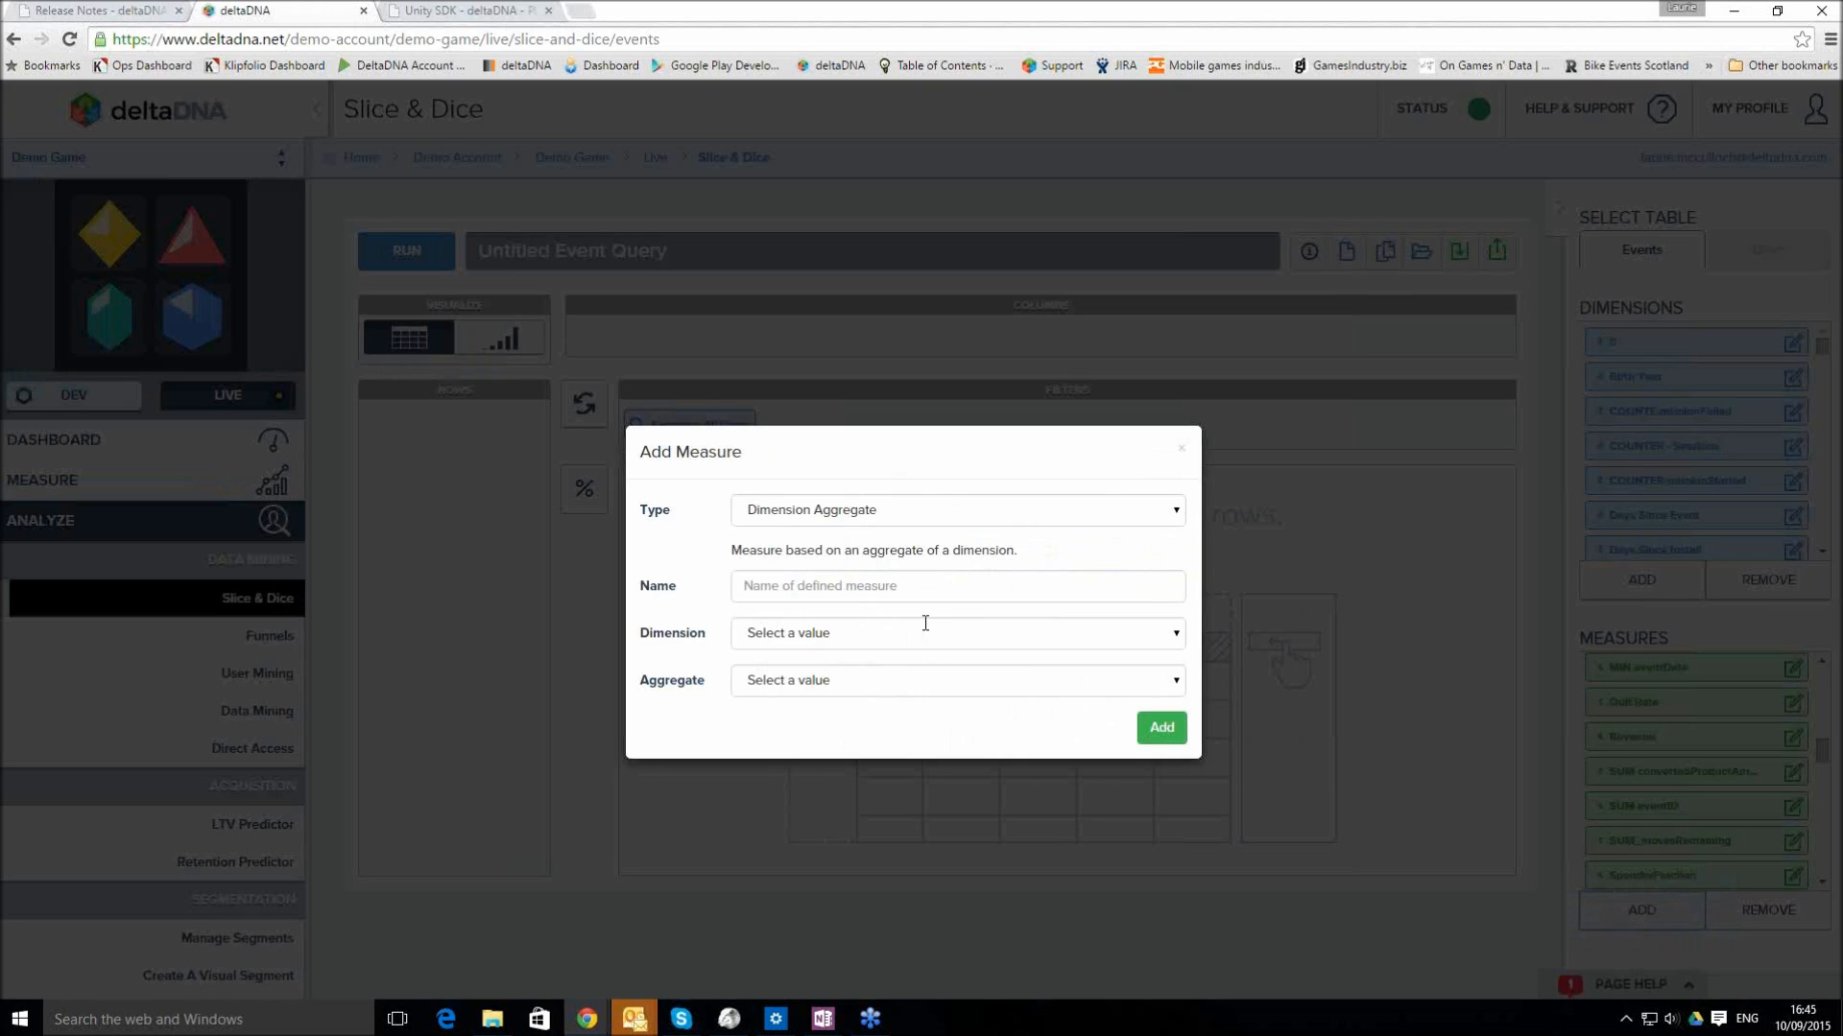
{"action": "left_click", "coordinate": [801, 514]}
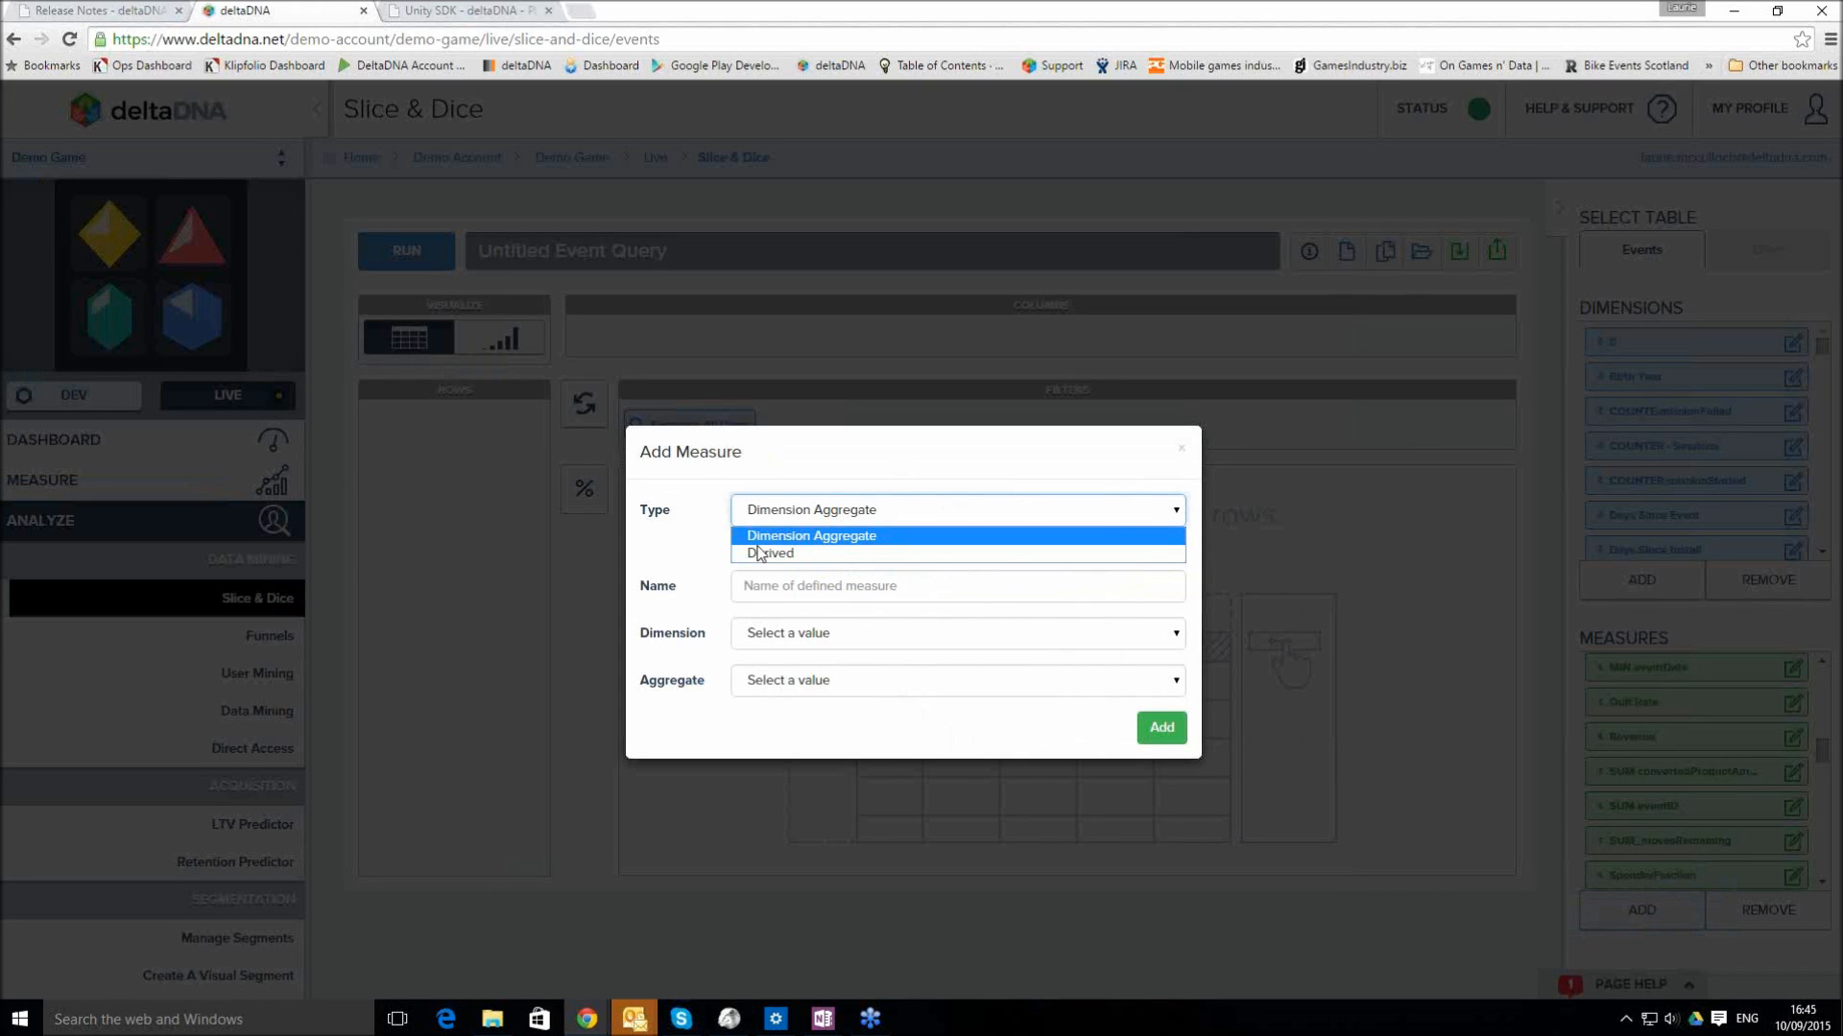
{"action": "left_click", "coordinate": [777, 552]}
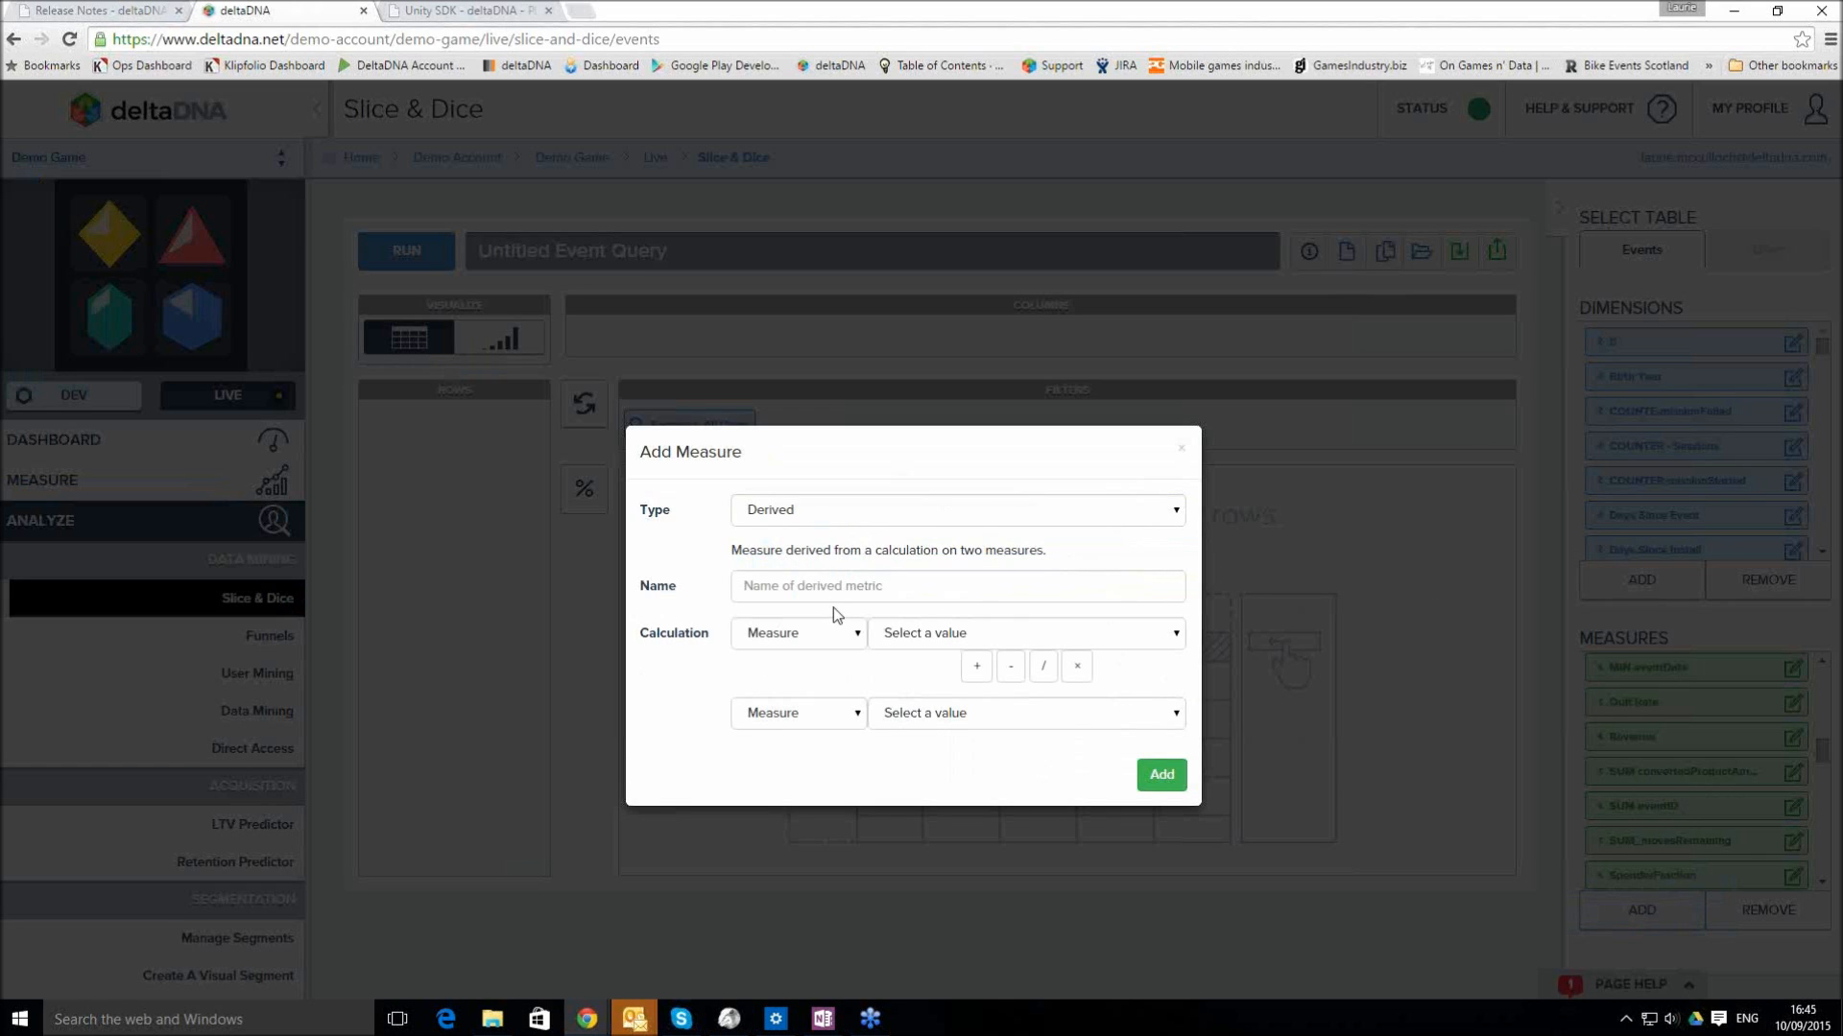
{"action": "left_click", "coordinate": [938, 639]}
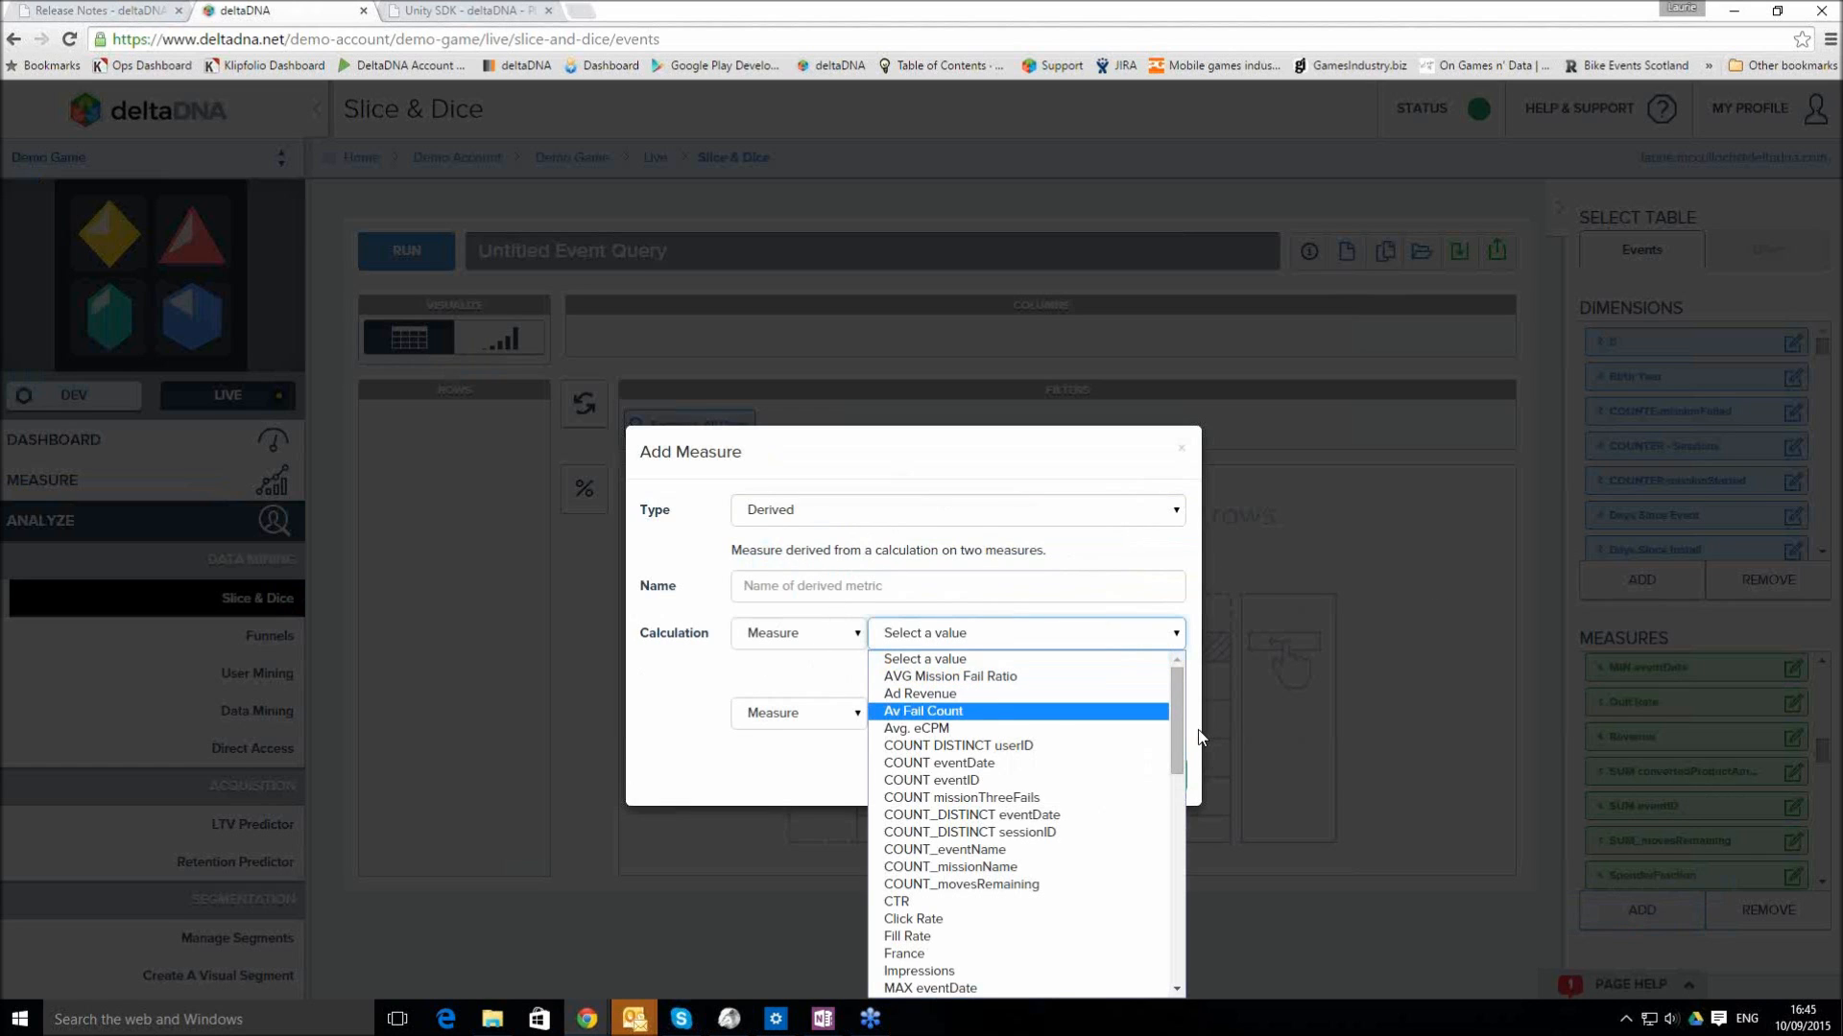
{"action": "left_click_drag", "start_coordinate": [1172, 739], "coordinate": [1143, 839]}
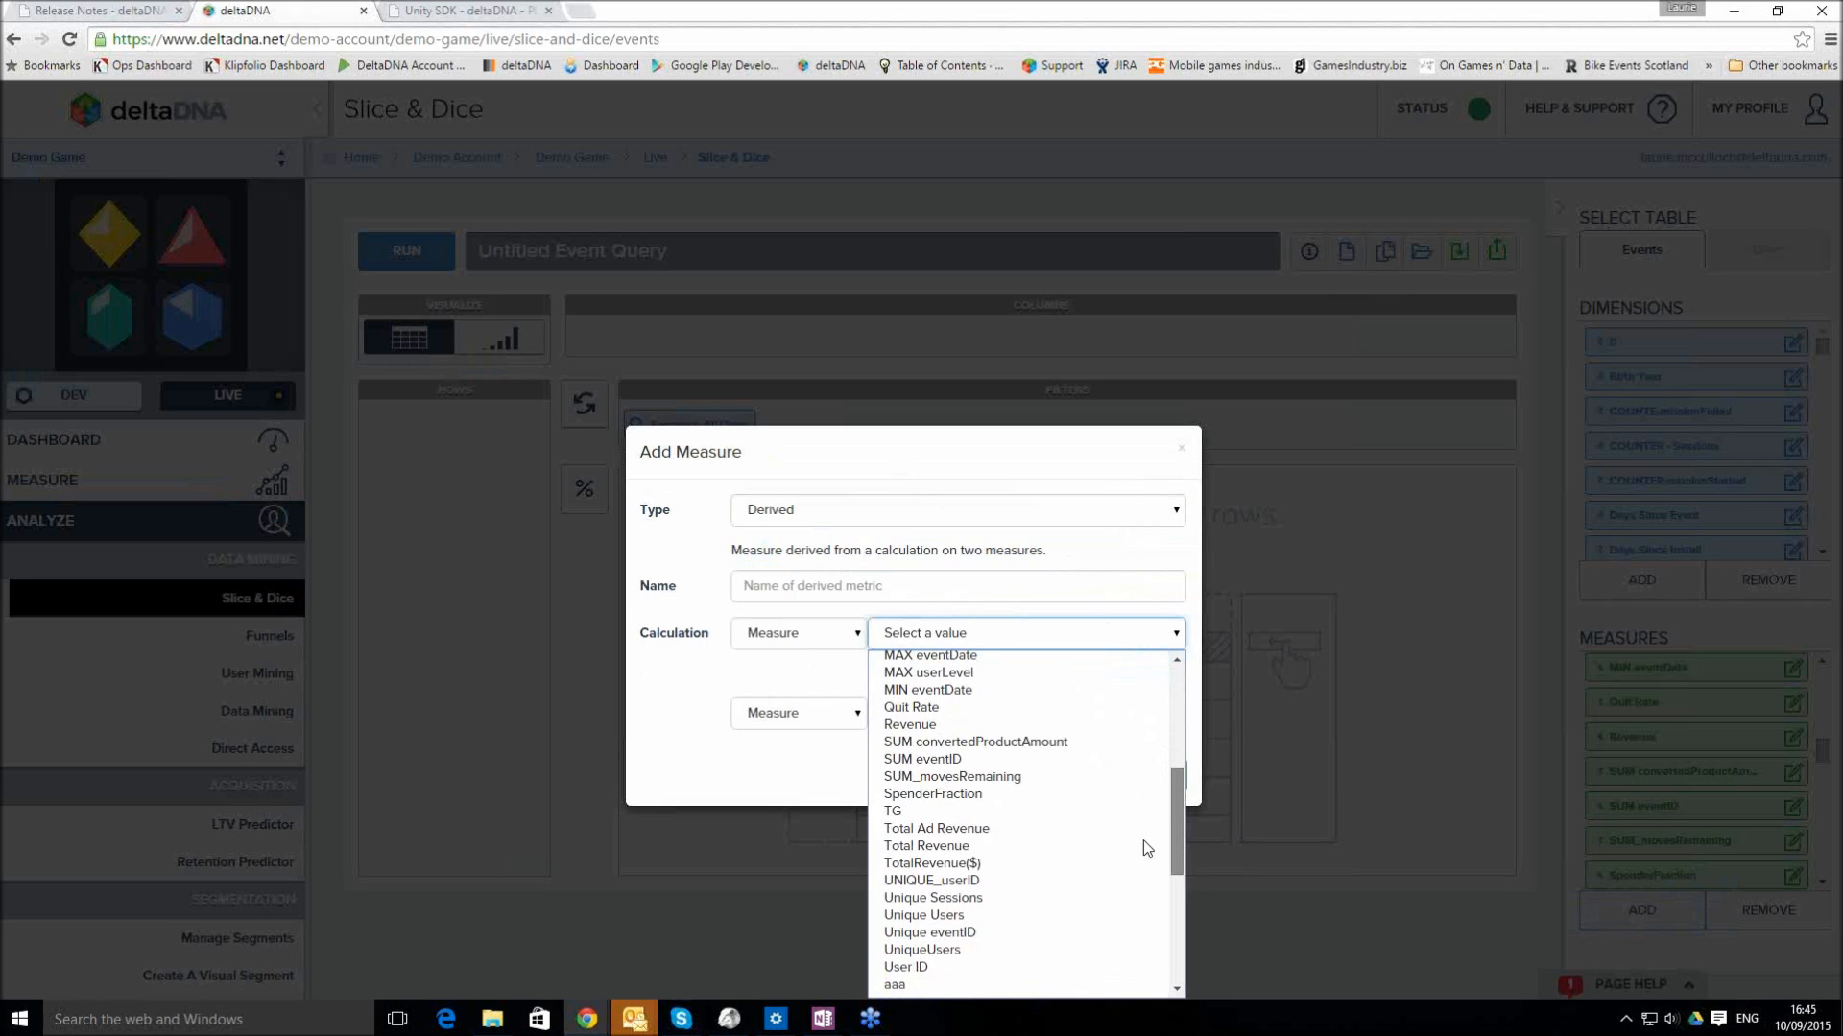
{"action": "left_click", "coordinate": [1053, 747]}
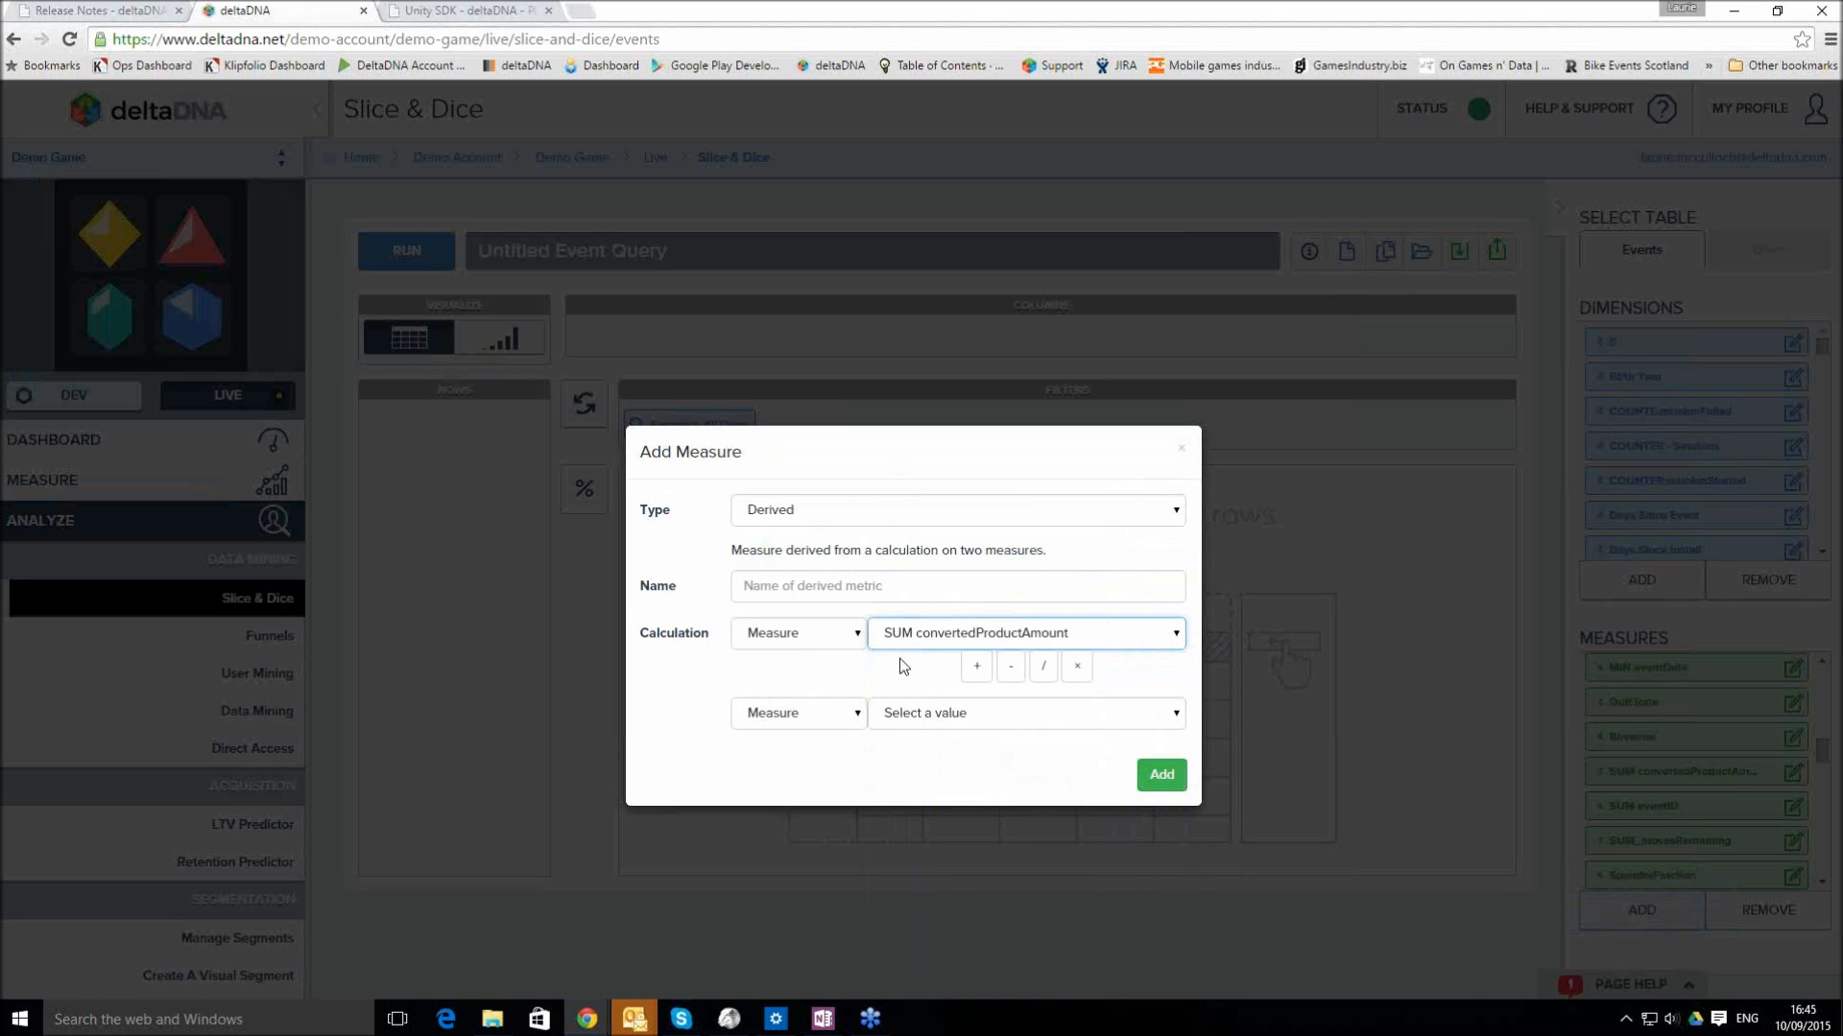
Set the calculation to divide SUM convertedProductAmount by a constant of 100
{"action": "left_click", "coordinate": [1042, 672]}
{"action": "left_click", "coordinate": [837, 720]}
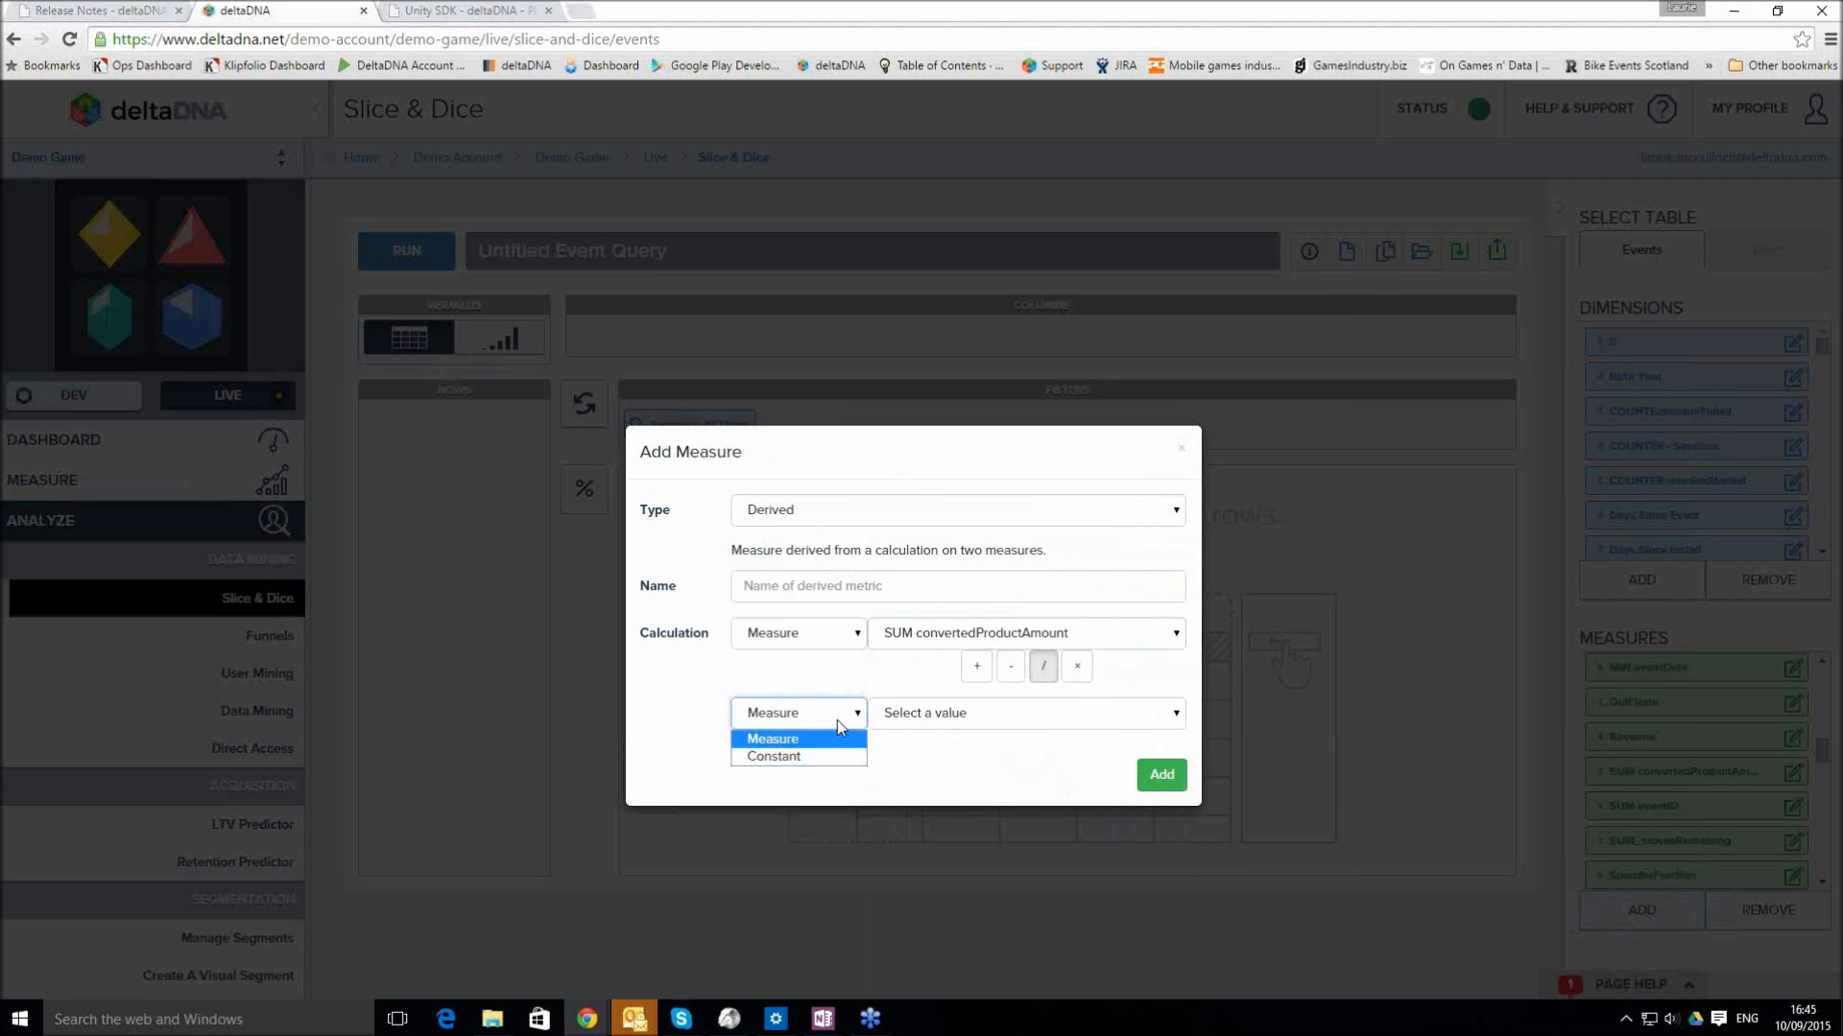
{"action": "left_click", "coordinate": [792, 677]}
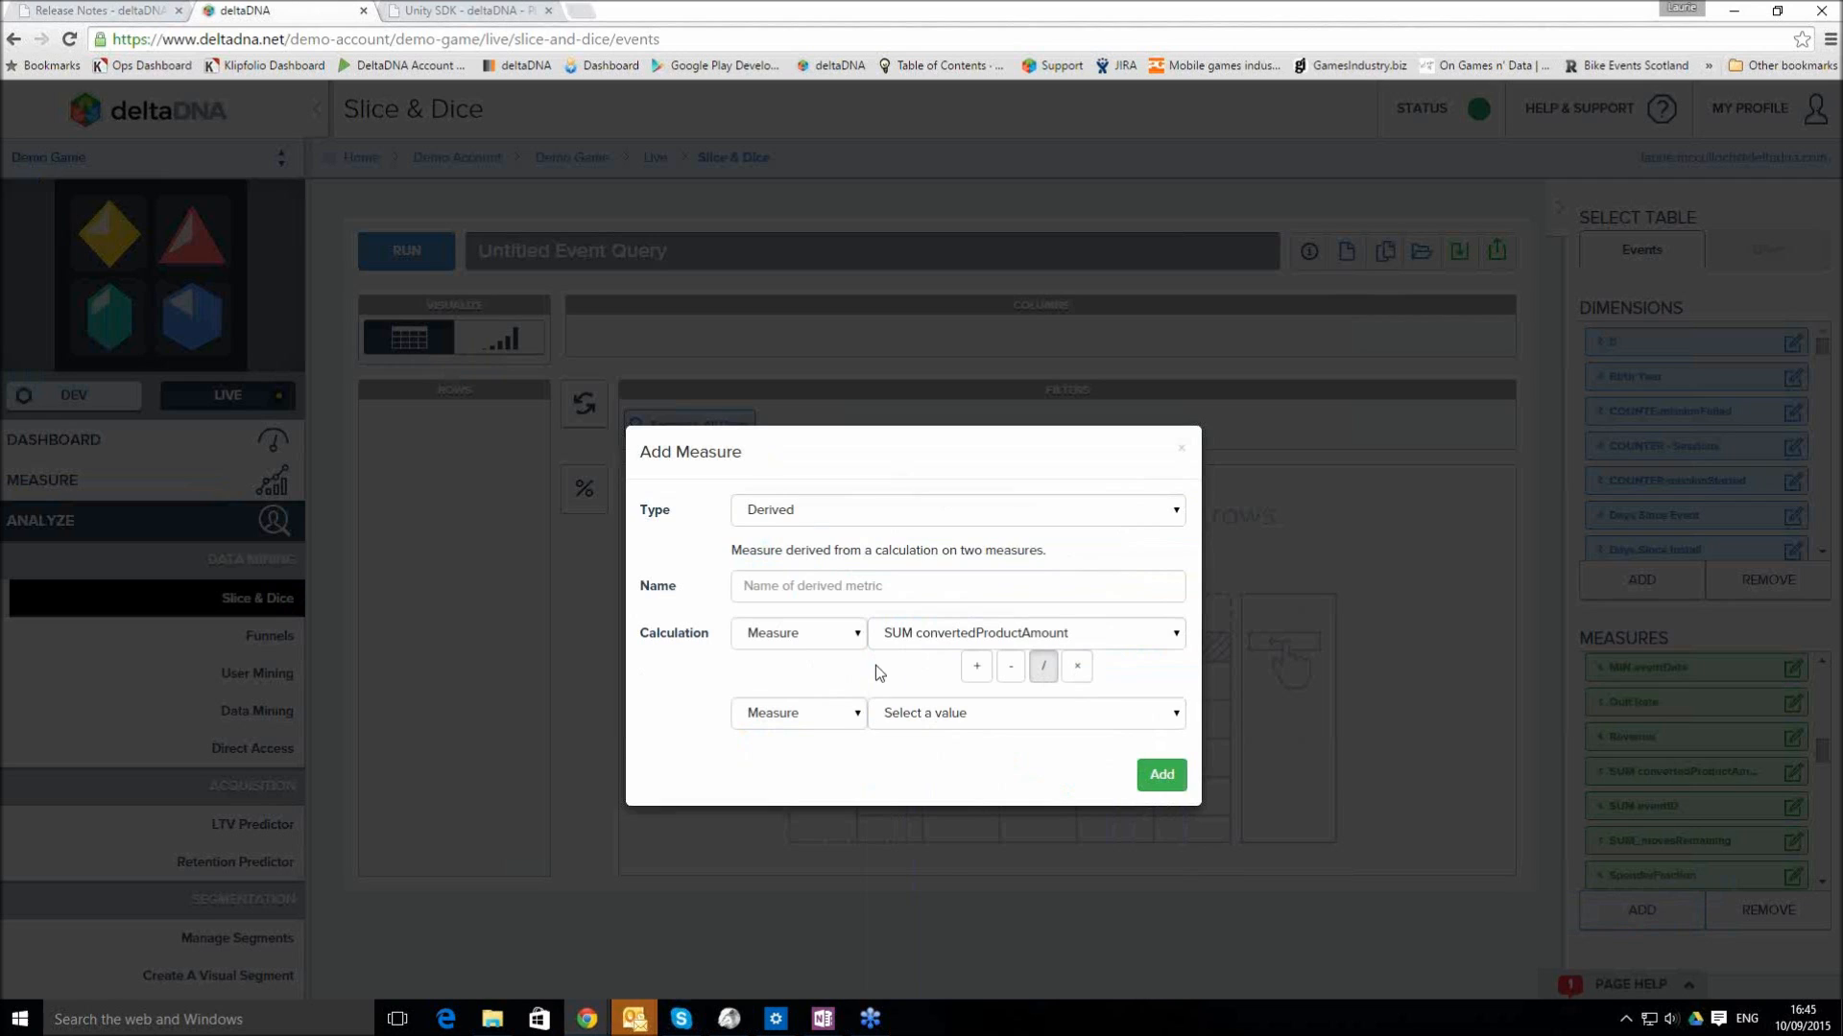
{"action": "left_click", "coordinate": [840, 722]}
{"action": "left_click", "coordinate": [773, 757]}
{"action": "left_click", "coordinate": [963, 720]}
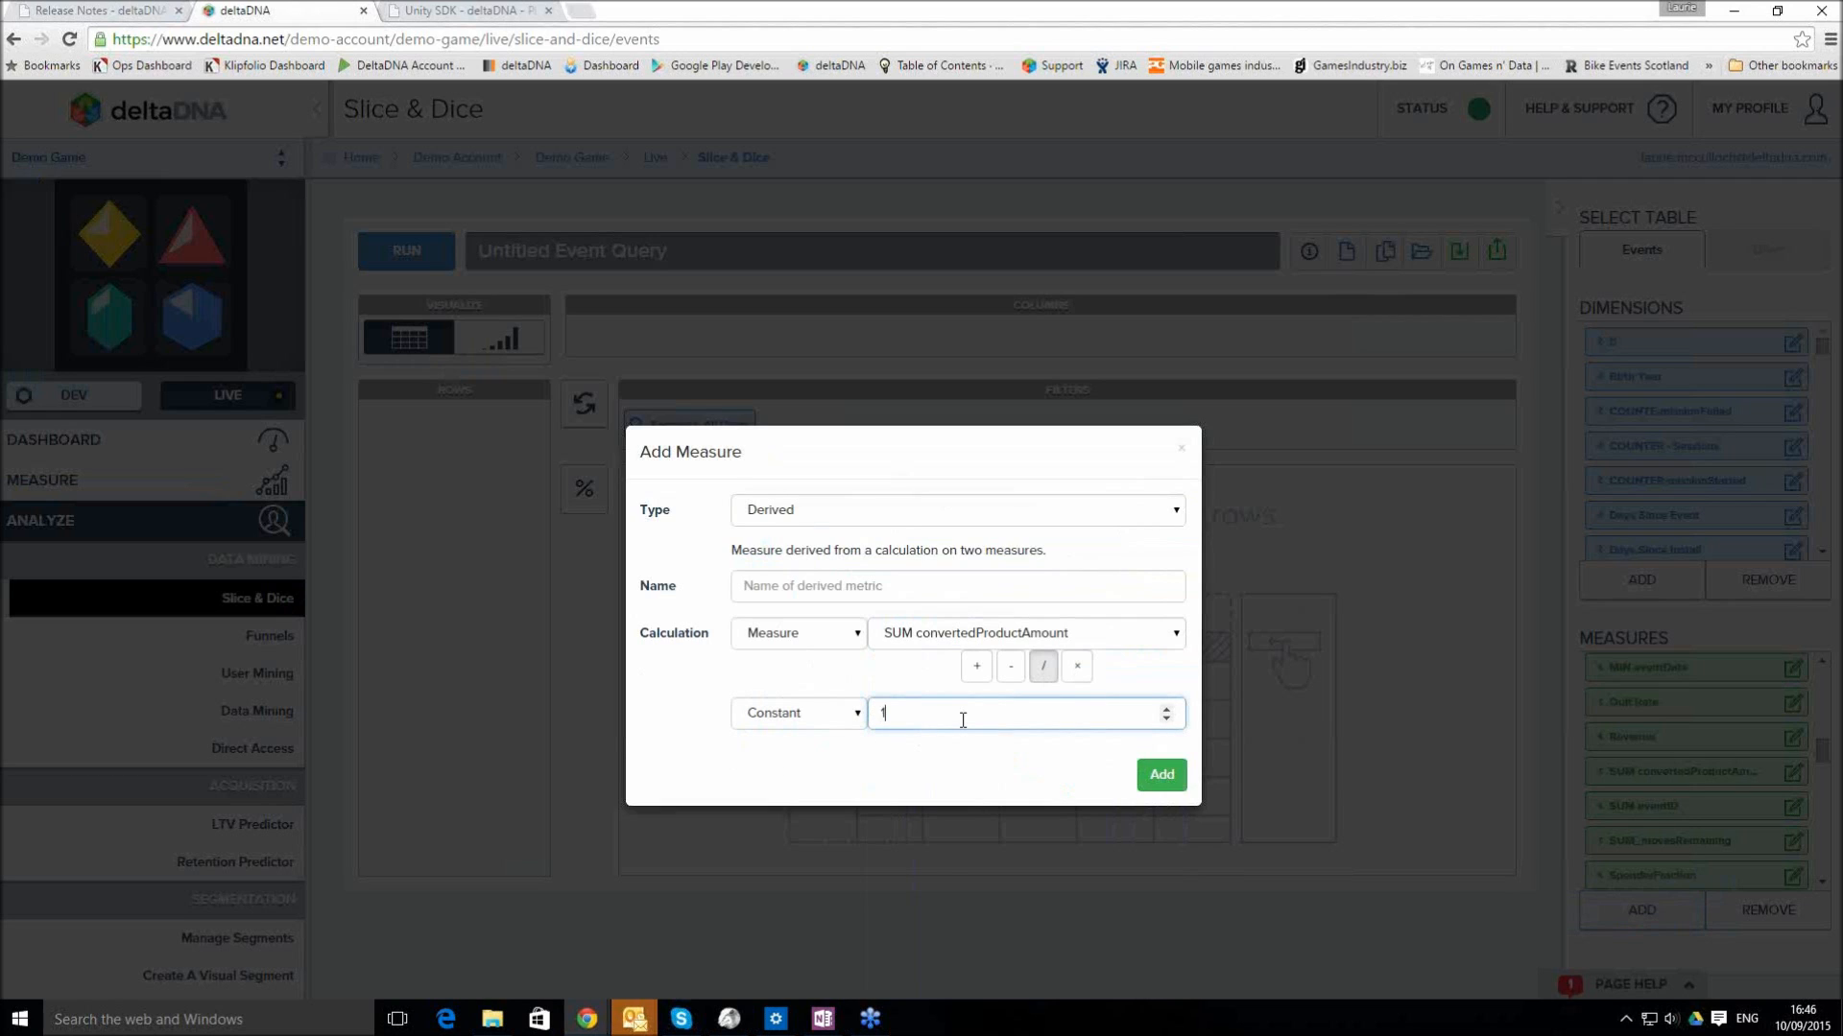
Name the derived measure "Total Revenue USD" and add it to the measures
{"action": "left_click", "coordinate": [812, 600]}
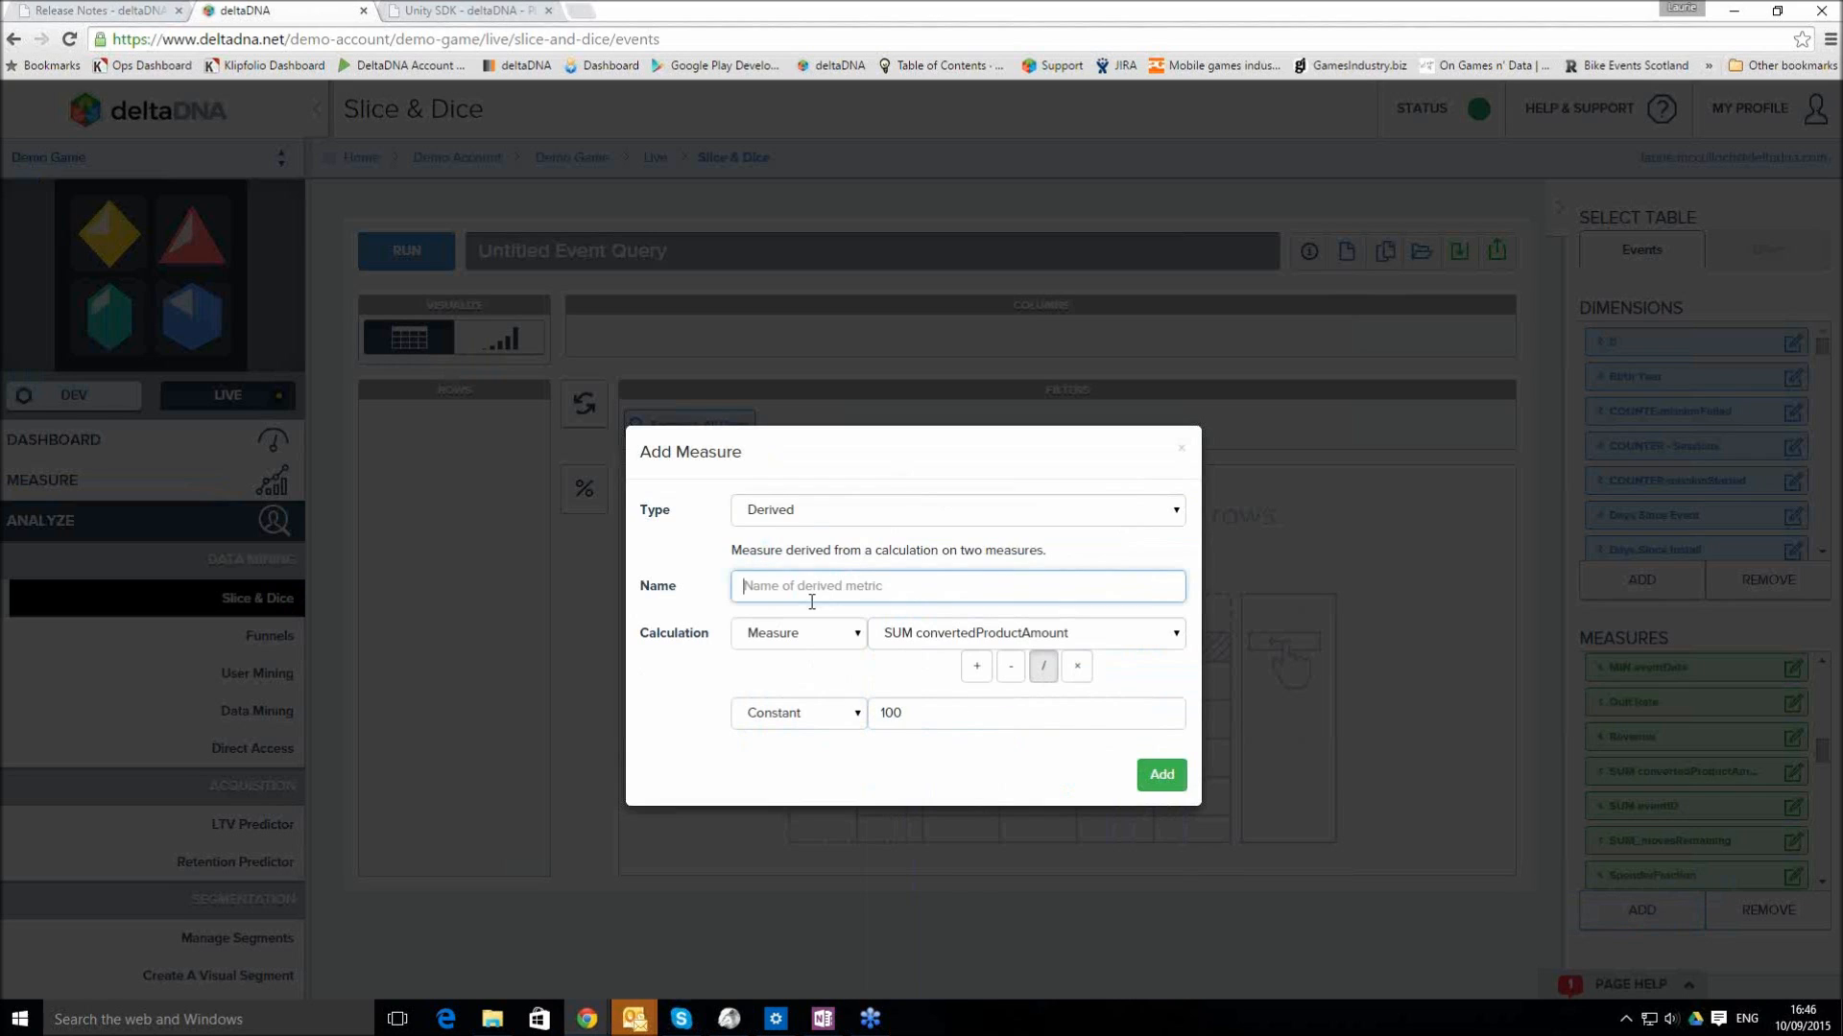
{"action": "type", "text": "Total Revenue USD"}
{"action": "left_click", "coordinate": [1151, 776]}
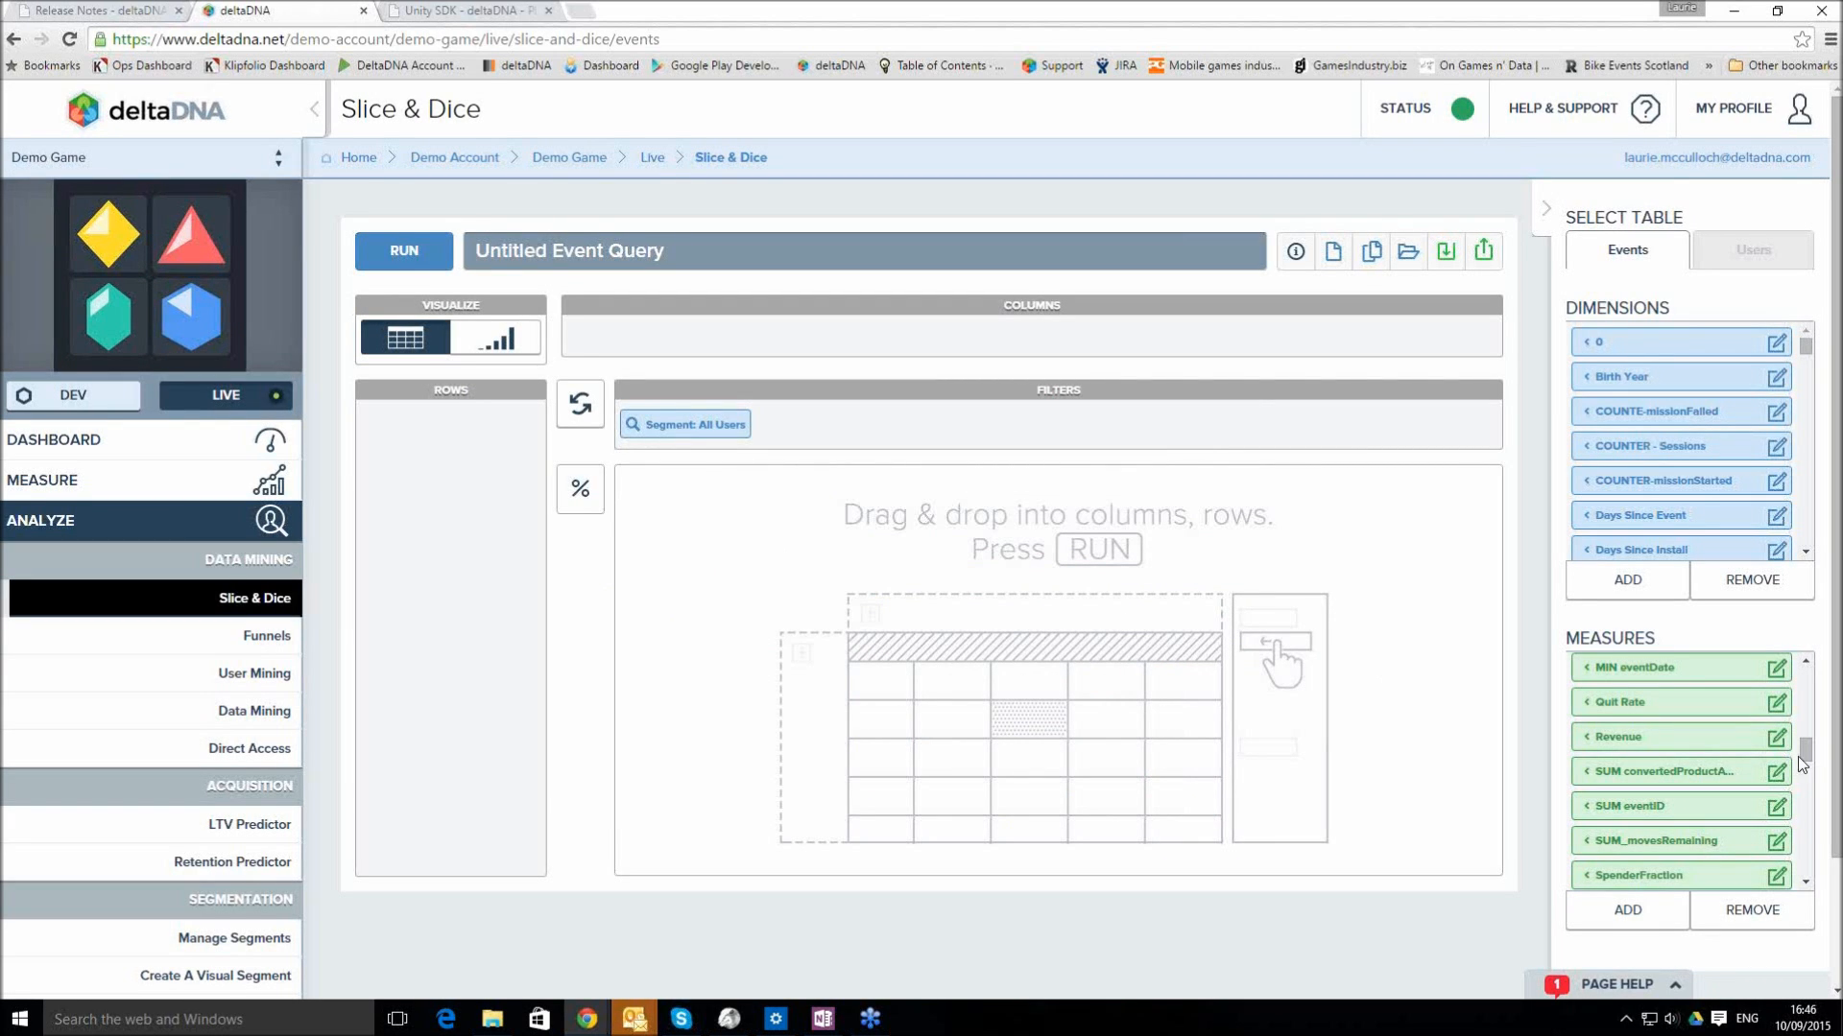
Place the Total Revenue USD measure in the columns and the eventDate dimension in the rows, and run the query
{"action": "scroll", "coordinate": [1802, 764], "scroll_direction": "down", "scroll_amount": 5}
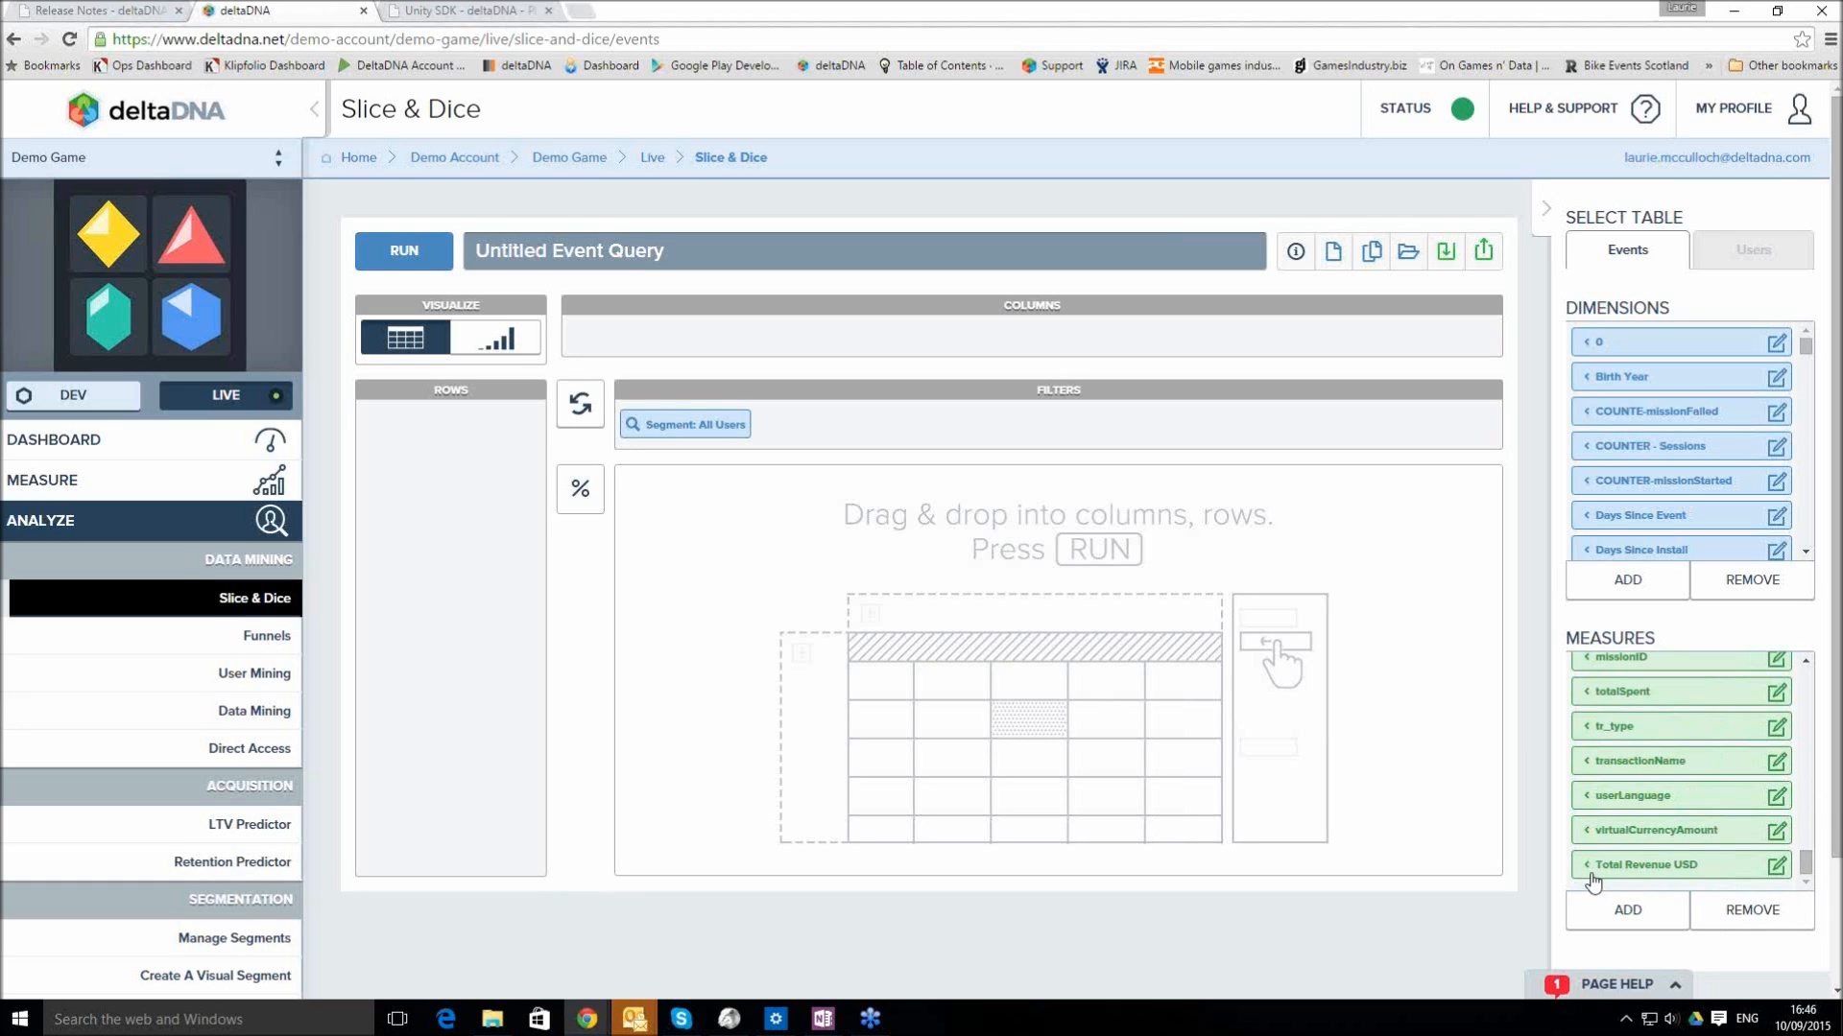
{"action": "left_click_drag", "start_coordinate": [1593, 873], "coordinate": [871, 396]}
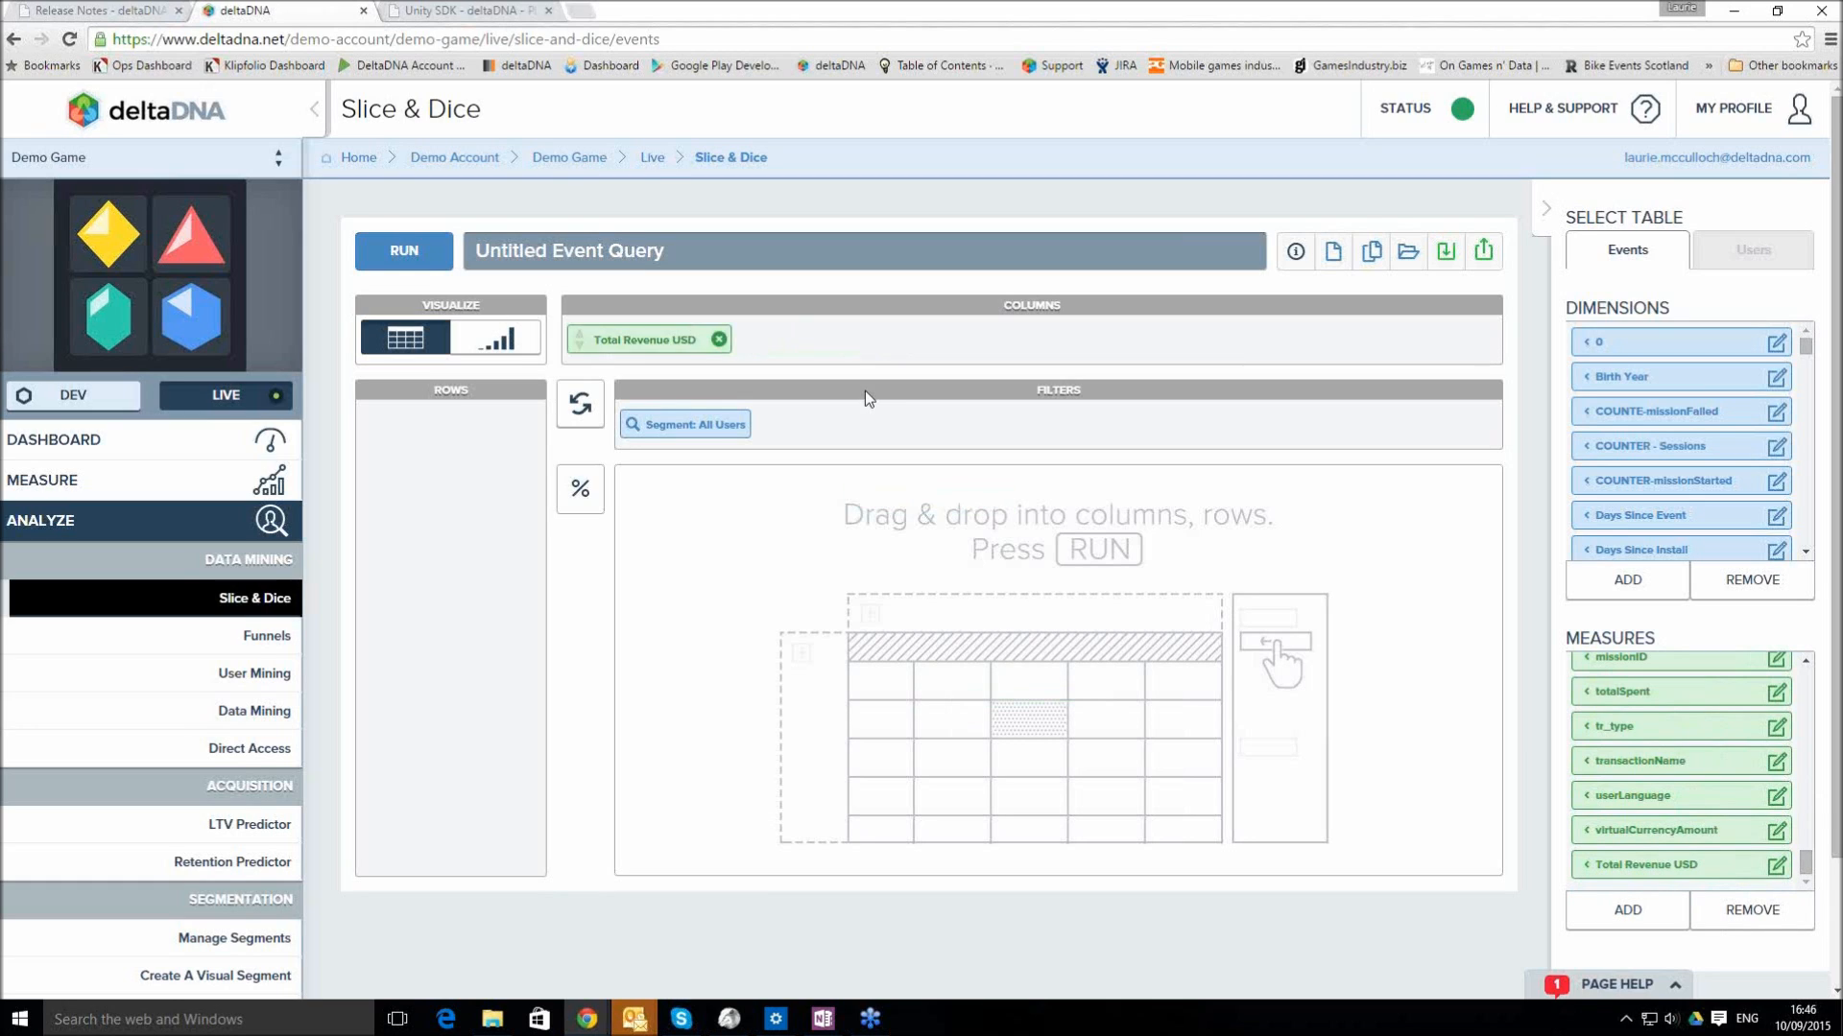
{"action": "left_click_drag", "start_coordinate": [1809, 350], "coordinate": [1777, 421]}
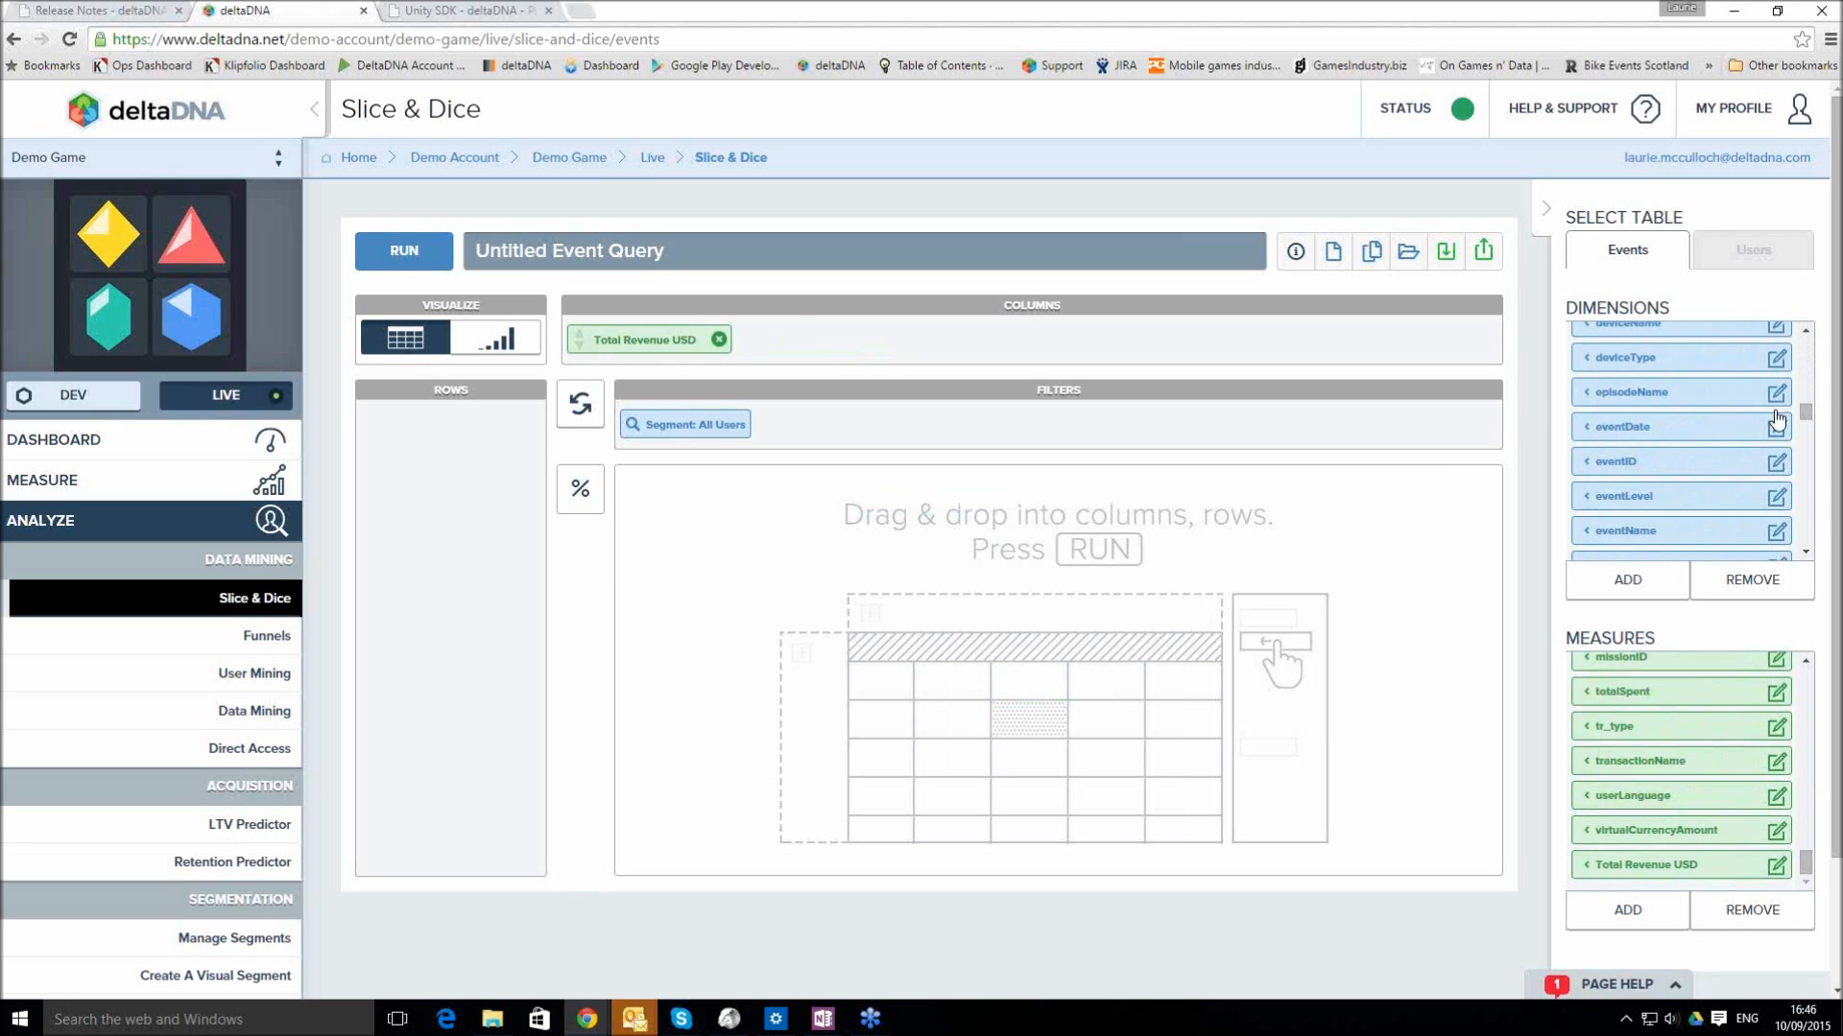
{"action": "left_click", "coordinate": [1587, 427]}
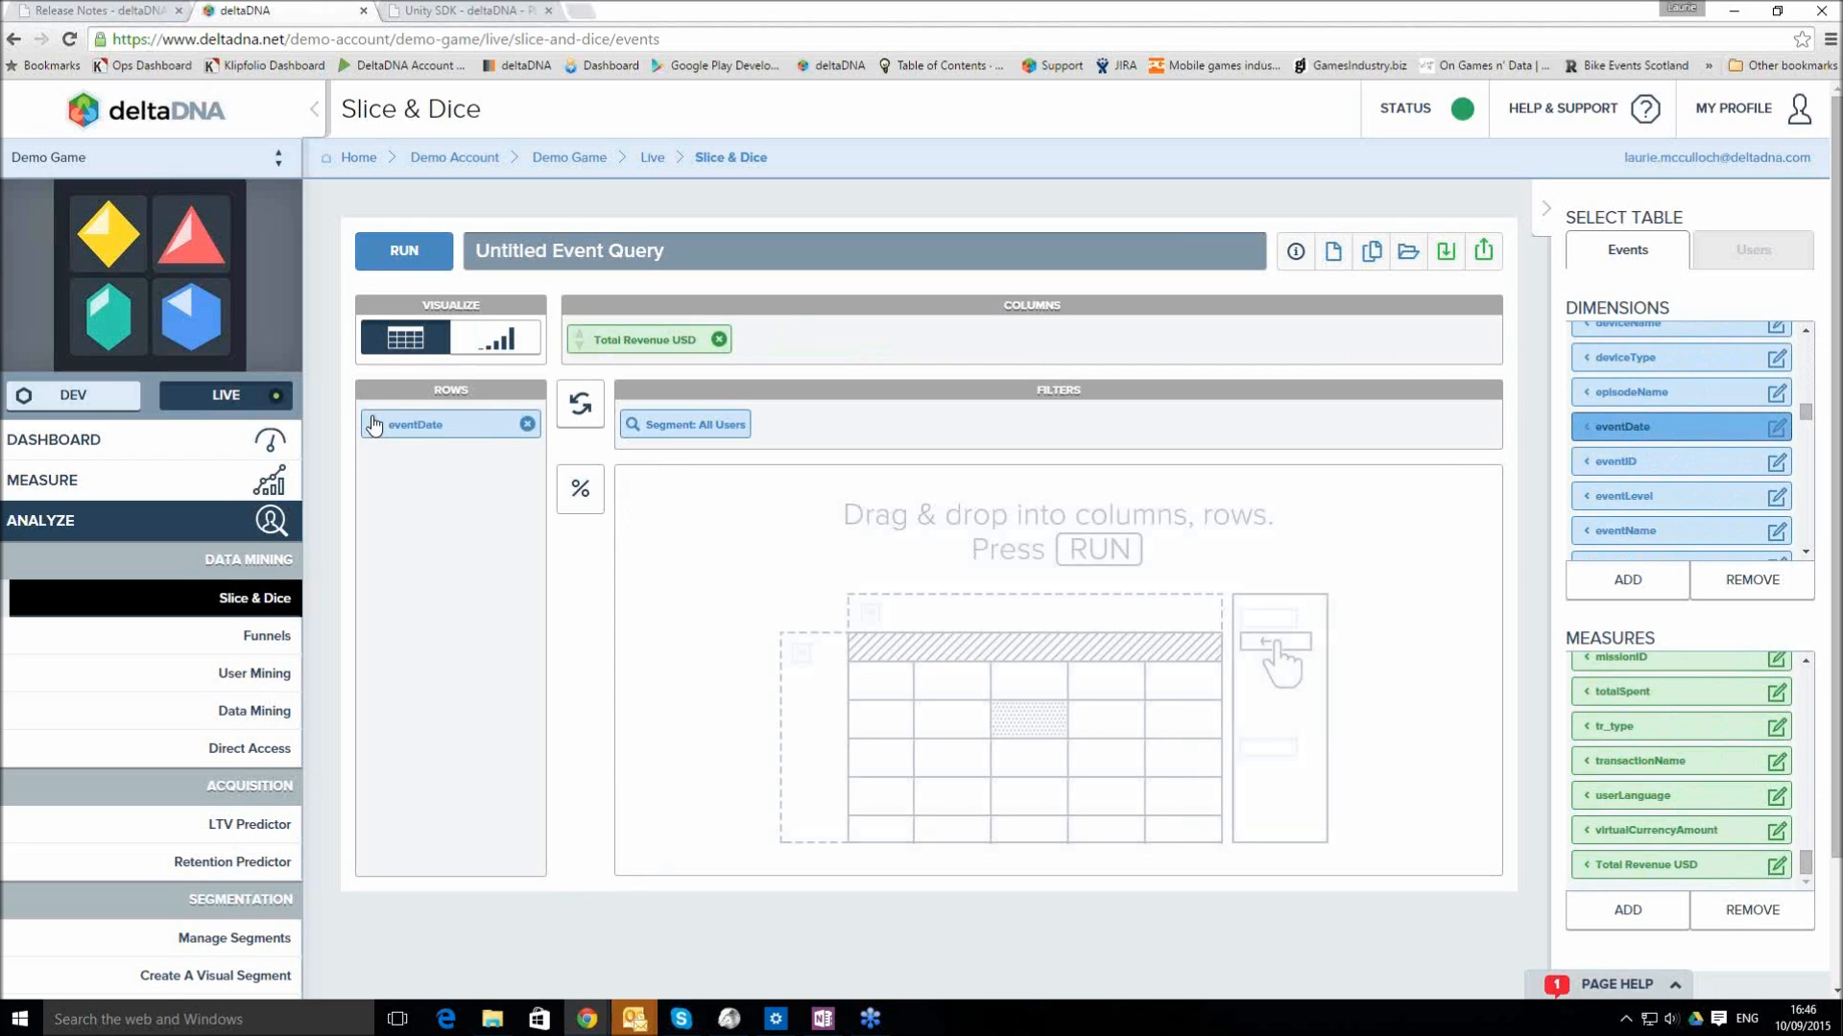
{"action": "left_click", "coordinate": [422, 257]}
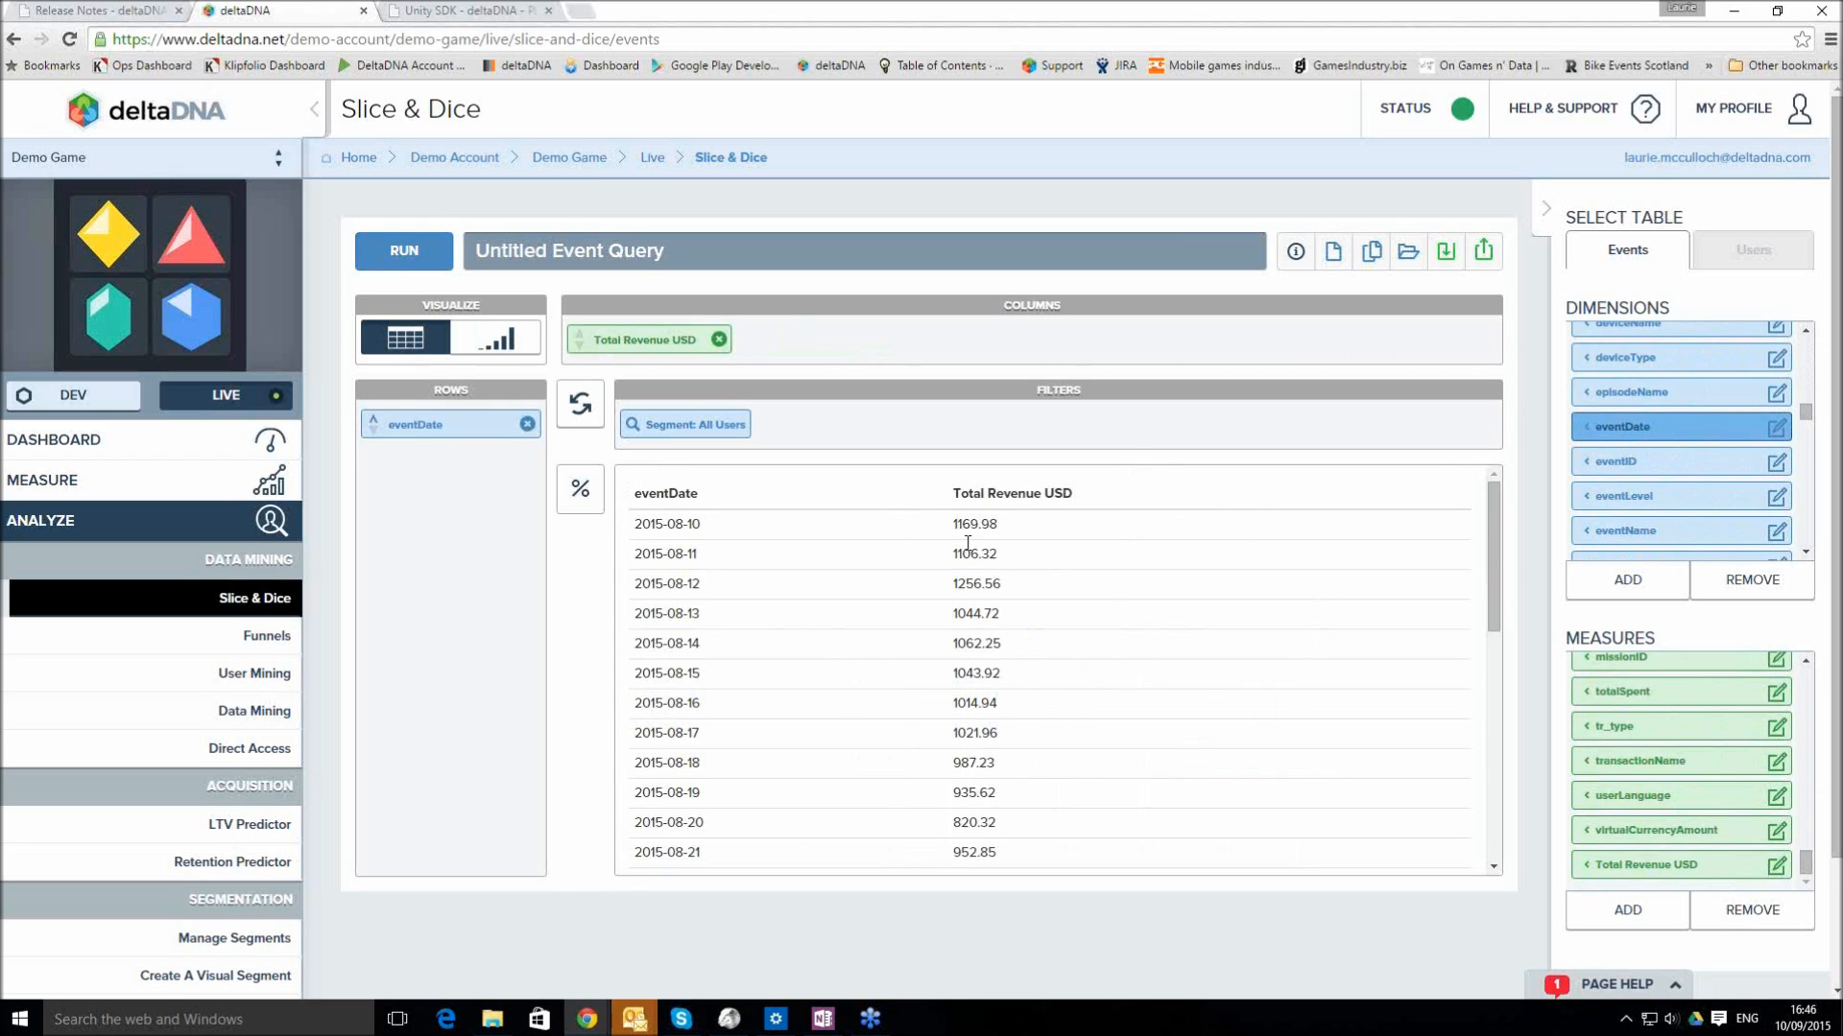
{"action": "left_click_drag", "start_coordinate": [980, 554], "coordinate": [999, 553]}
Visualize the query as a stacked column chart with the UniqueUsers measure added to the columns, and run it again
{"action": "left_click", "coordinate": [499, 346]}
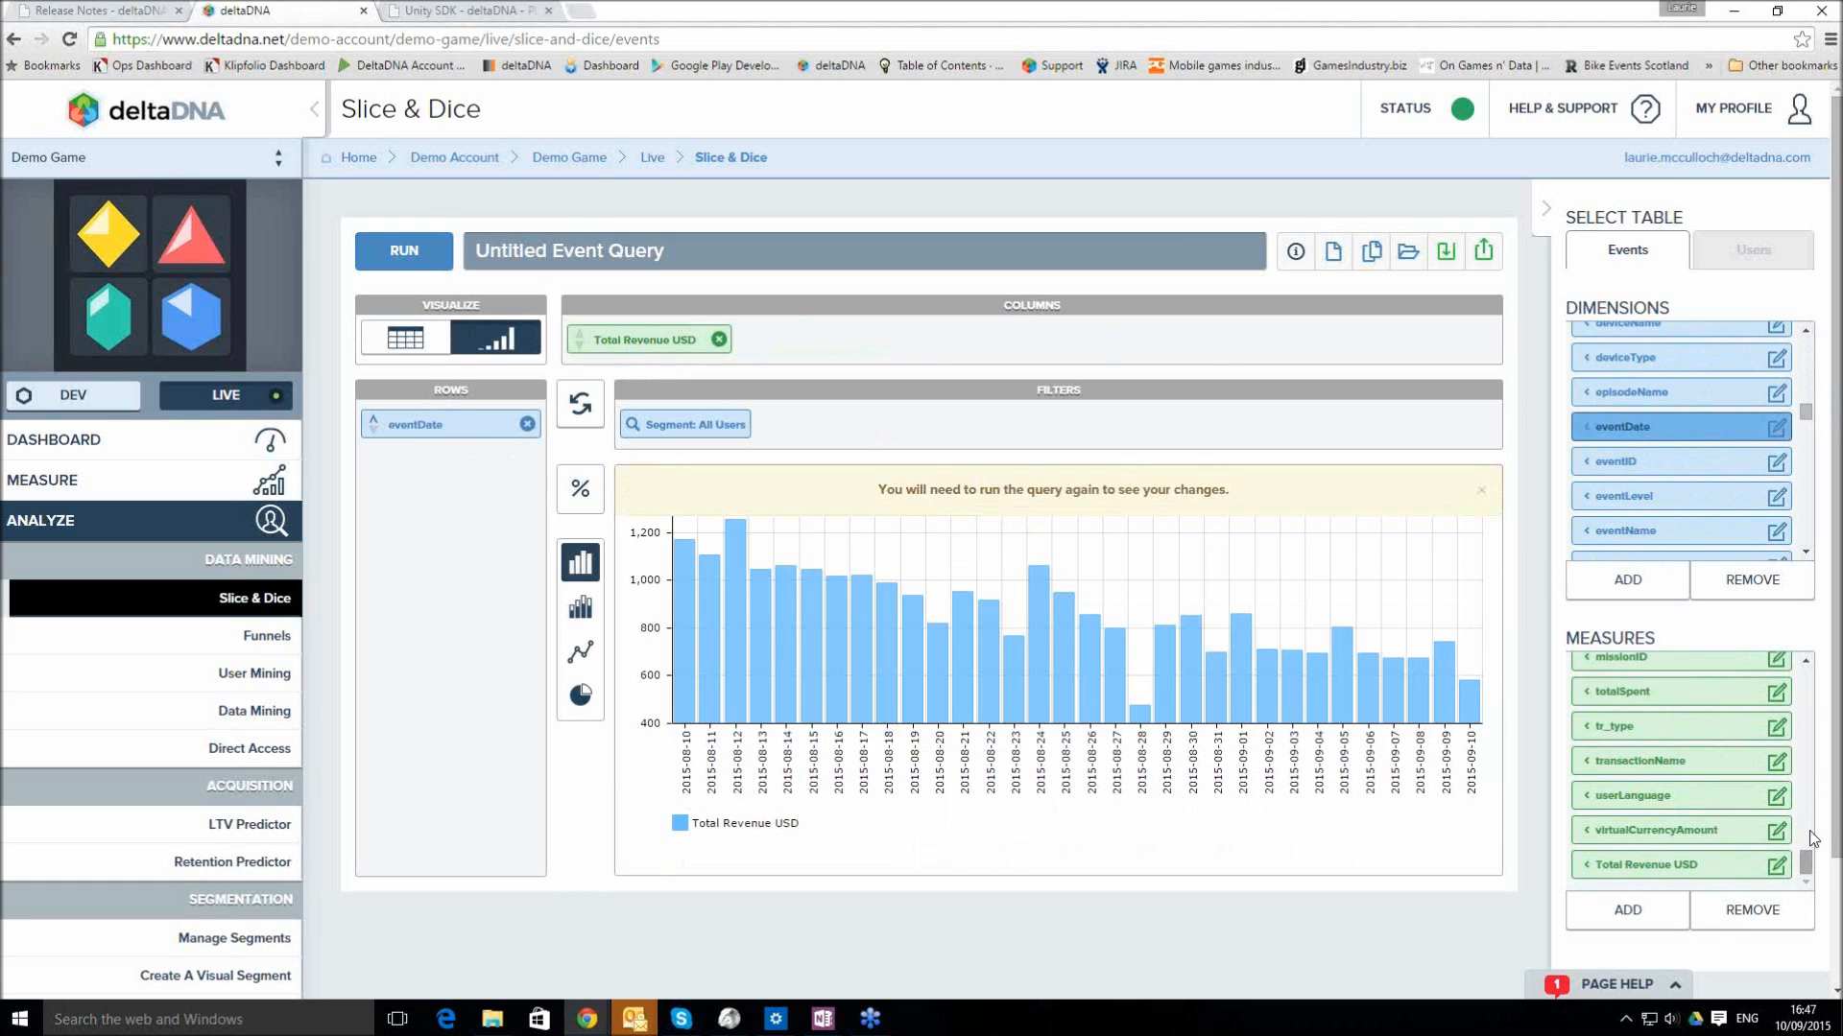
{"action": "left_click_drag", "start_coordinate": [1808, 869], "coordinate": [1814, 804]}
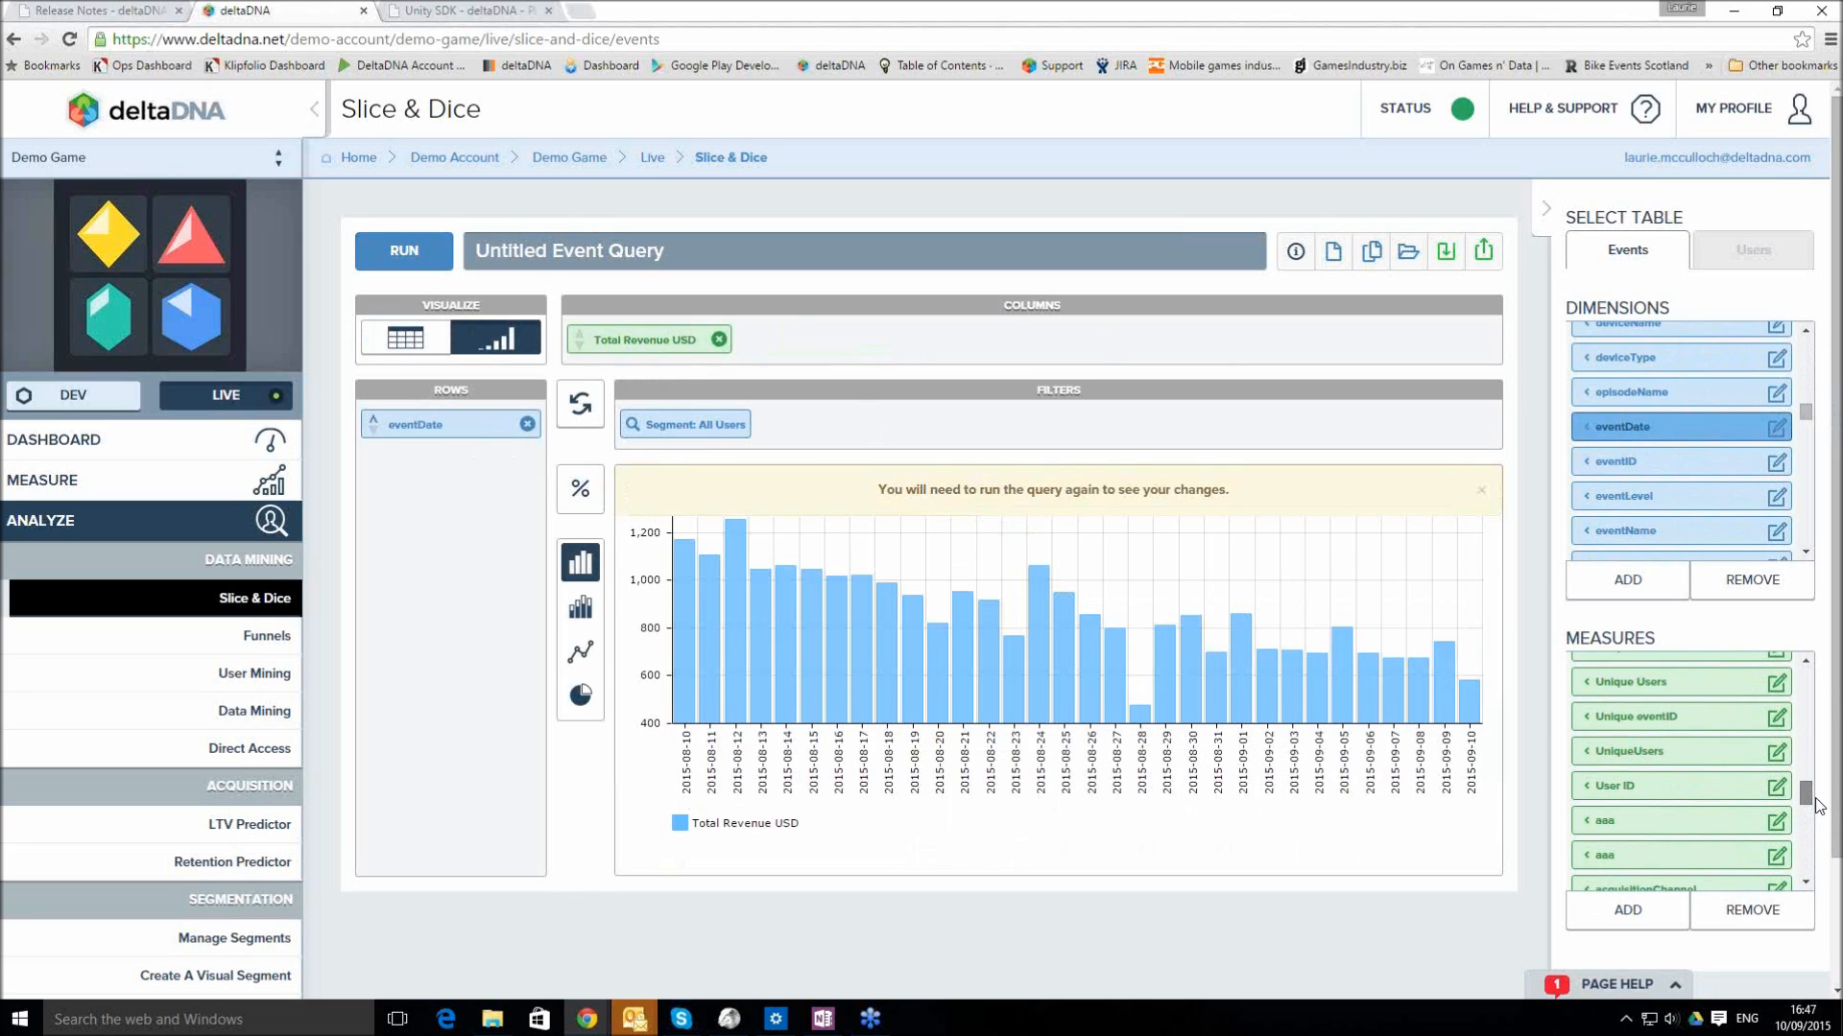
{"action": "left_click_drag", "start_coordinate": [1651, 758], "coordinate": [837, 353]}
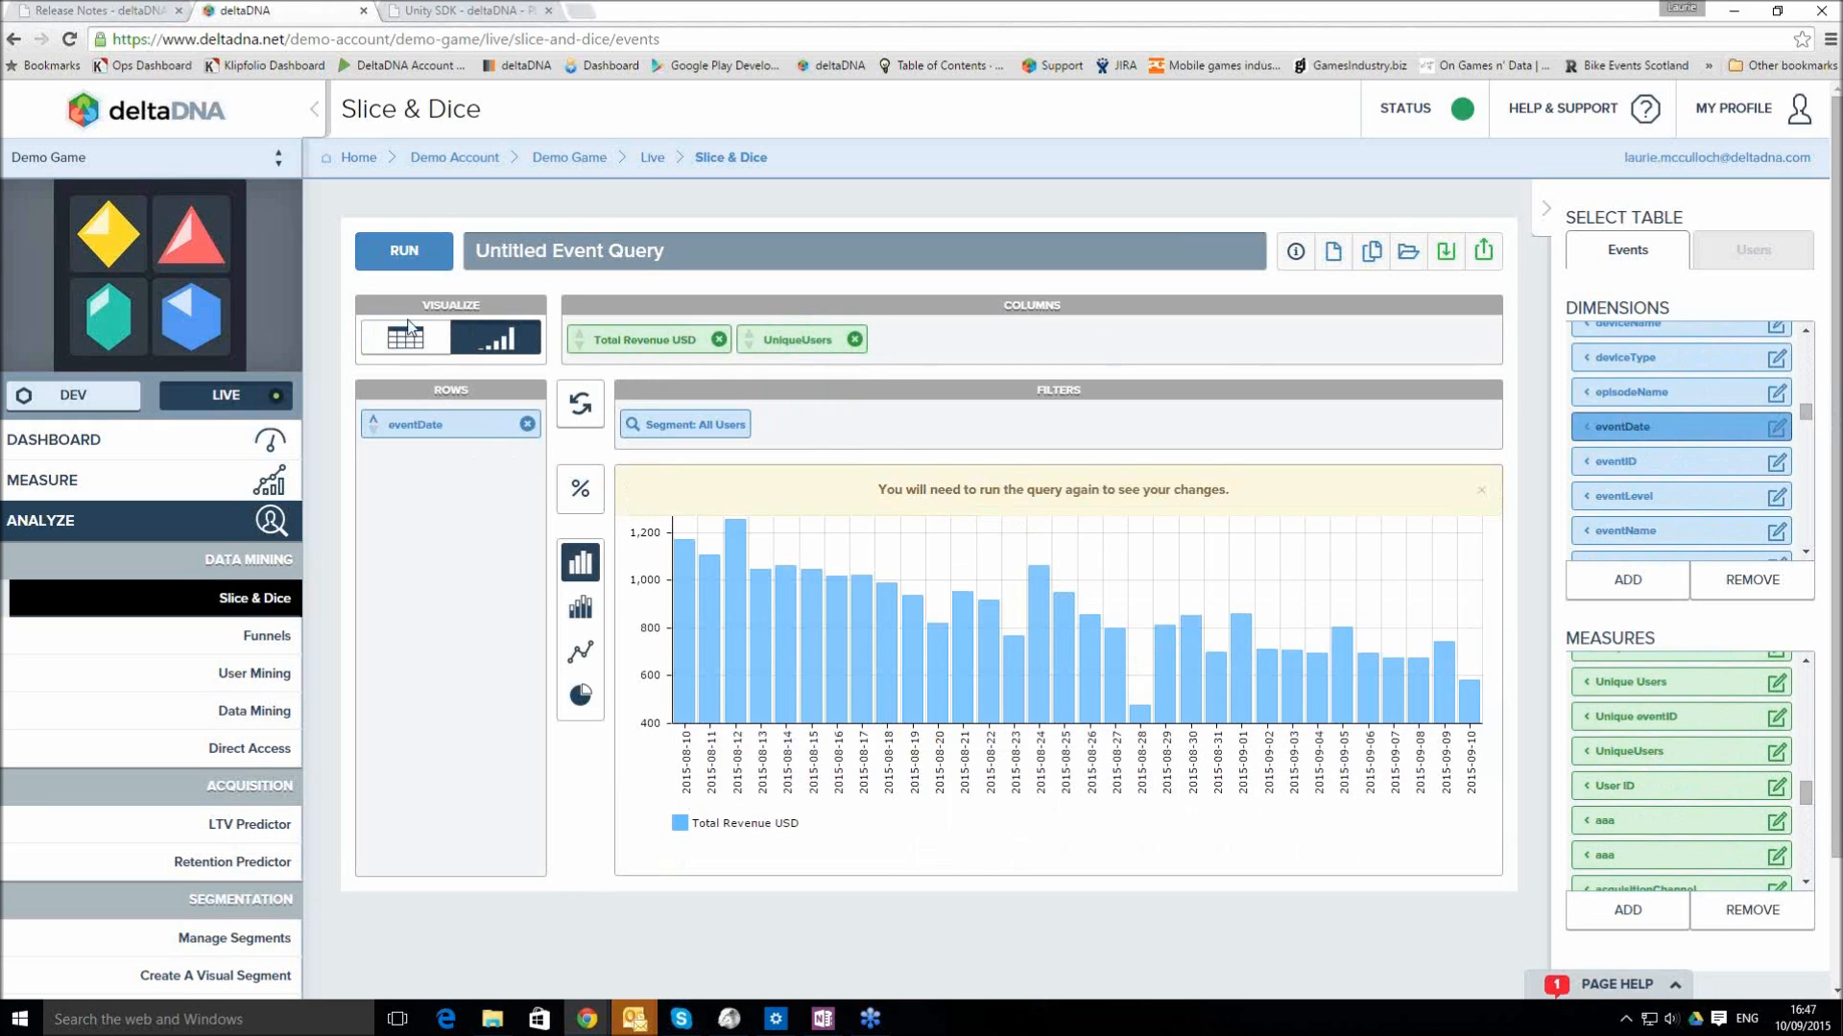
{"action": "left_click", "coordinate": [580, 607]}
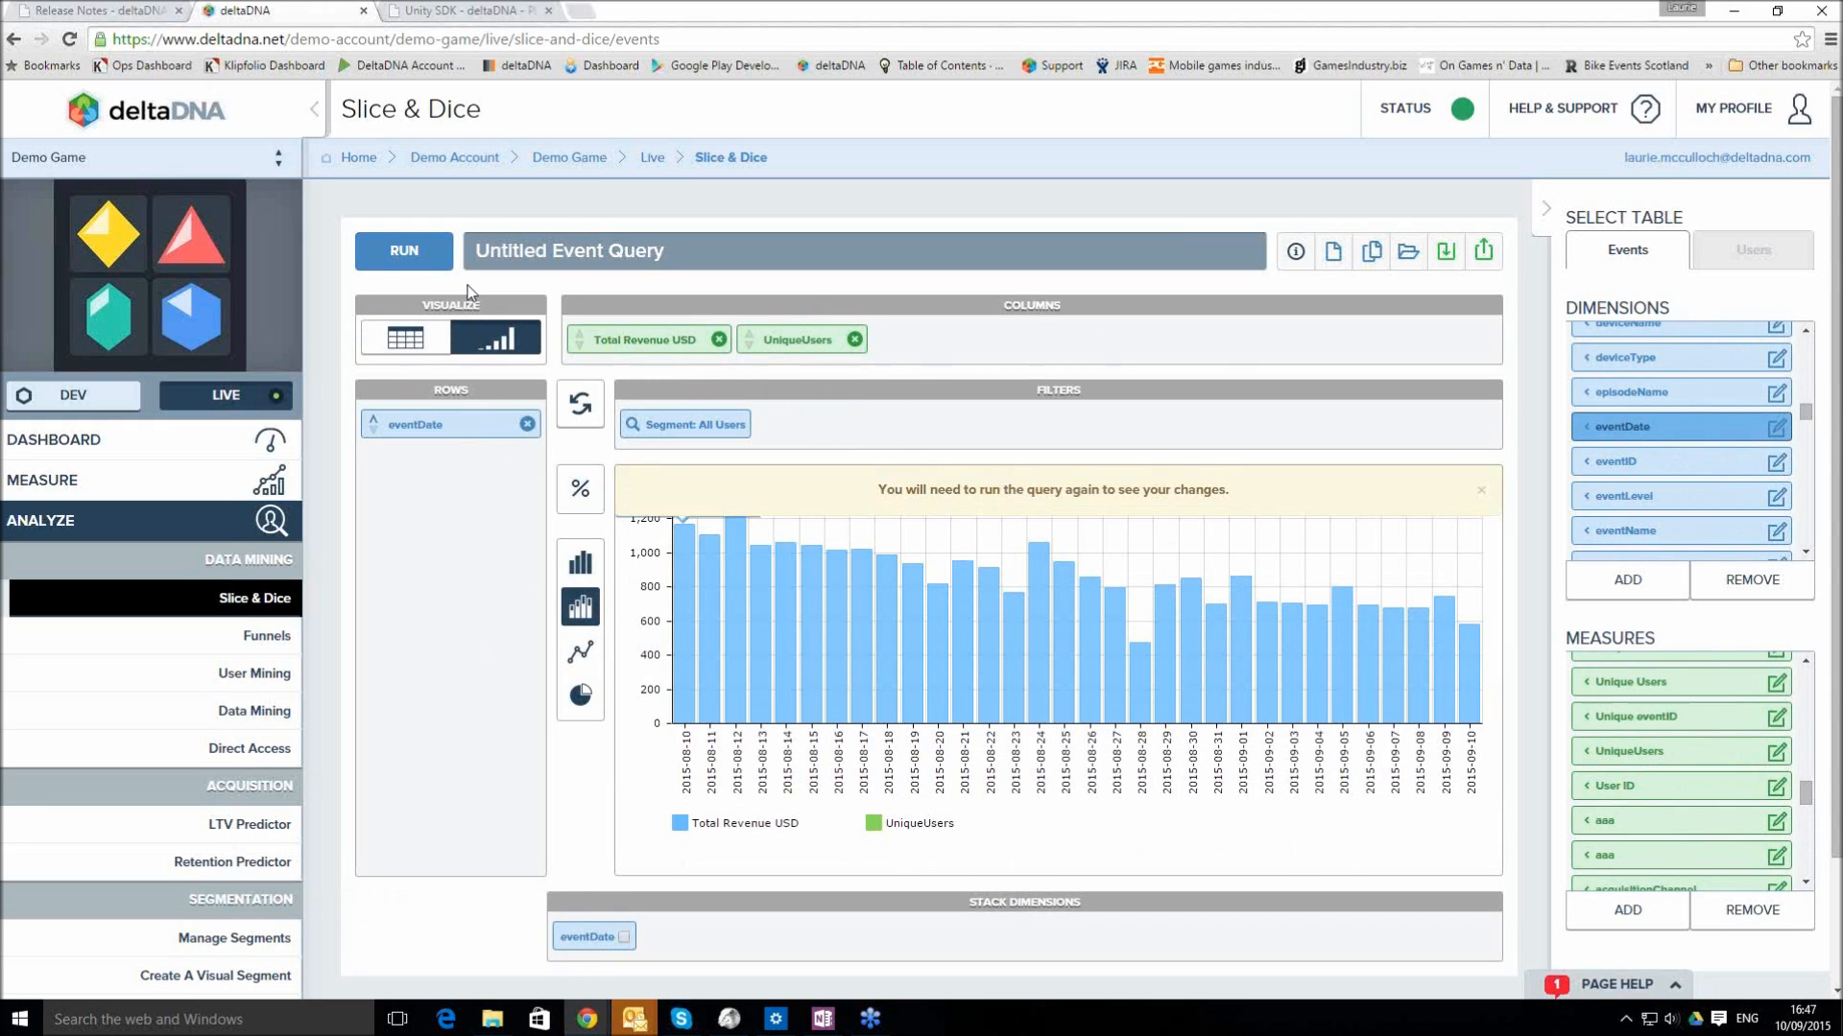
{"action": "left_click", "coordinate": [400, 262]}
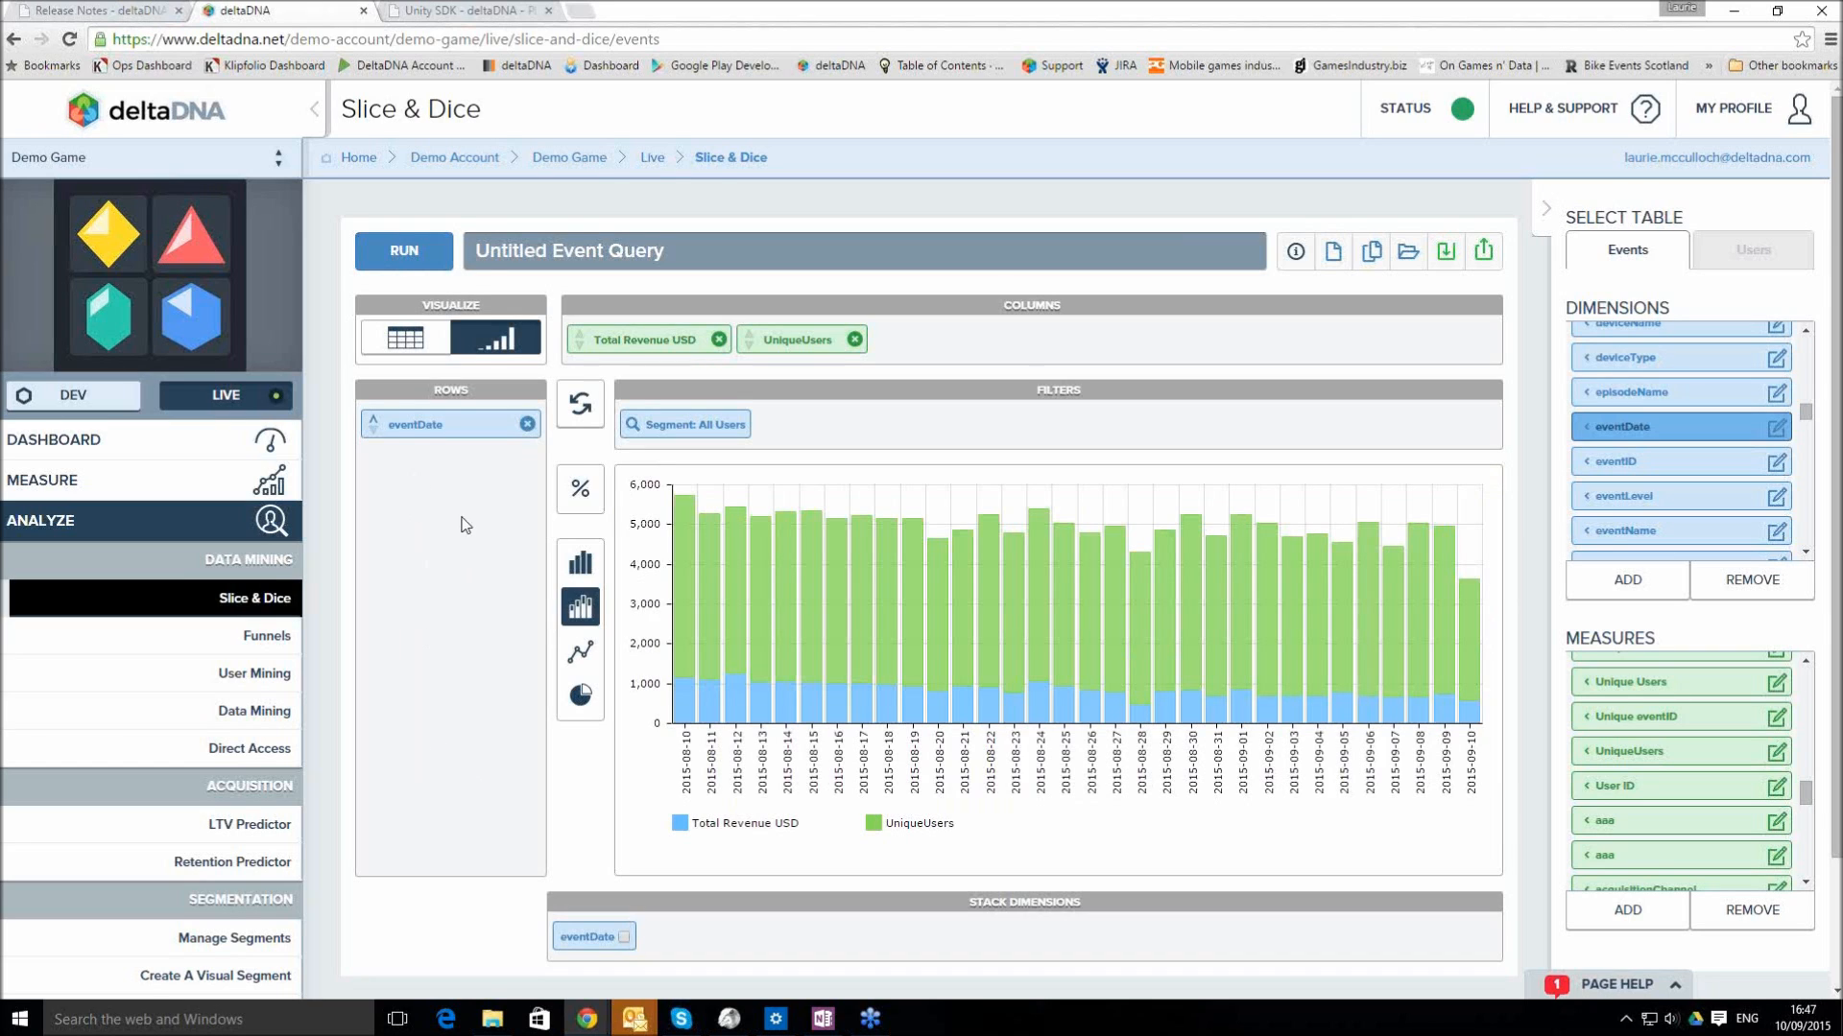
Remove UniqueUsers from the columns, add the platform dimension to the rows below eventDate, and rerun the query
{"action": "left_click", "coordinate": [854, 340]}
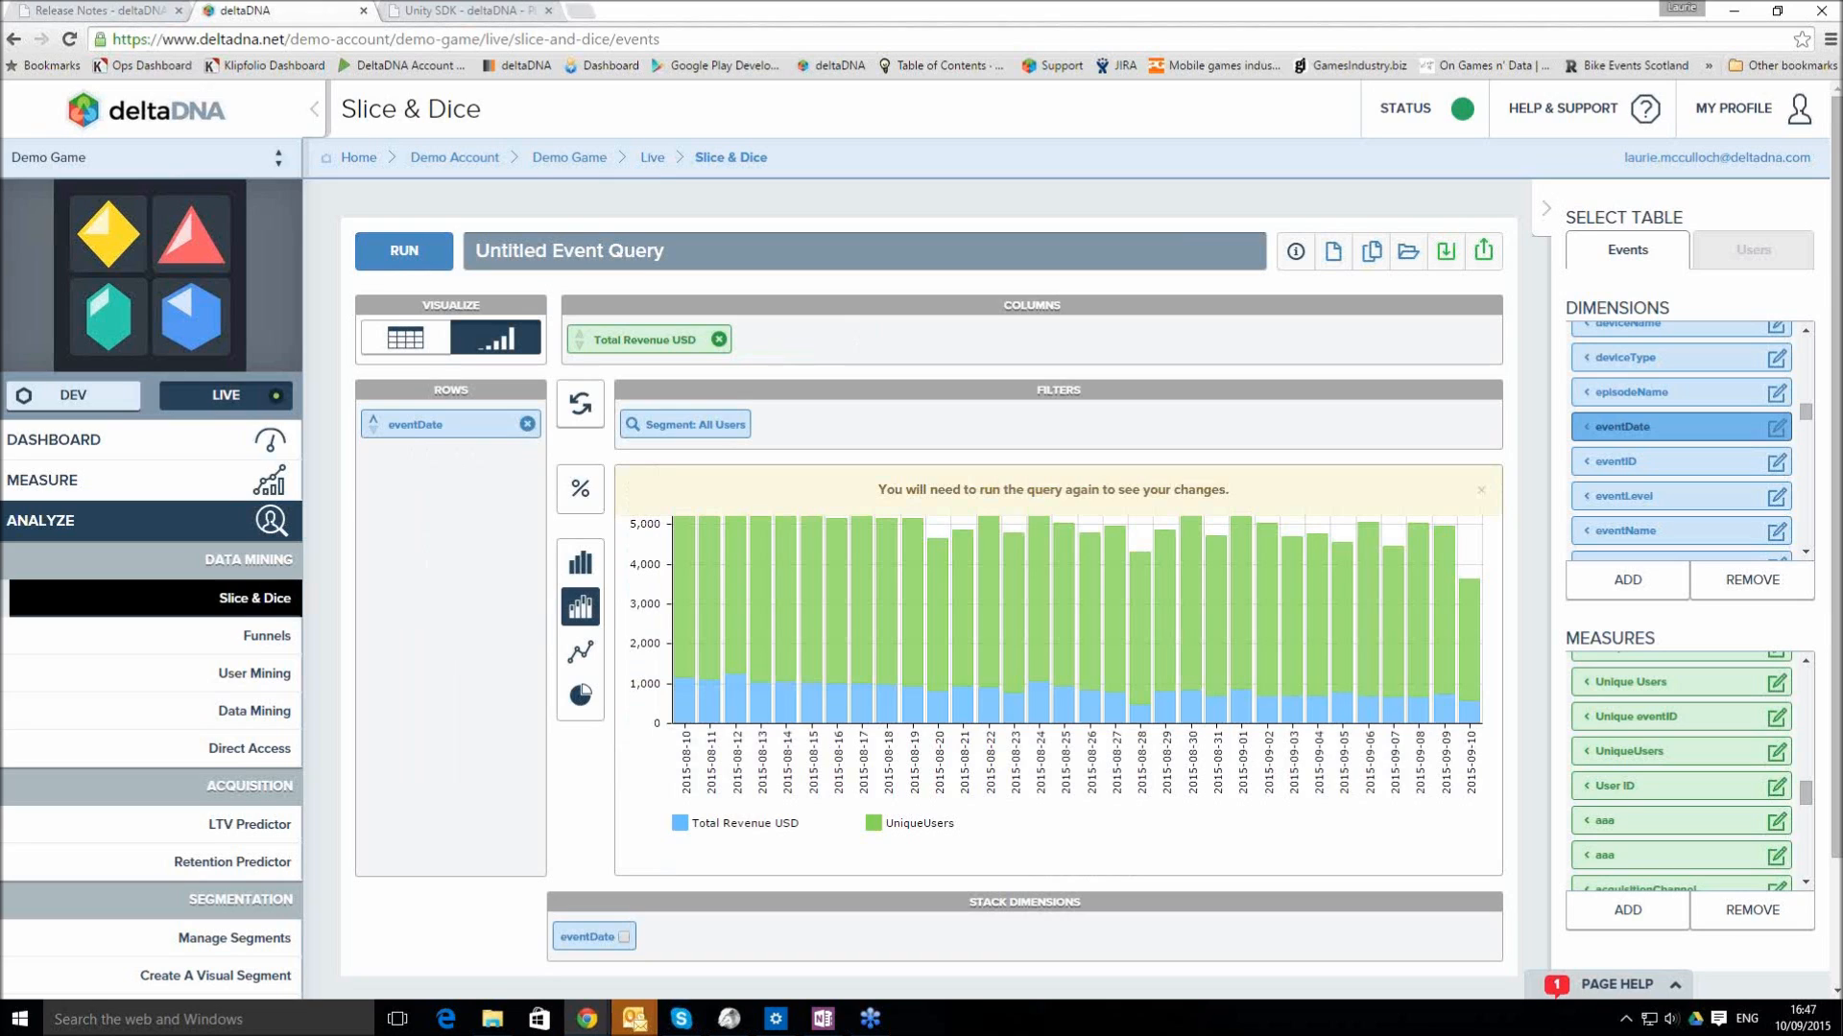
{"action": "left_click_drag", "start_coordinate": [1808, 415], "coordinate": [1791, 481]}
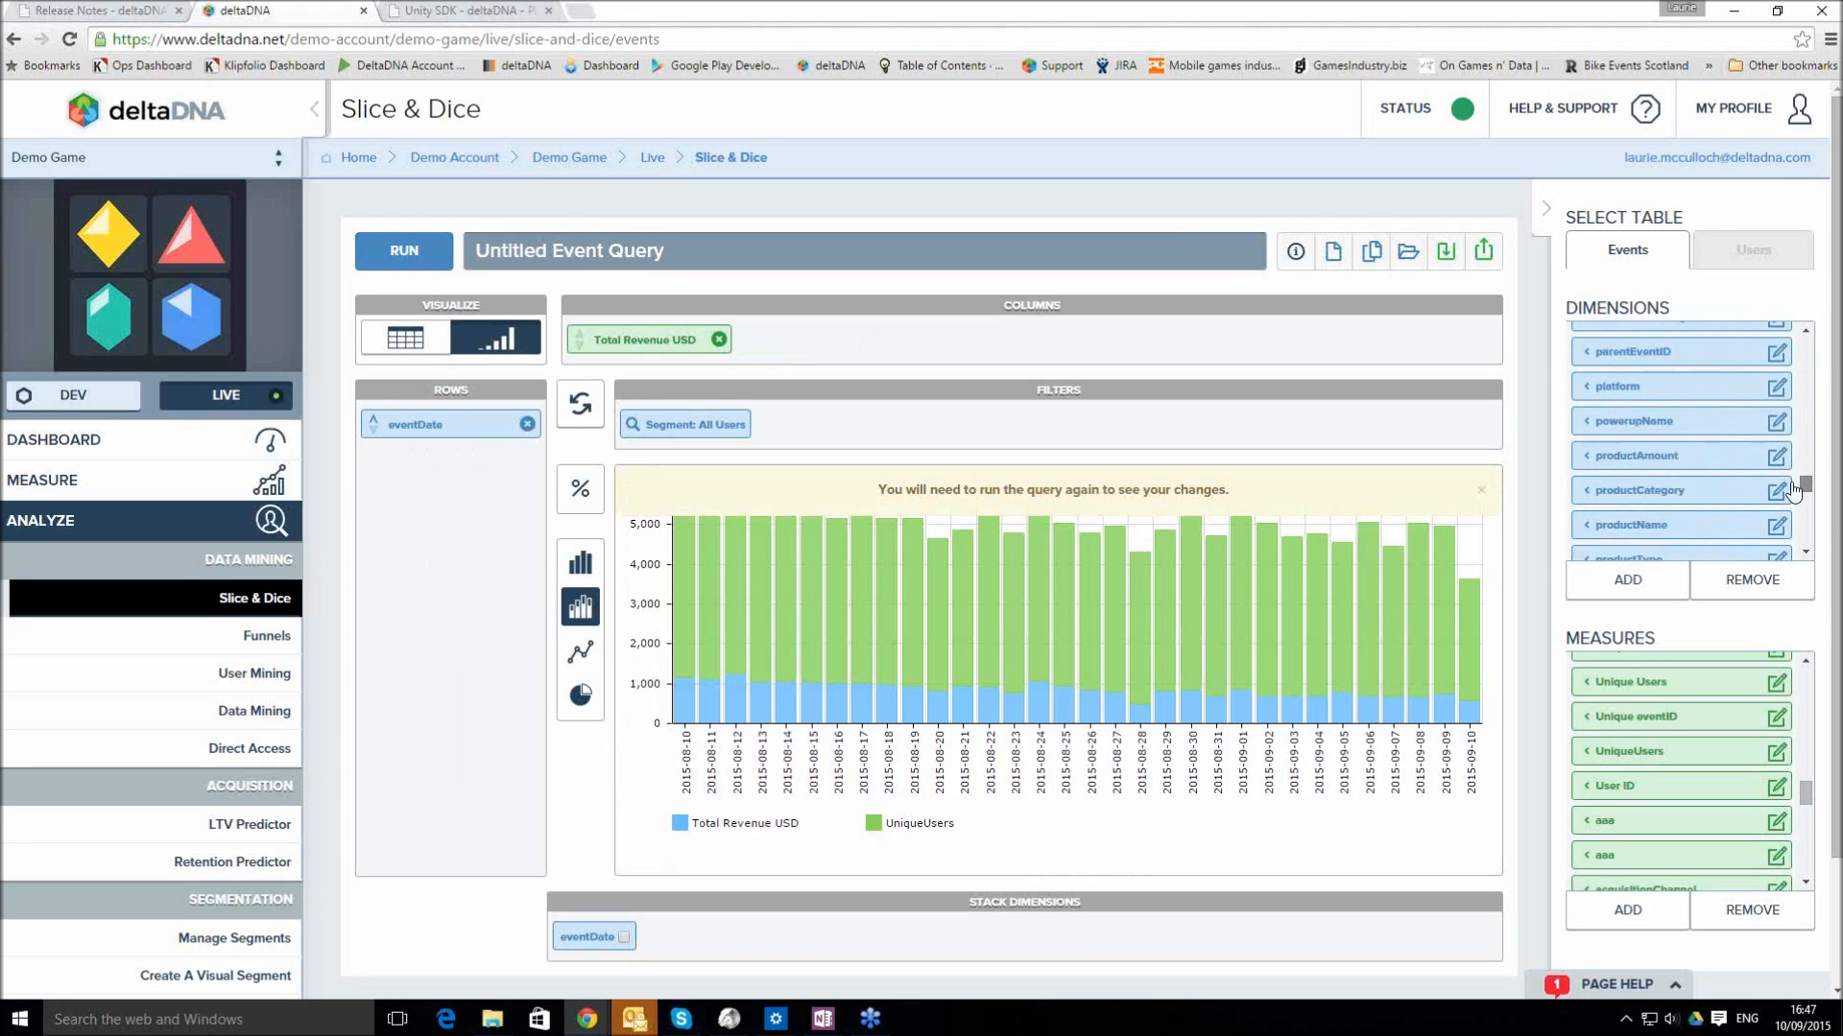
{"action": "left_click_drag", "start_coordinate": [1632, 385], "coordinate": [480, 481]}
{"action": "left_click", "coordinate": [358, 264]}
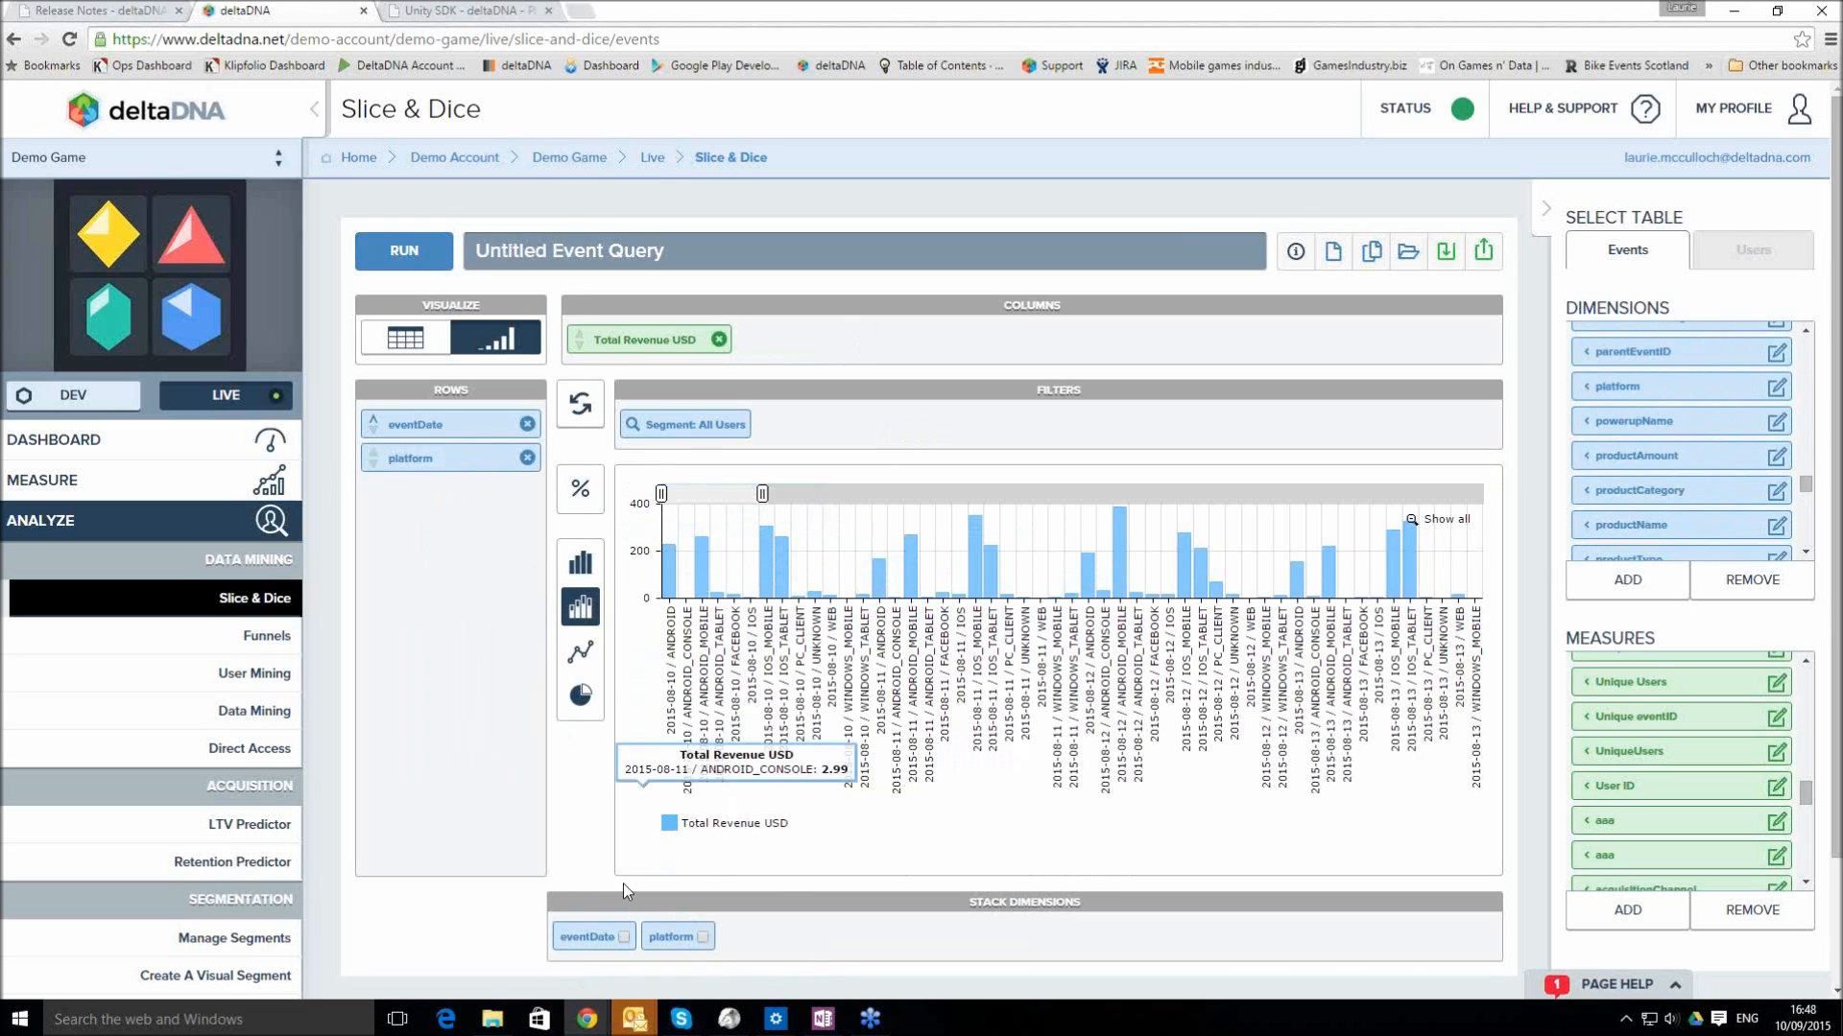
Stack the chart by the platform dimension and run the query again
{"action": "left_click", "coordinate": [704, 938]}
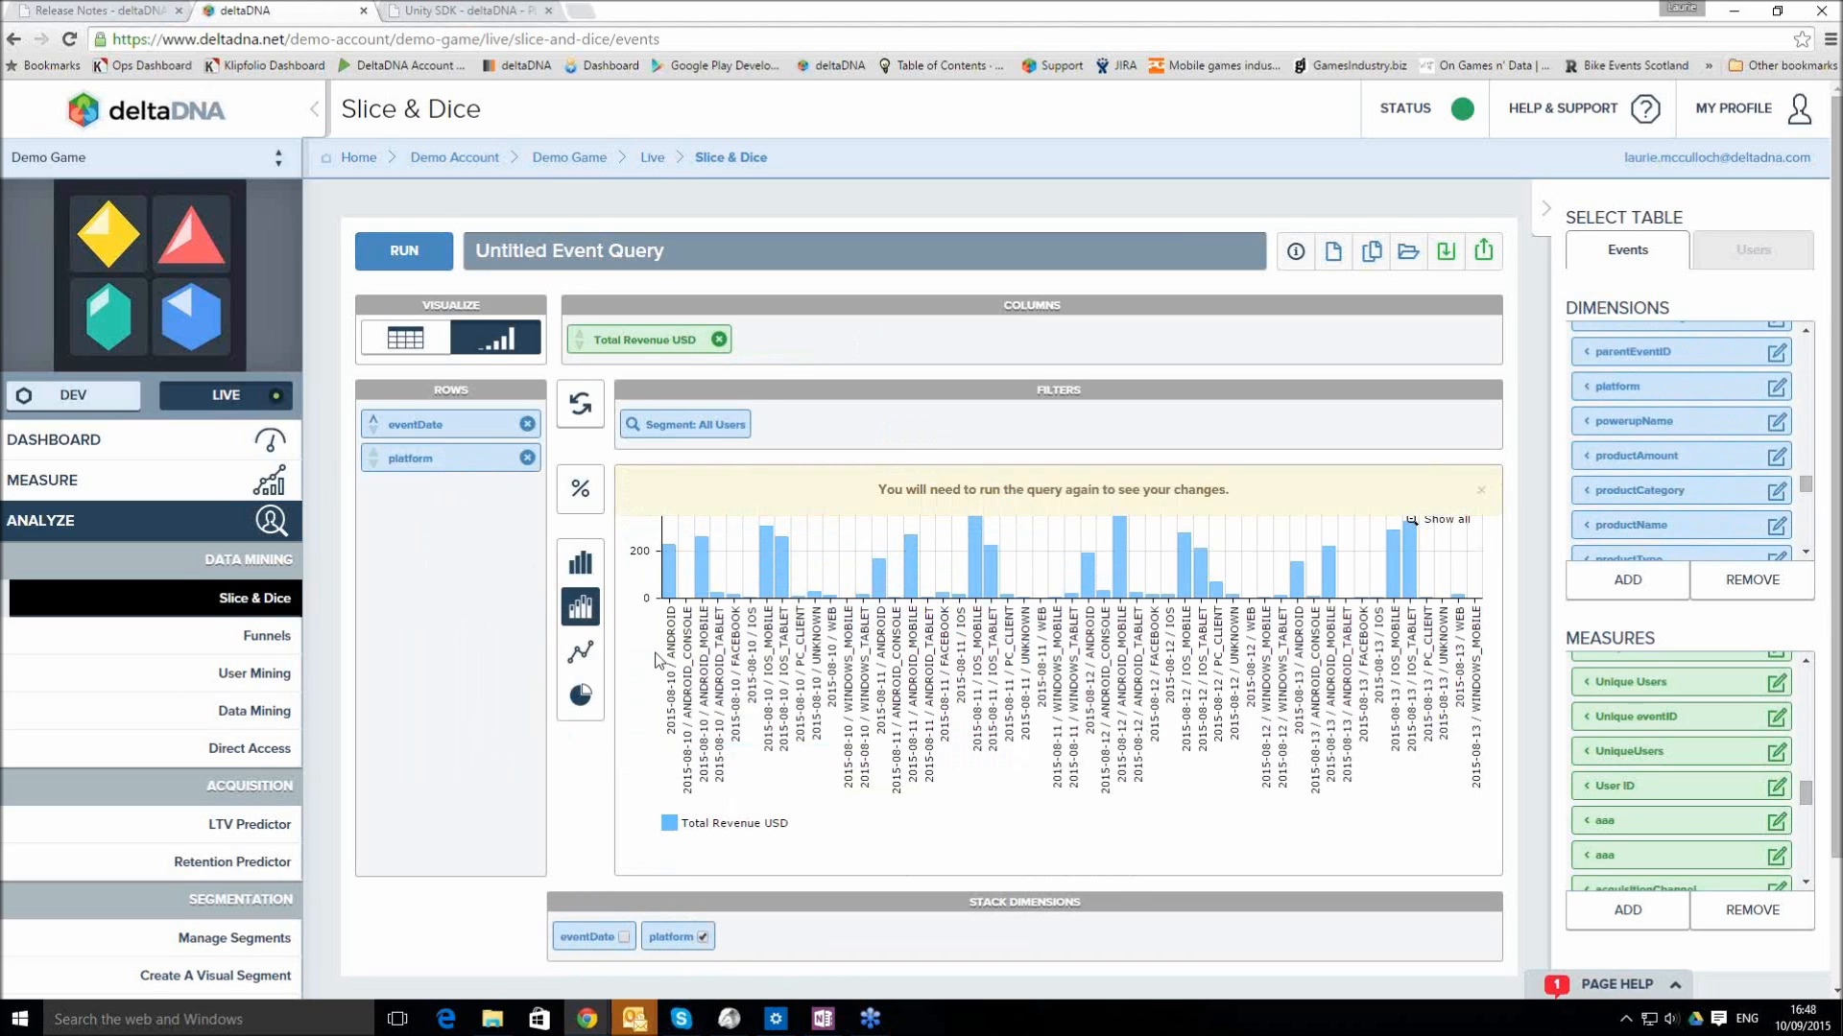
{"action": "left_click", "coordinate": [411, 242]}
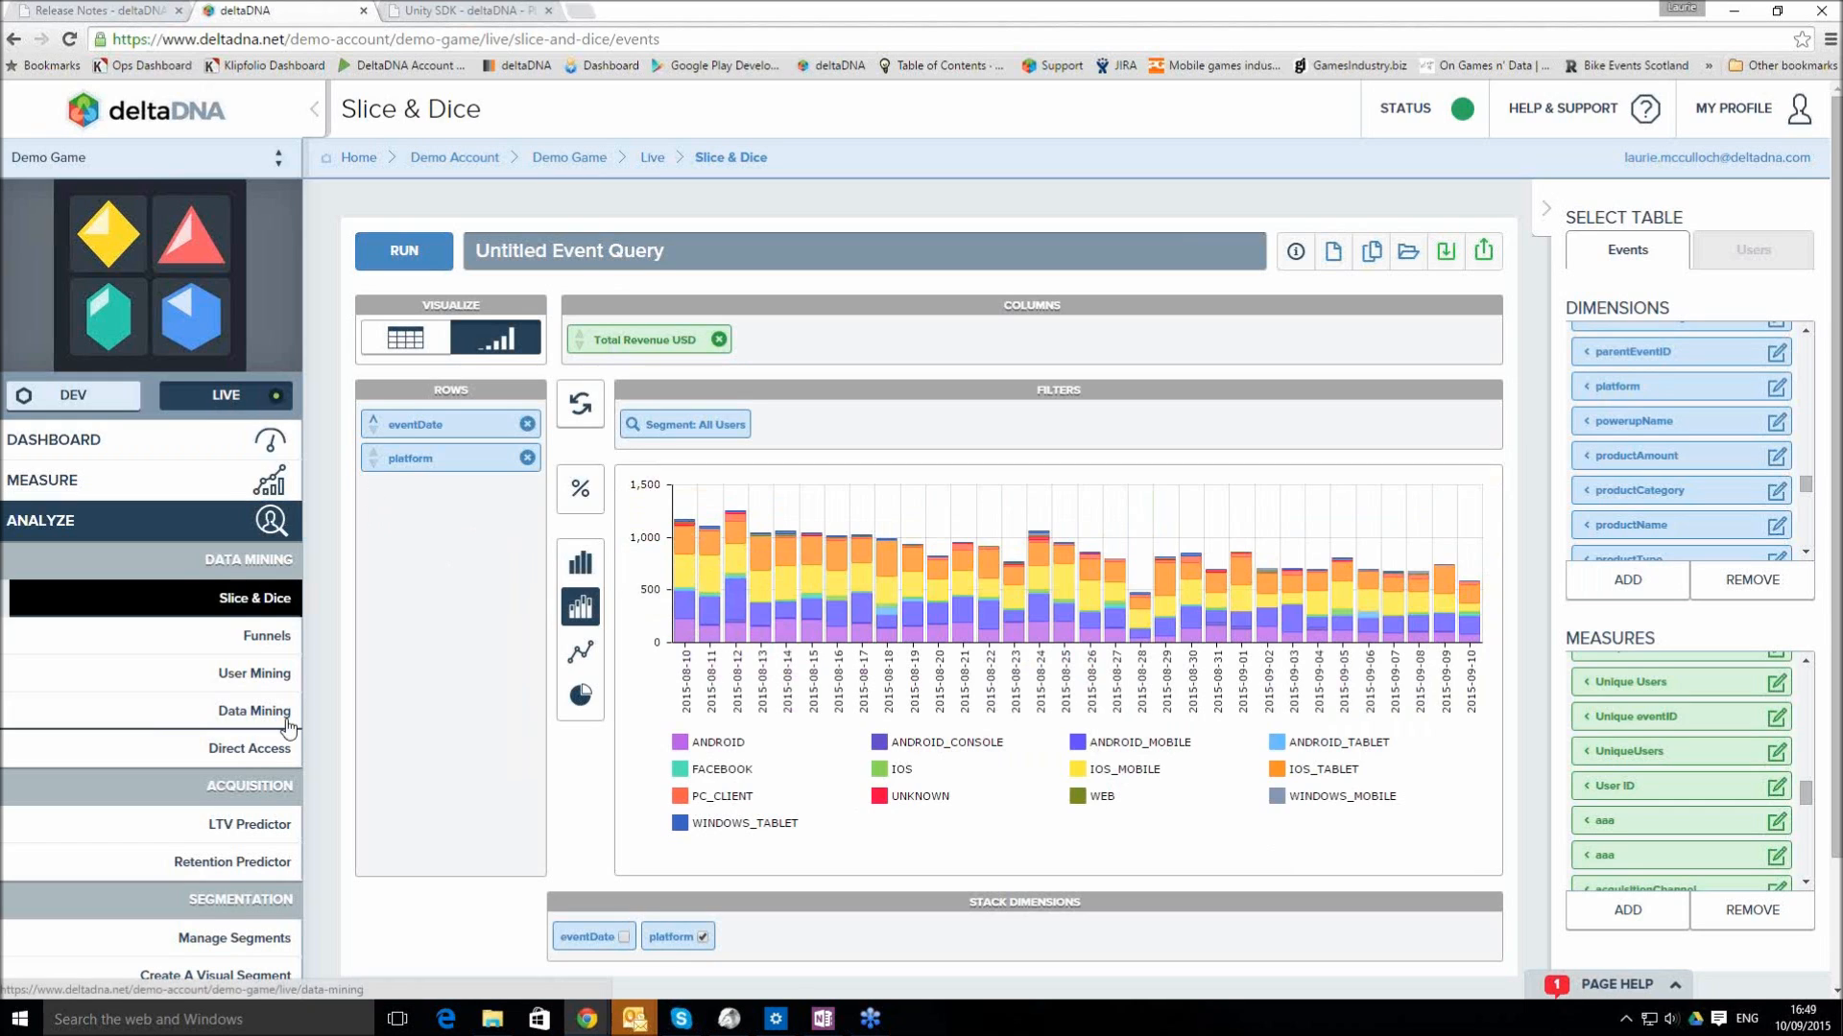
Open the saved Mission Completed Funnel, run it and export its results
{"action": "left_click", "coordinate": [267, 638]}
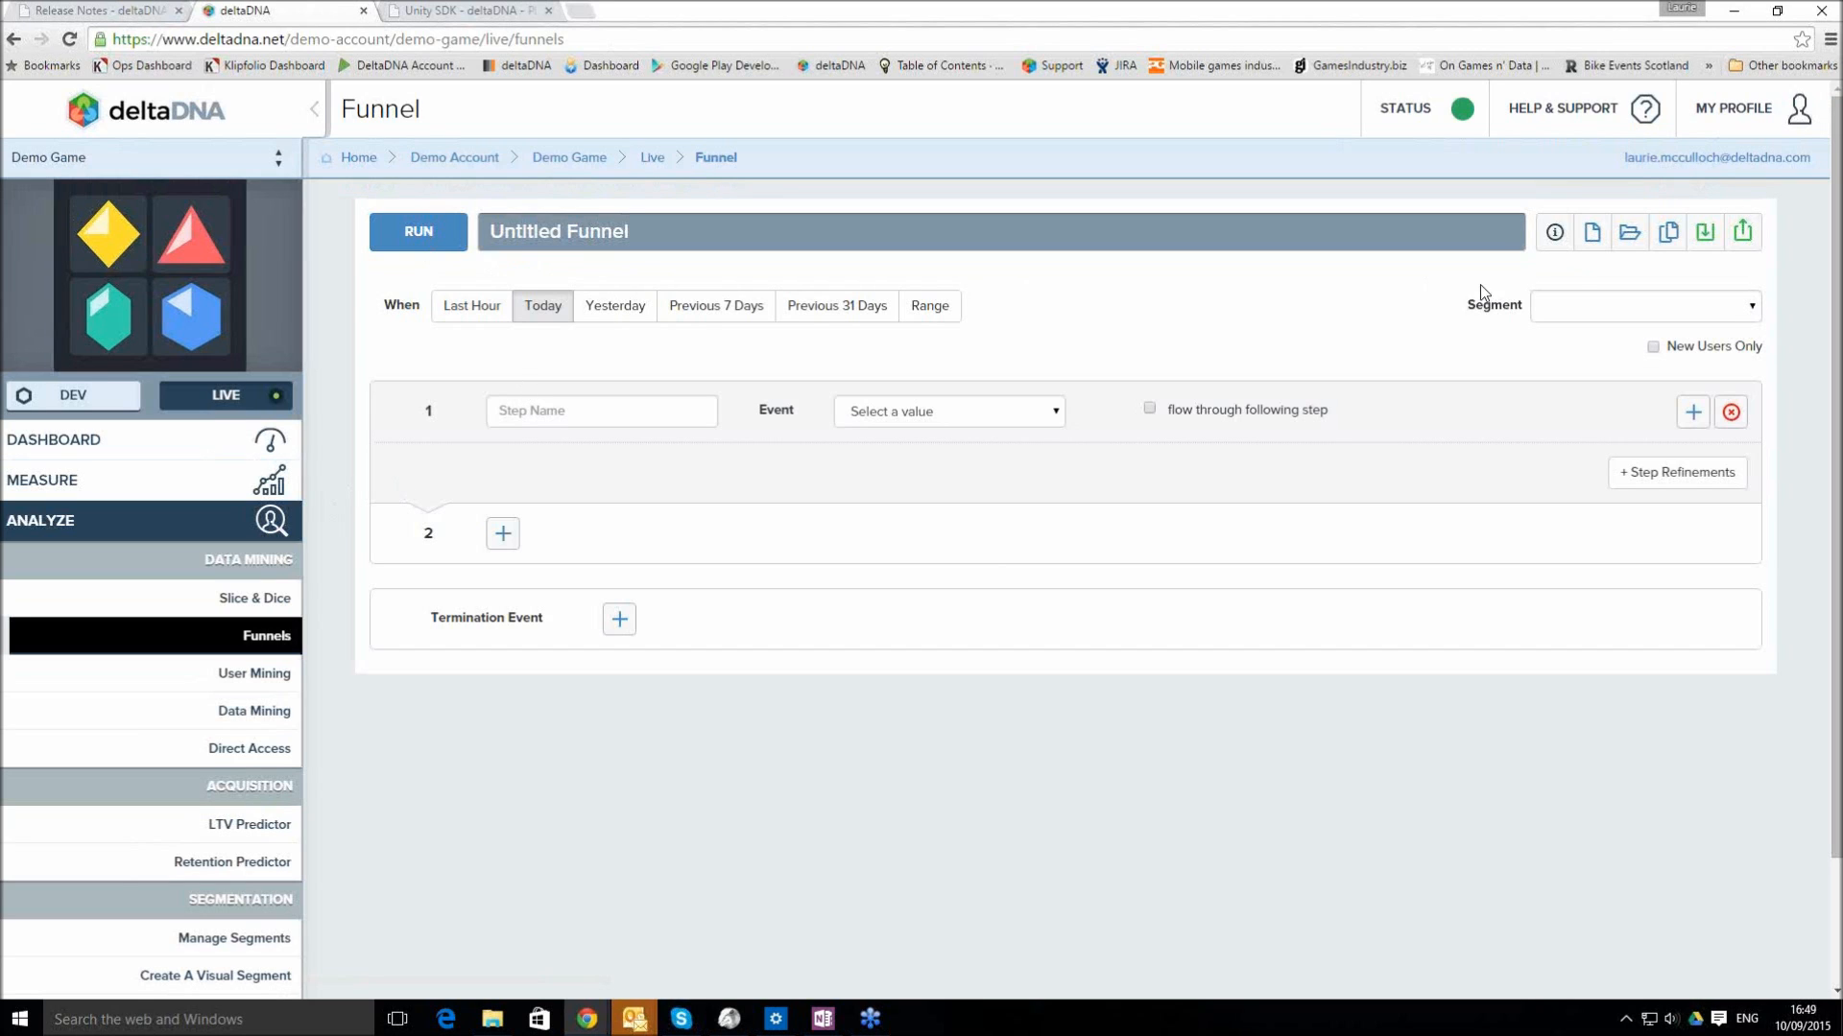
{"action": "left_click", "coordinate": [1630, 231]}
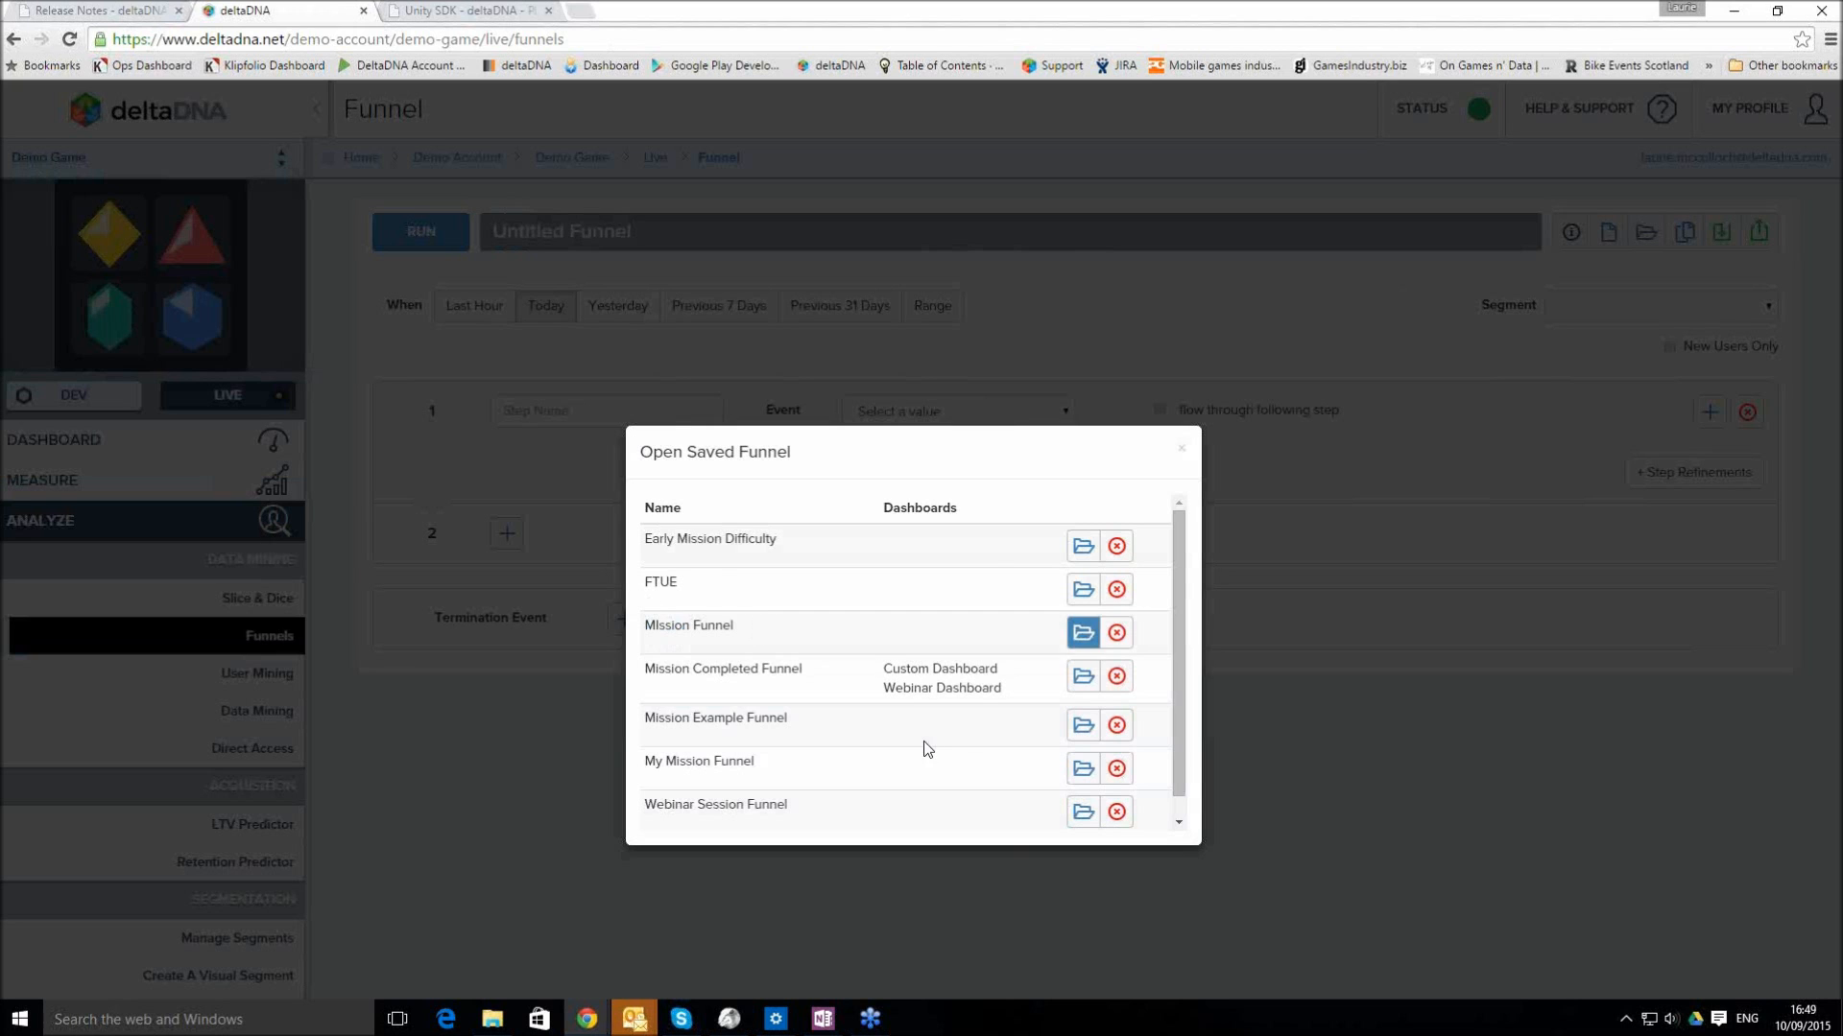
{"action": "left_click", "coordinate": [1083, 676]}
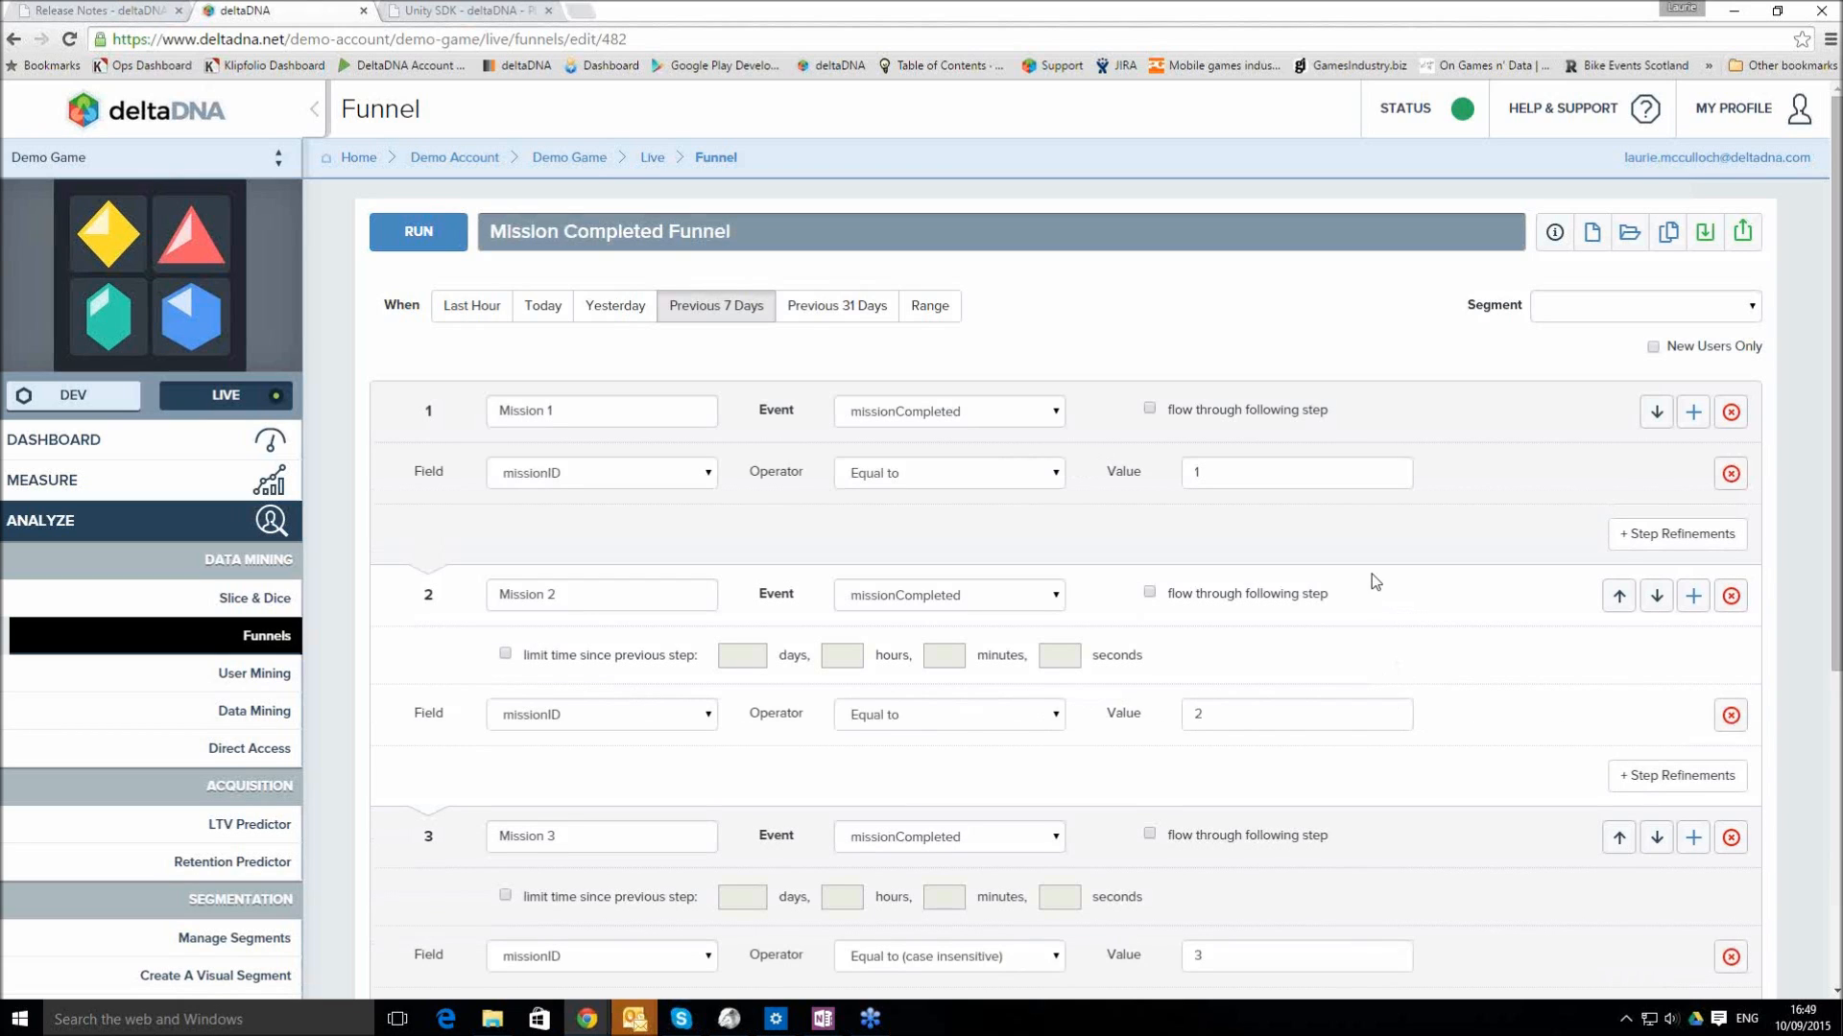
{"action": "left_click", "coordinate": [427, 244]}
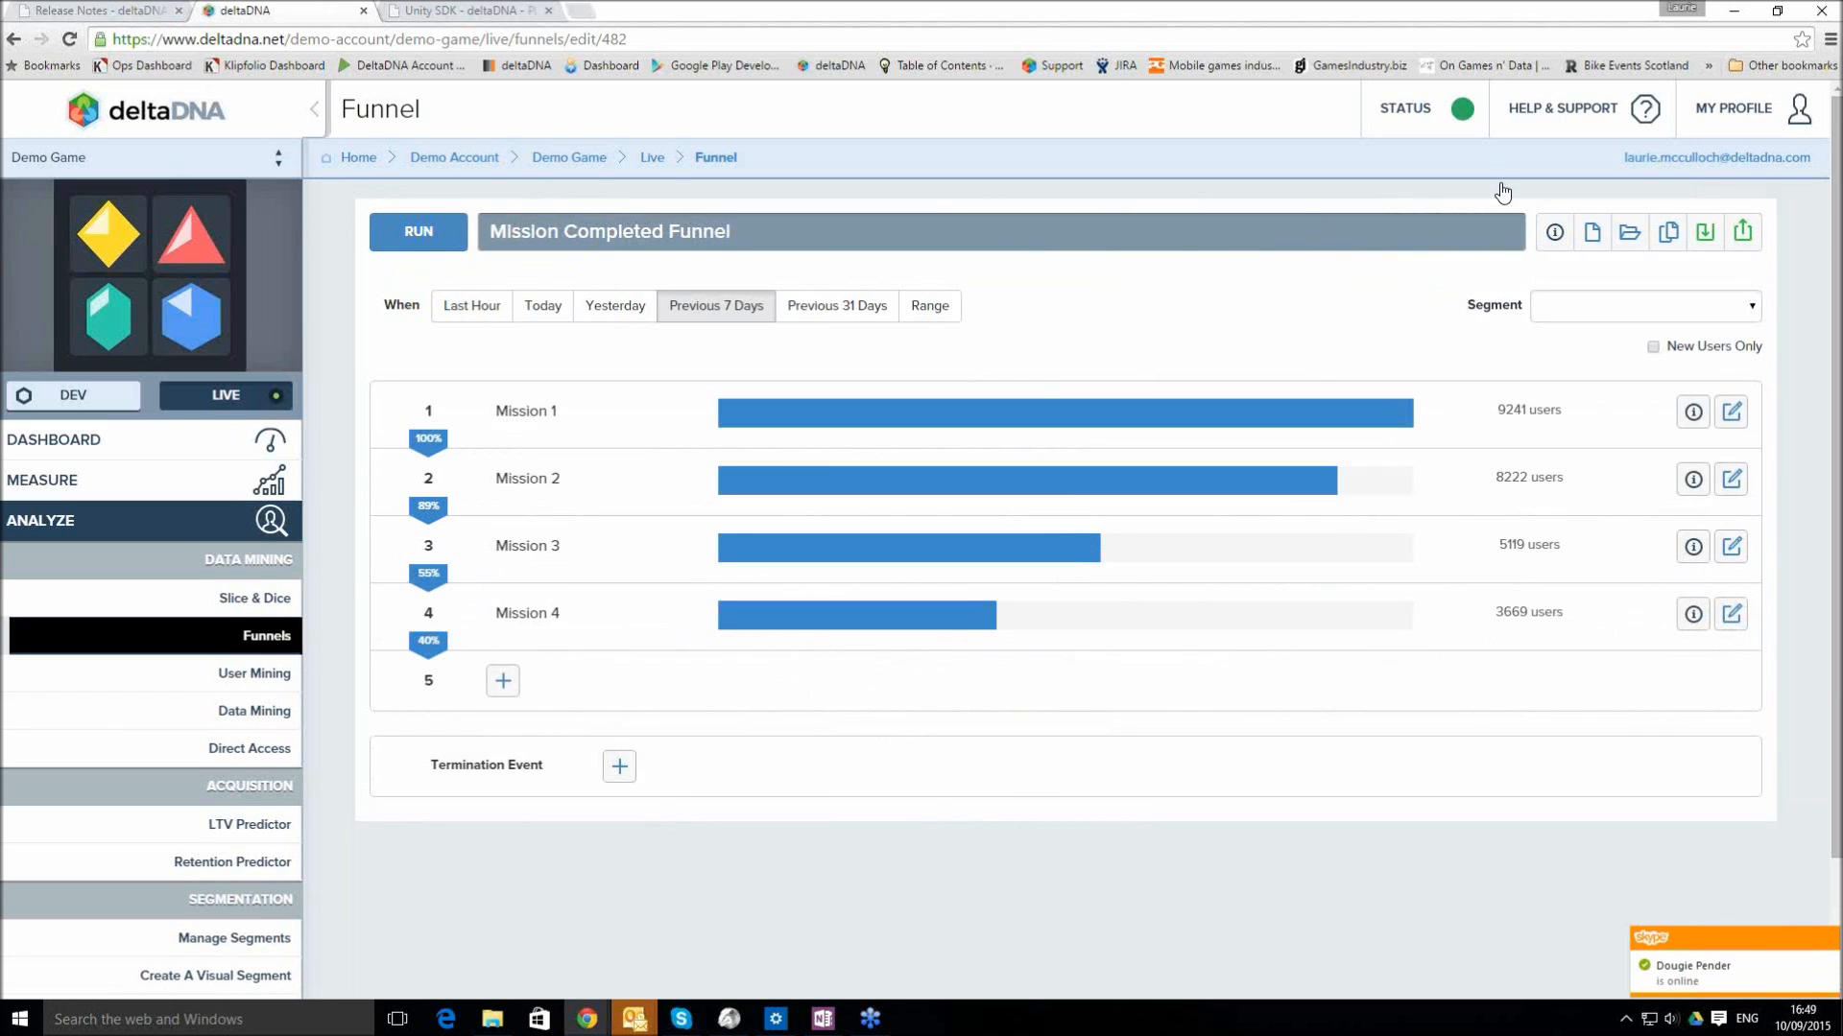
{"action": "left_click", "coordinate": [1744, 233]}
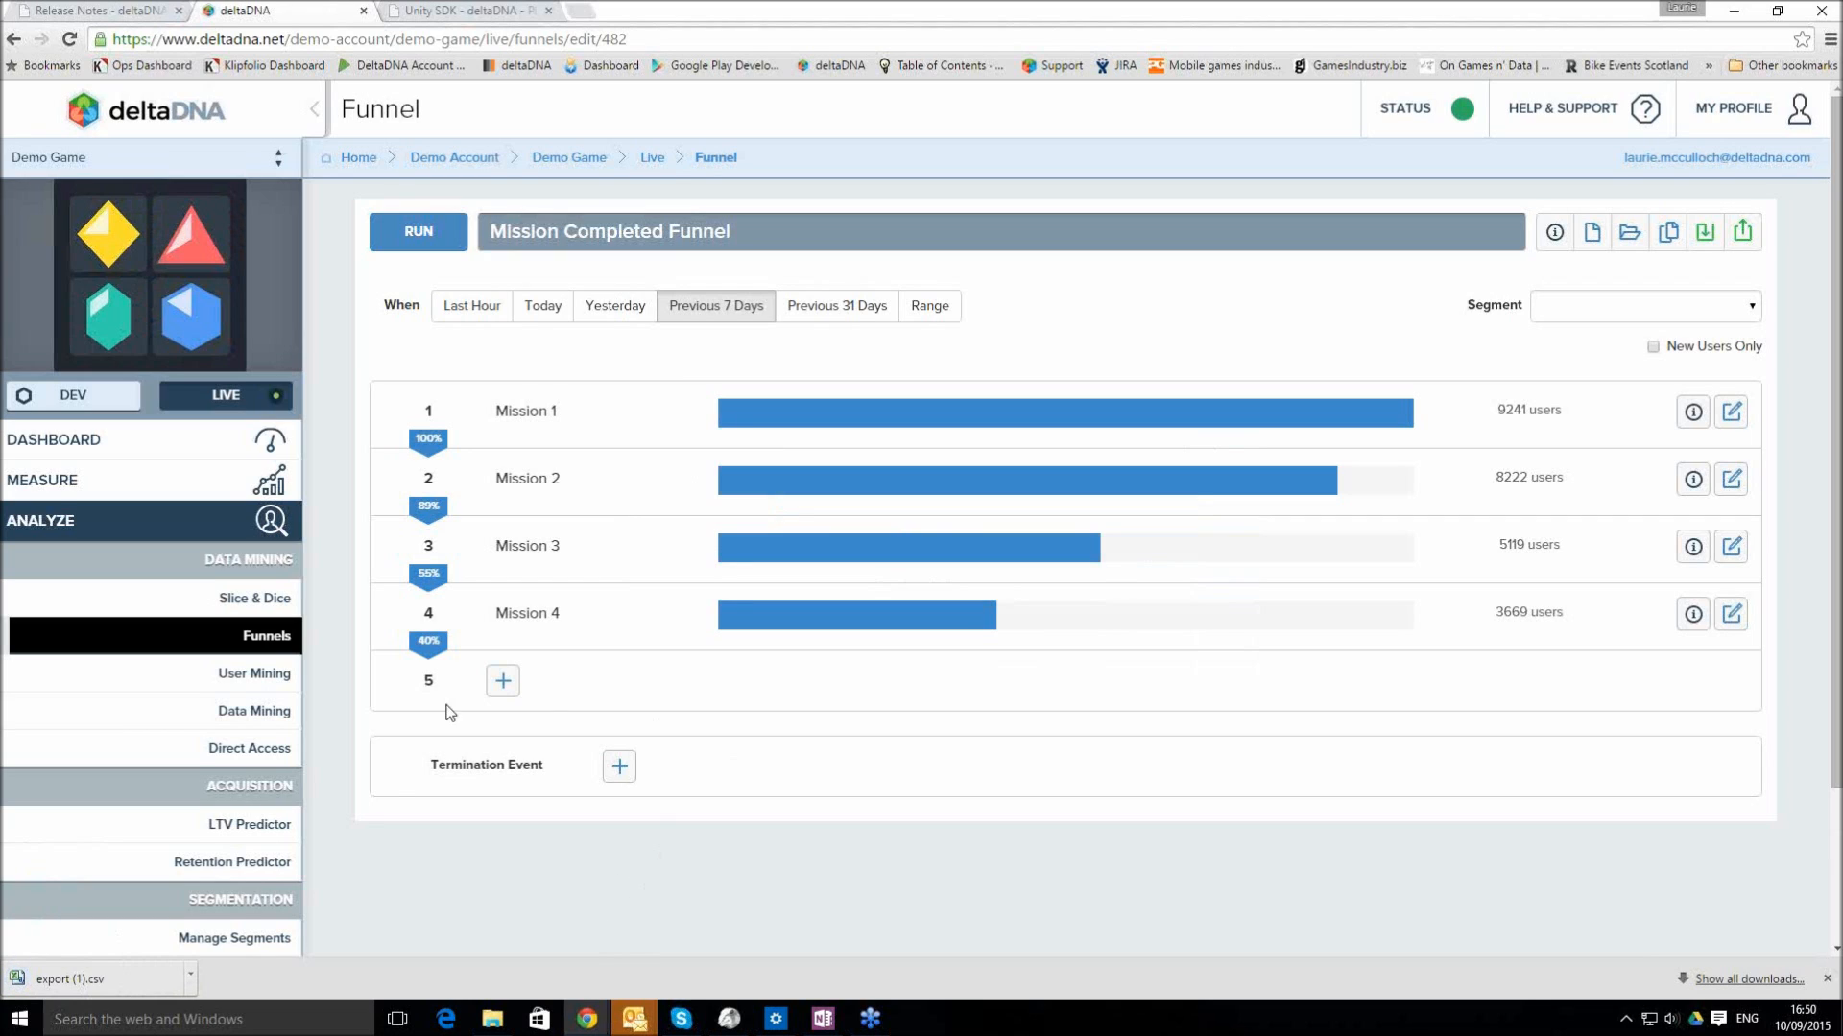
Try out a missionCompleted termination event with a step refinement and a blank fifth funnel step, removing each again
{"action": "left_click", "coordinate": [619, 767]}
{"action": "left_click", "coordinate": [720, 775]}
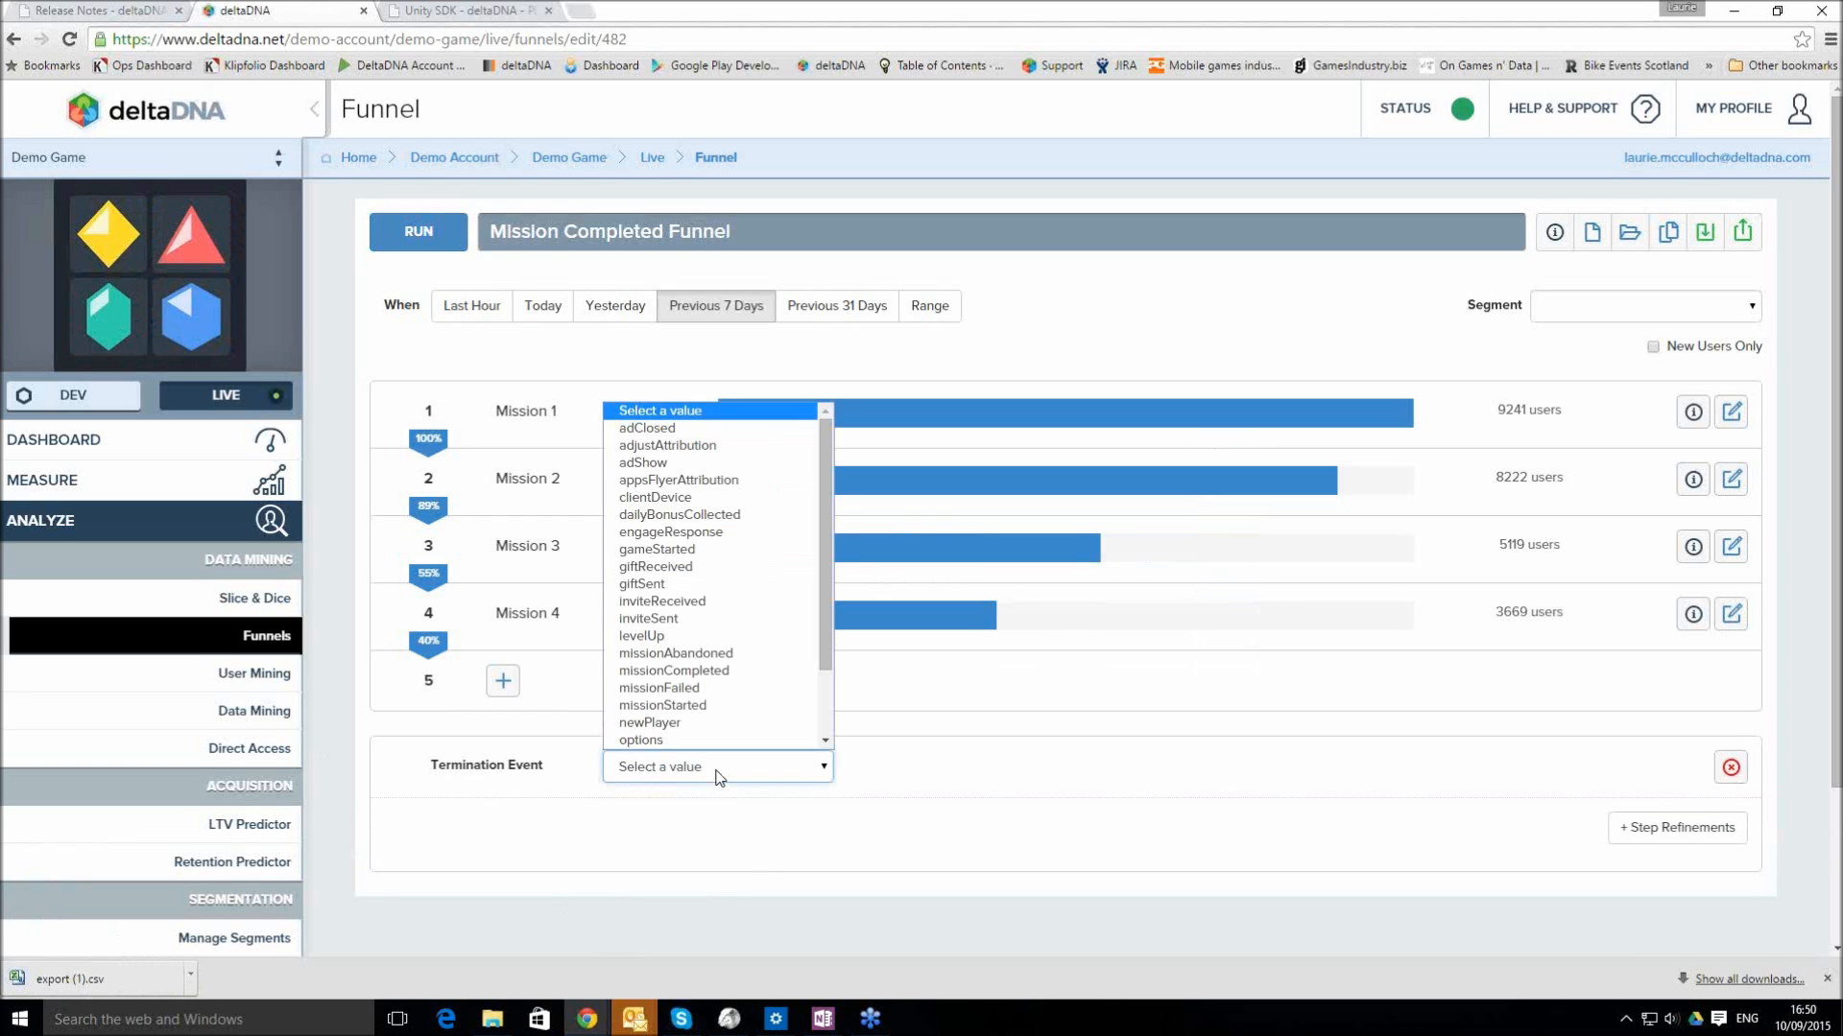
{"action": "left_click", "coordinate": [680, 673]}
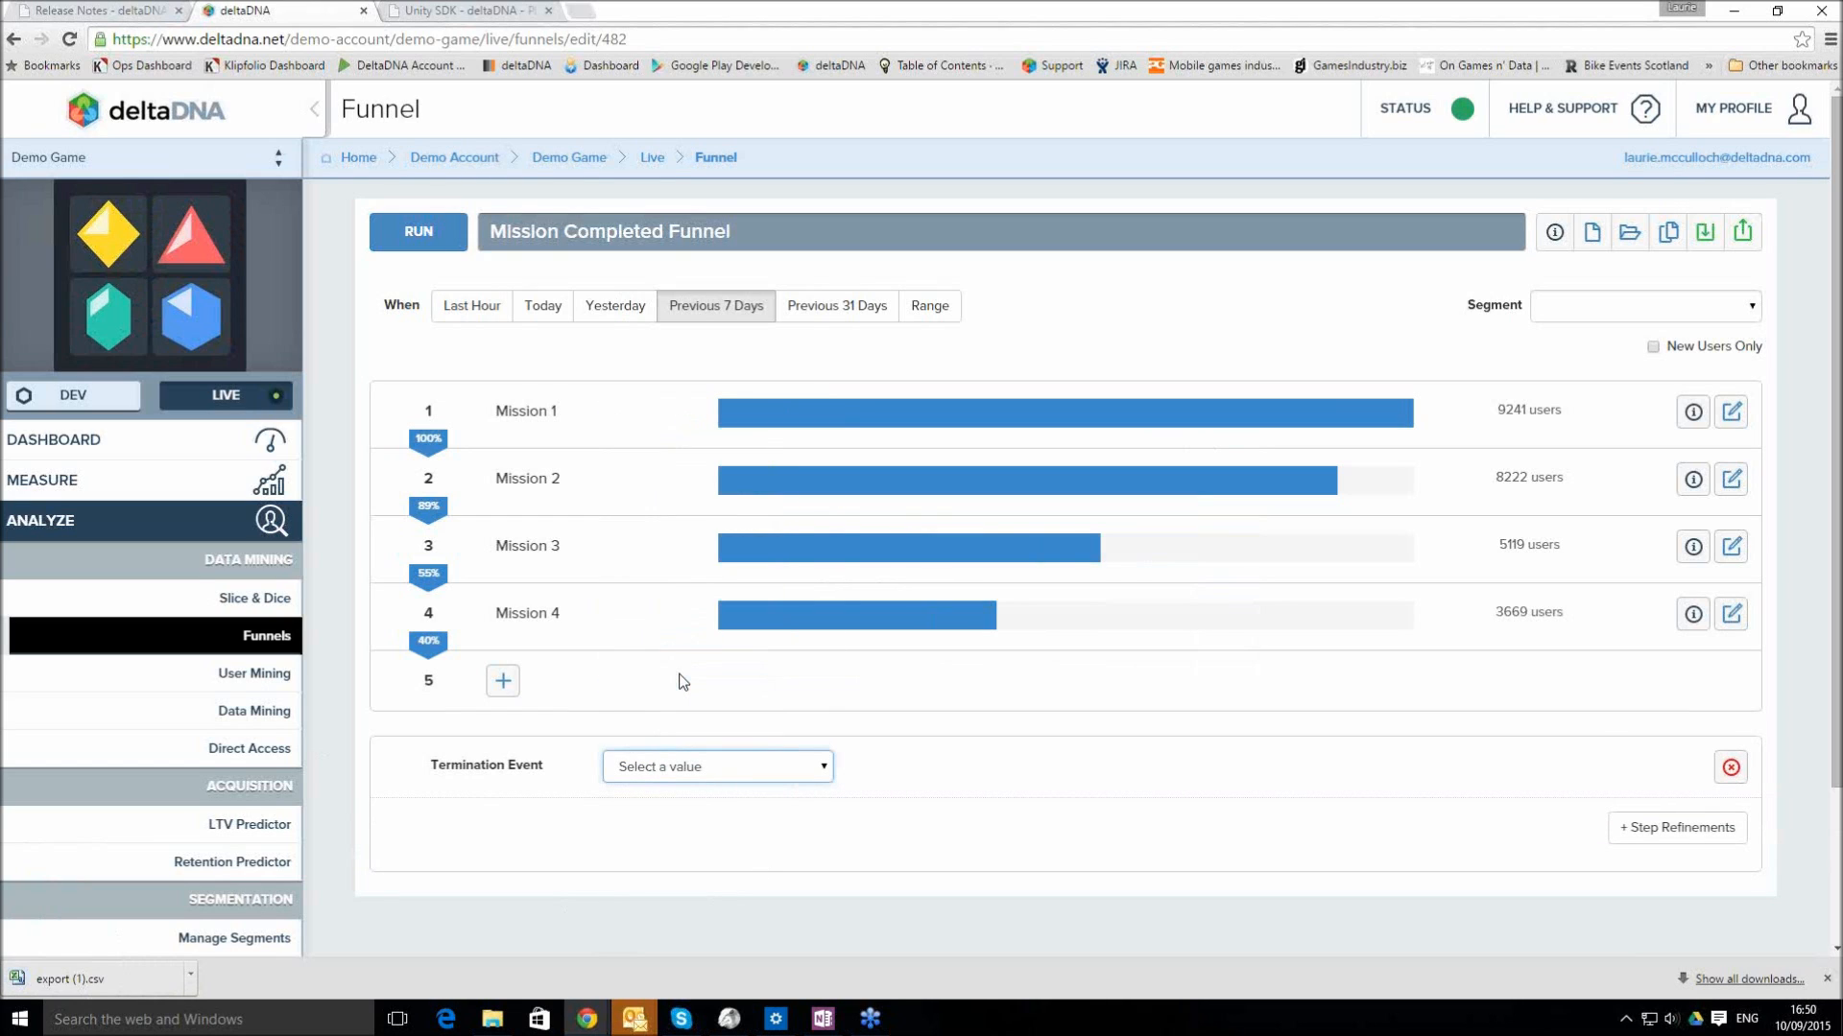
{"action": "left_click", "coordinate": [1678, 828]}
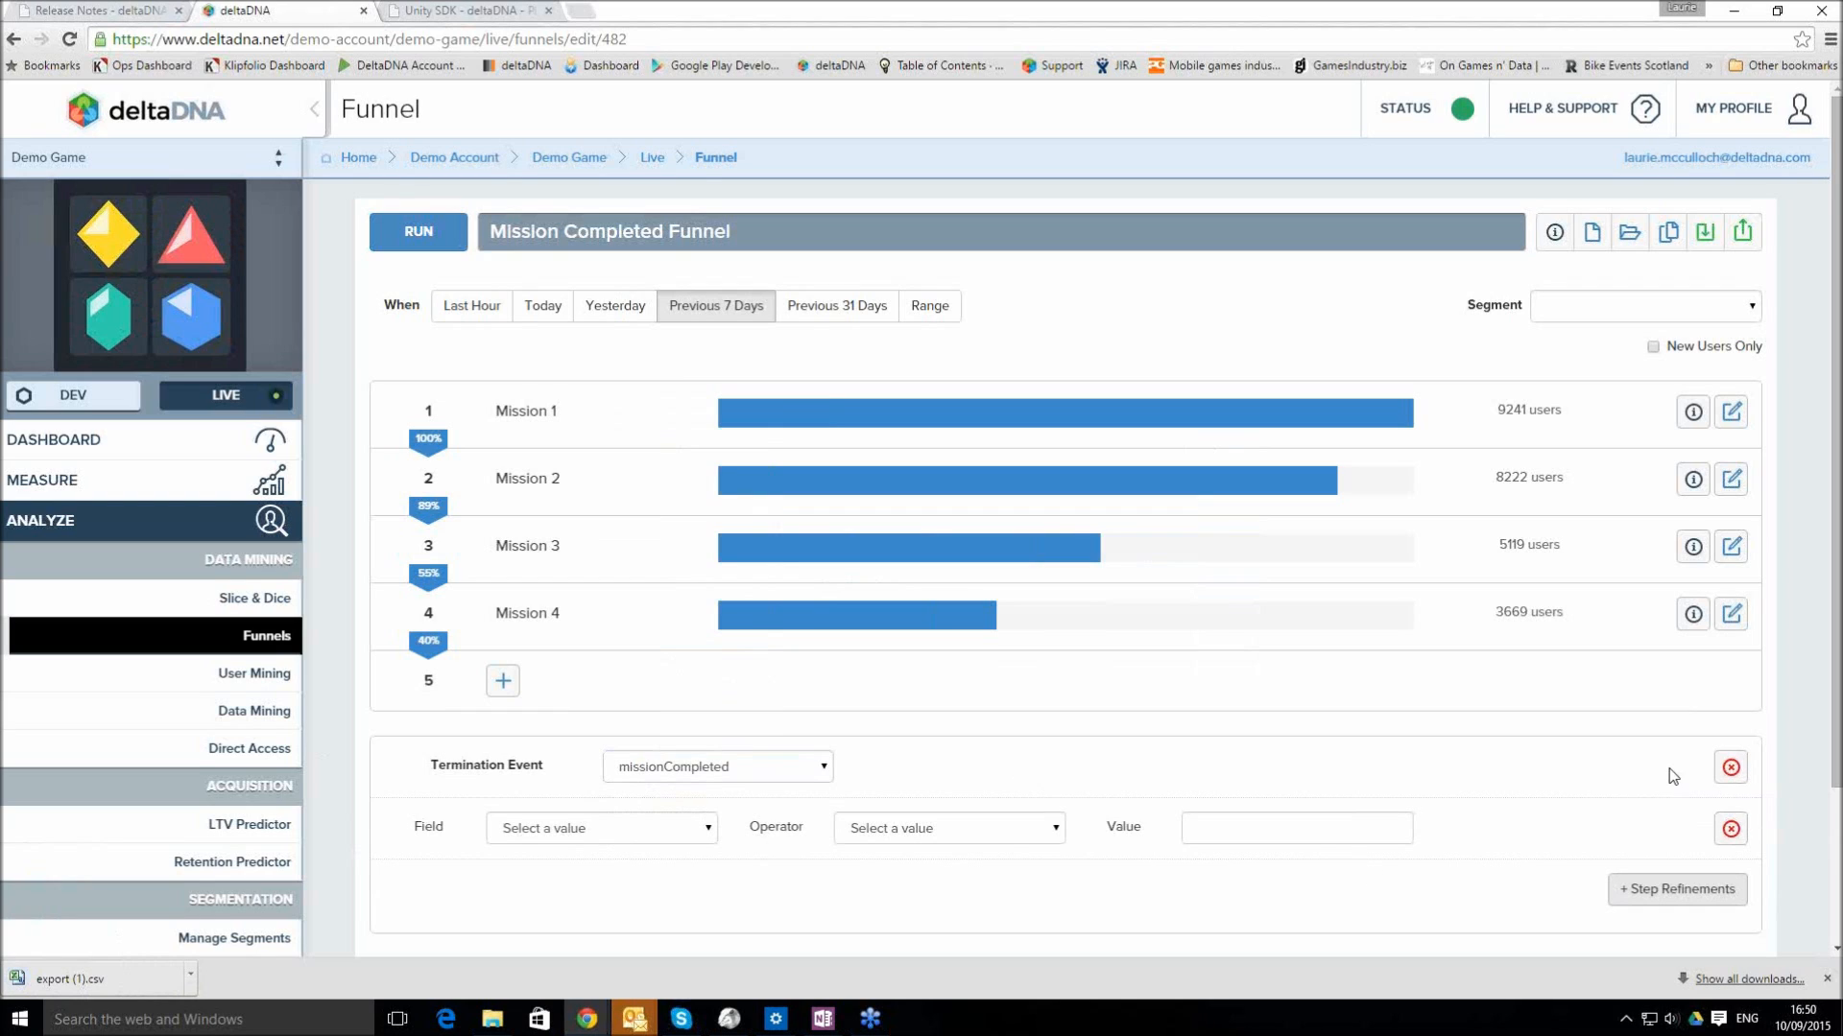
{"action": "left_click", "coordinate": [1730, 828]}
{"action": "left_click", "coordinate": [1730, 767]}
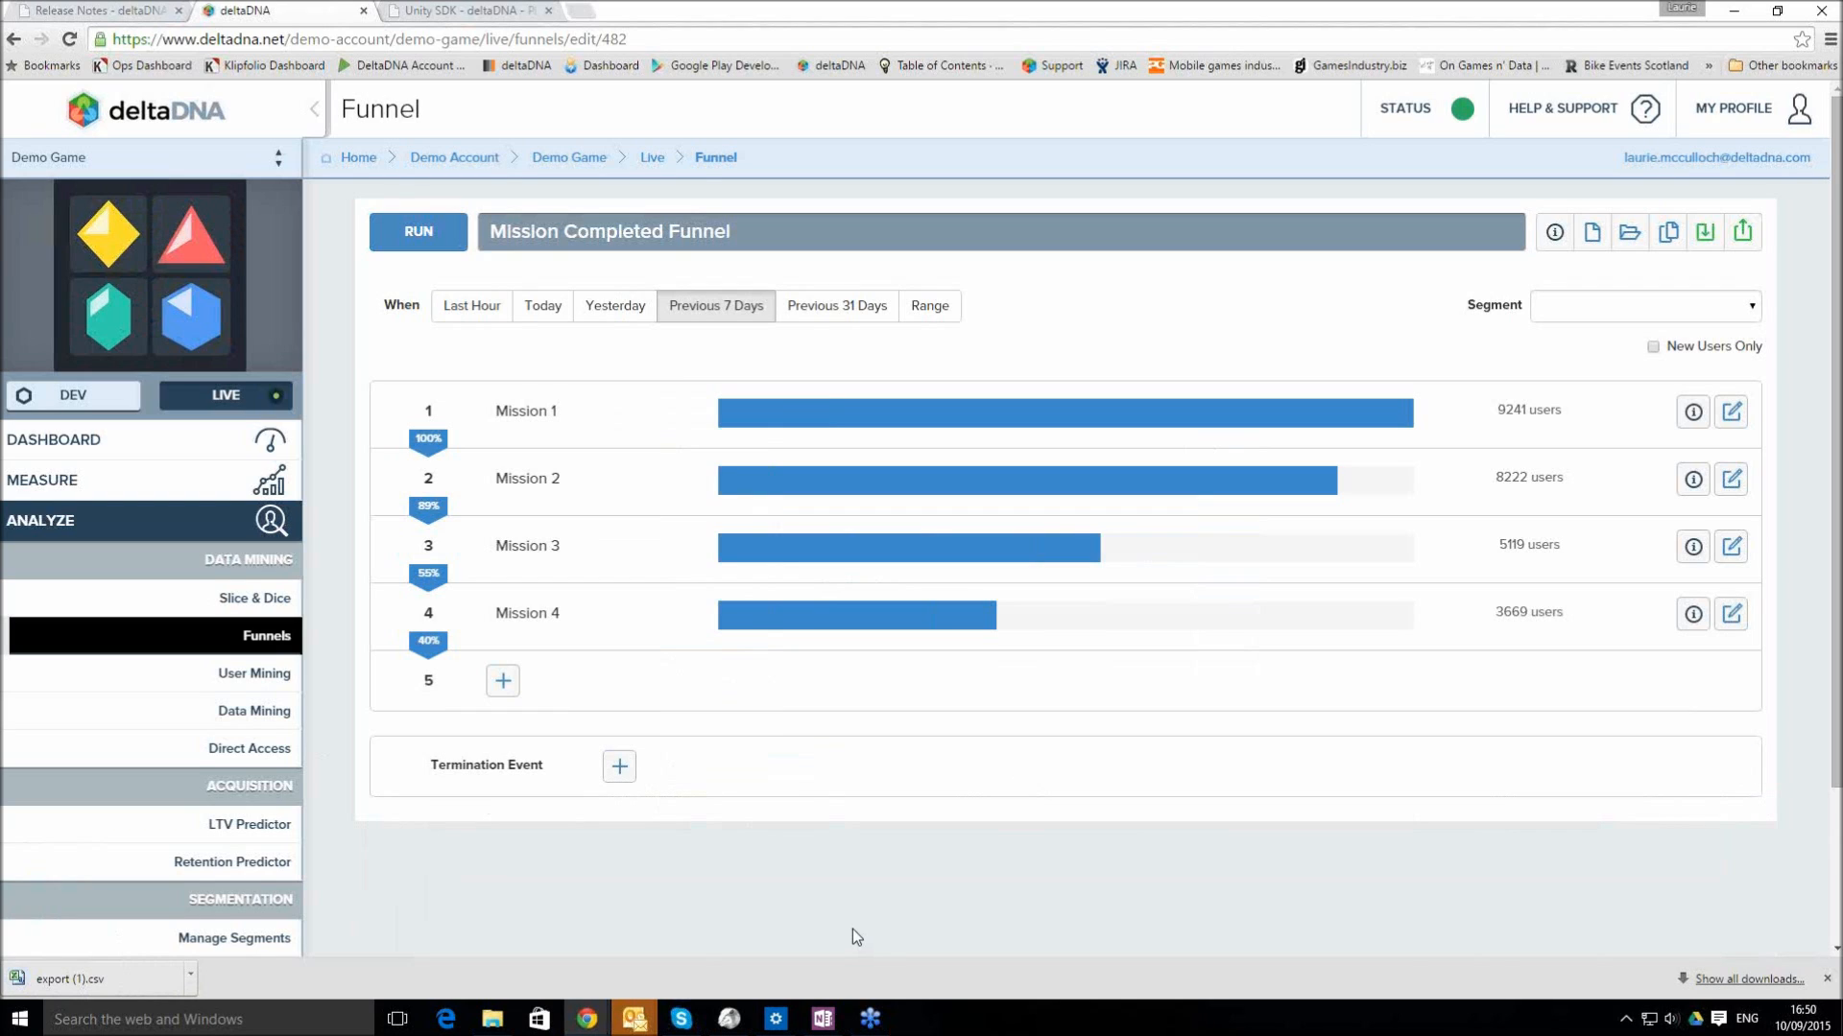
{"action": "left_click", "coordinate": [503, 681]}
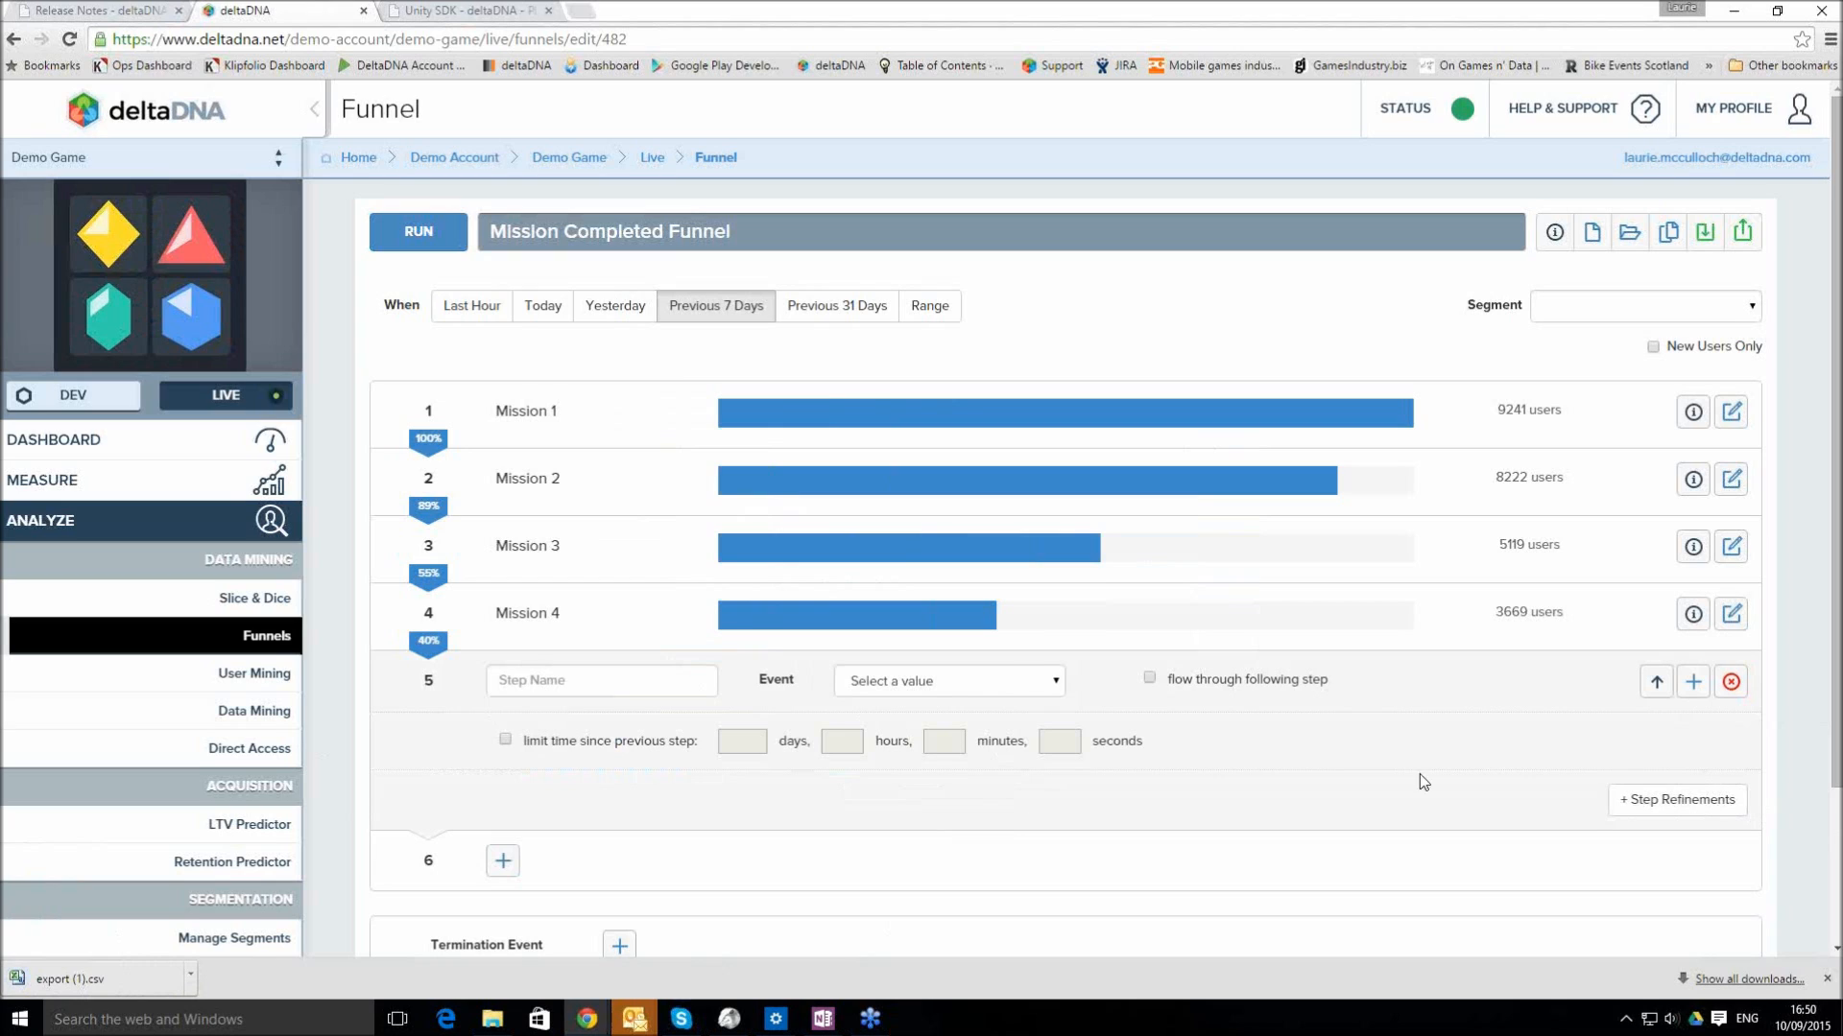
{"action": "left_click", "coordinate": [1730, 683]}
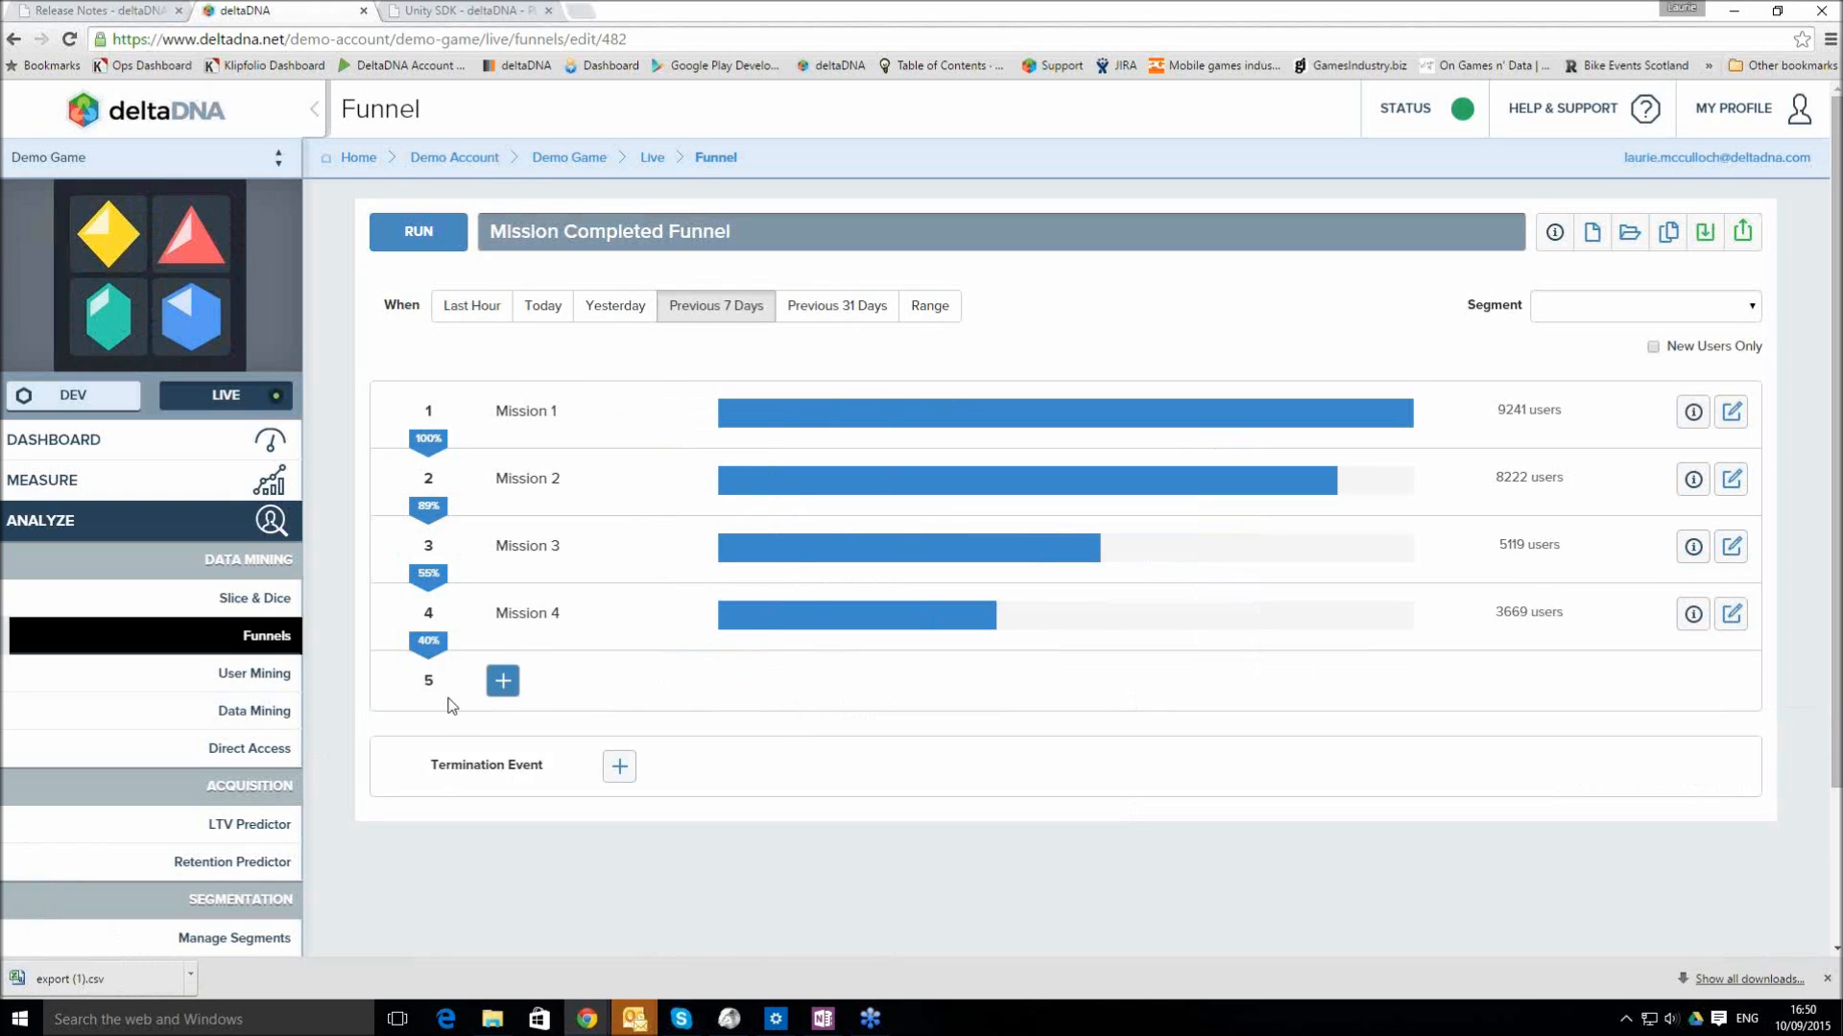
Insert a funnel step named "new Step" directly after Mission 3
{"action": "left_click", "coordinate": [1735, 547]}
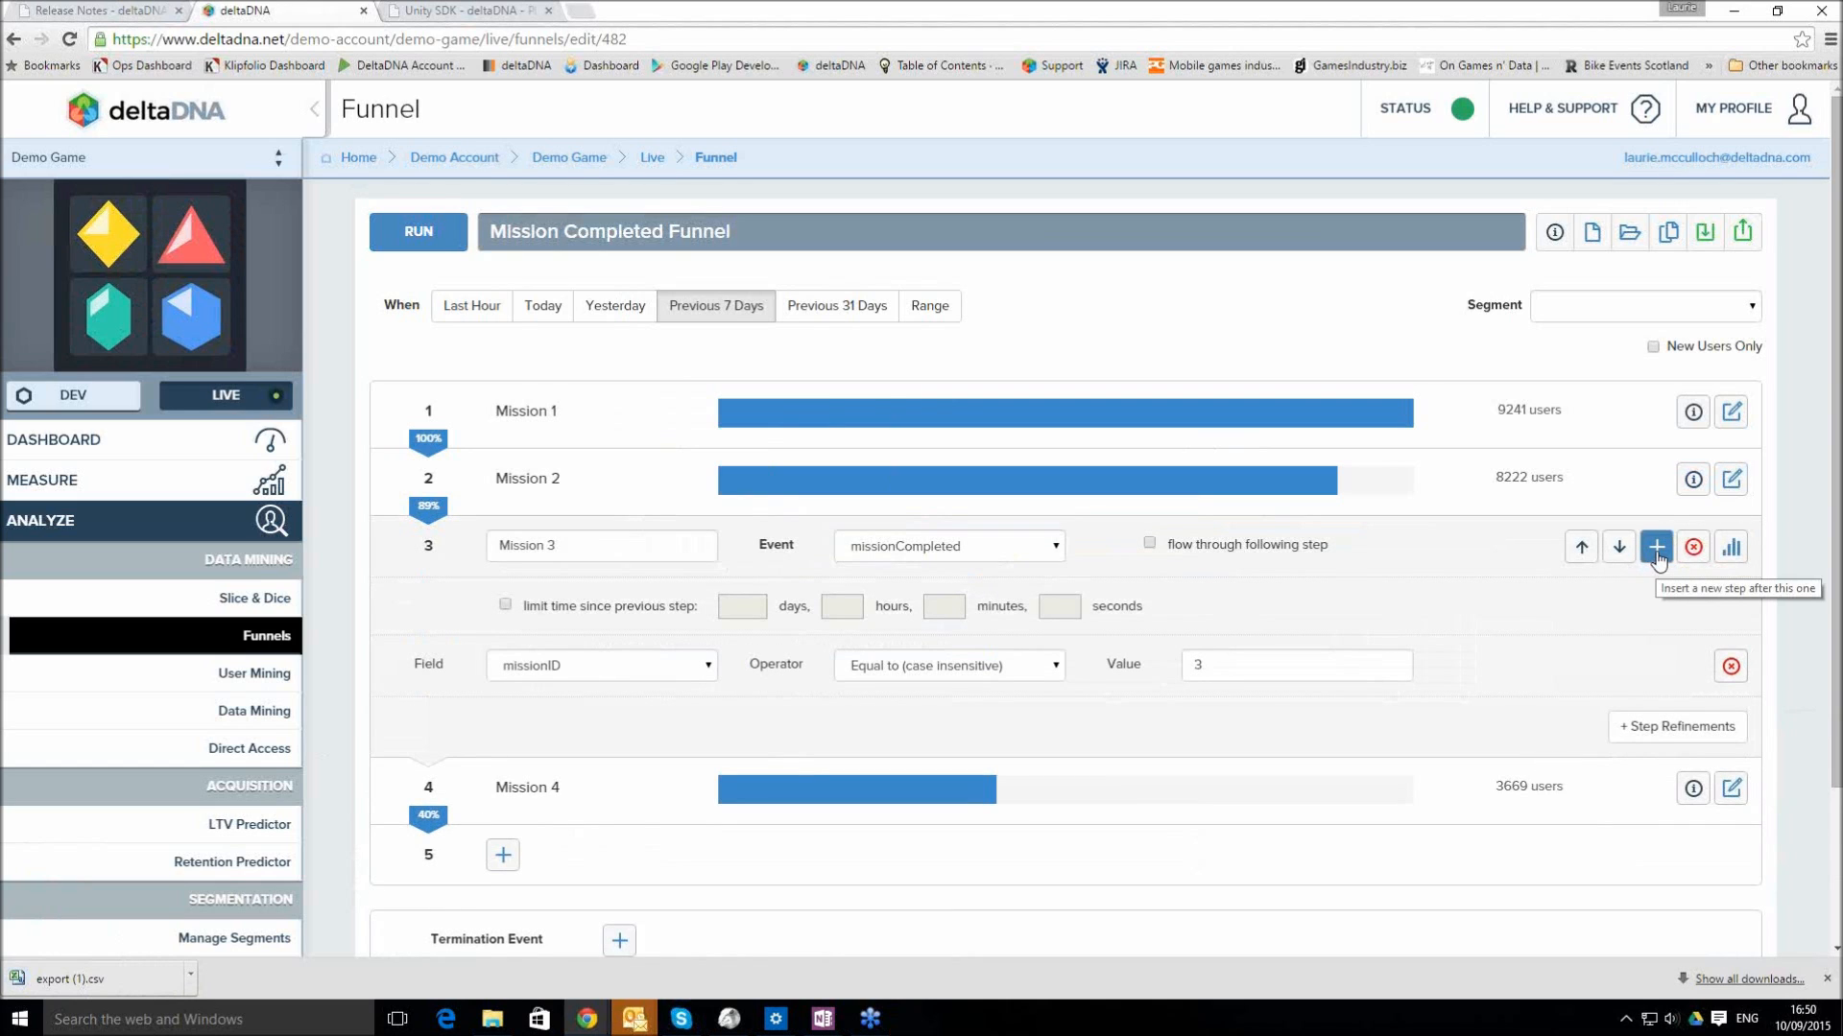
{"action": "left_click", "coordinate": [1657, 547]}
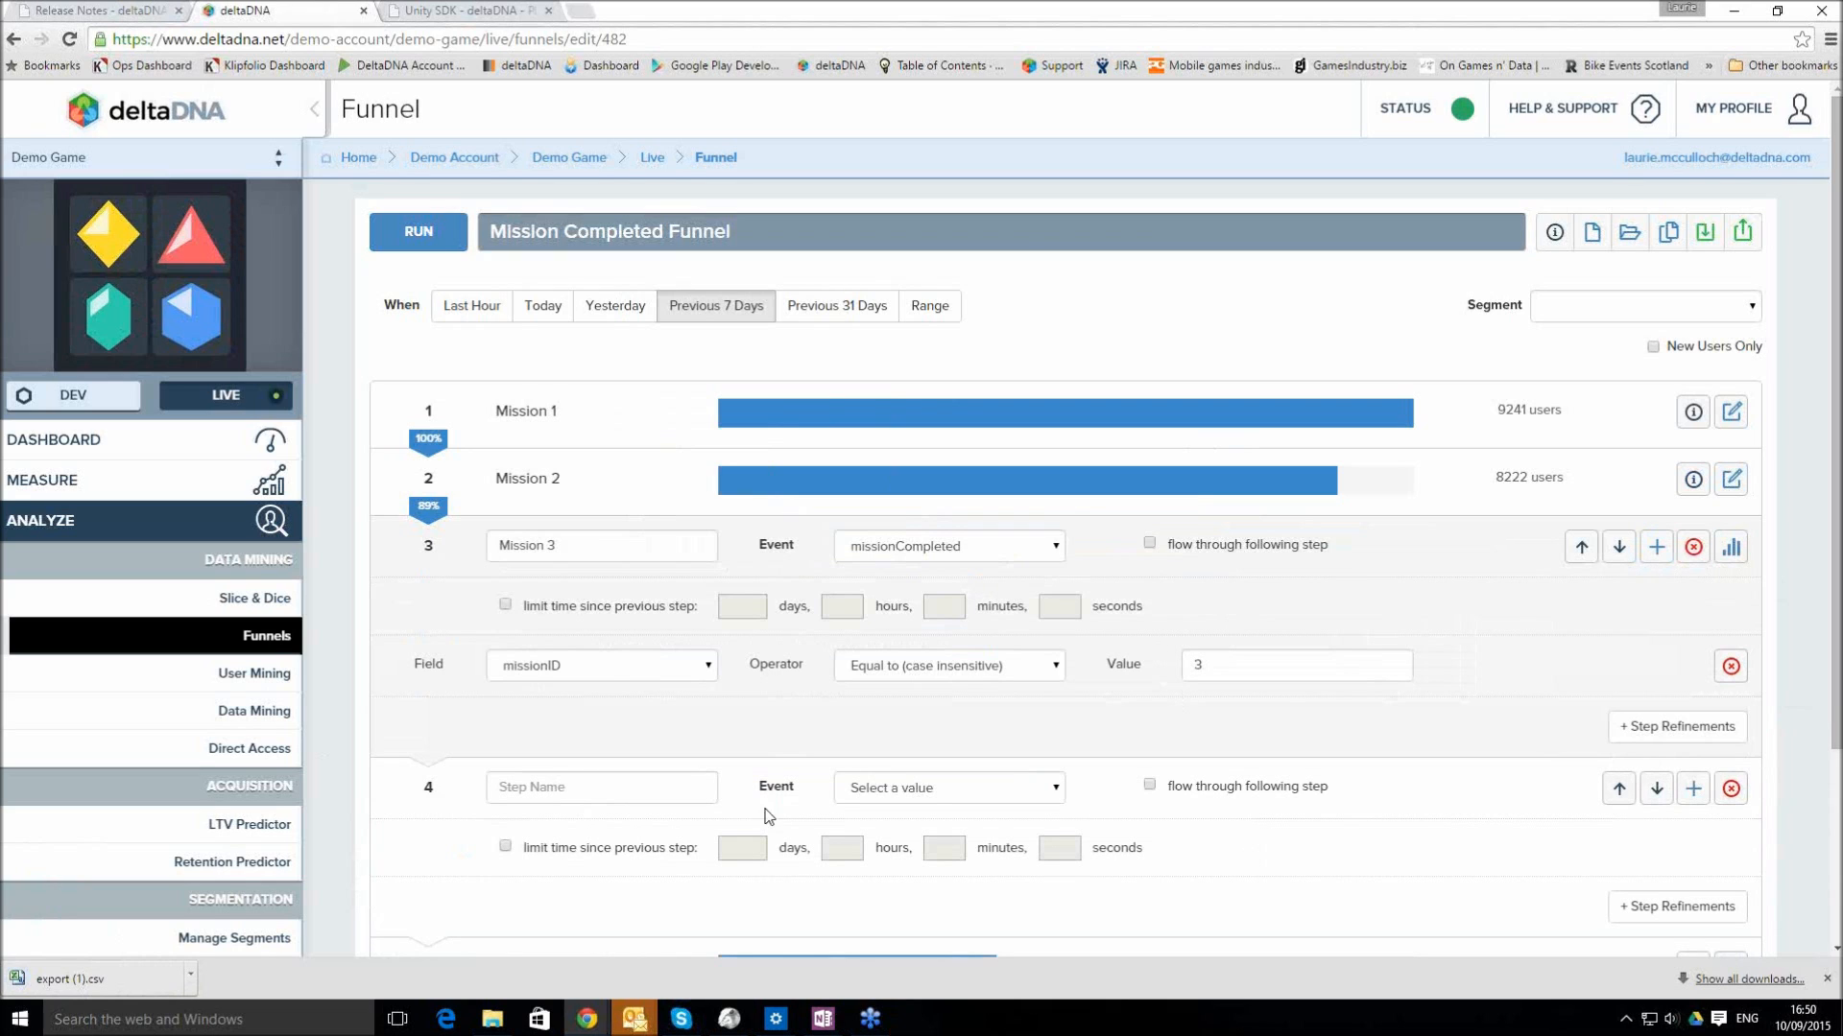
{"action": "scroll", "coordinate": [1219, 732], "scroll_direction": "down", "scroll_amount": 1}
{"action": "scroll", "coordinate": [1219, 732], "scroll_direction": "down", "scroll_amount": 1}
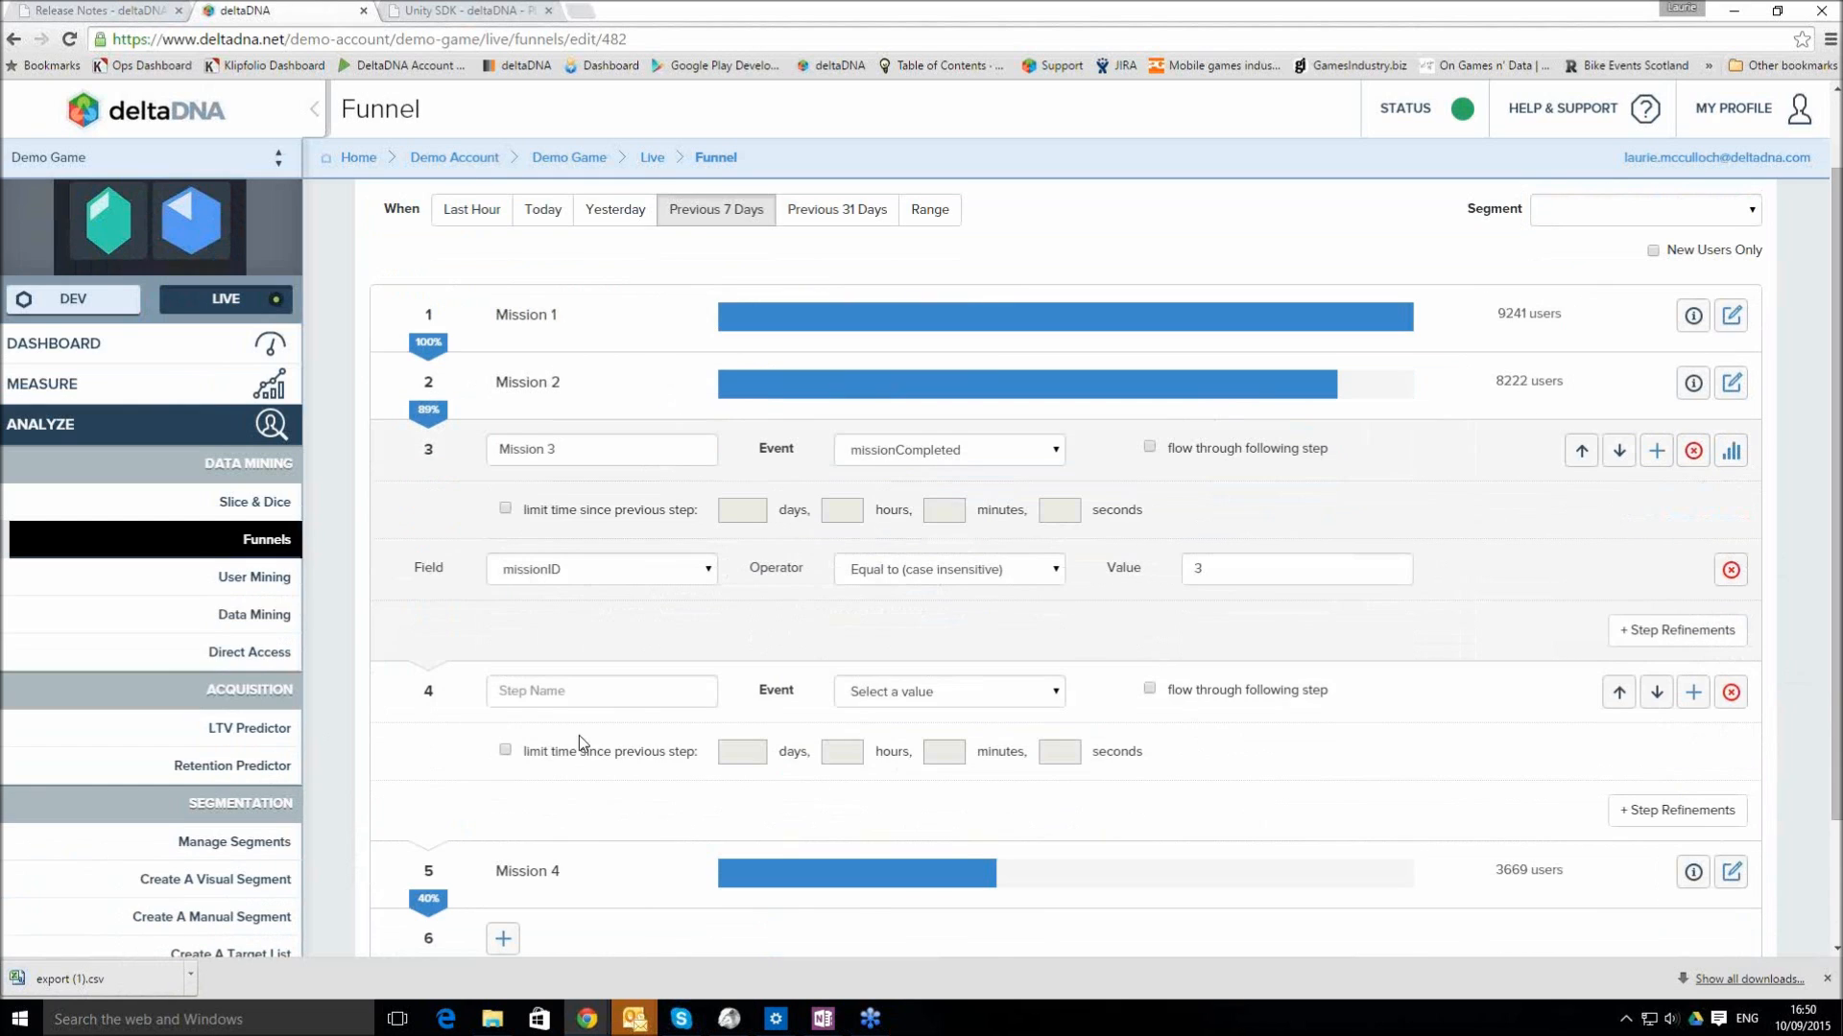
{"action": "left_click", "coordinate": [589, 703]}
{"action": "type", "text": "n"}
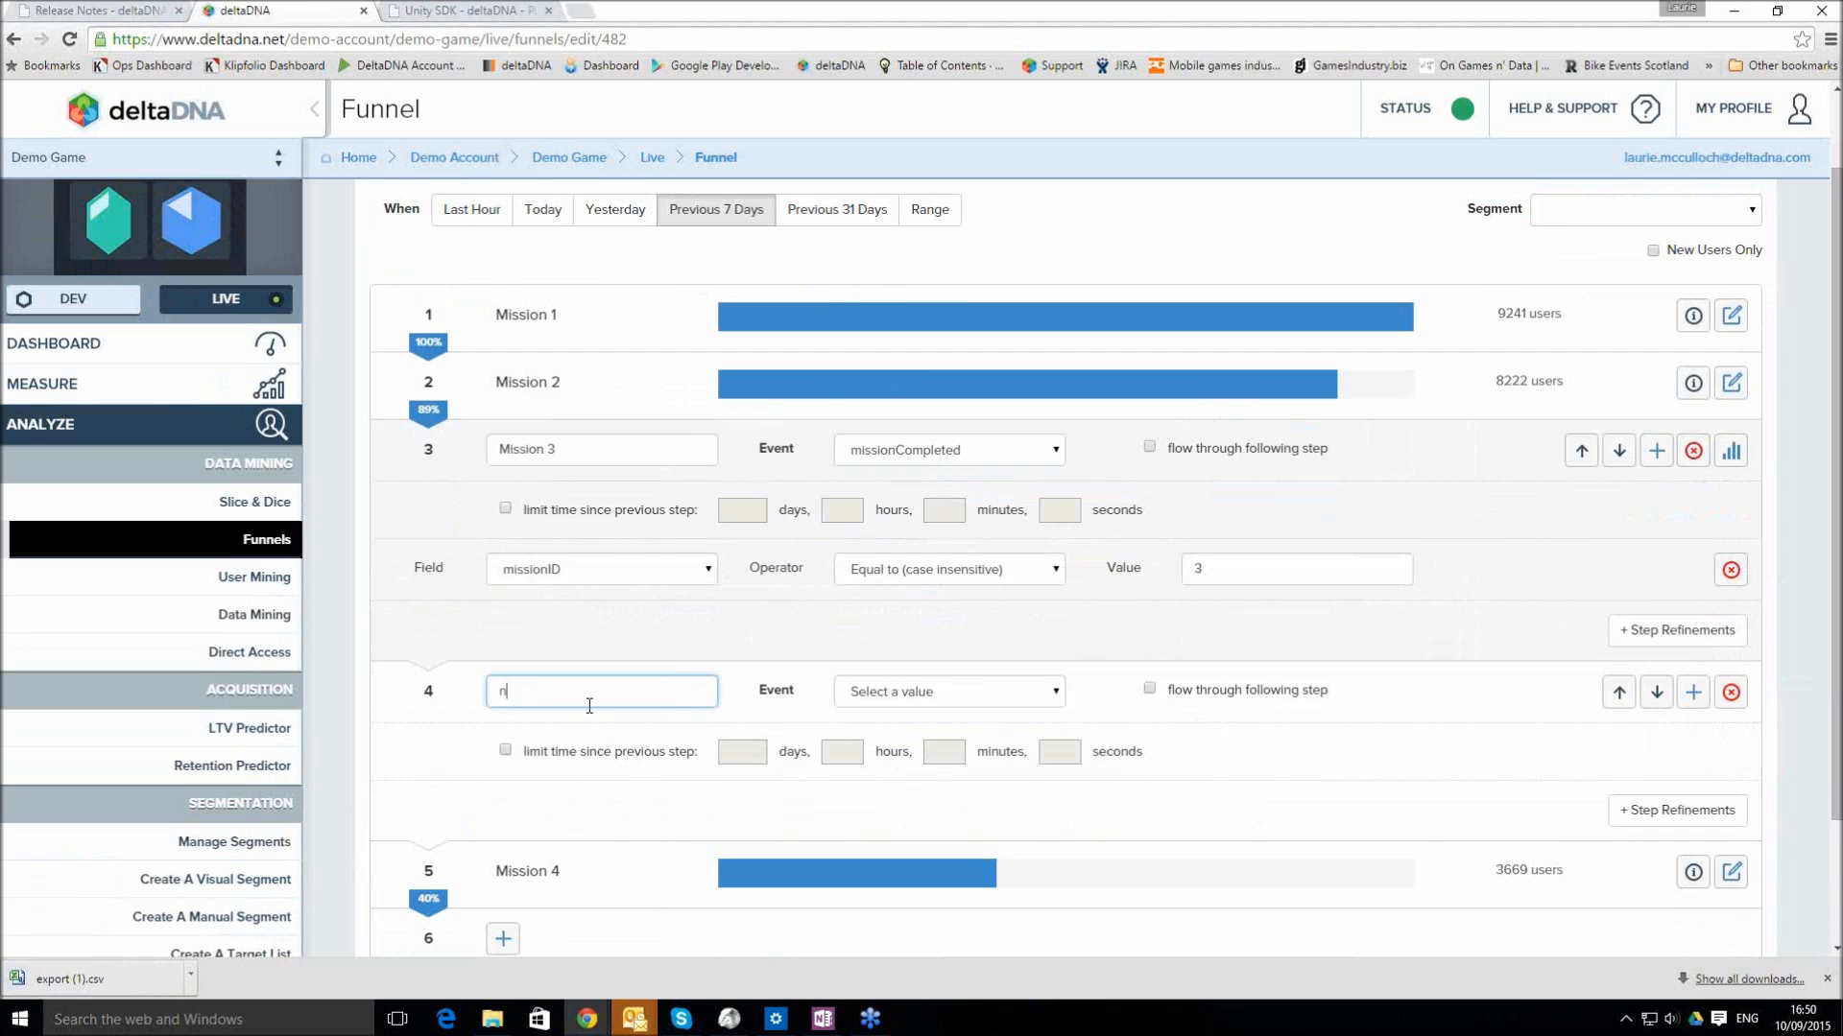
{"action": "type", "text": "ew Step"}
Move "new Step" up to second place and delete it, and toggle Mission 2's time limit on and off
{"action": "left_click", "coordinate": [1619, 697]}
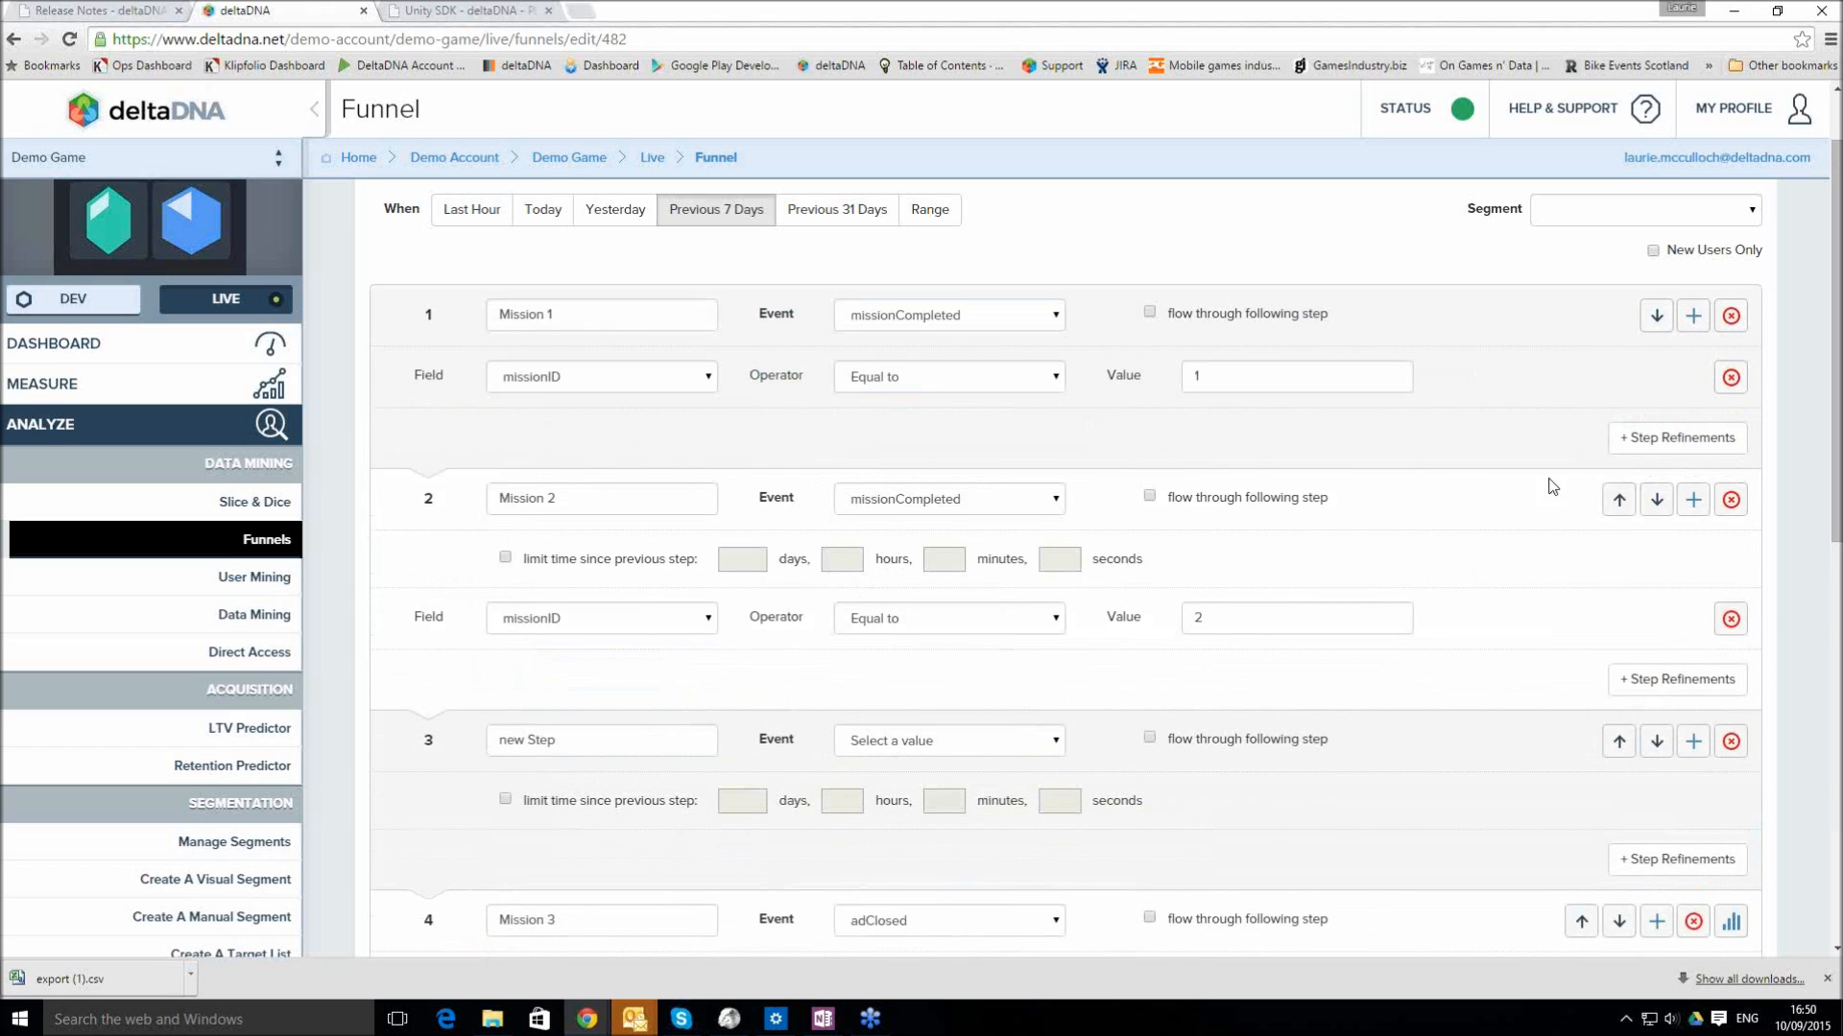
{"action": "left_click", "coordinate": [1619, 741]}
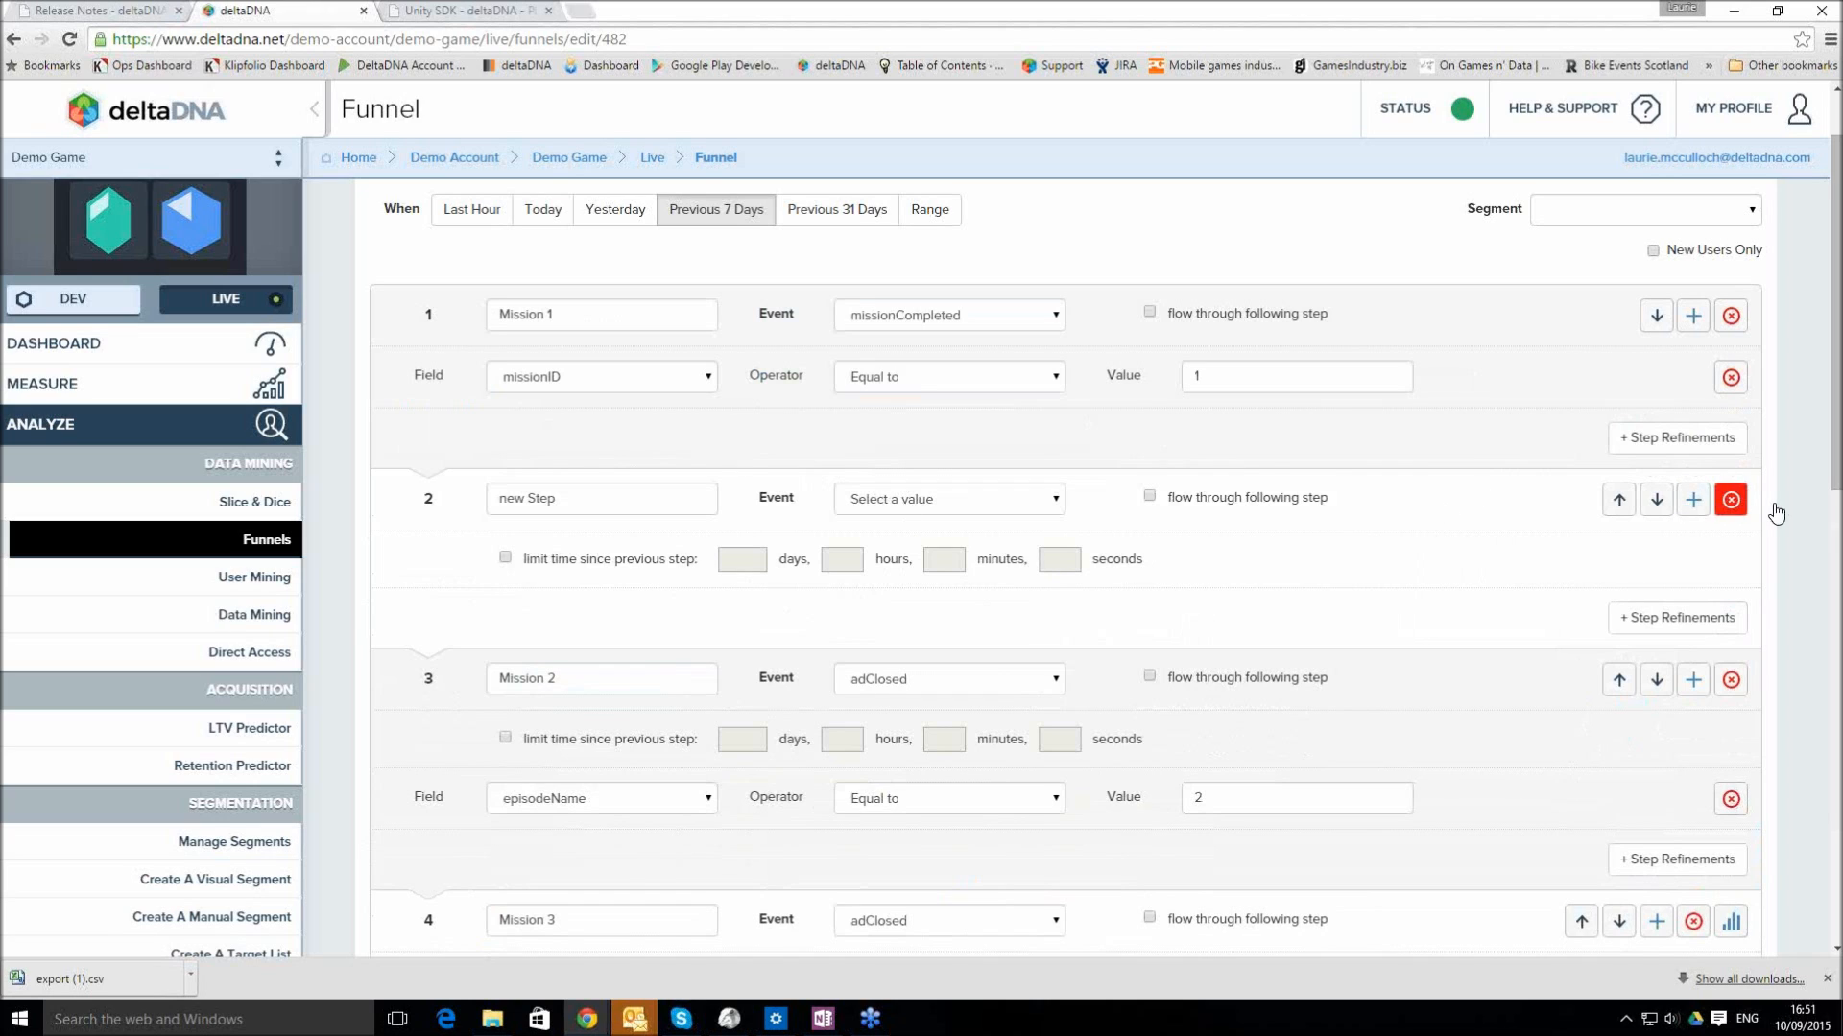
{"action": "left_click", "coordinate": [1731, 500]}
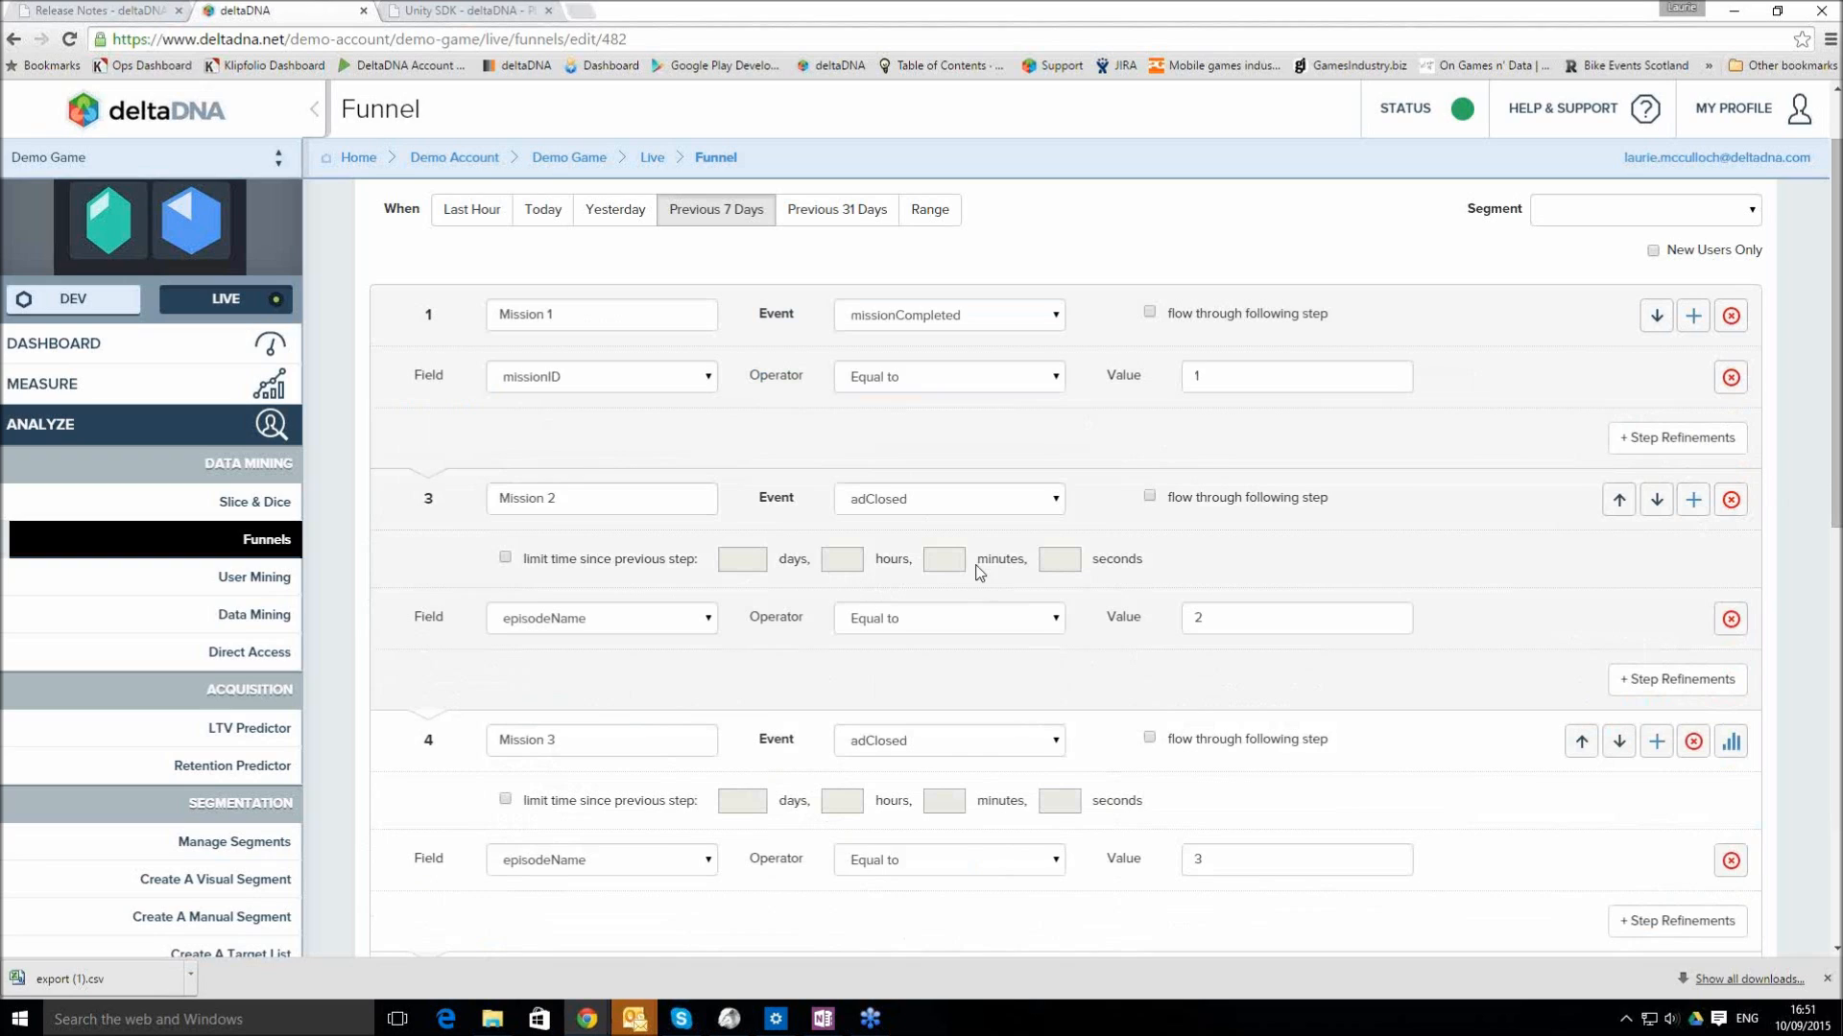
{"action": "left_click", "coordinate": [506, 559]}
{"action": "left_click", "coordinate": [506, 557]}
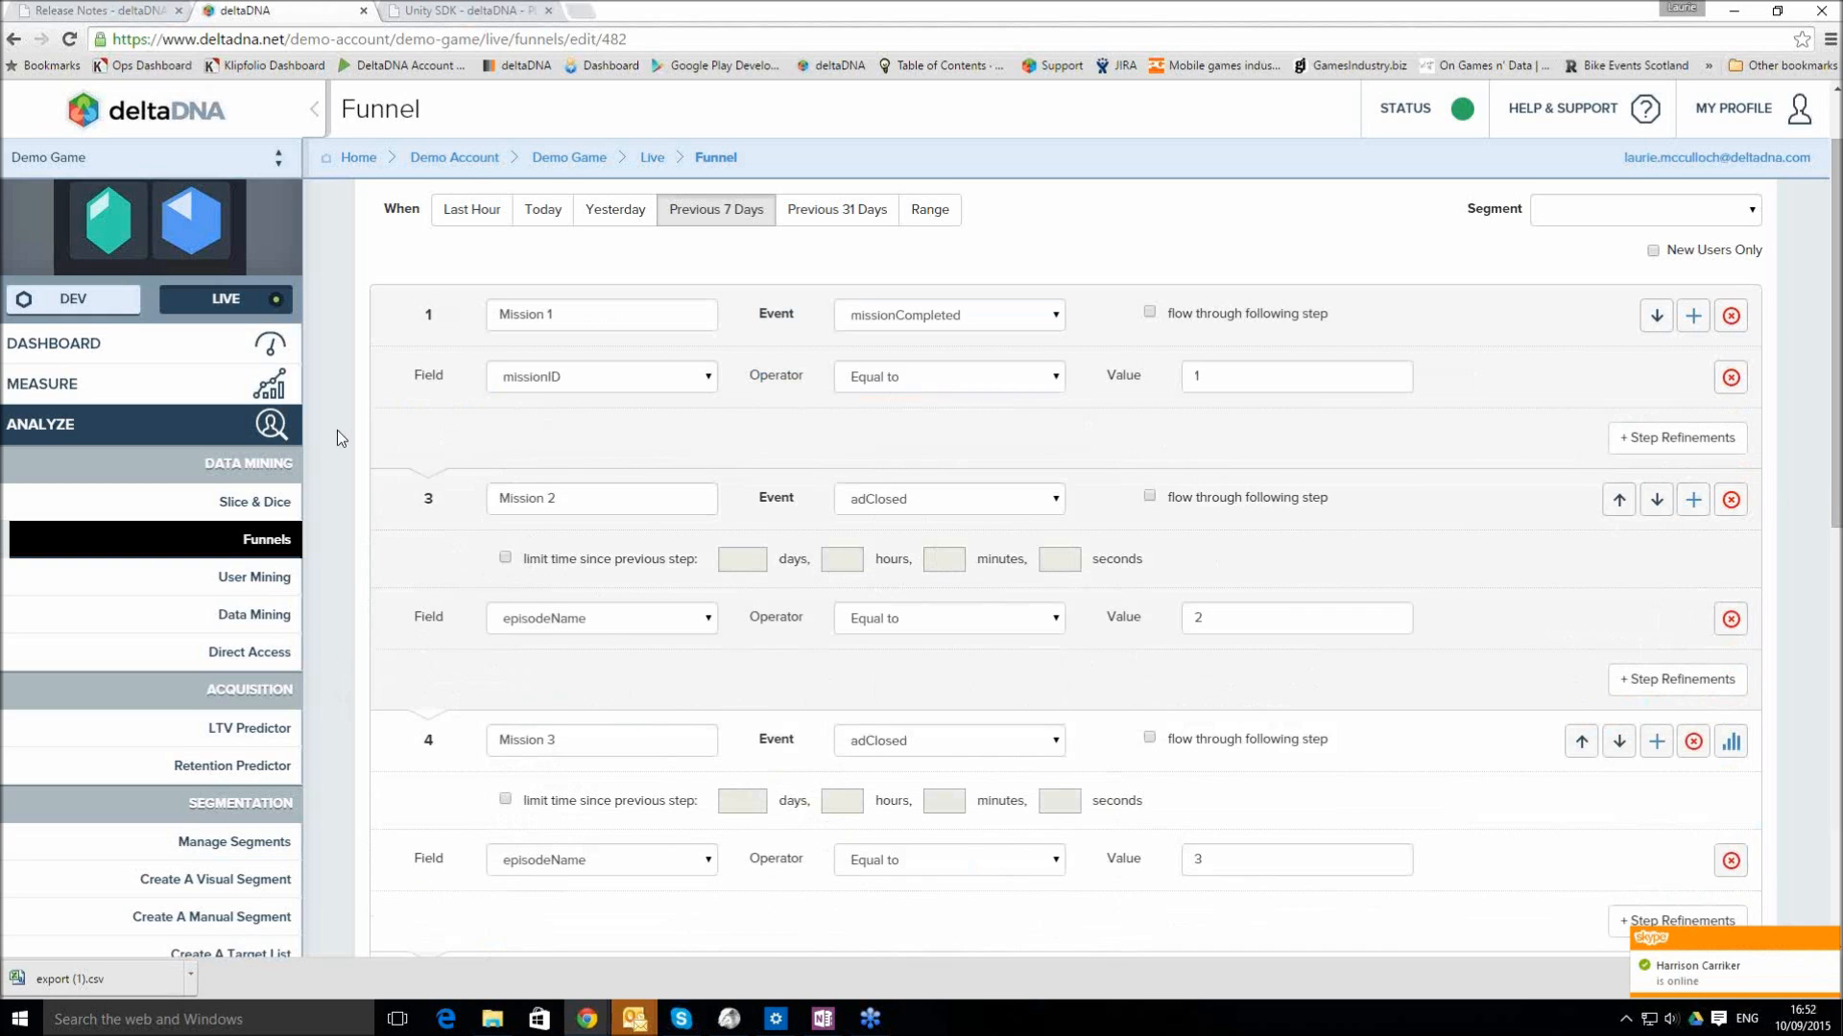
View the Webinar Dashboard and highlight the time it was last refreshed
{"action": "left_click", "coordinate": [269, 359]}
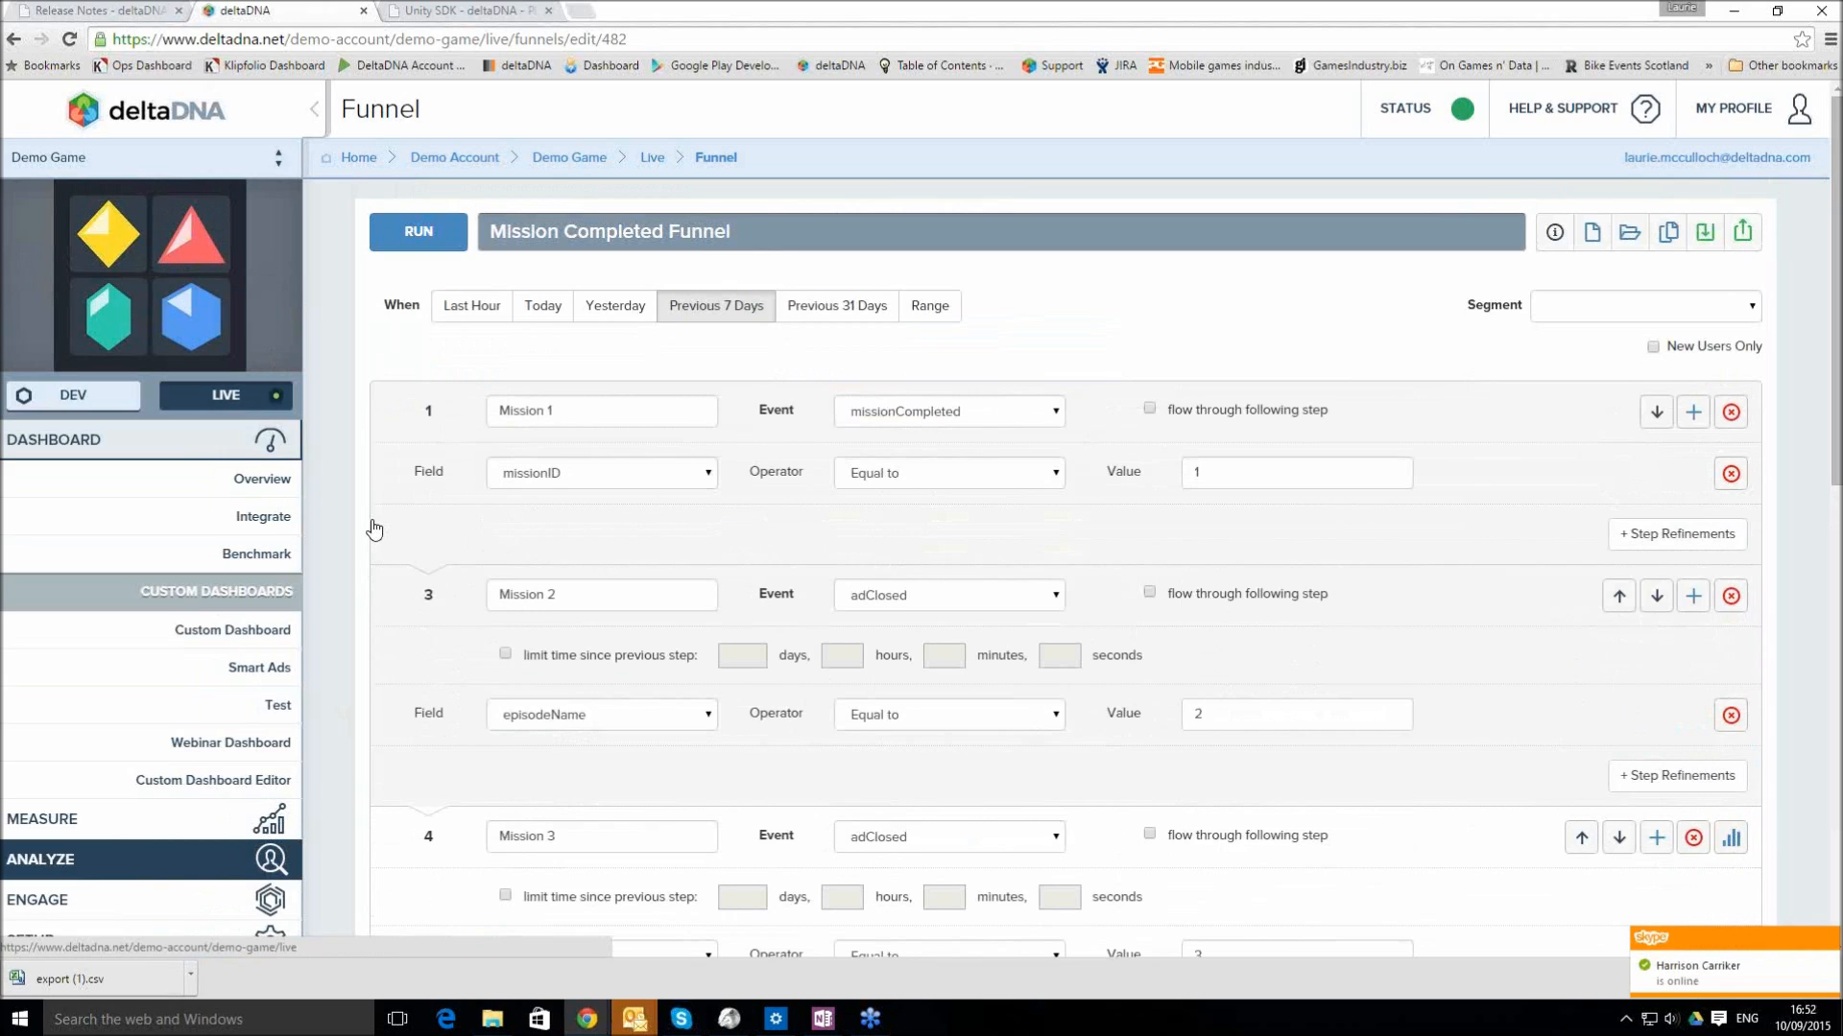
{"action": "left_click", "coordinate": [264, 752]}
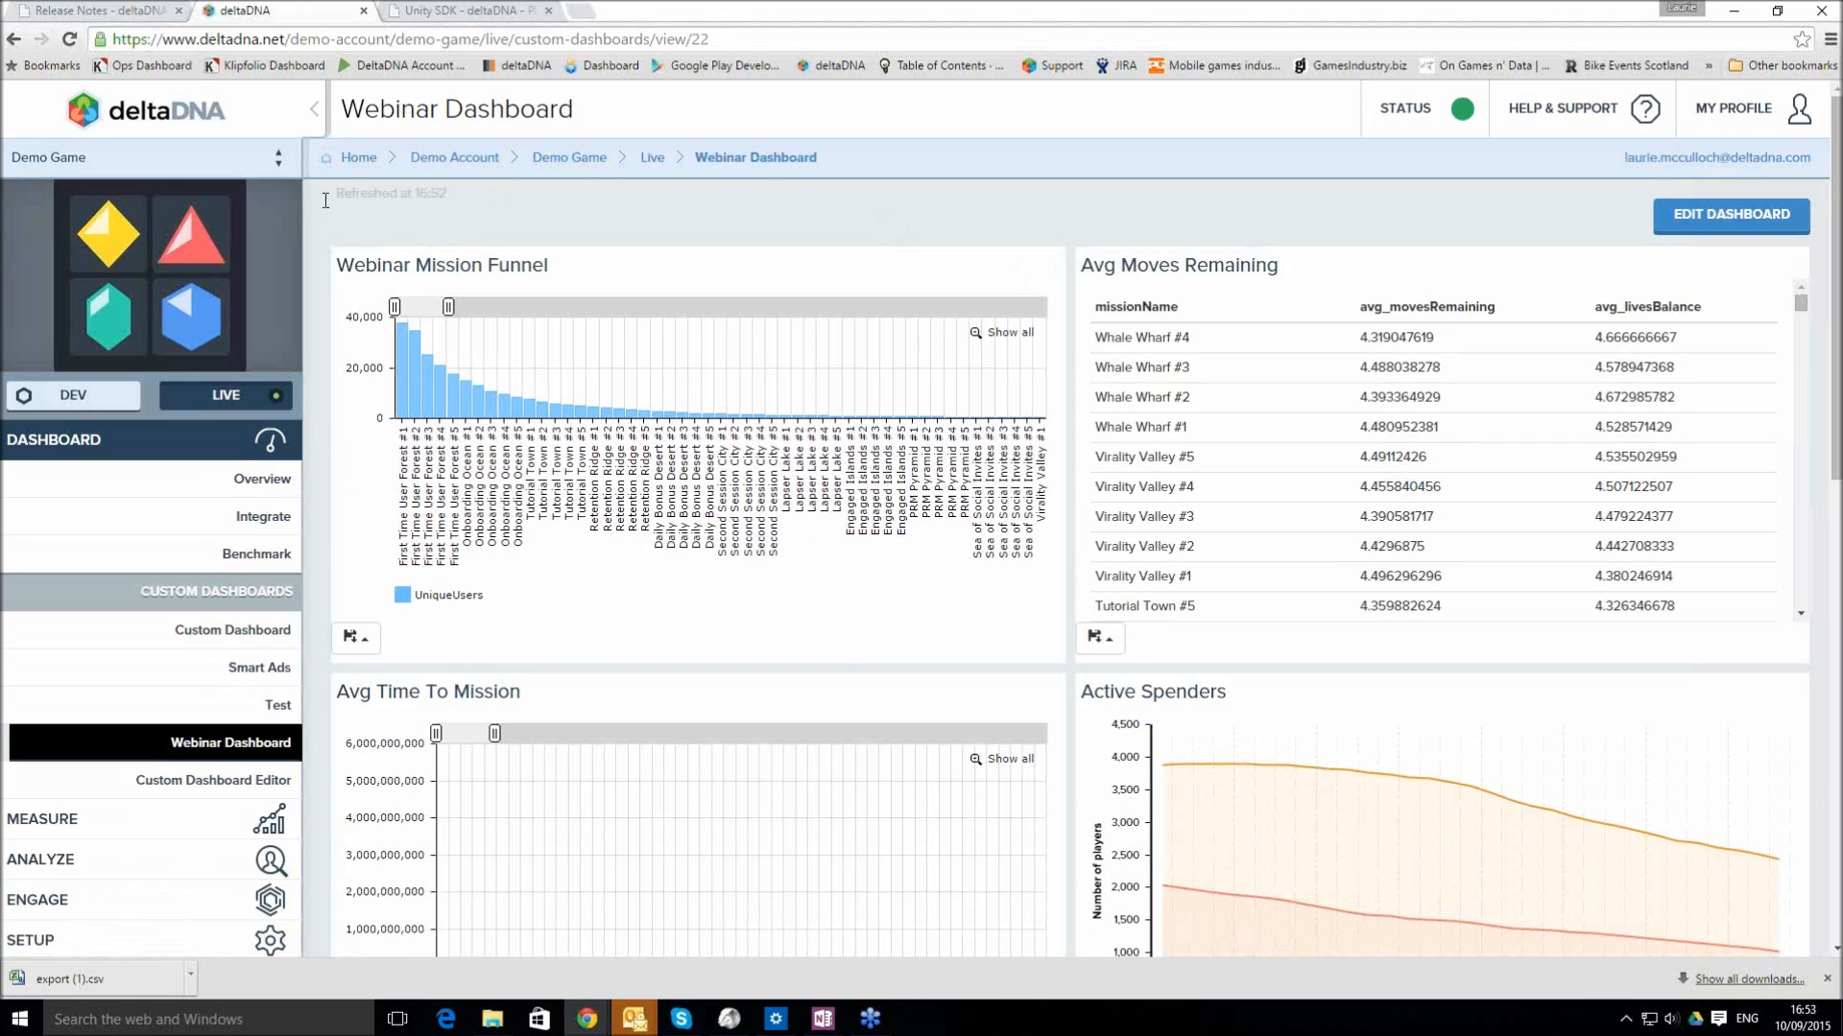
{"action": "left_click_drag", "start_coordinate": [339, 196], "coordinate": [446, 192]}
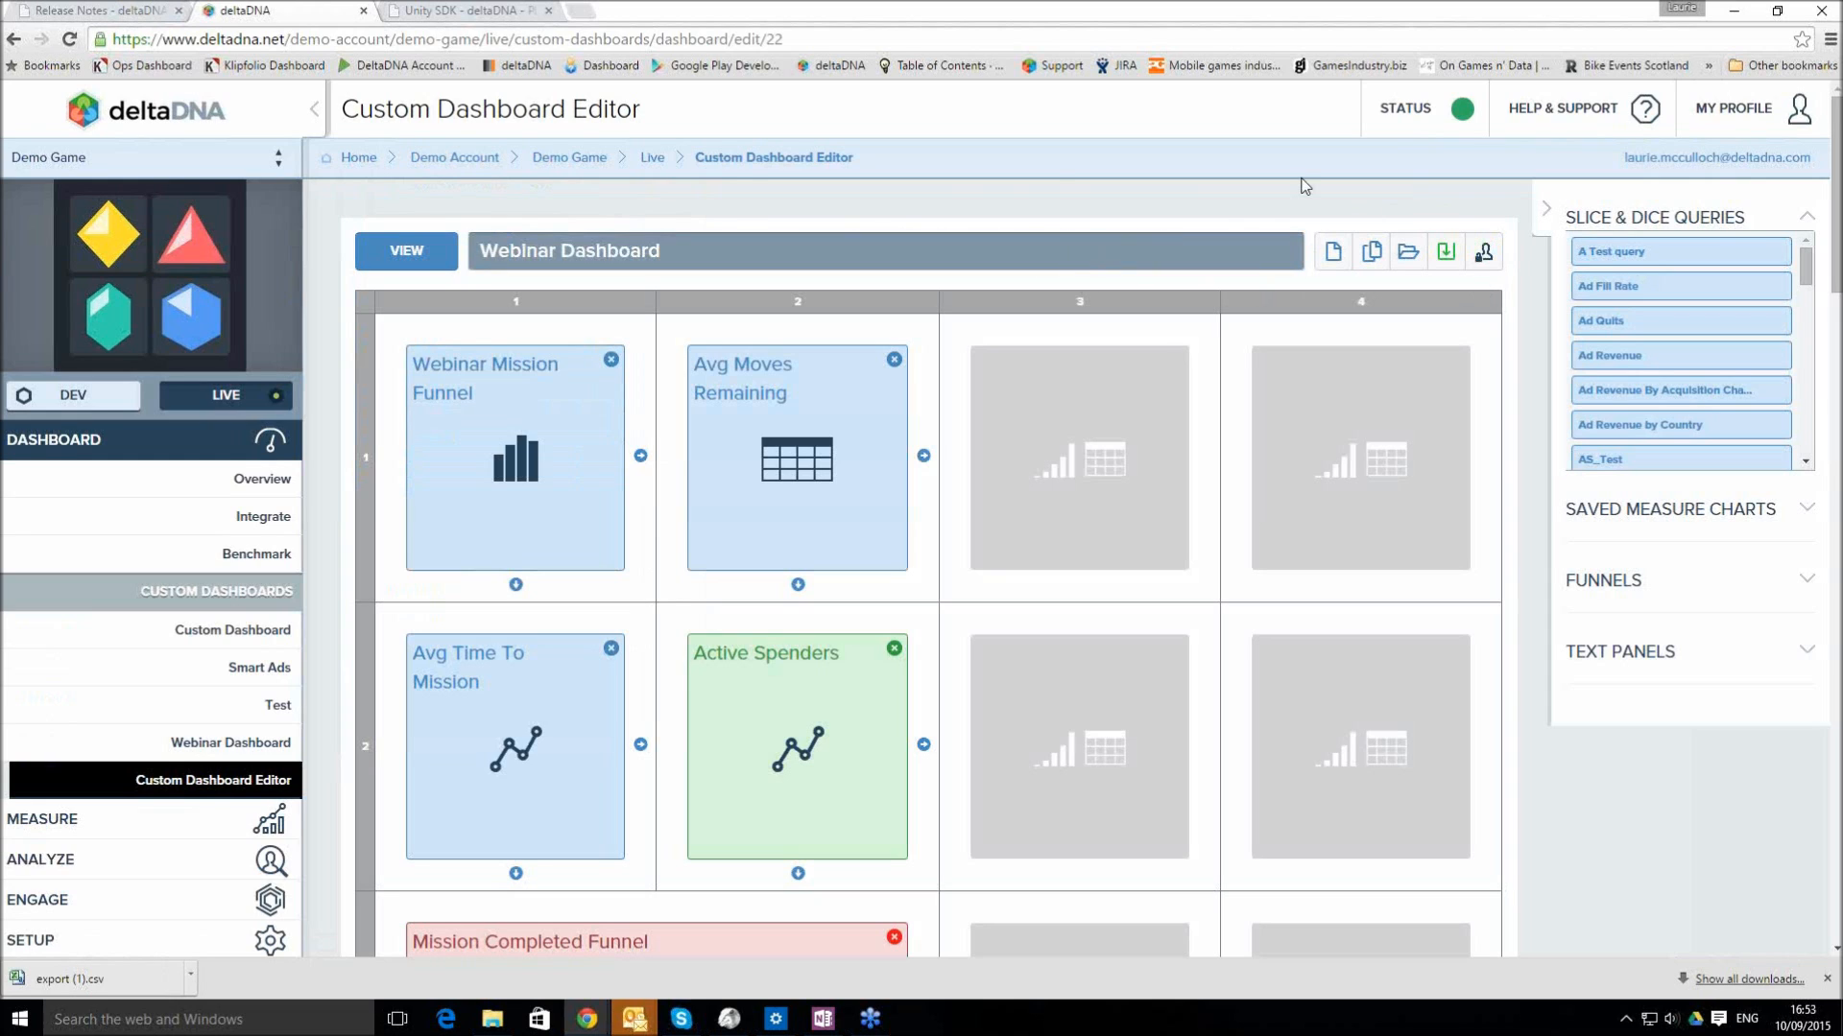
Examine the Webinar Dashboard's panel layout in the Custom Dashboard Editor, down to the Mission Completed Funnel panel
{"action": "scroll", "coordinate": [925, 530], "scroll_direction": "down", "scroll_amount": 1}
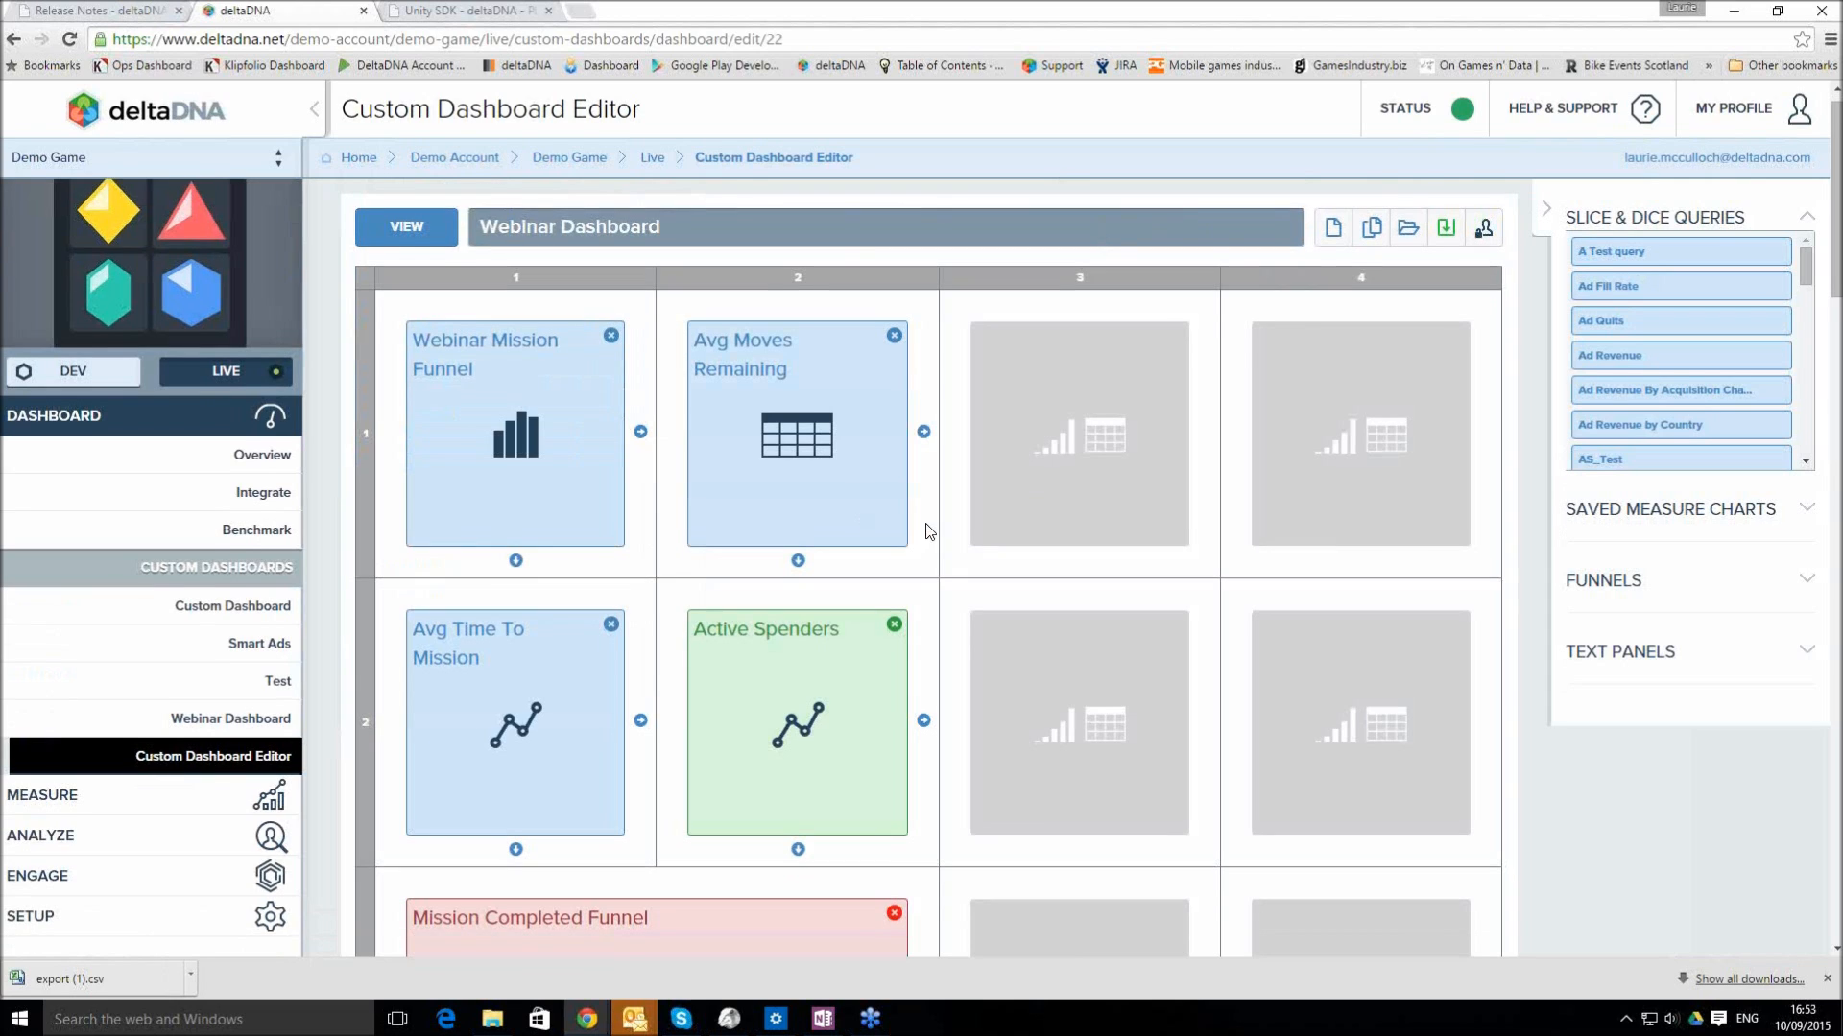
{"action": "scroll", "coordinate": [929, 531], "scroll_direction": "down", "scroll_amount": 1}
{"action": "scroll", "coordinate": [929, 531], "scroll_direction": "up", "scroll_amount": 3}
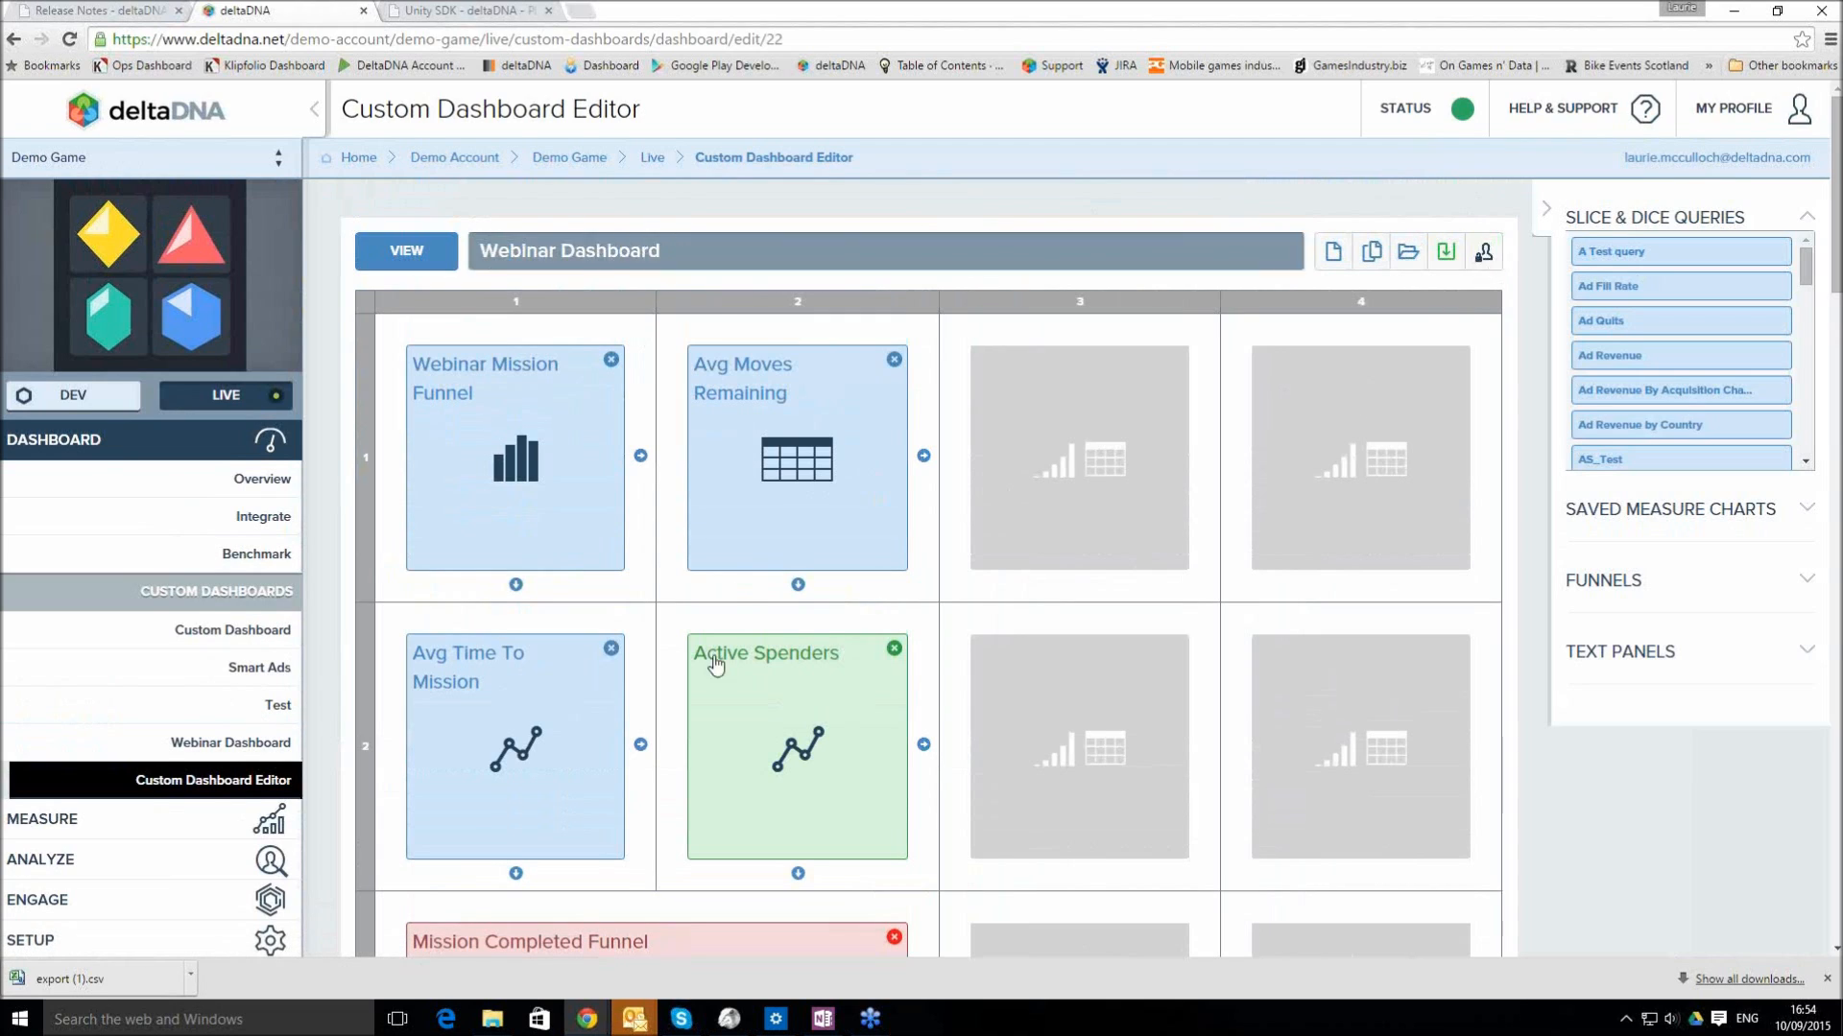
{"action": "scroll", "coordinate": [714, 665], "scroll_direction": "down", "scroll_amount": 1}
{"action": "scroll", "coordinate": [714, 666], "scroll_direction": "down", "scroll_amount": 1}
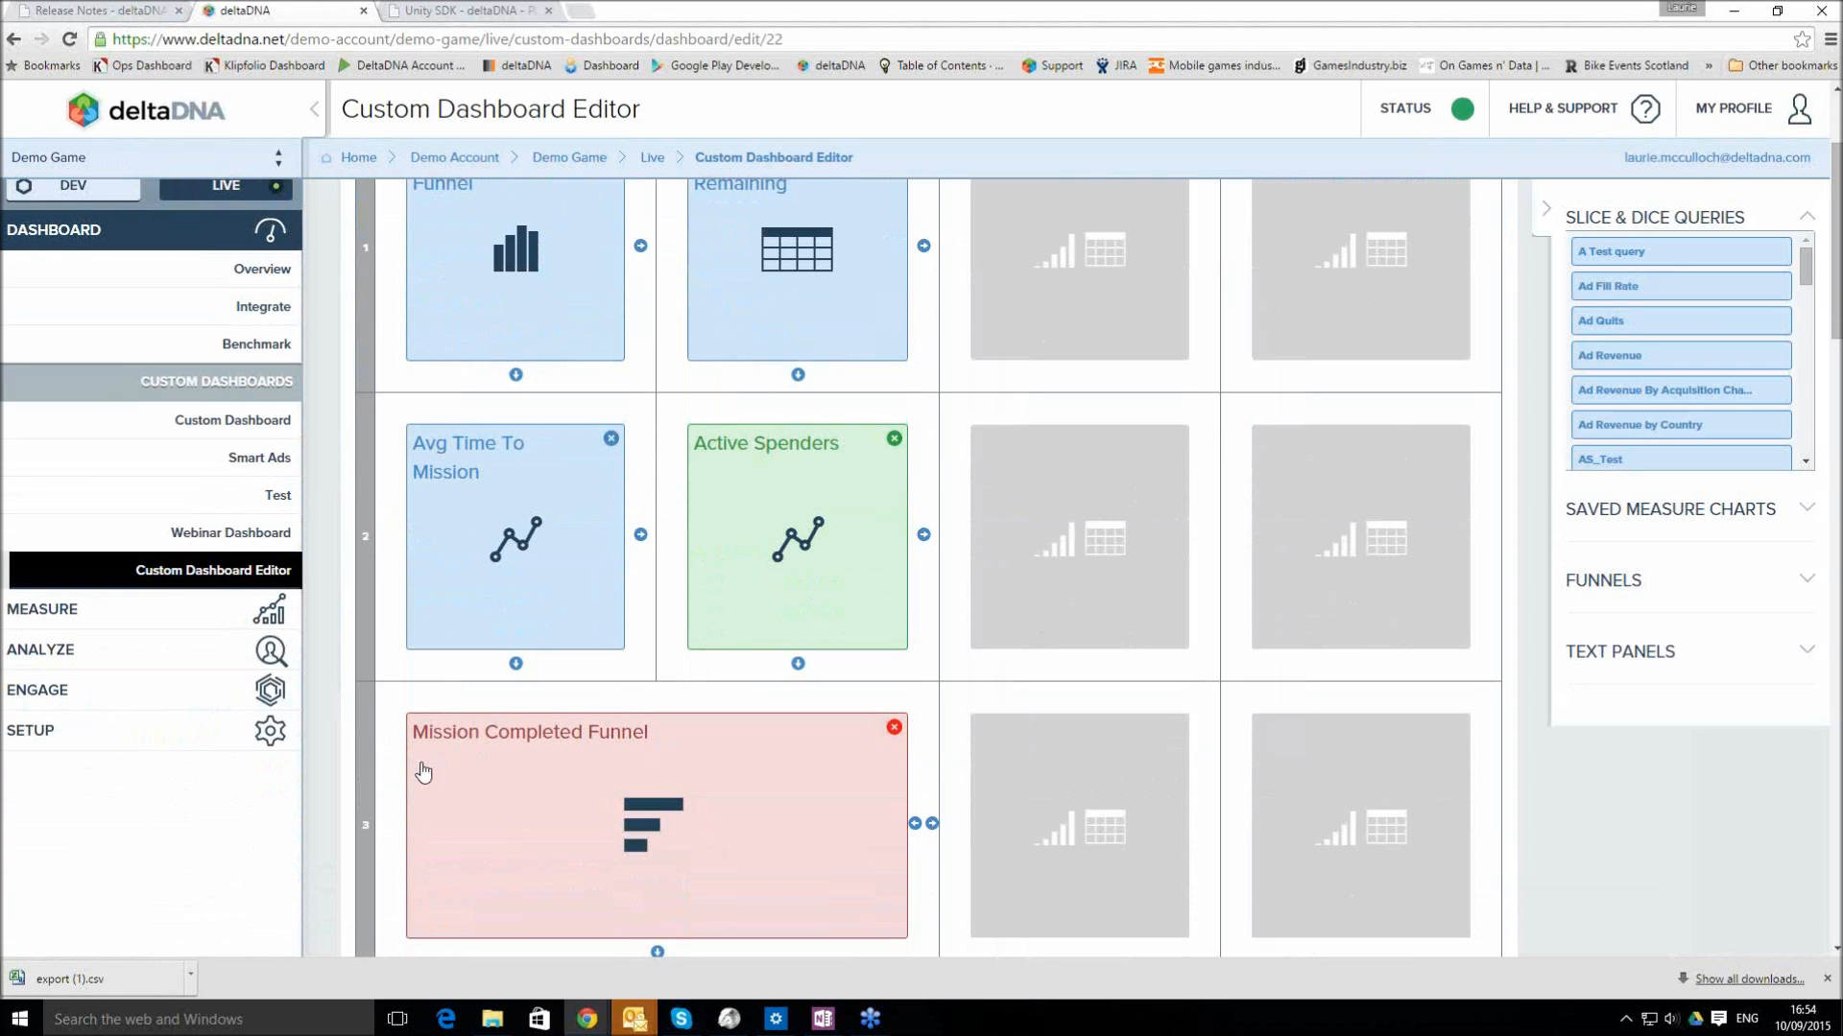
{"action": "scroll", "coordinate": [1503, 852], "scroll_direction": "up", "scroll_amount": 3}
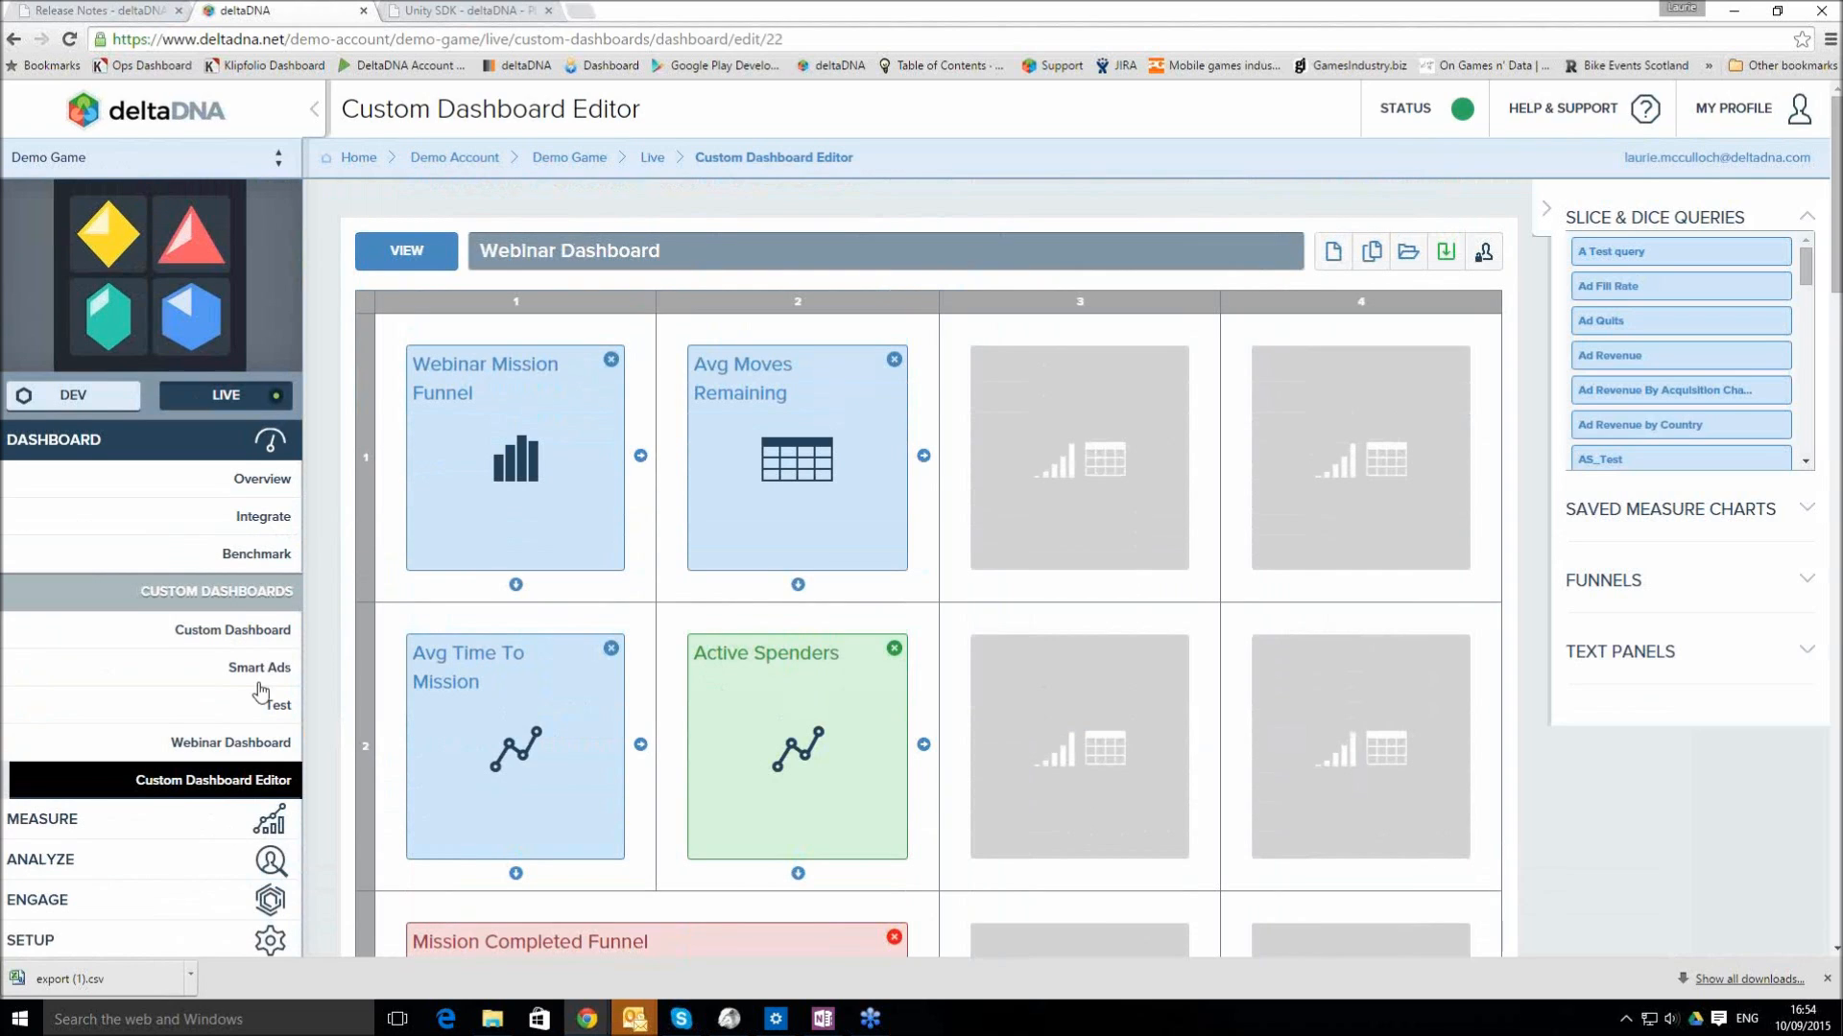
Show the Analyze tools including Direct Access, and open the Direct SQL Access guide on the deltaDNA documentation site
{"action": "left_click", "coordinate": [279, 446]}
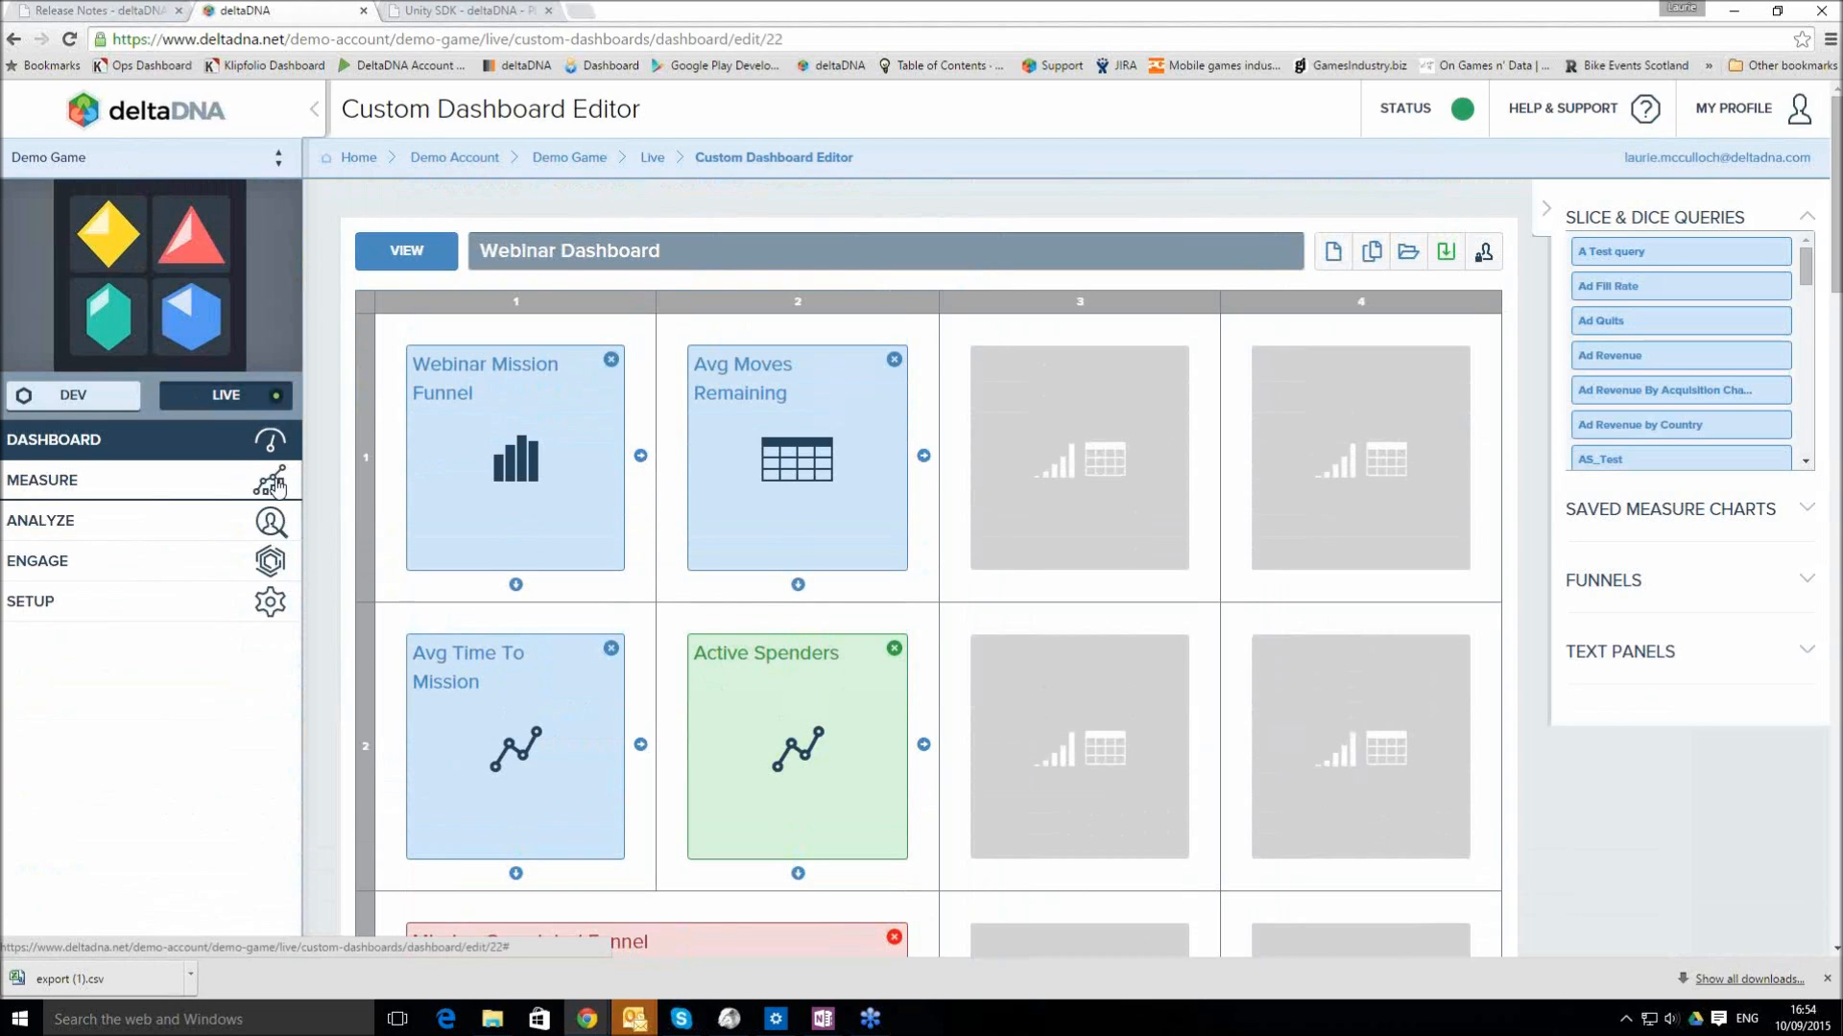
{"action": "left_click", "coordinate": [269, 520]}
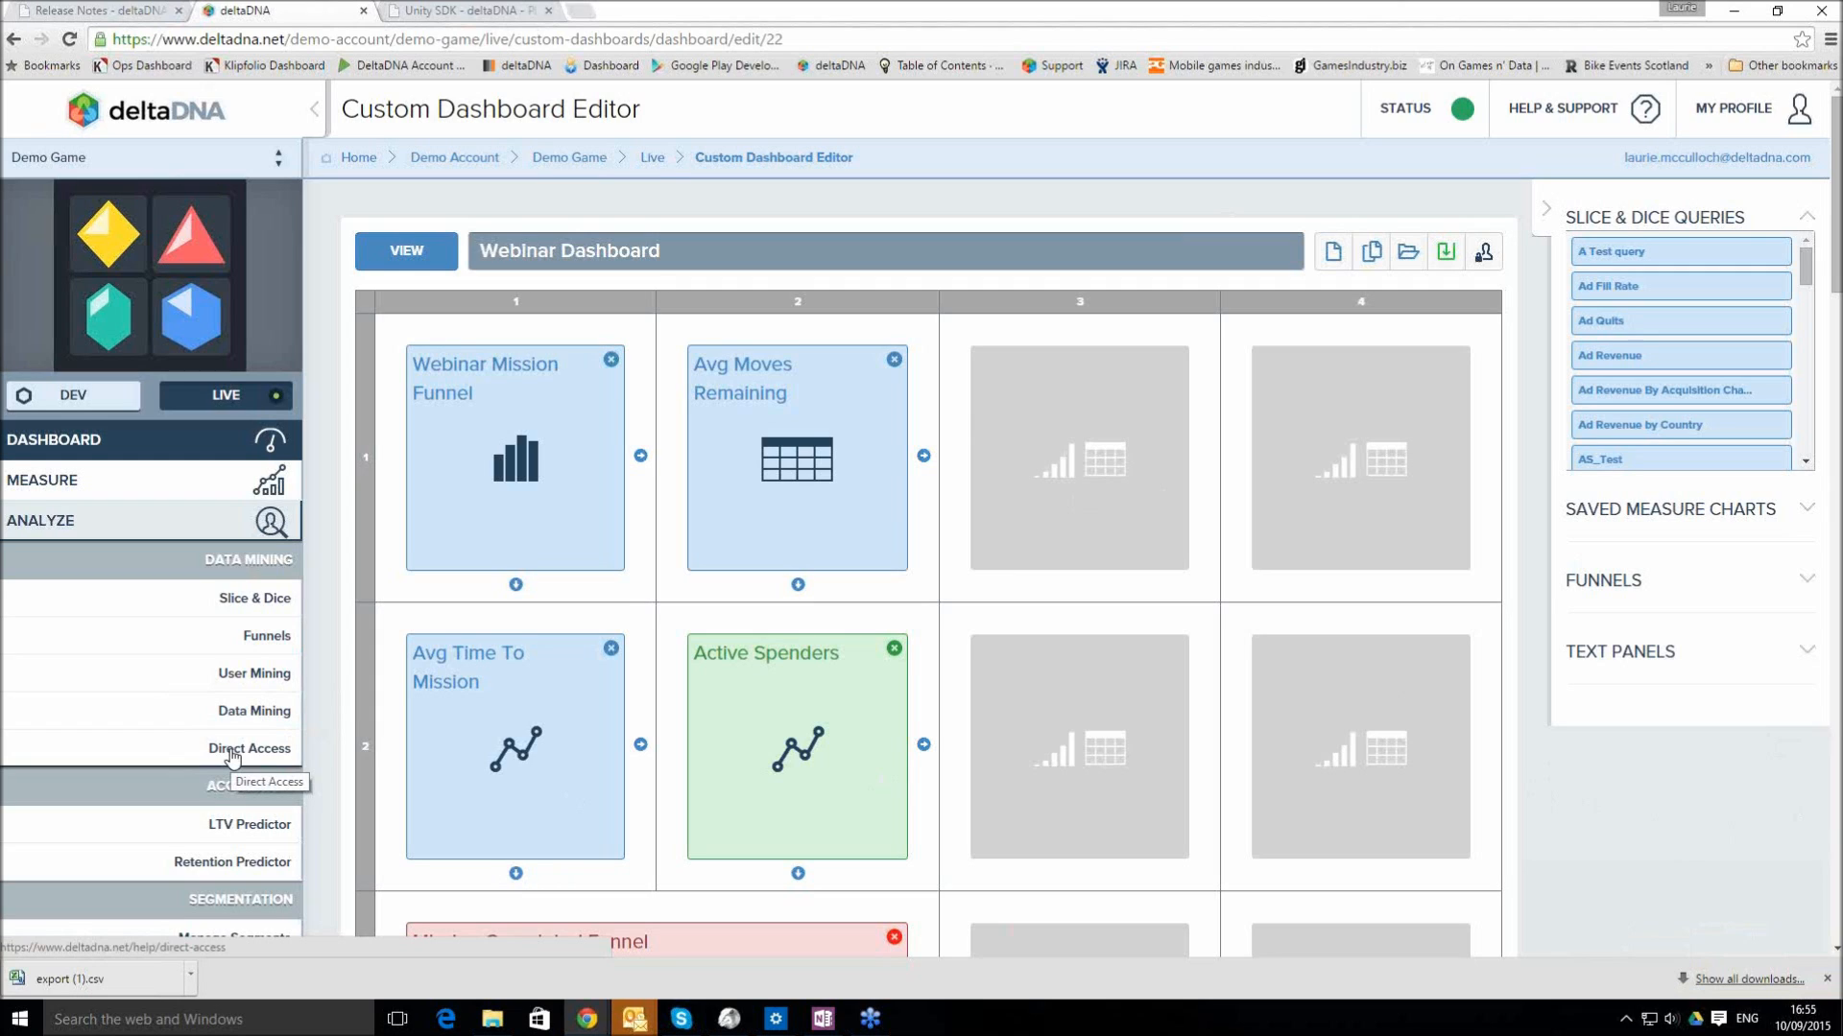
{"action": "left_click", "coordinate": [451, 14]}
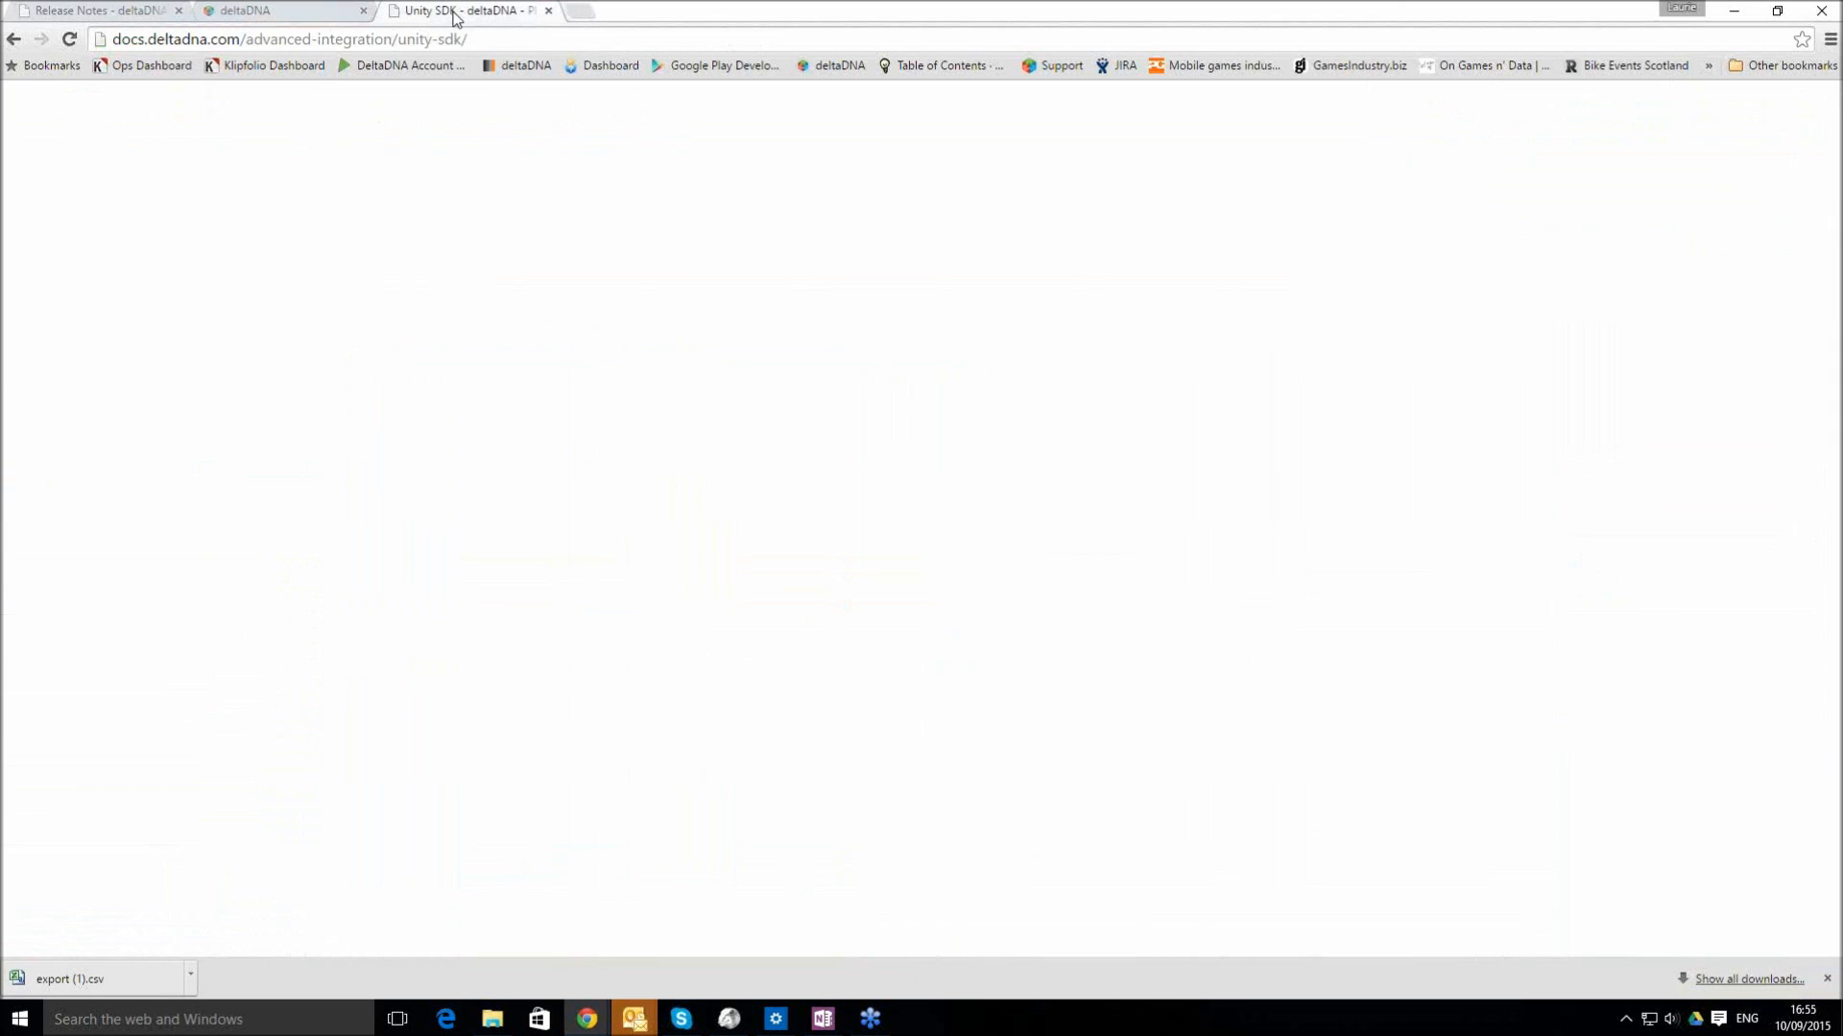
{"action": "scroll", "coordinate": [456, 19], "scroll_direction": "up", "scroll_amount": 20}
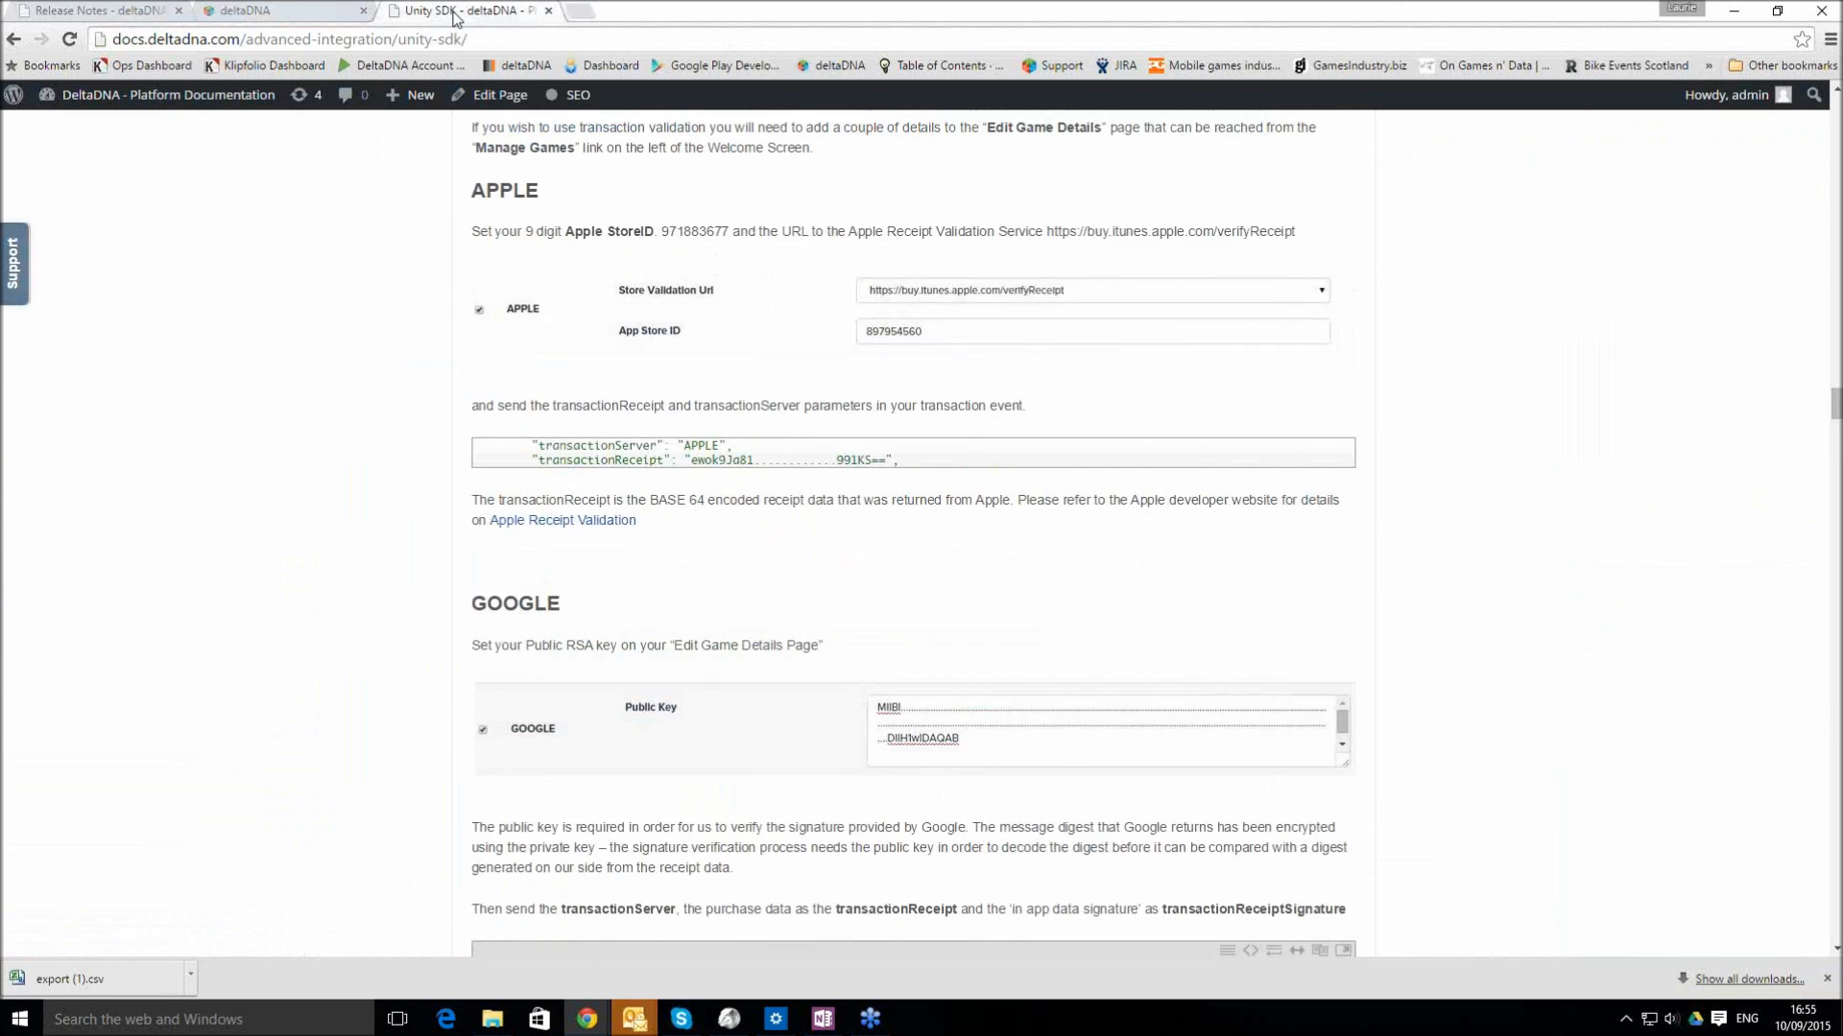
{"action": "scroll", "coordinate": [809, 293], "scroll_direction": "up", "scroll_amount": 20}
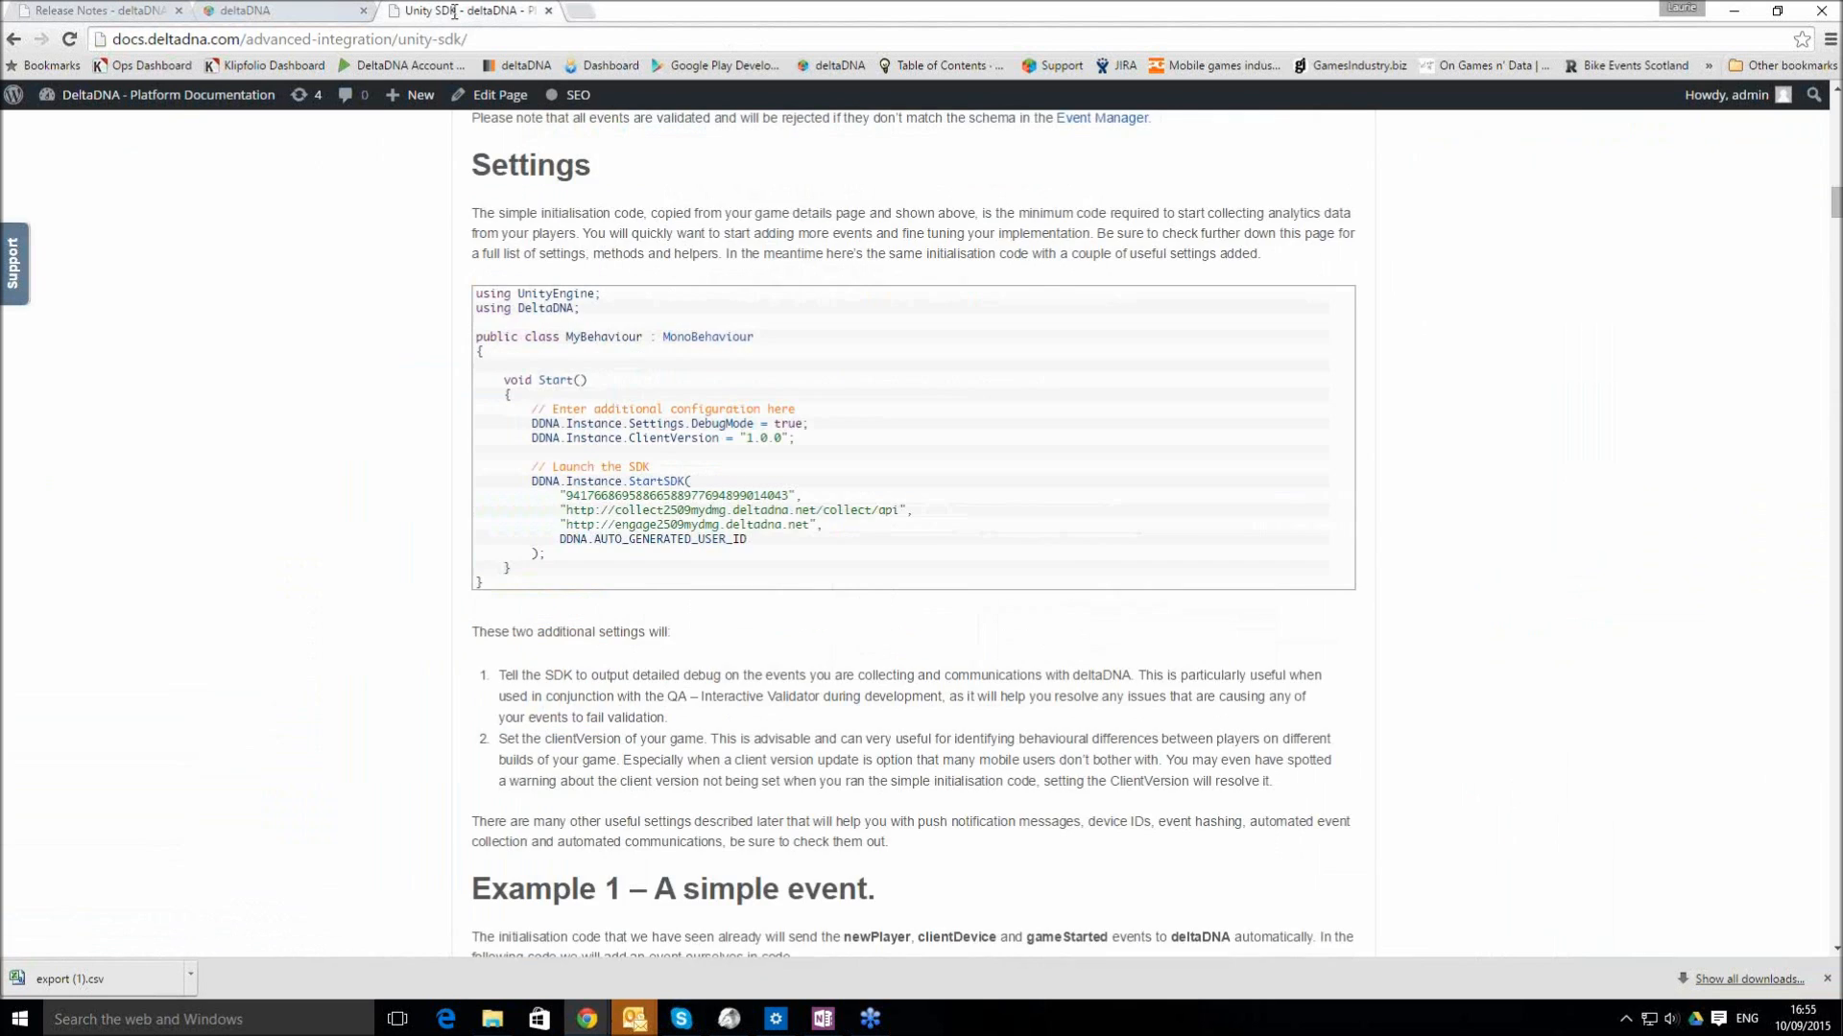
{"action": "mouse_move", "coordinate": [953, 230]}
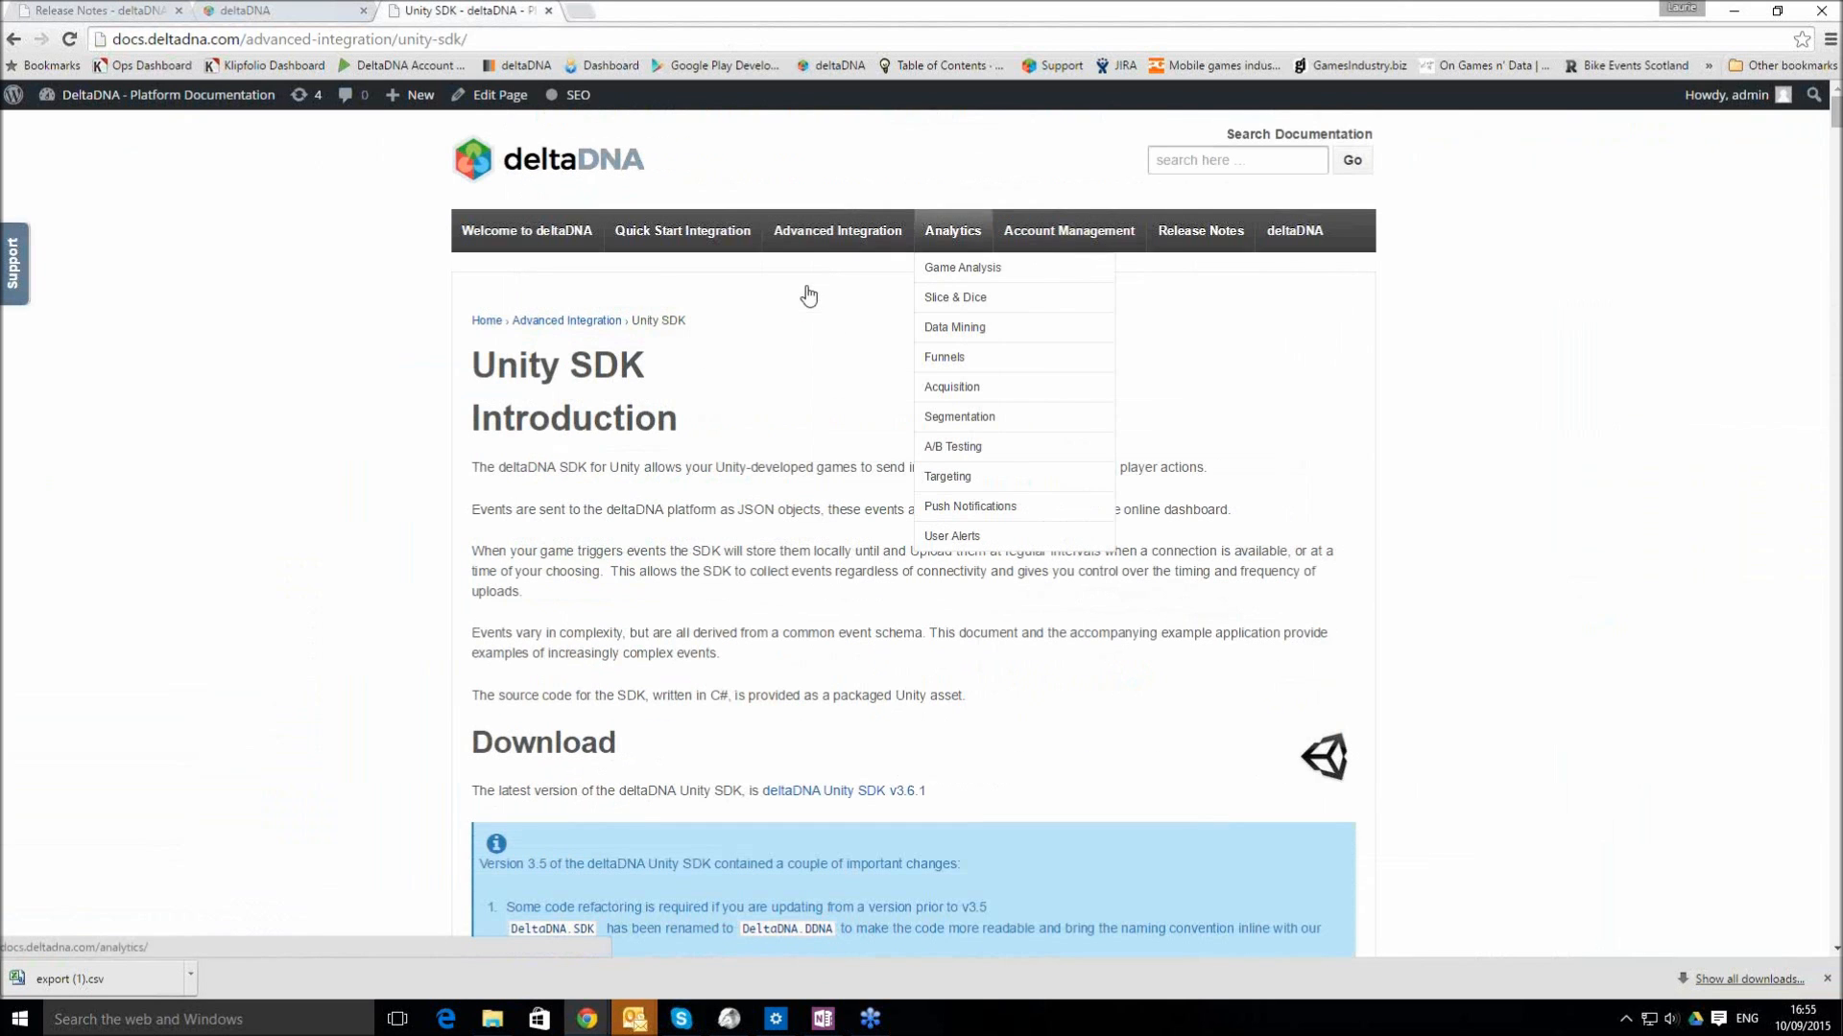
{"action": "mouse_move", "coordinate": [967, 334]}
{"action": "mouse_move", "coordinate": [1169, 399]}
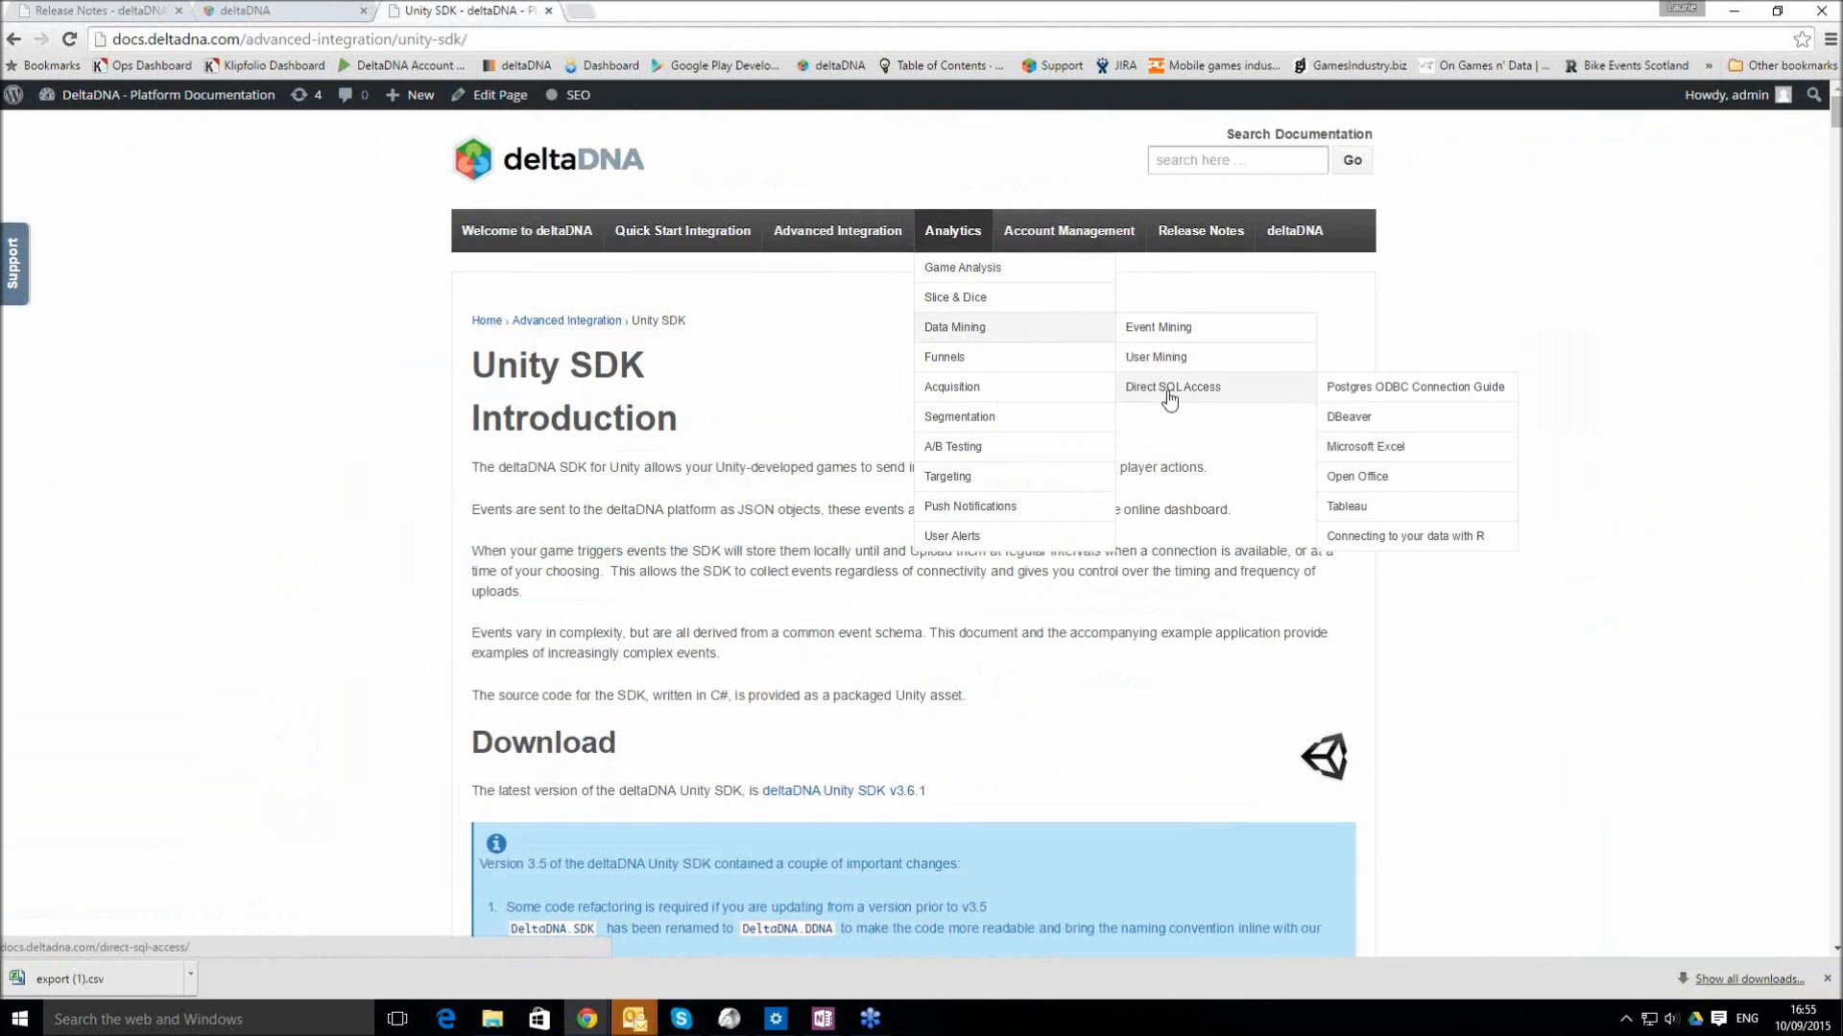
{"action": "left_click", "coordinate": [1167, 389]}
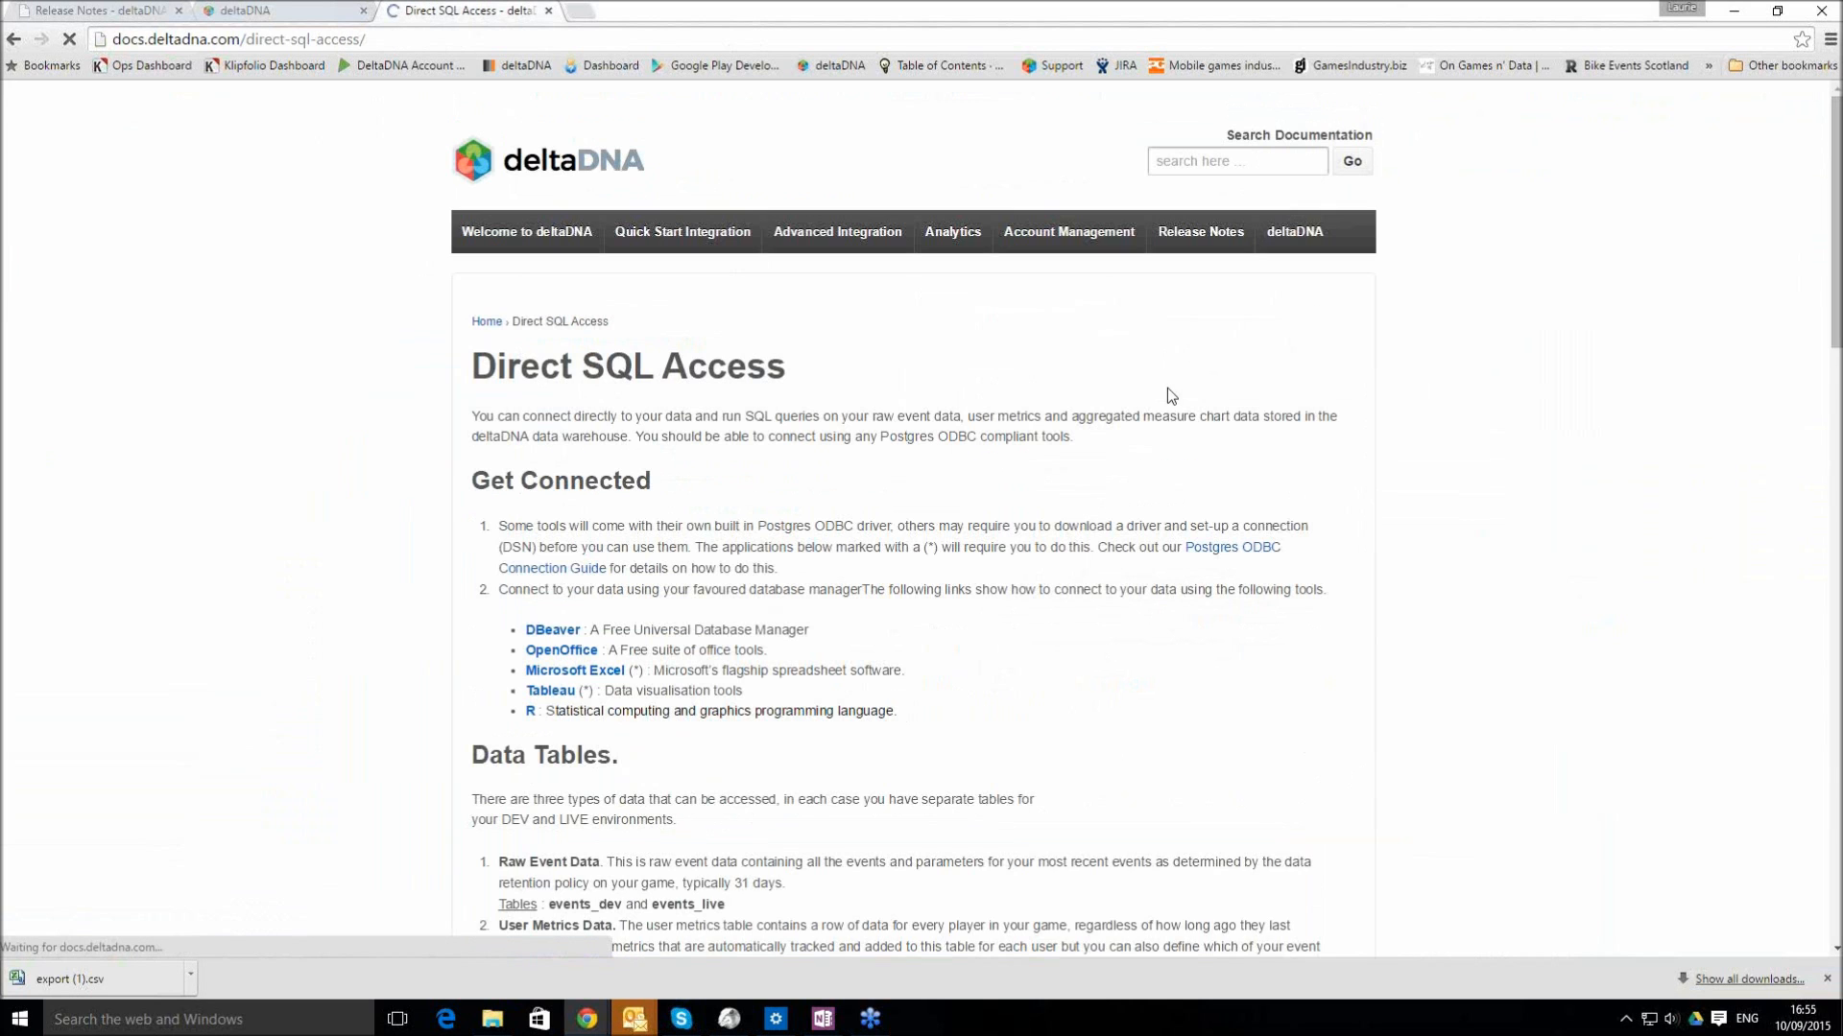
{"action": "scroll", "coordinate": [787, 518], "scroll_direction": "down", "scroll_amount": 3}
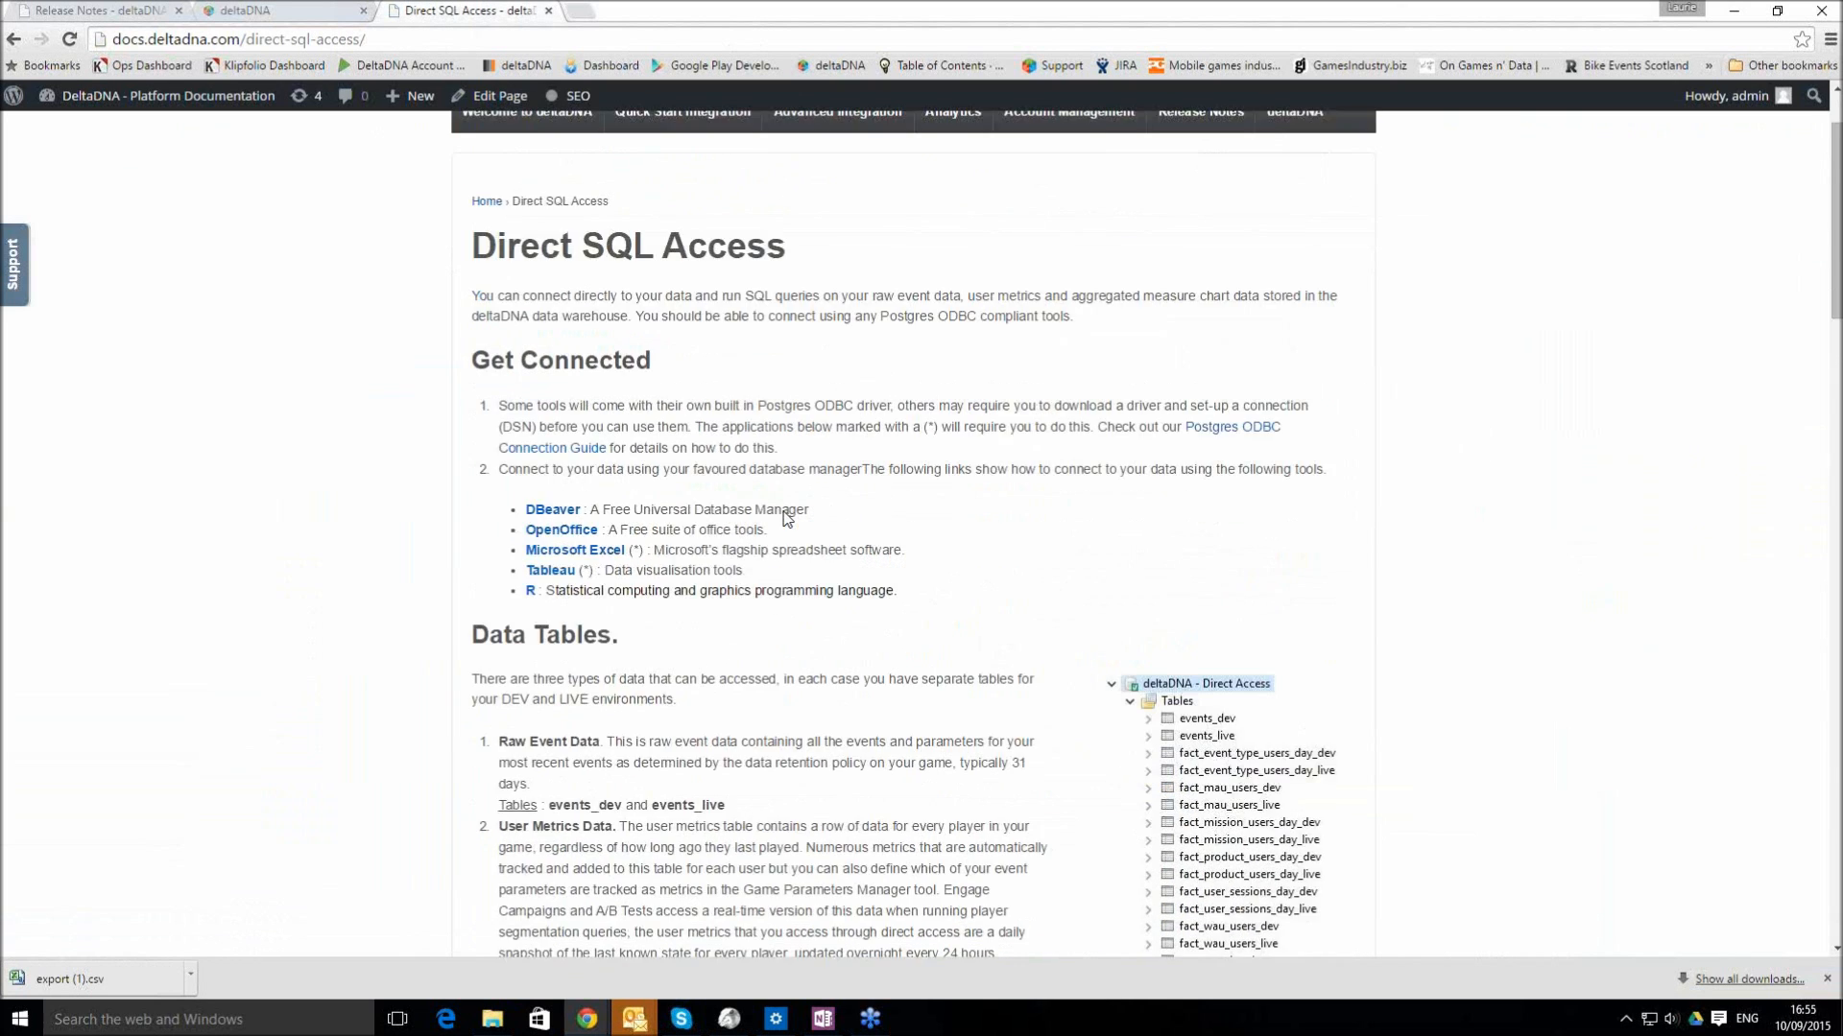
View the Data Tables section of the Direct SQL Access guide and the Summary dashboard among deltaDNA's Measure charts
{"action": "scroll", "coordinate": [786, 518], "scroll_direction": "down", "scroll_amount": 3}
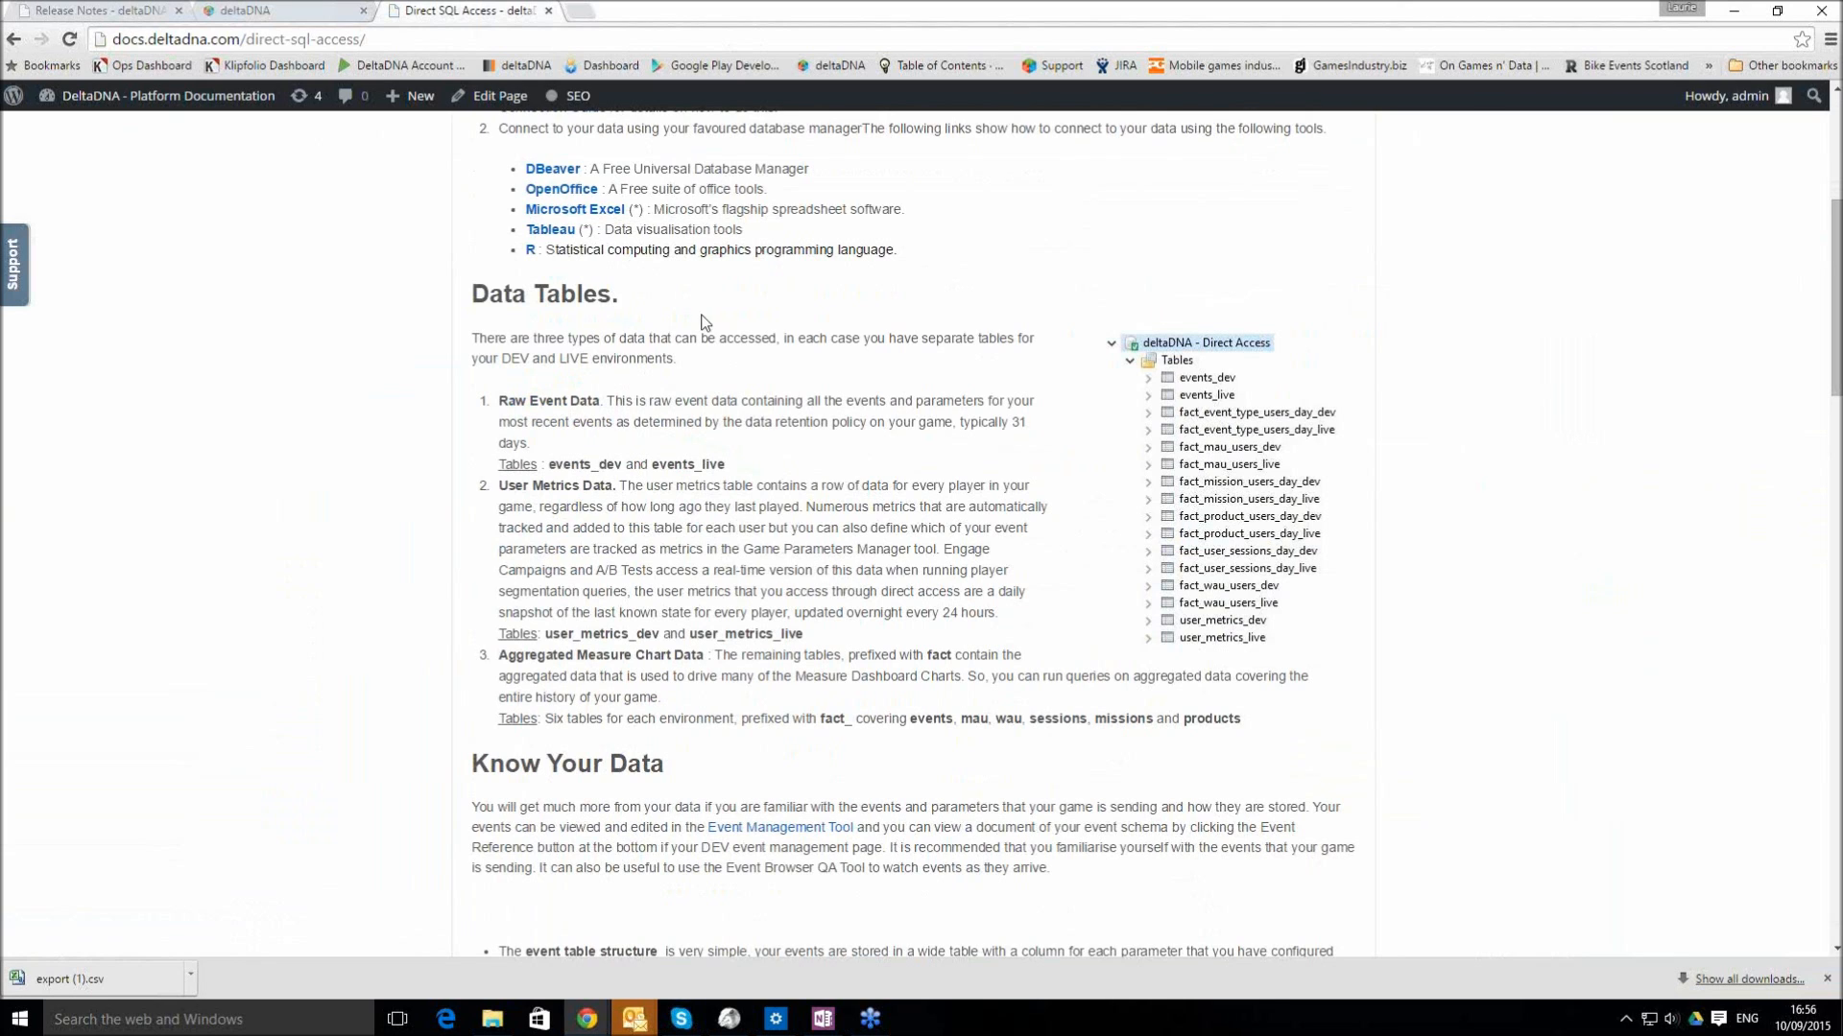
{"action": "left_click", "coordinate": [244, 10]}
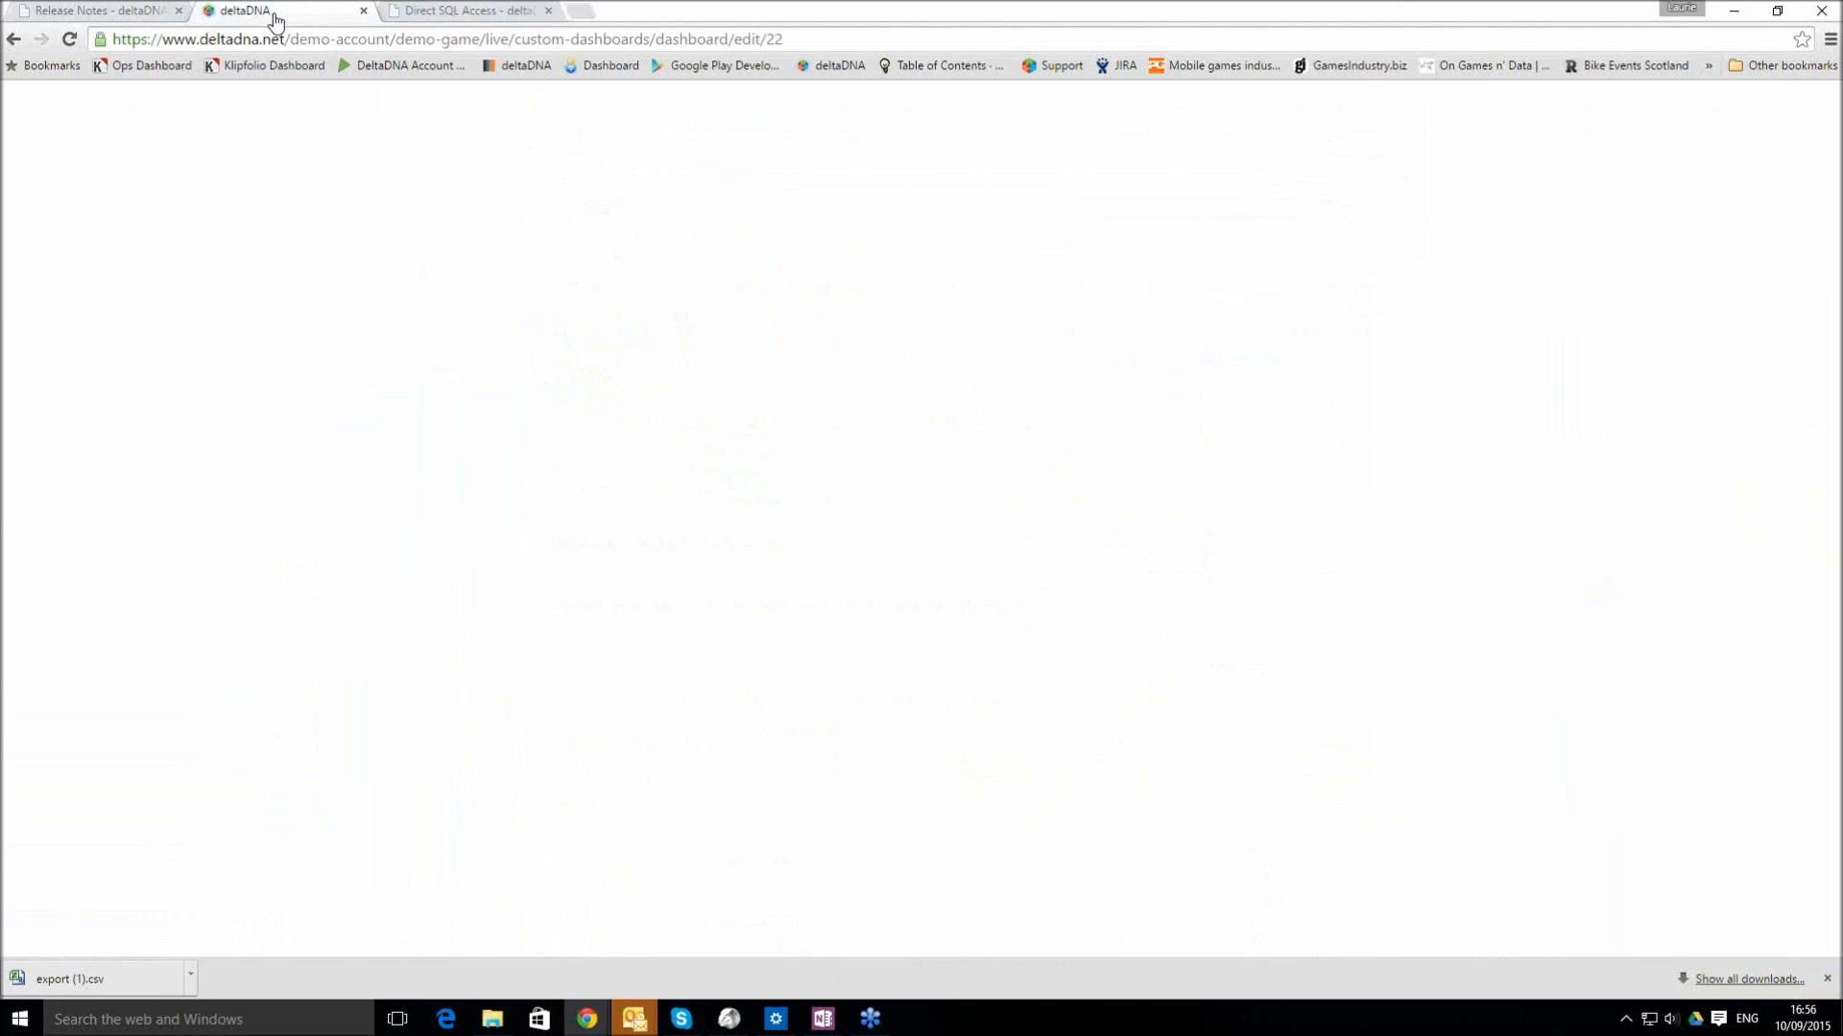
{"action": "left_click", "coordinate": [252, 492]}
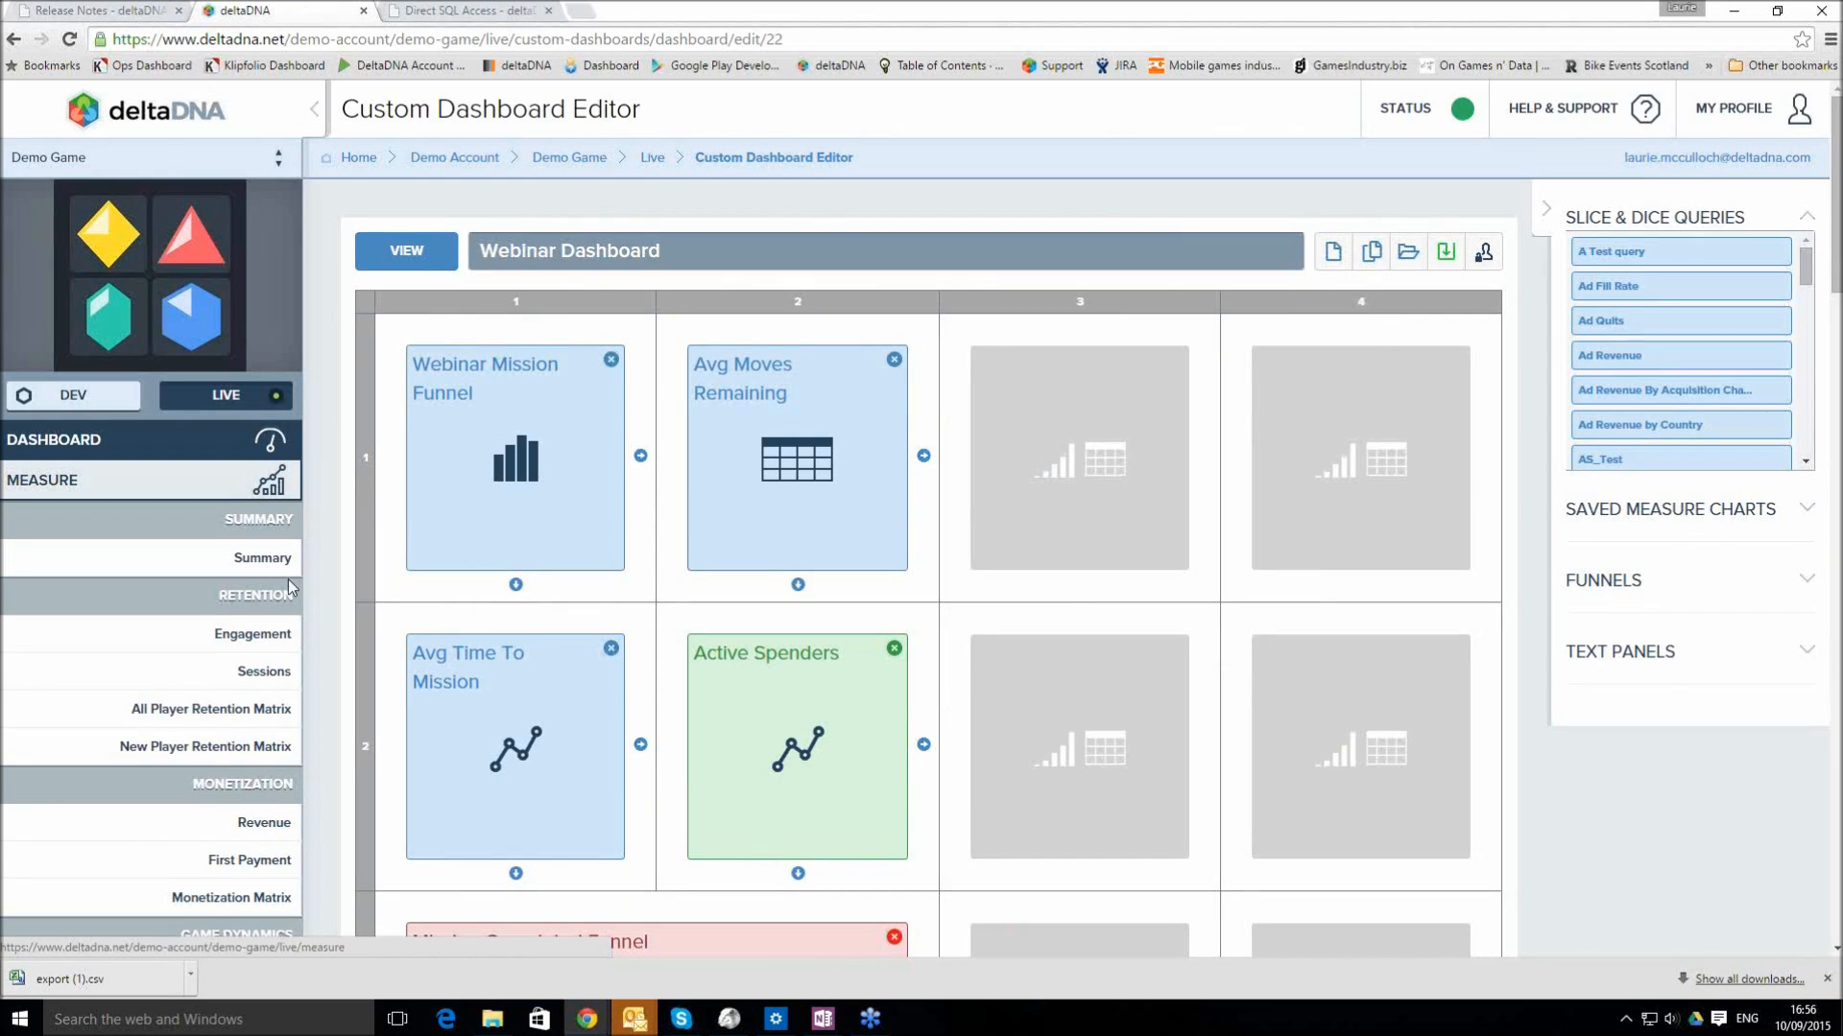
{"action": "left_click", "coordinate": [277, 569]}
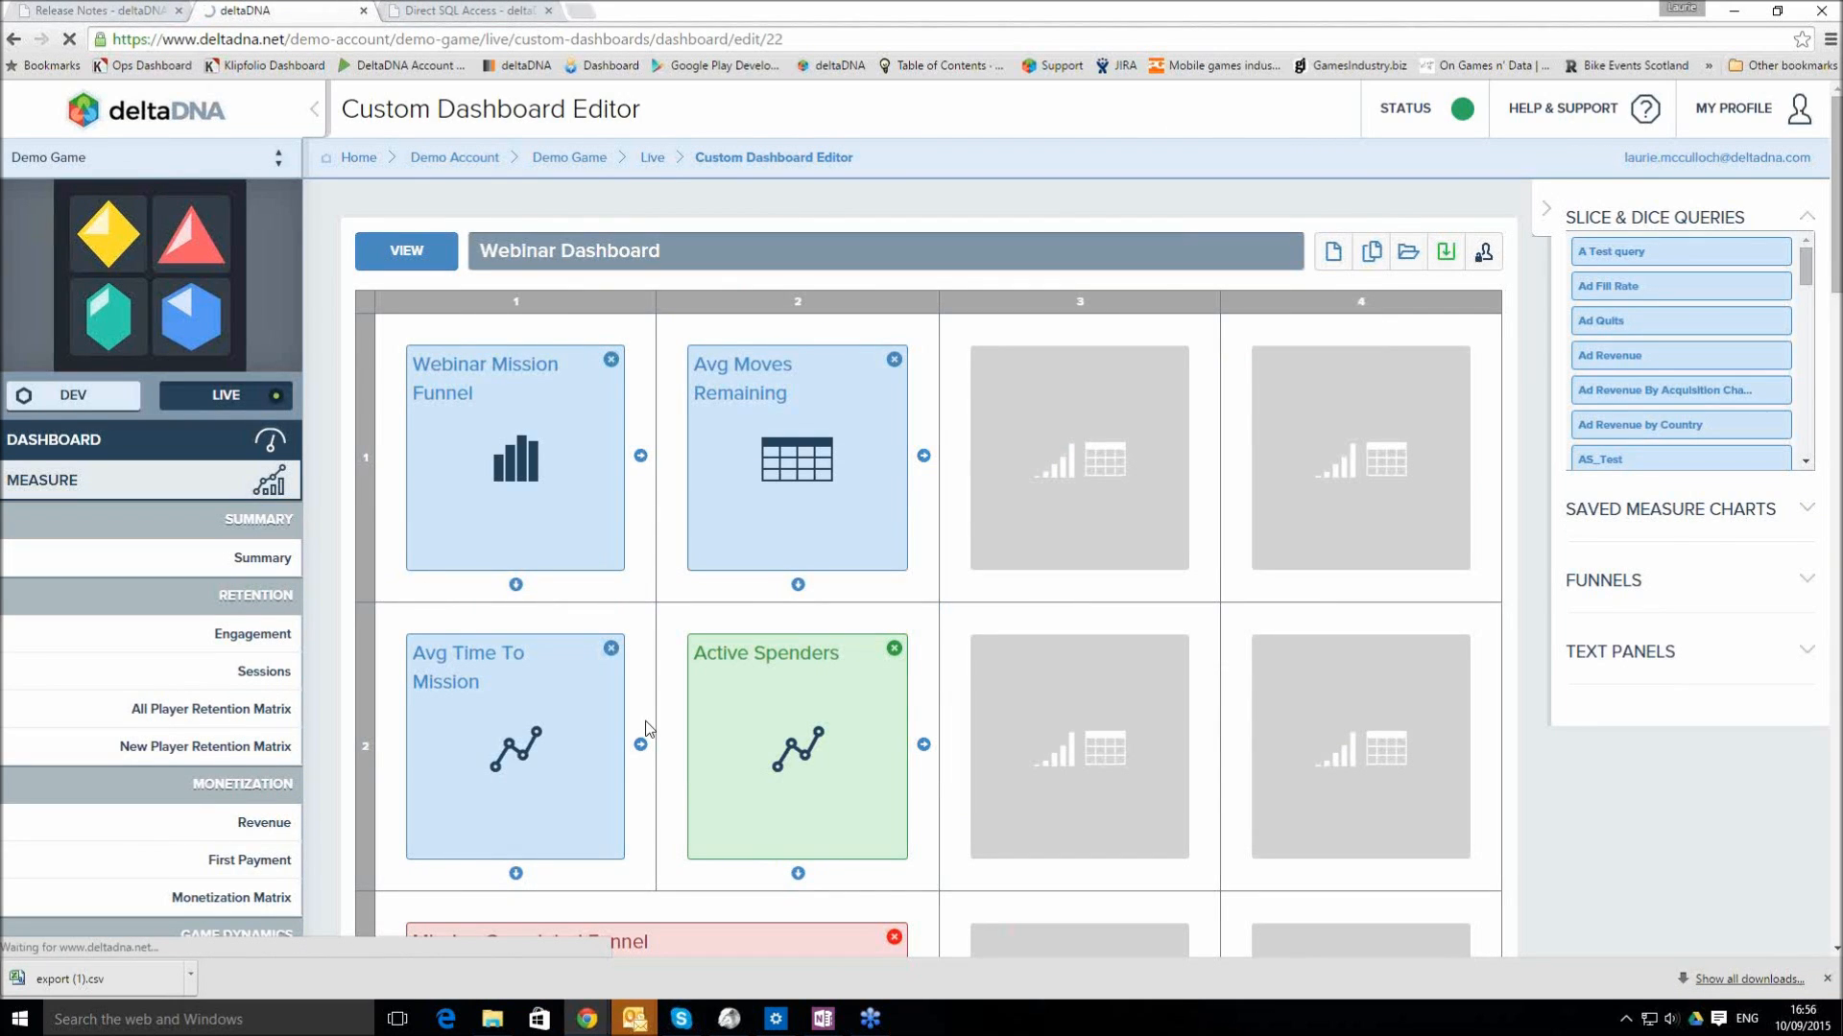
{"action": "left_click", "coordinate": [251, 561]}
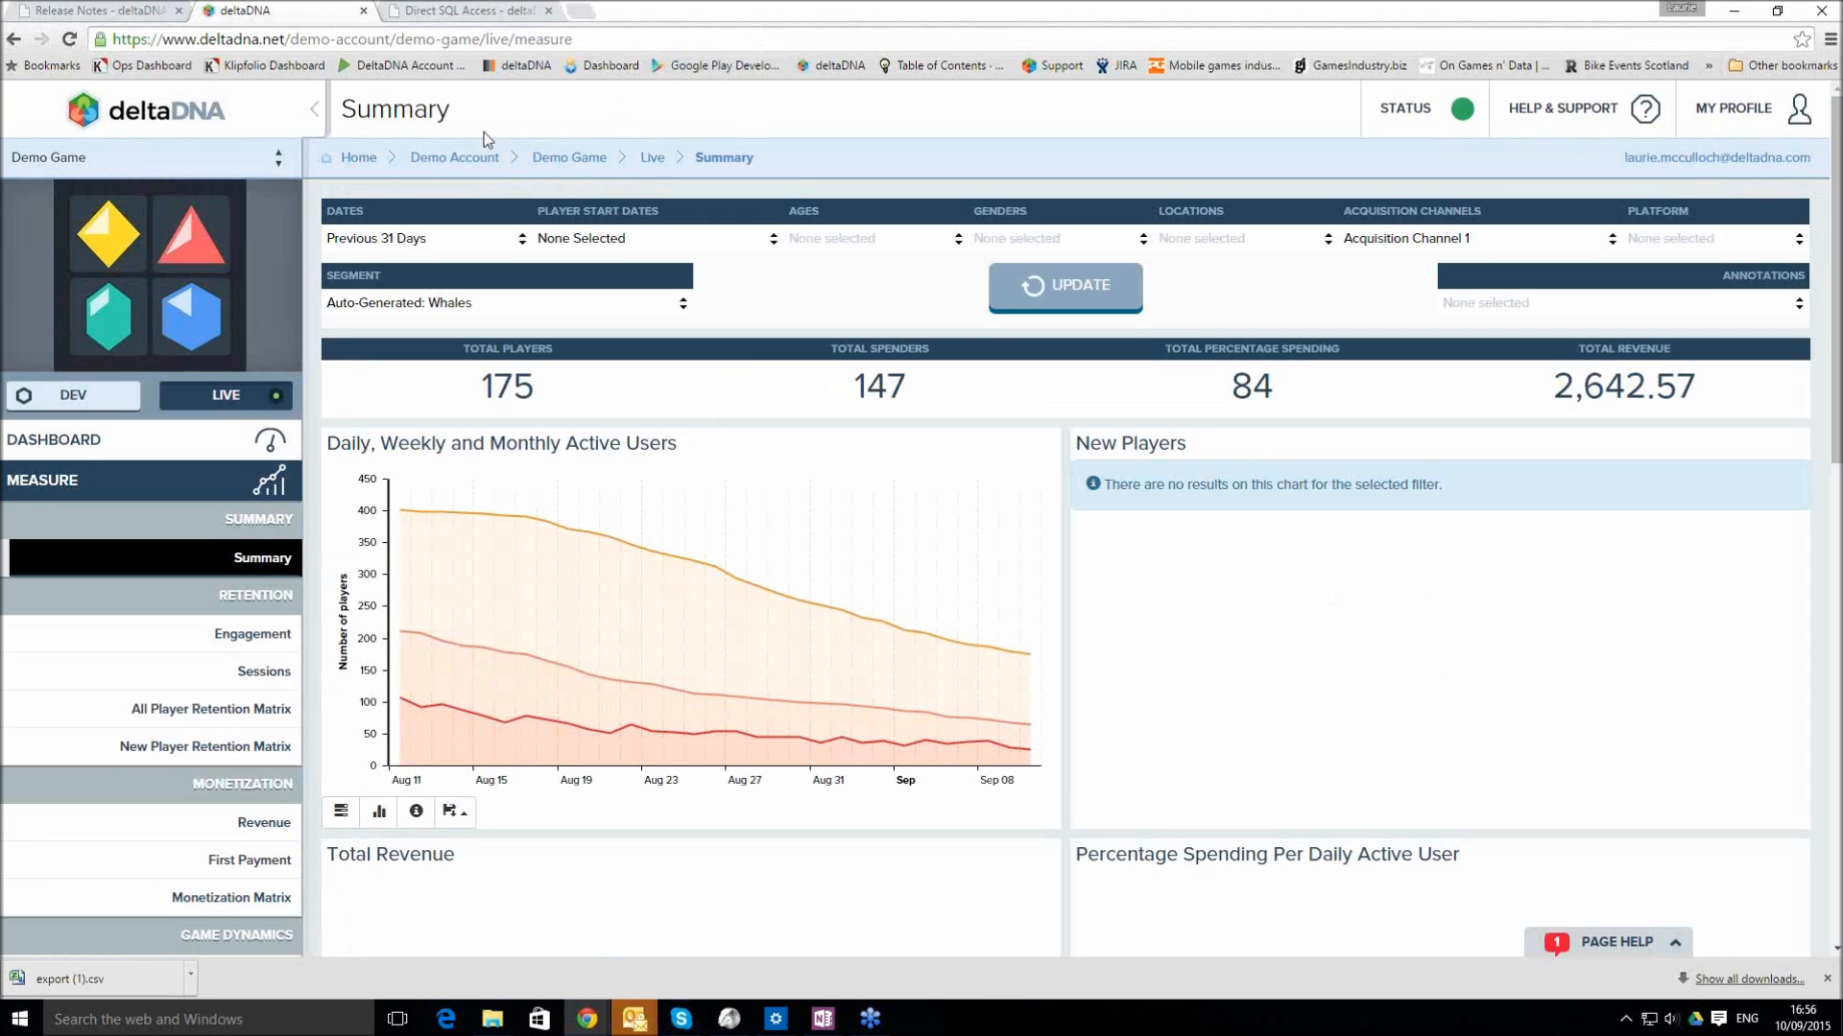
Return to the Direct SQL Access guide and open the Release Notes page of the documentation site
{"action": "left_click", "coordinate": [484, 14]}
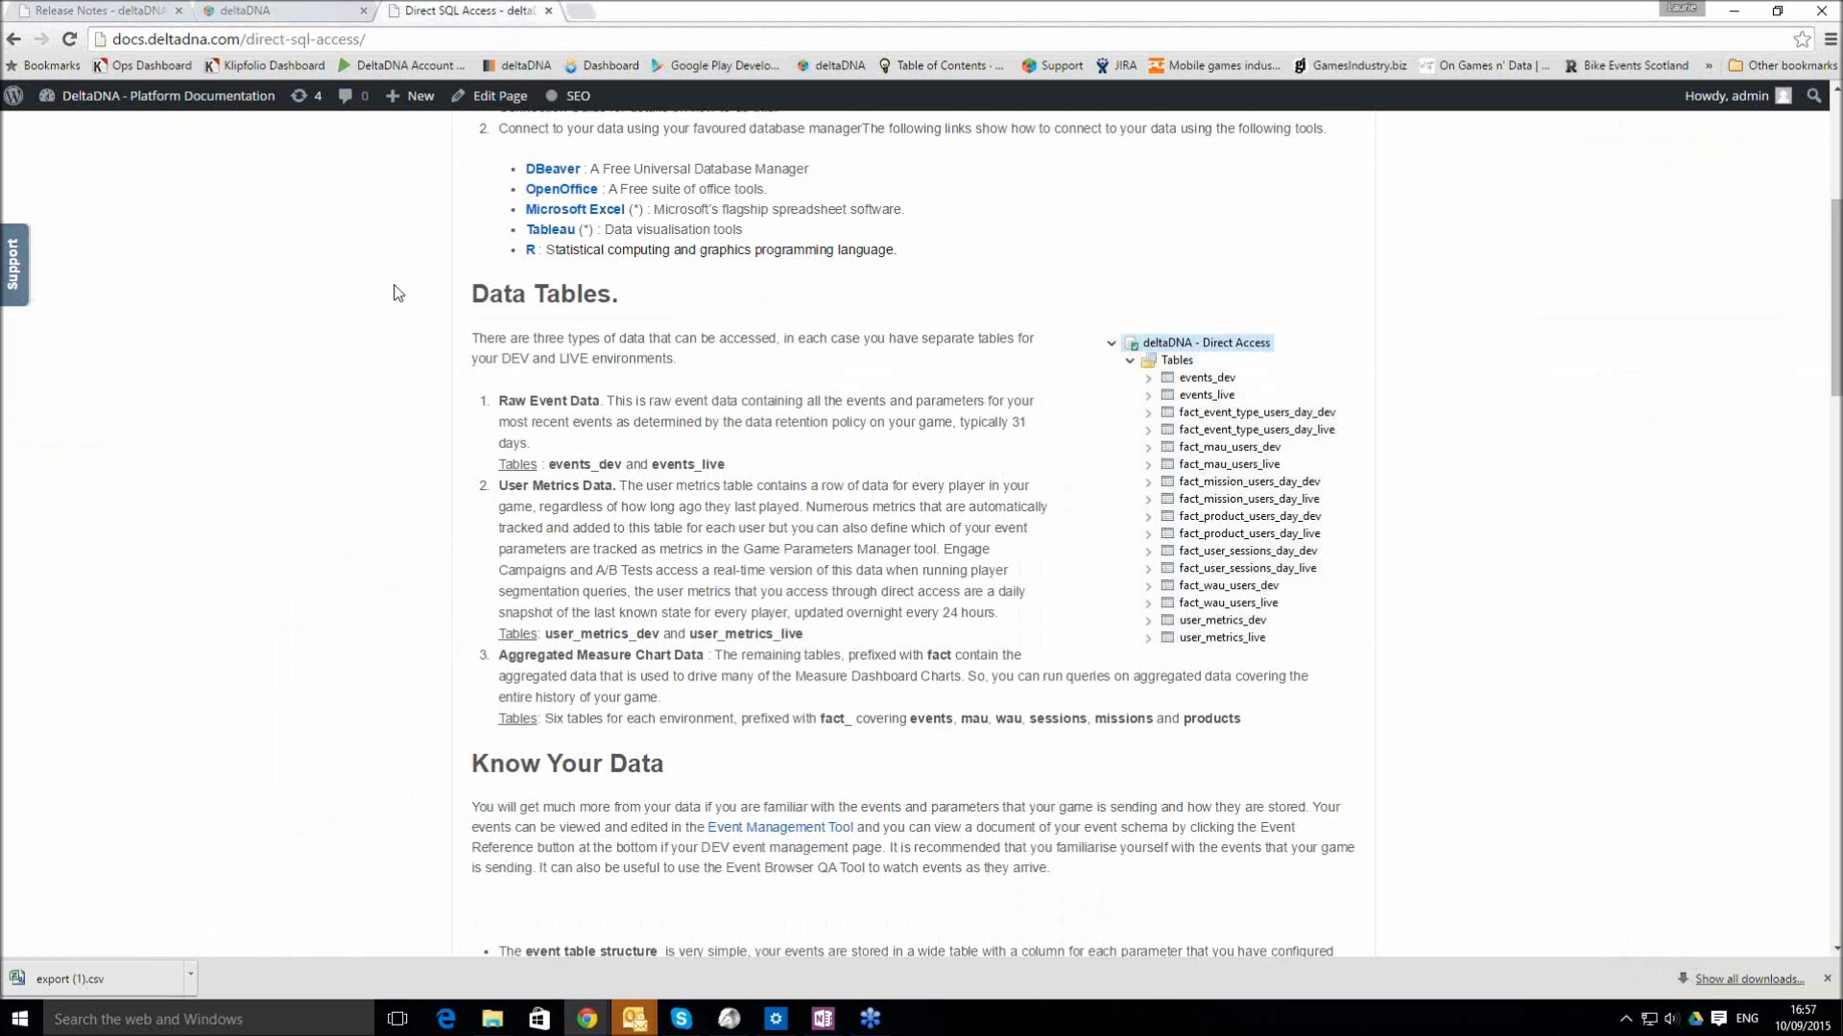
{"action": "scroll", "coordinate": [442, 303], "scroll_direction": "up", "scroll_amount": 5}
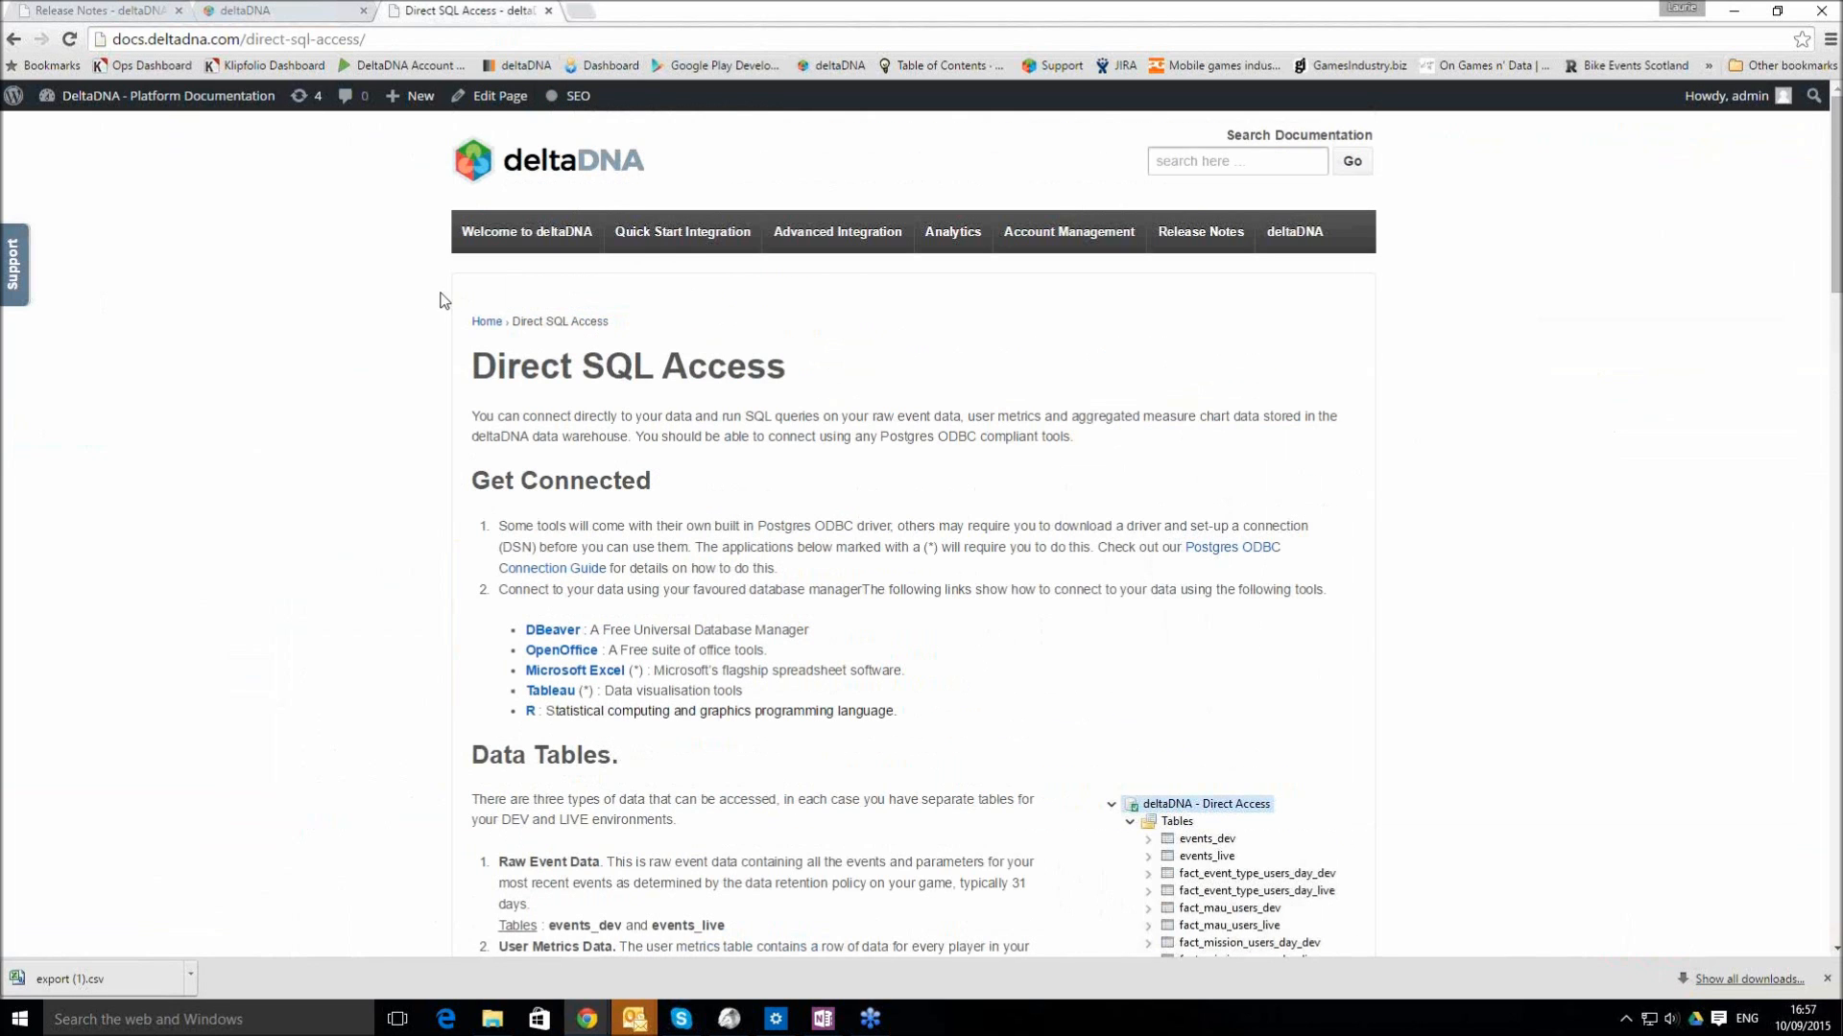
{"action": "left_click", "coordinate": [1209, 230]}
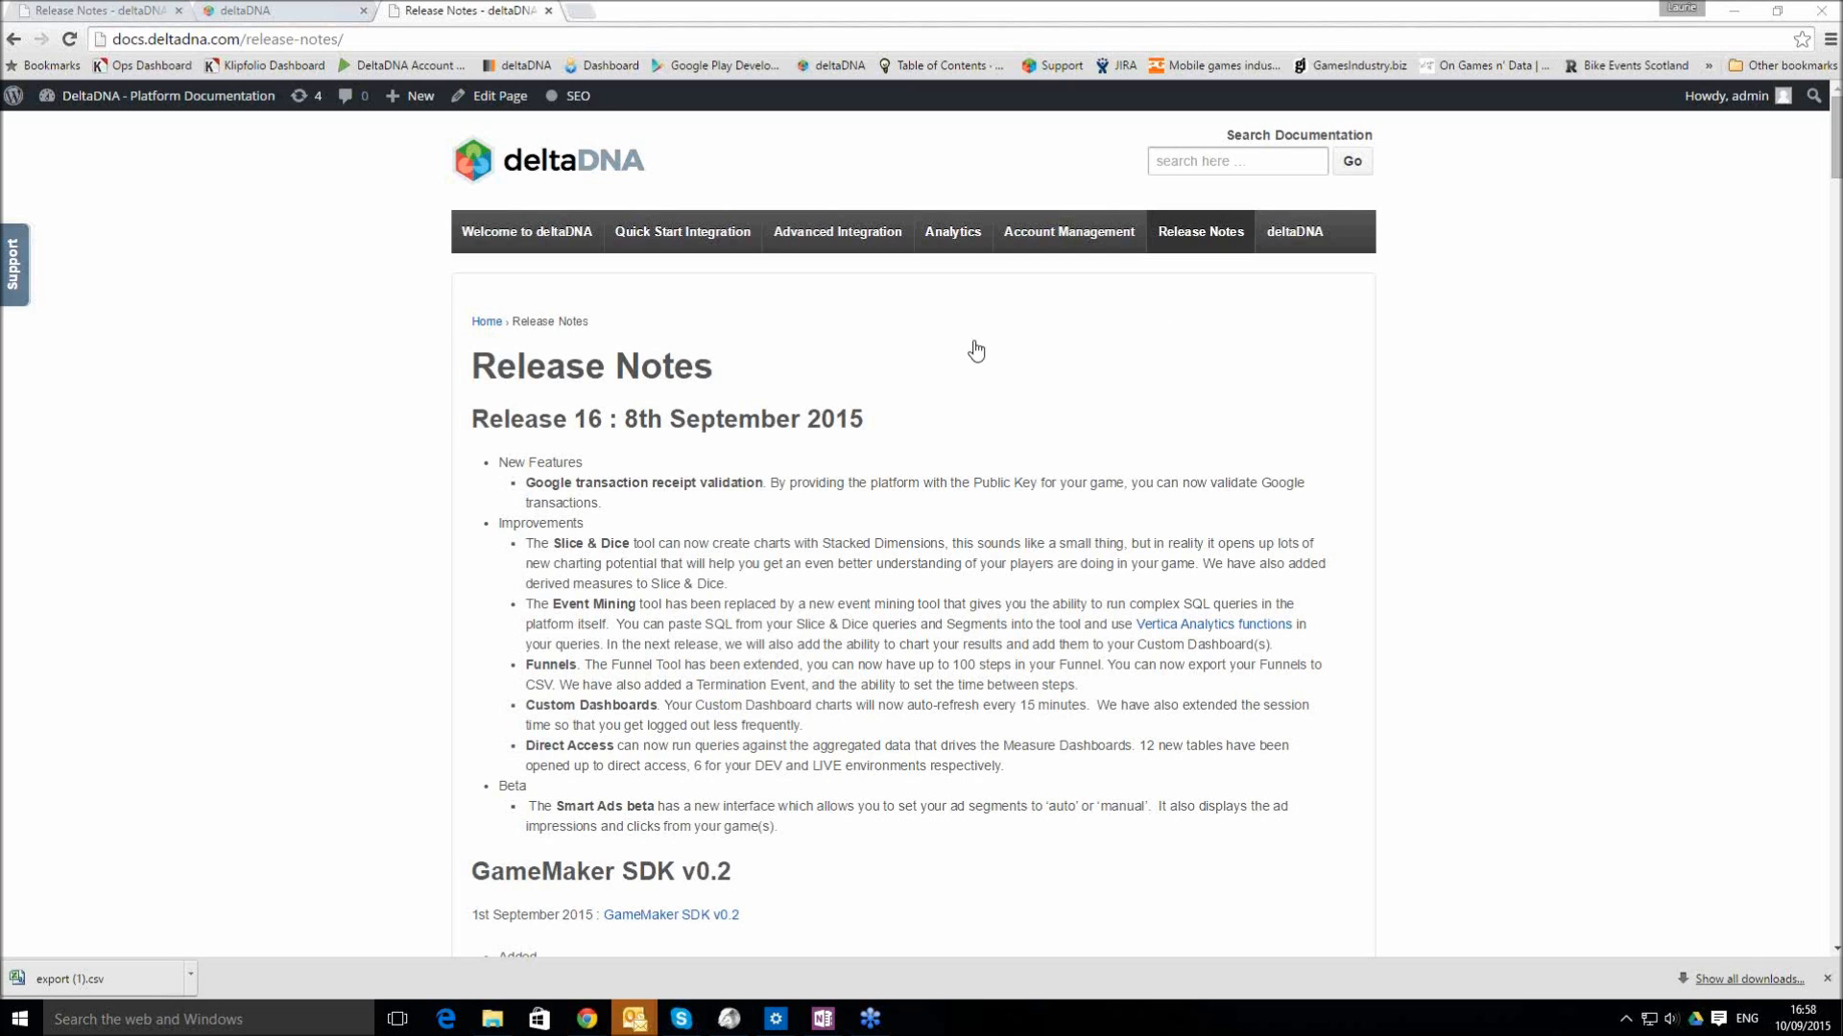
Switch back to the deltaDNA platform, open Slice & Dice and select the Users table for the query
{"action": "left_click", "coordinate": [249, 12]}
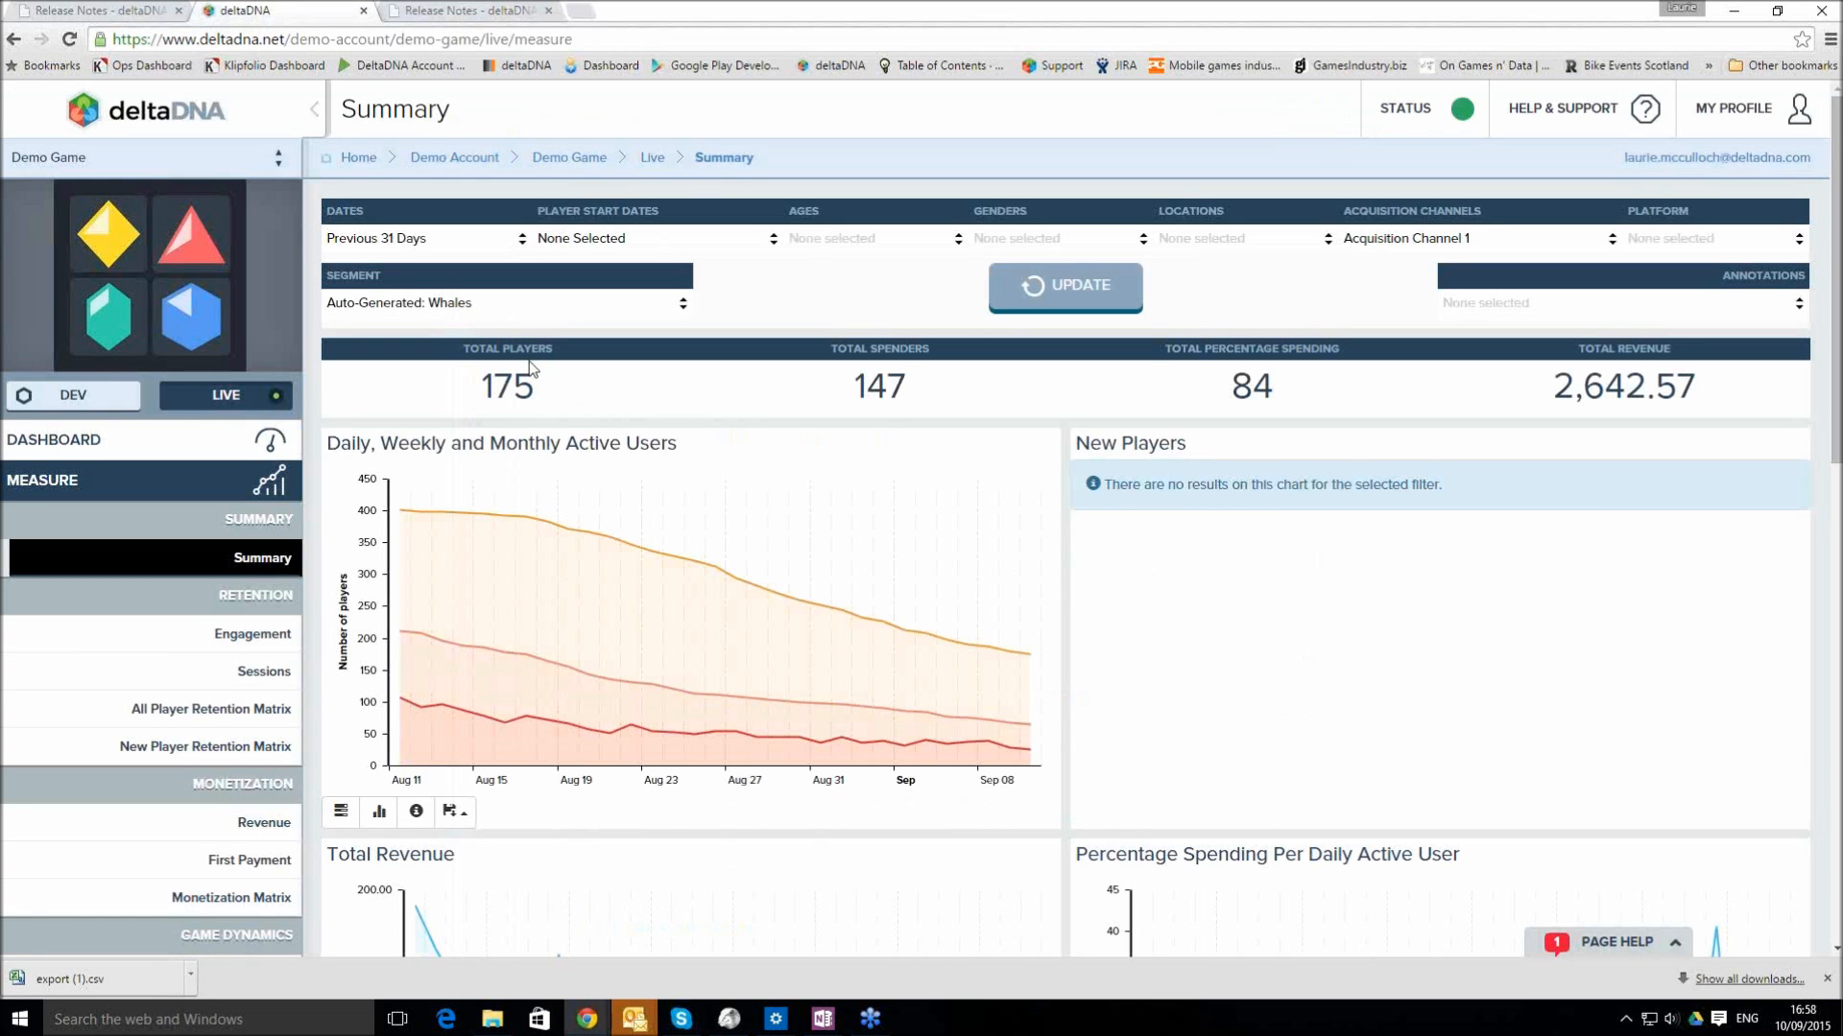
{"action": "left_click", "coordinate": [267, 483]}
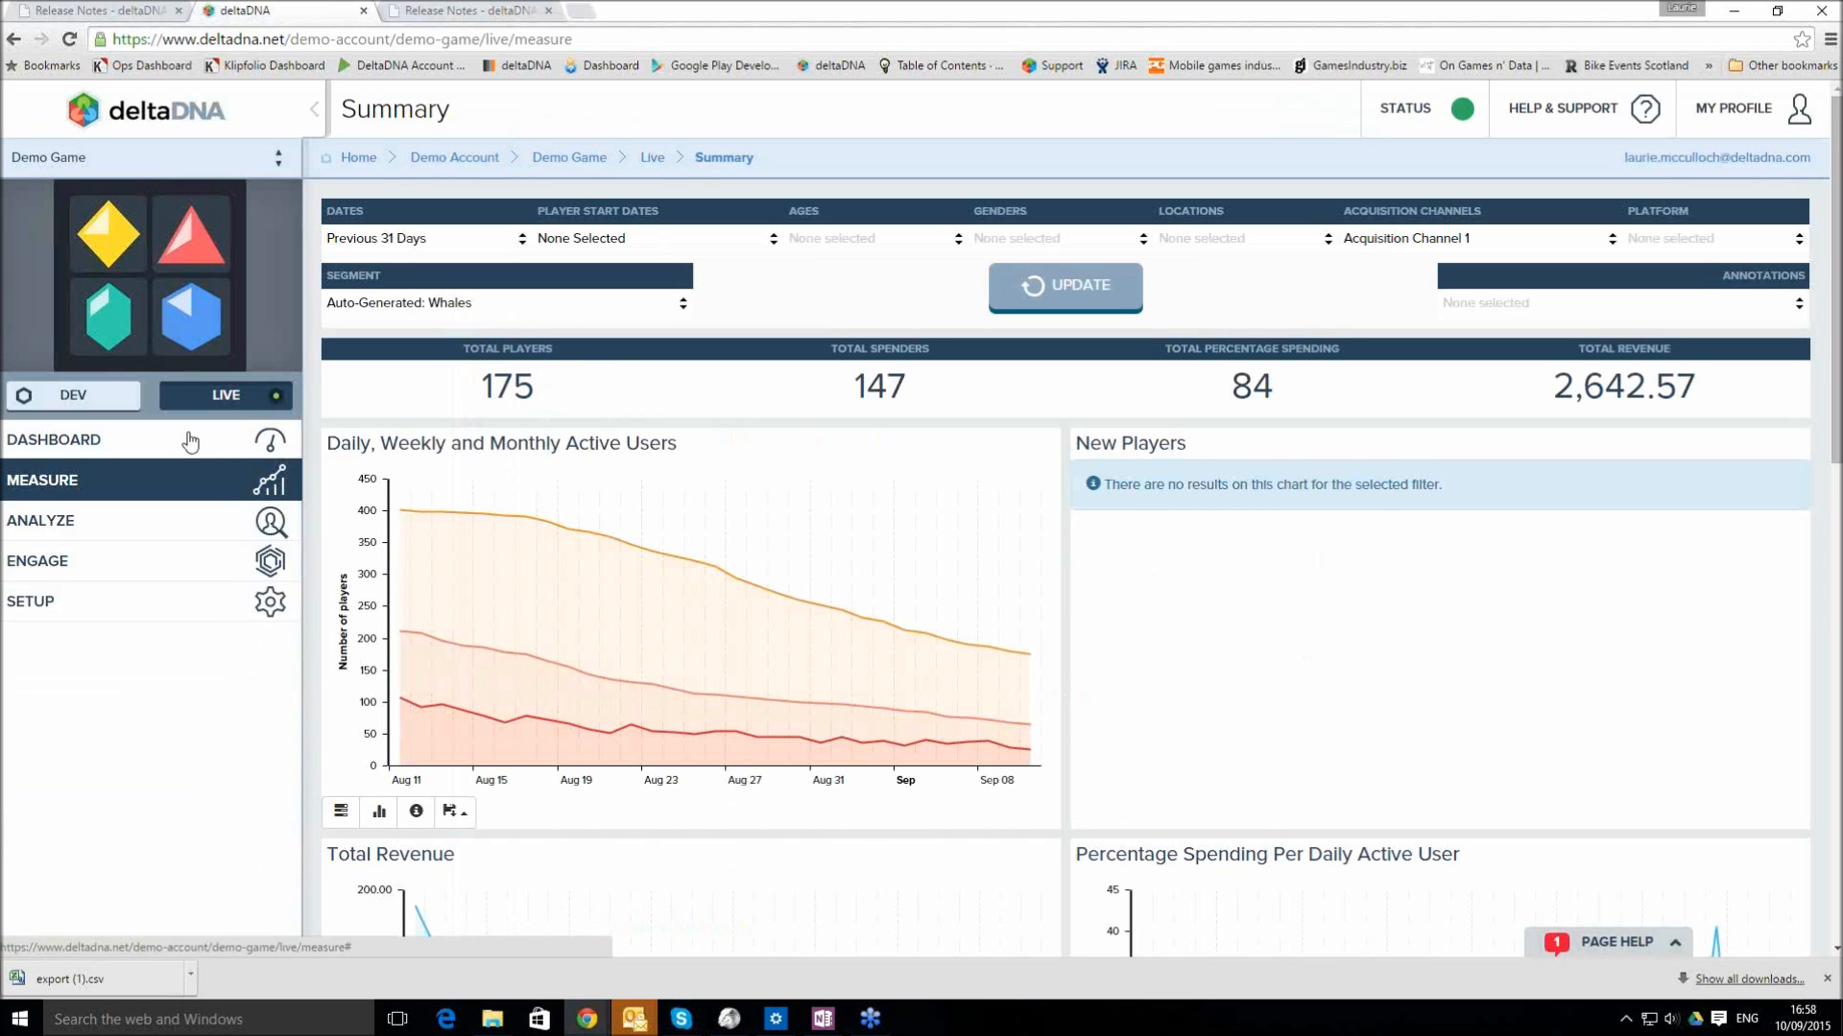
{"action": "left_click", "coordinate": [273, 524]}
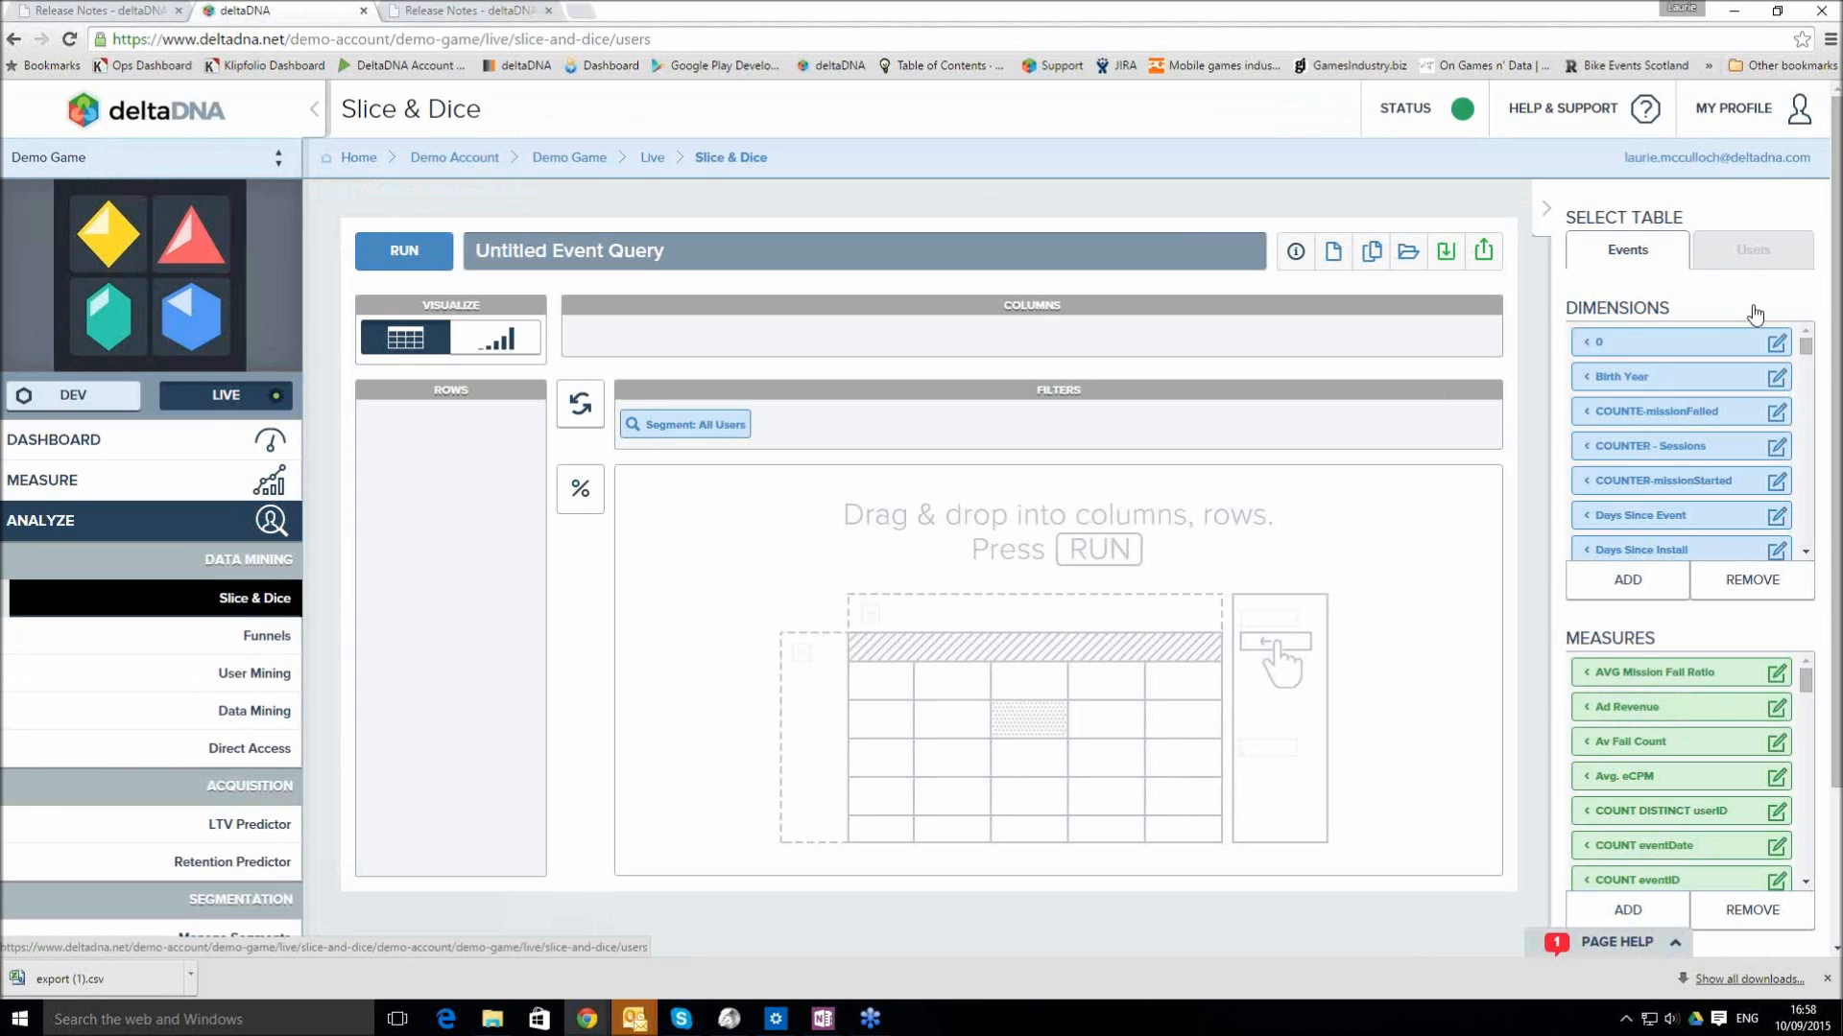
{"action": "left_click", "coordinate": [1739, 252]}
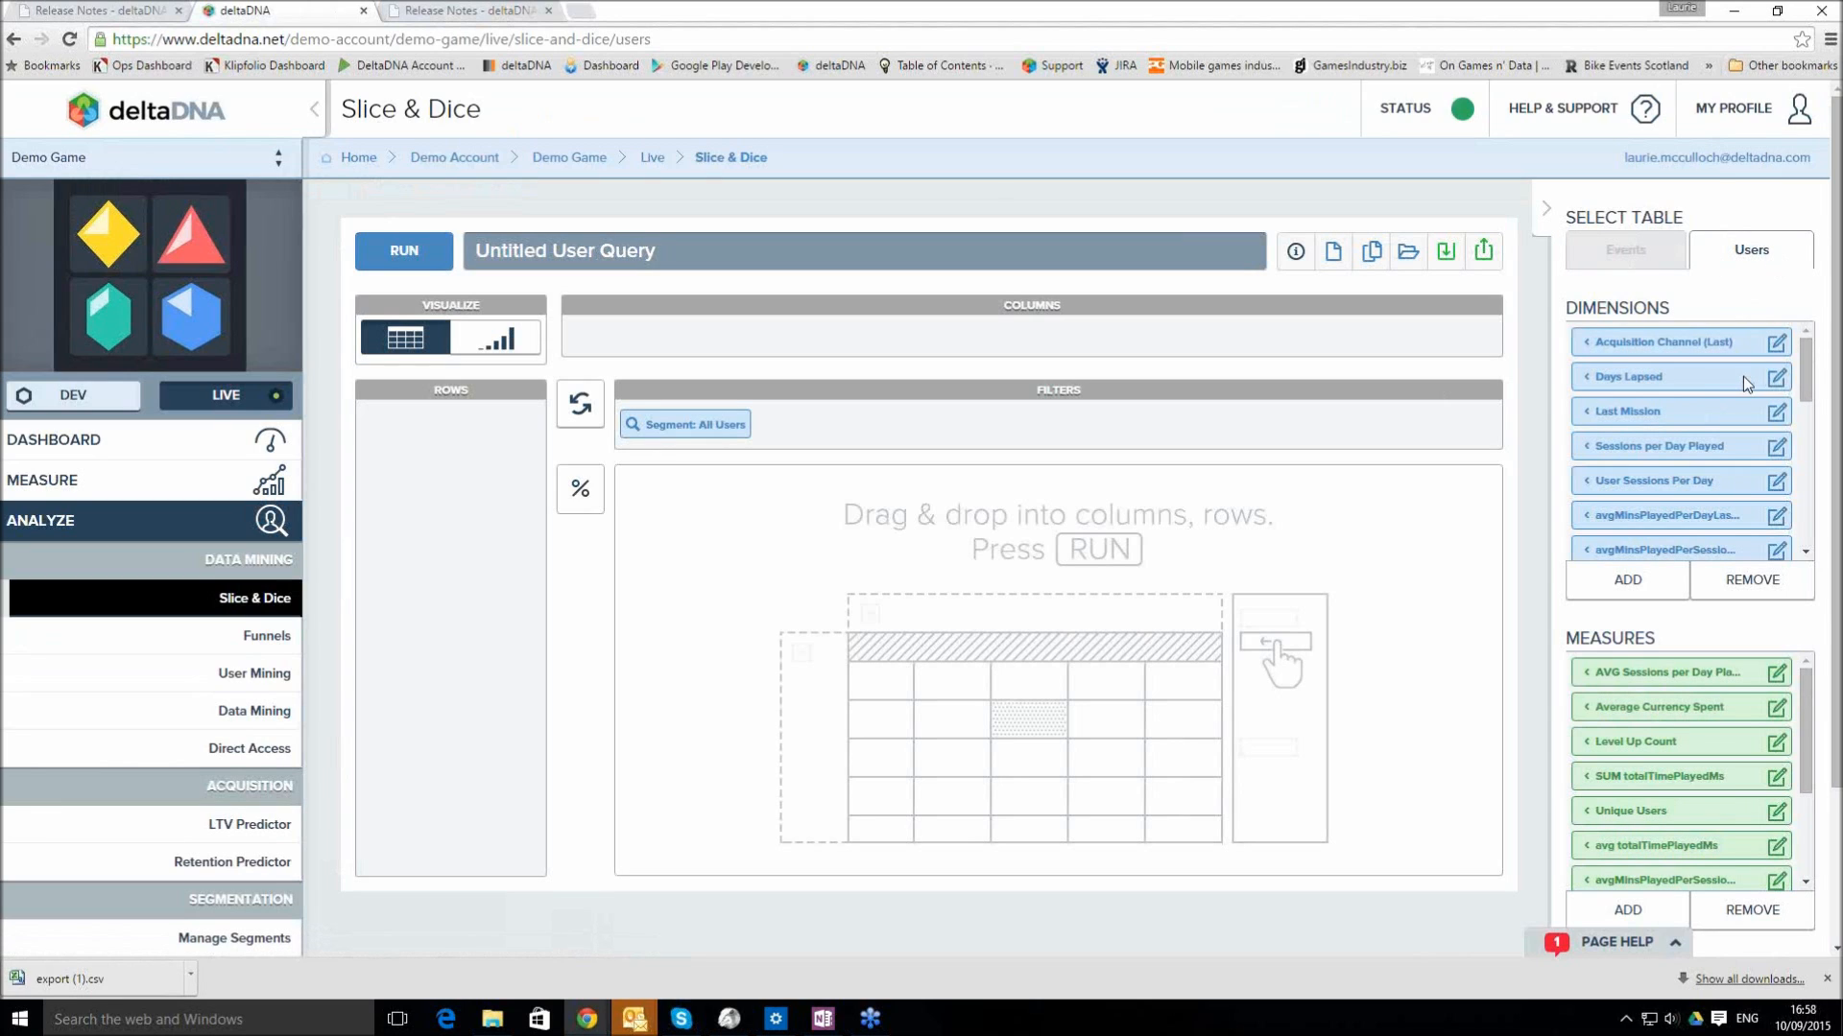
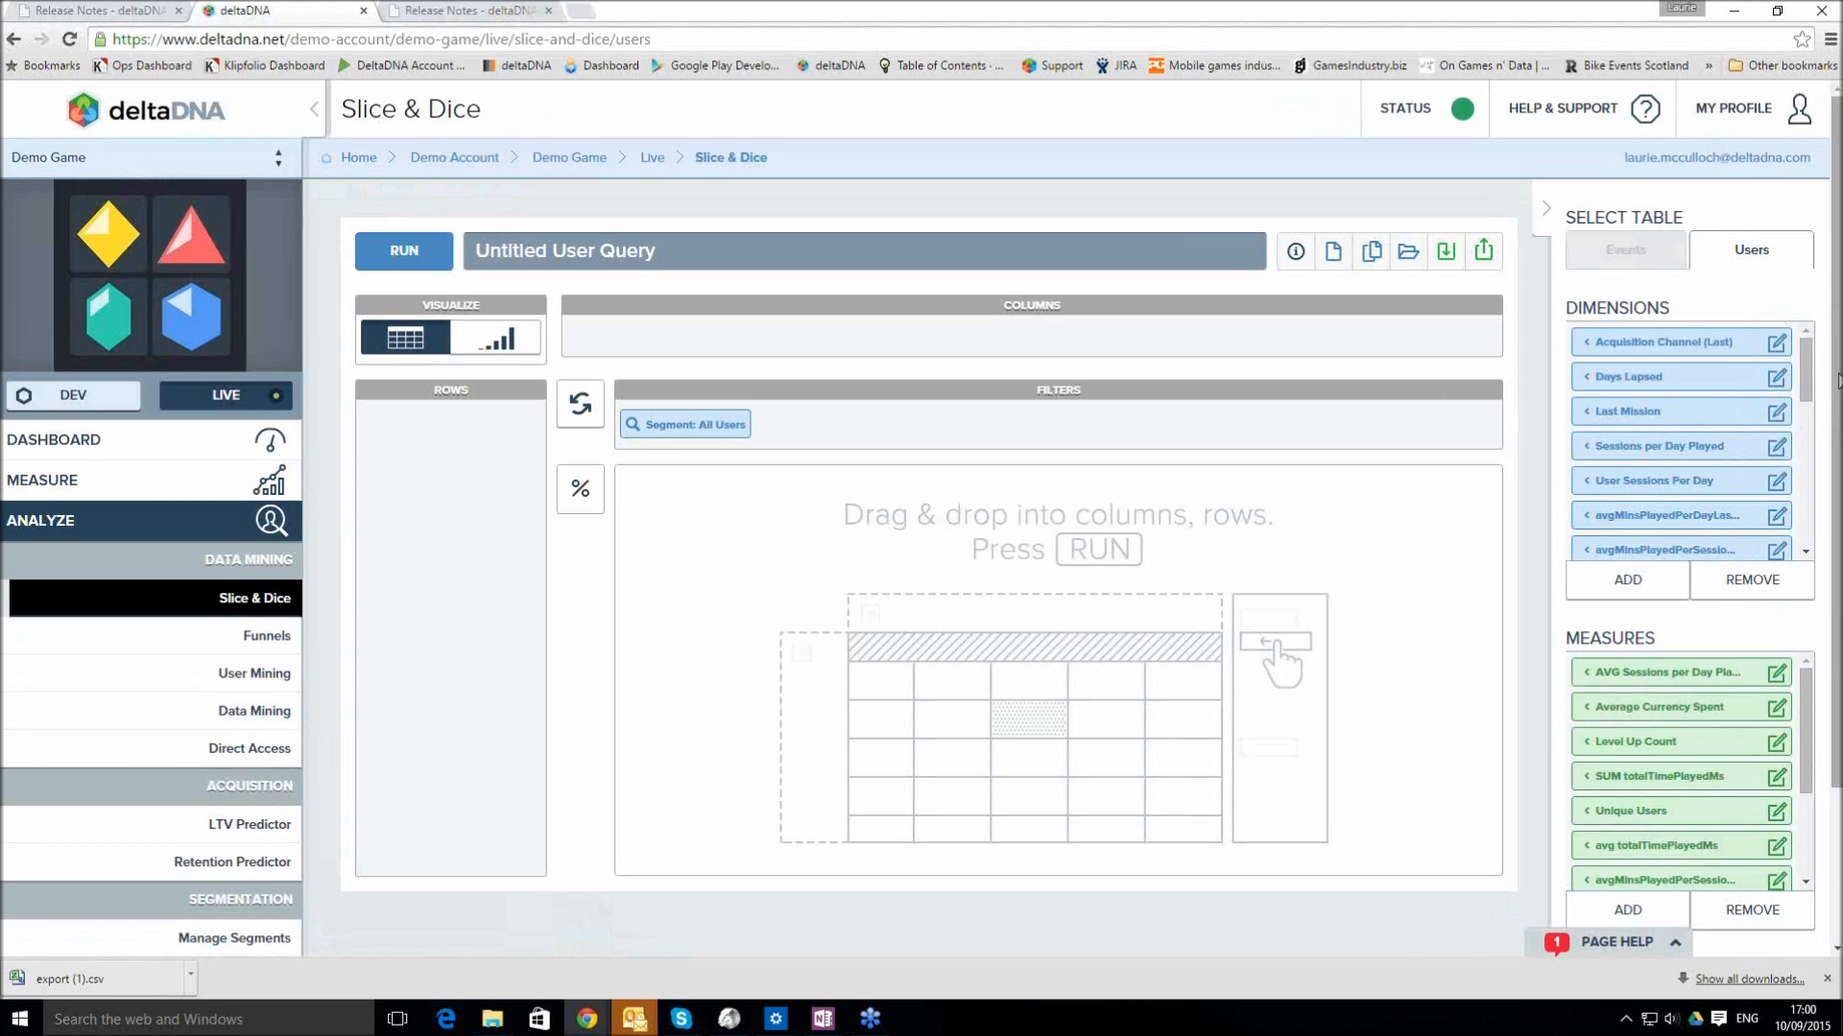
View the Derived calculation options for a new dimension on the Users table, and close the dialog without adding anything
{"action": "left_click_drag", "start_coordinate": [1812, 389], "coordinate": [1781, 576]}
{"action": "left_click", "coordinate": [1637, 585]}
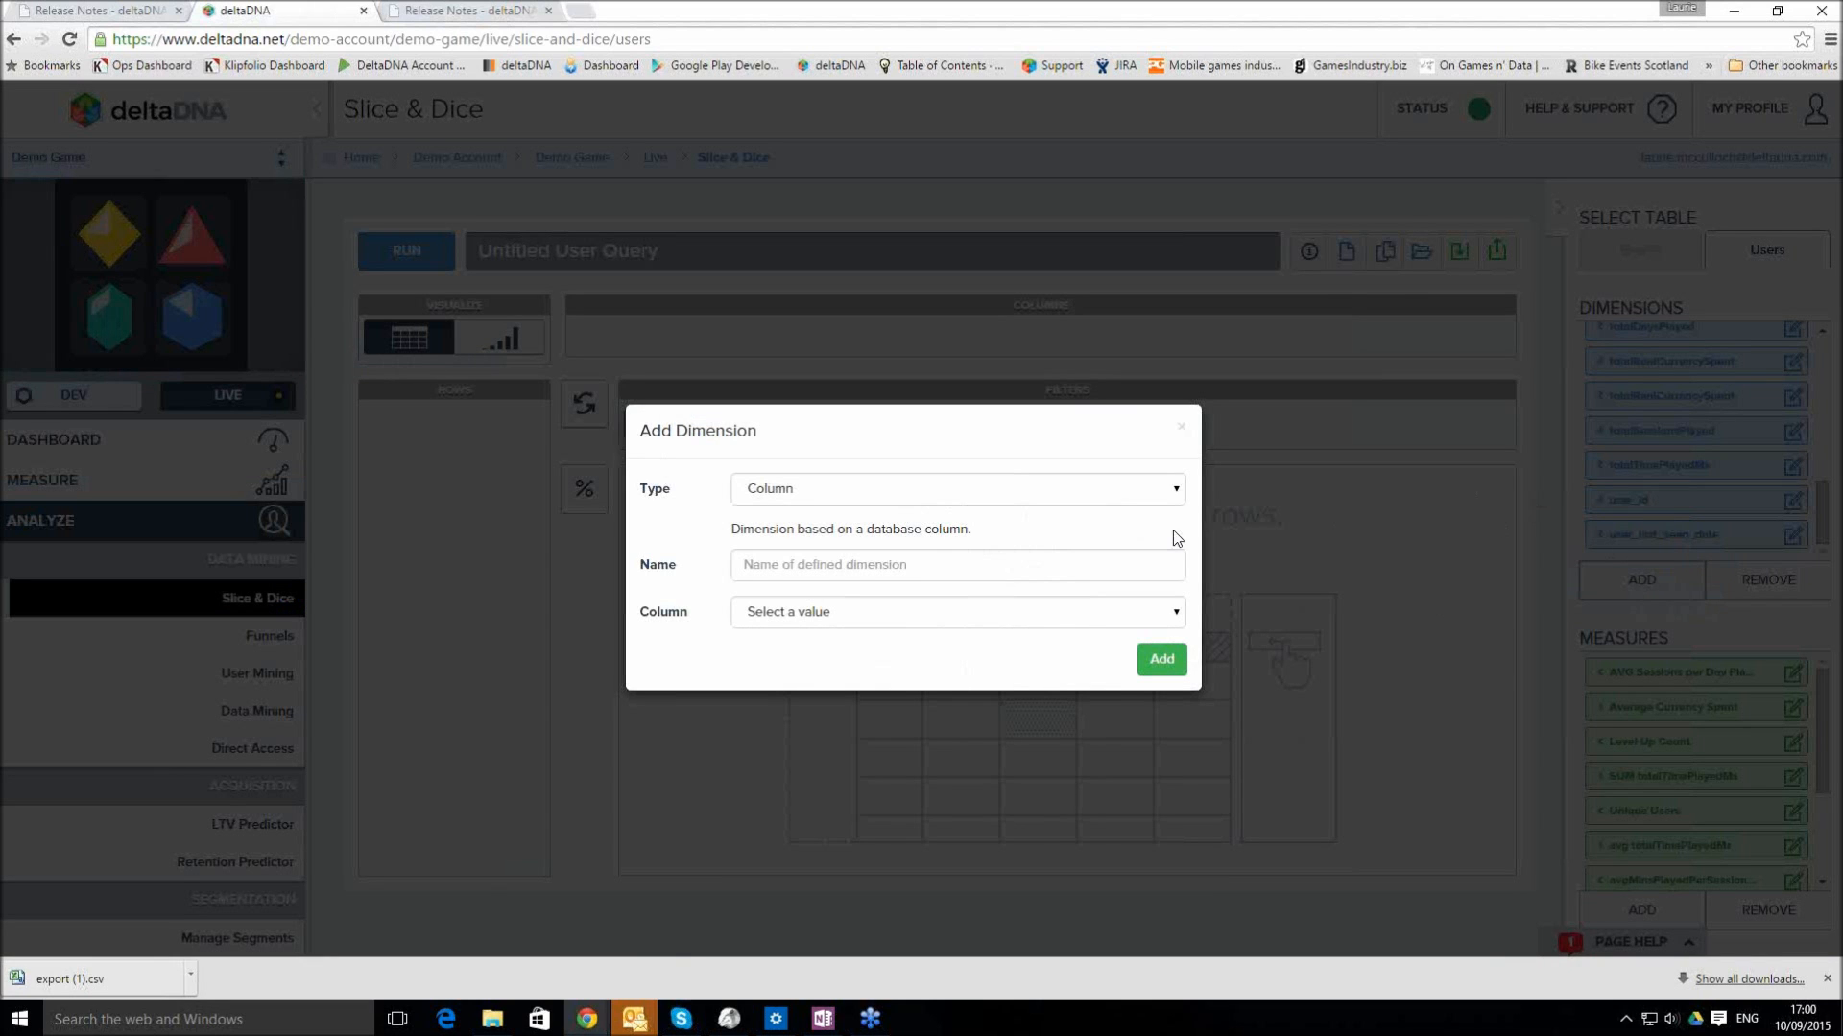
{"action": "left_click", "coordinate": [977, 488]}
{"action": "left_click", "coordinate": [821, 530]}
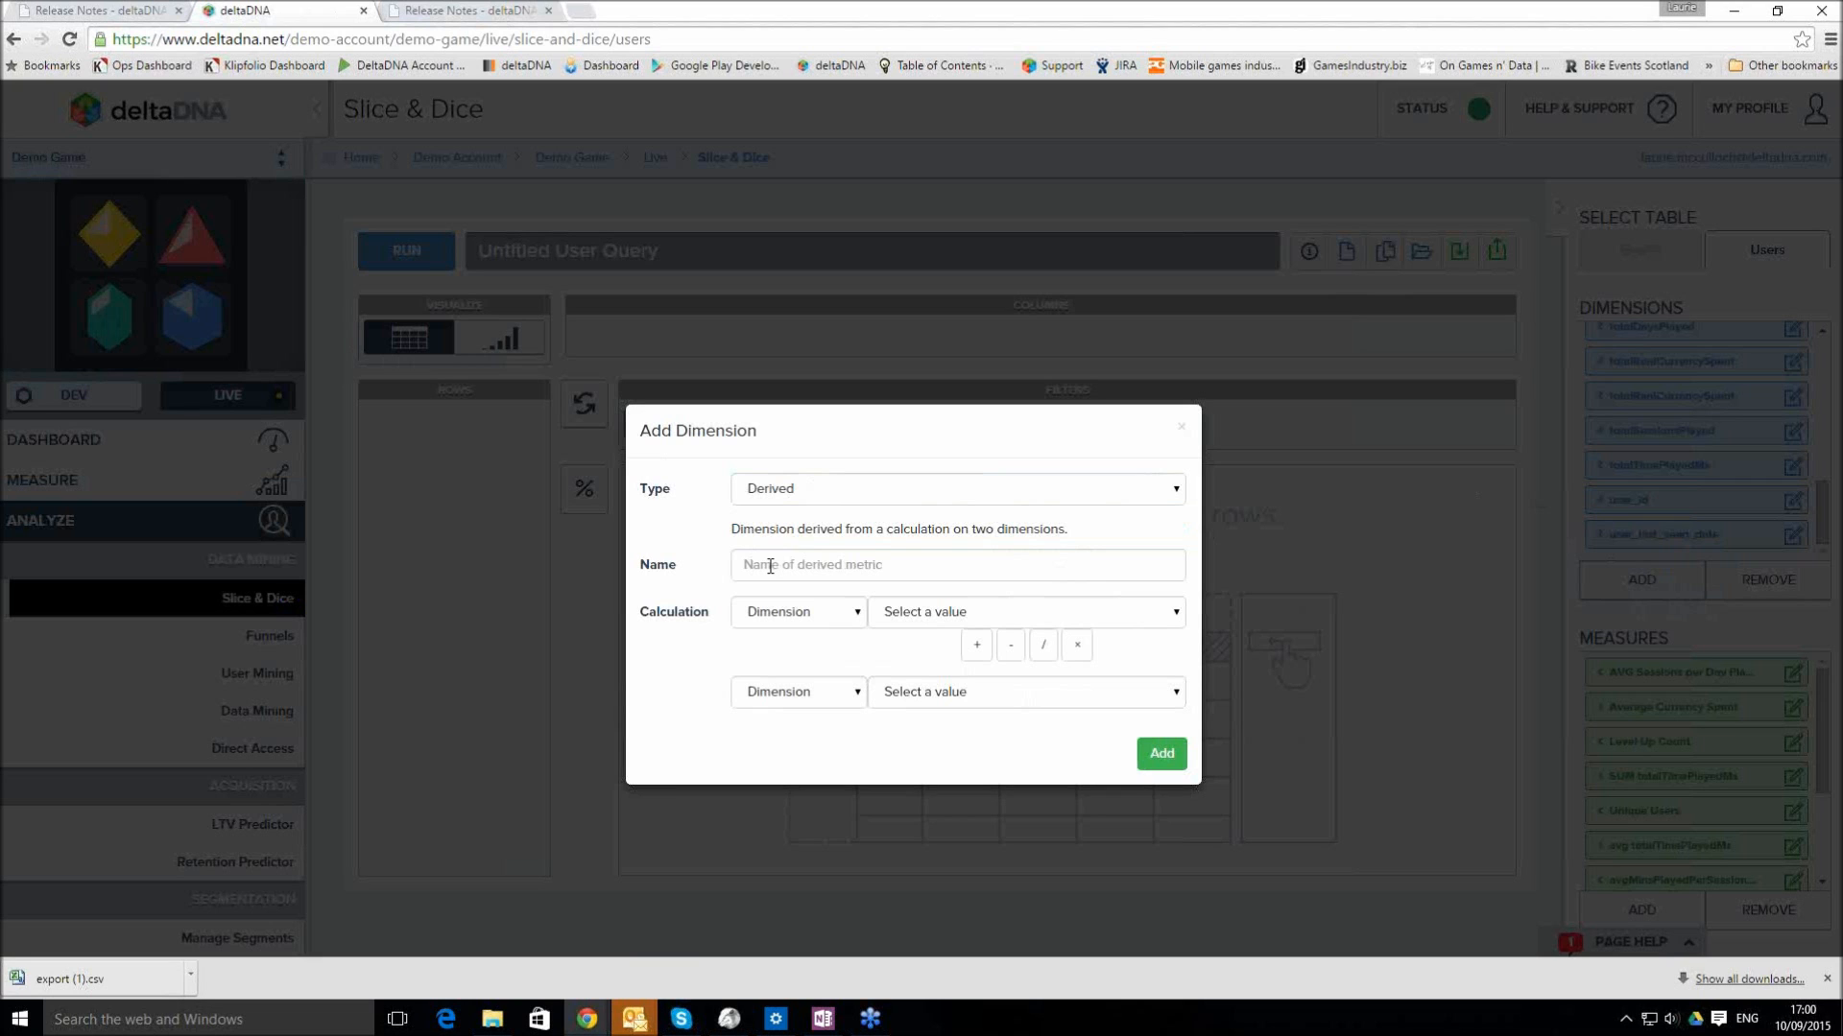
{"action": "left_click", "coordinate": [1182, 427]}
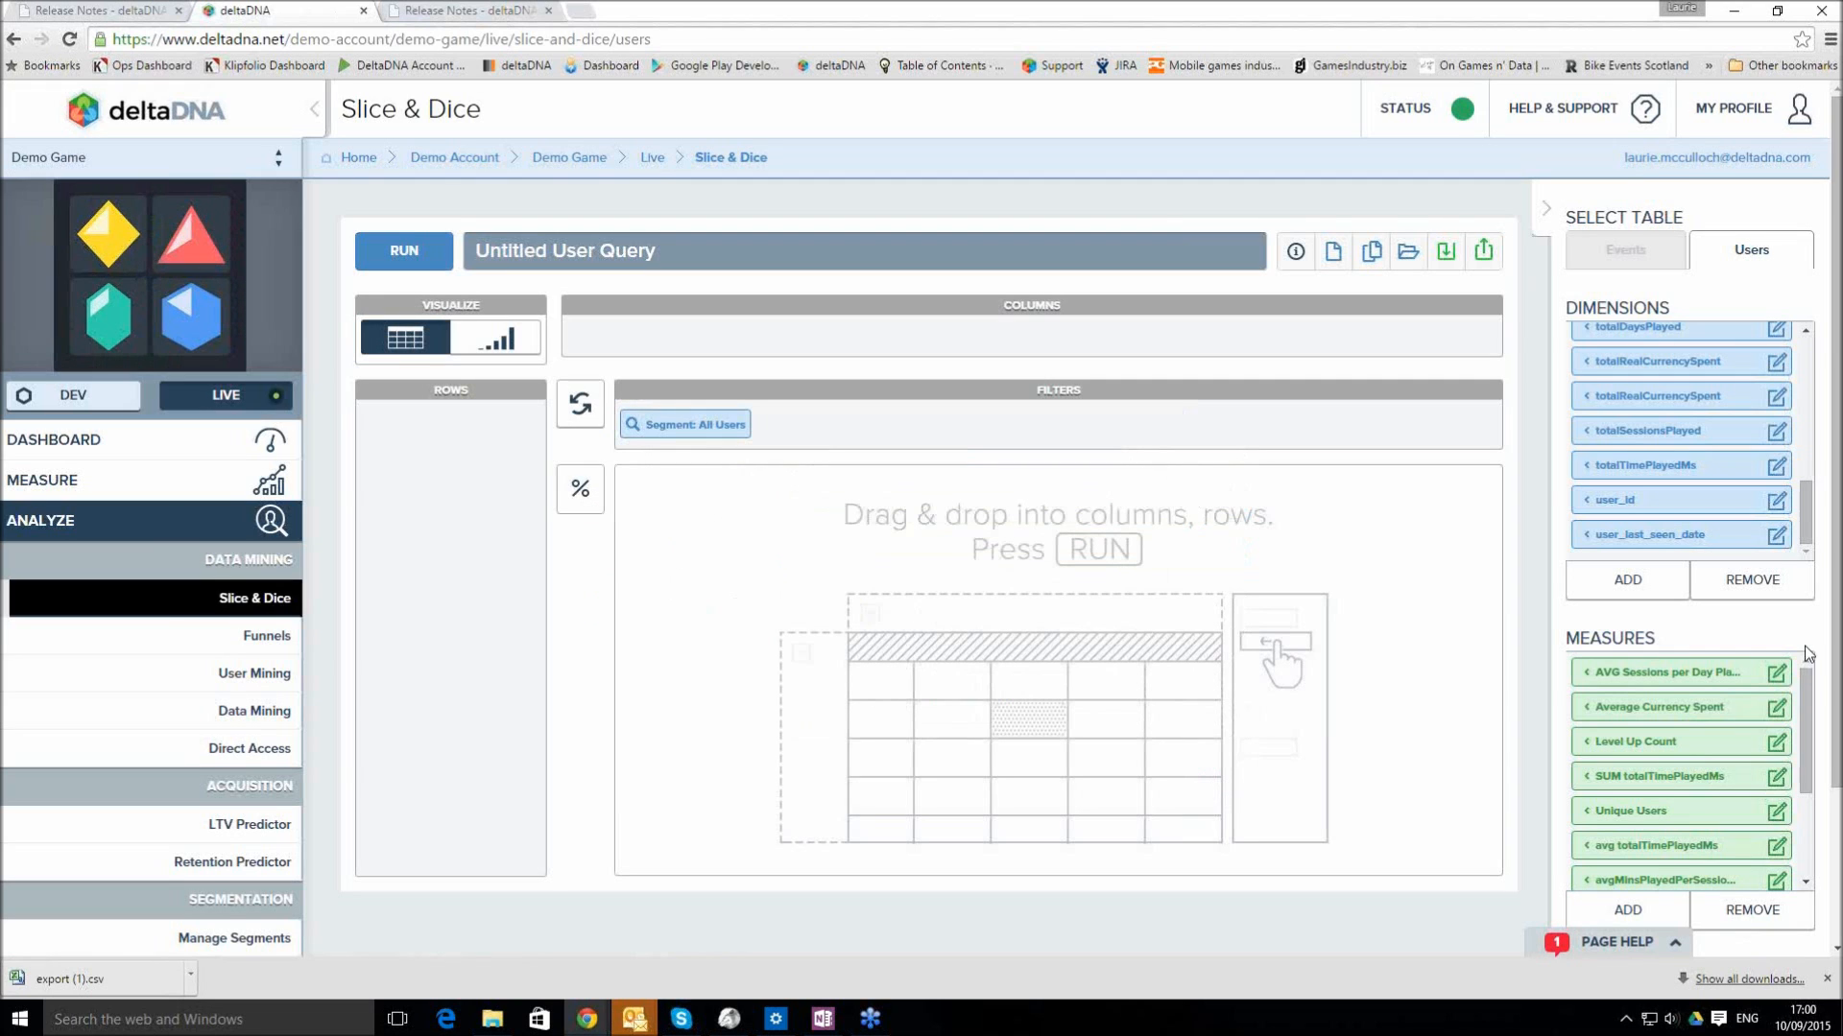
{"action": "left_click", "coordinate": [1625, 909]}
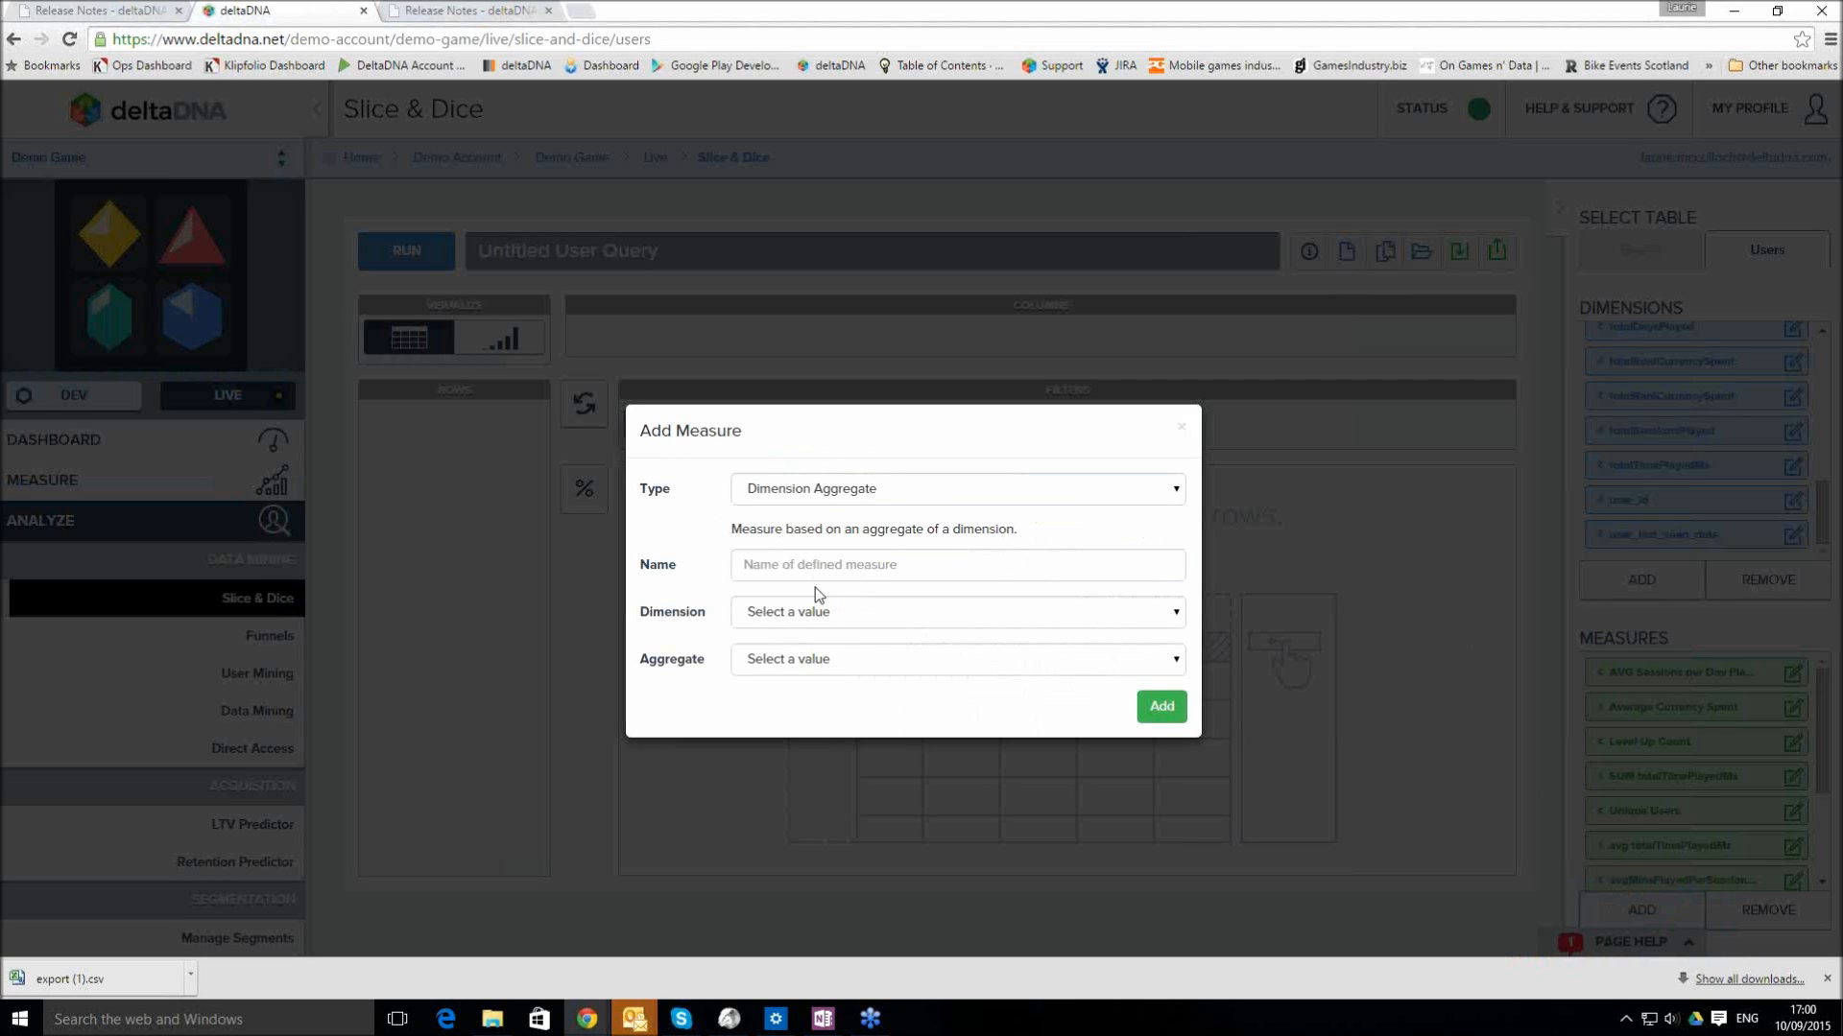
{"action": "left_click", "coordinate": [820, 488]}
{"action": "left_click", "coordinate": [802, 531]}
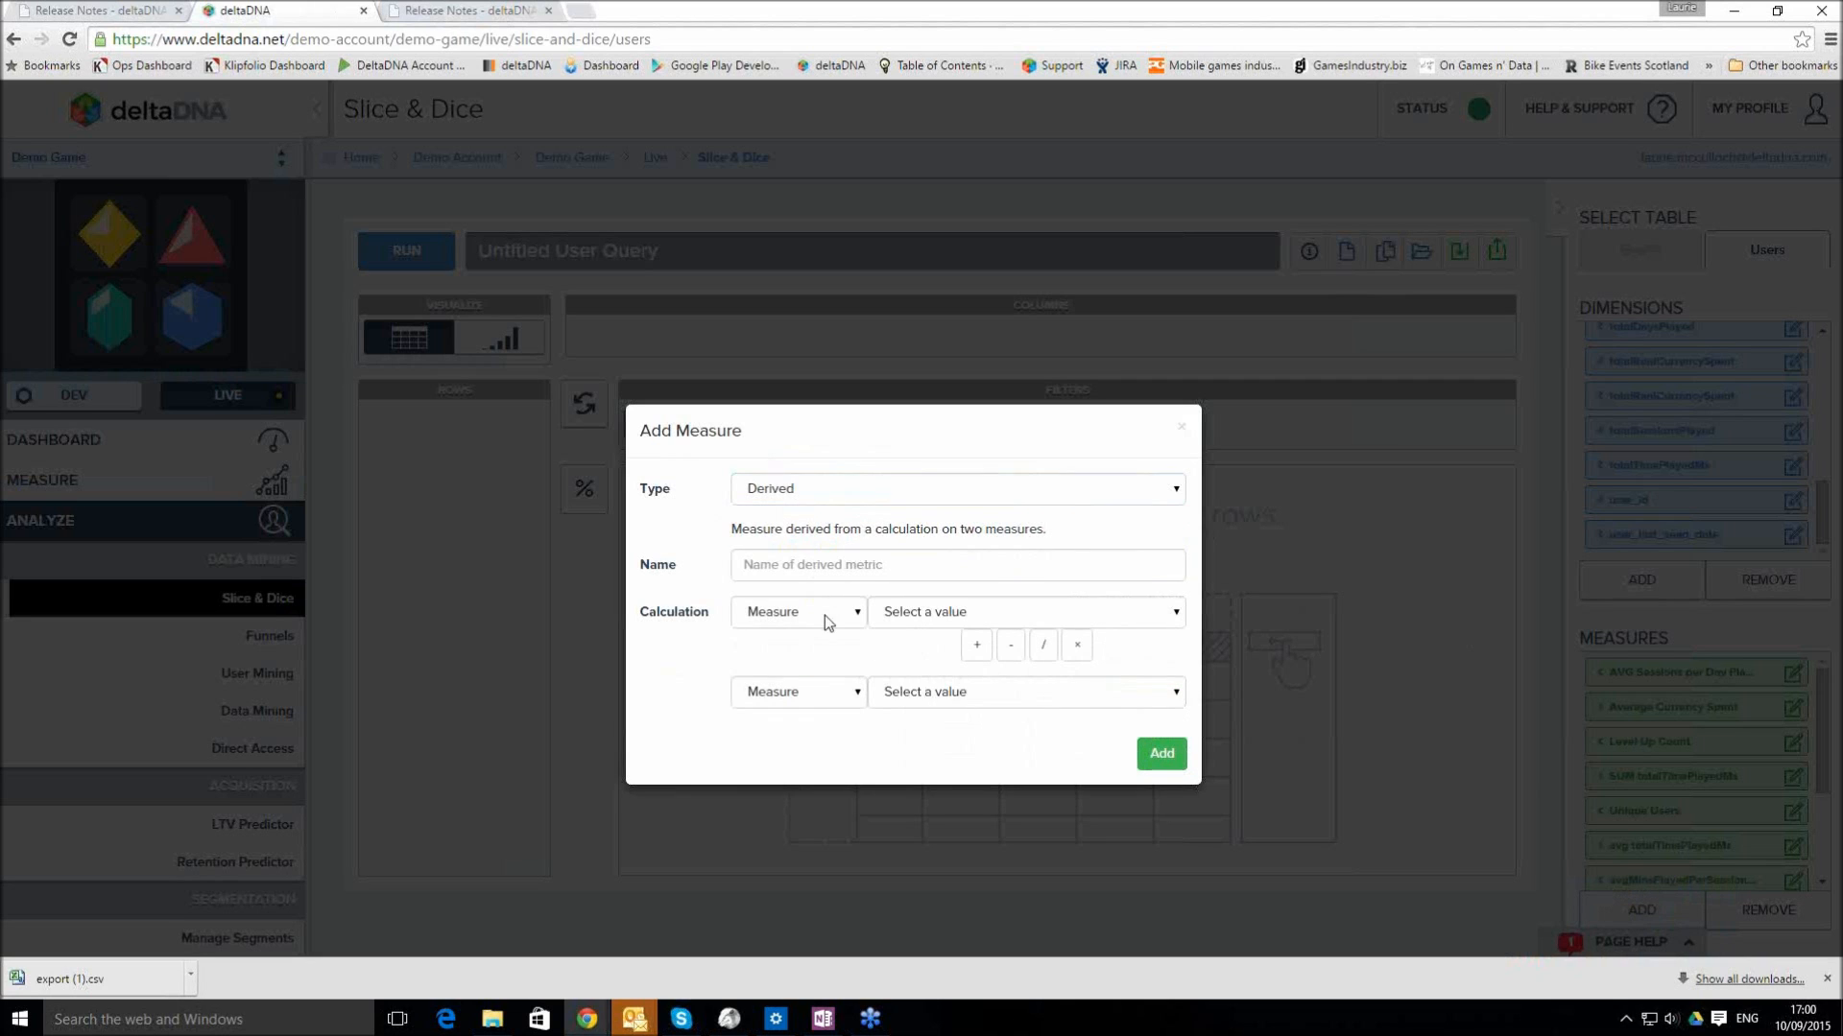
{"action": "left_click", "coordinate": [819, 616]}
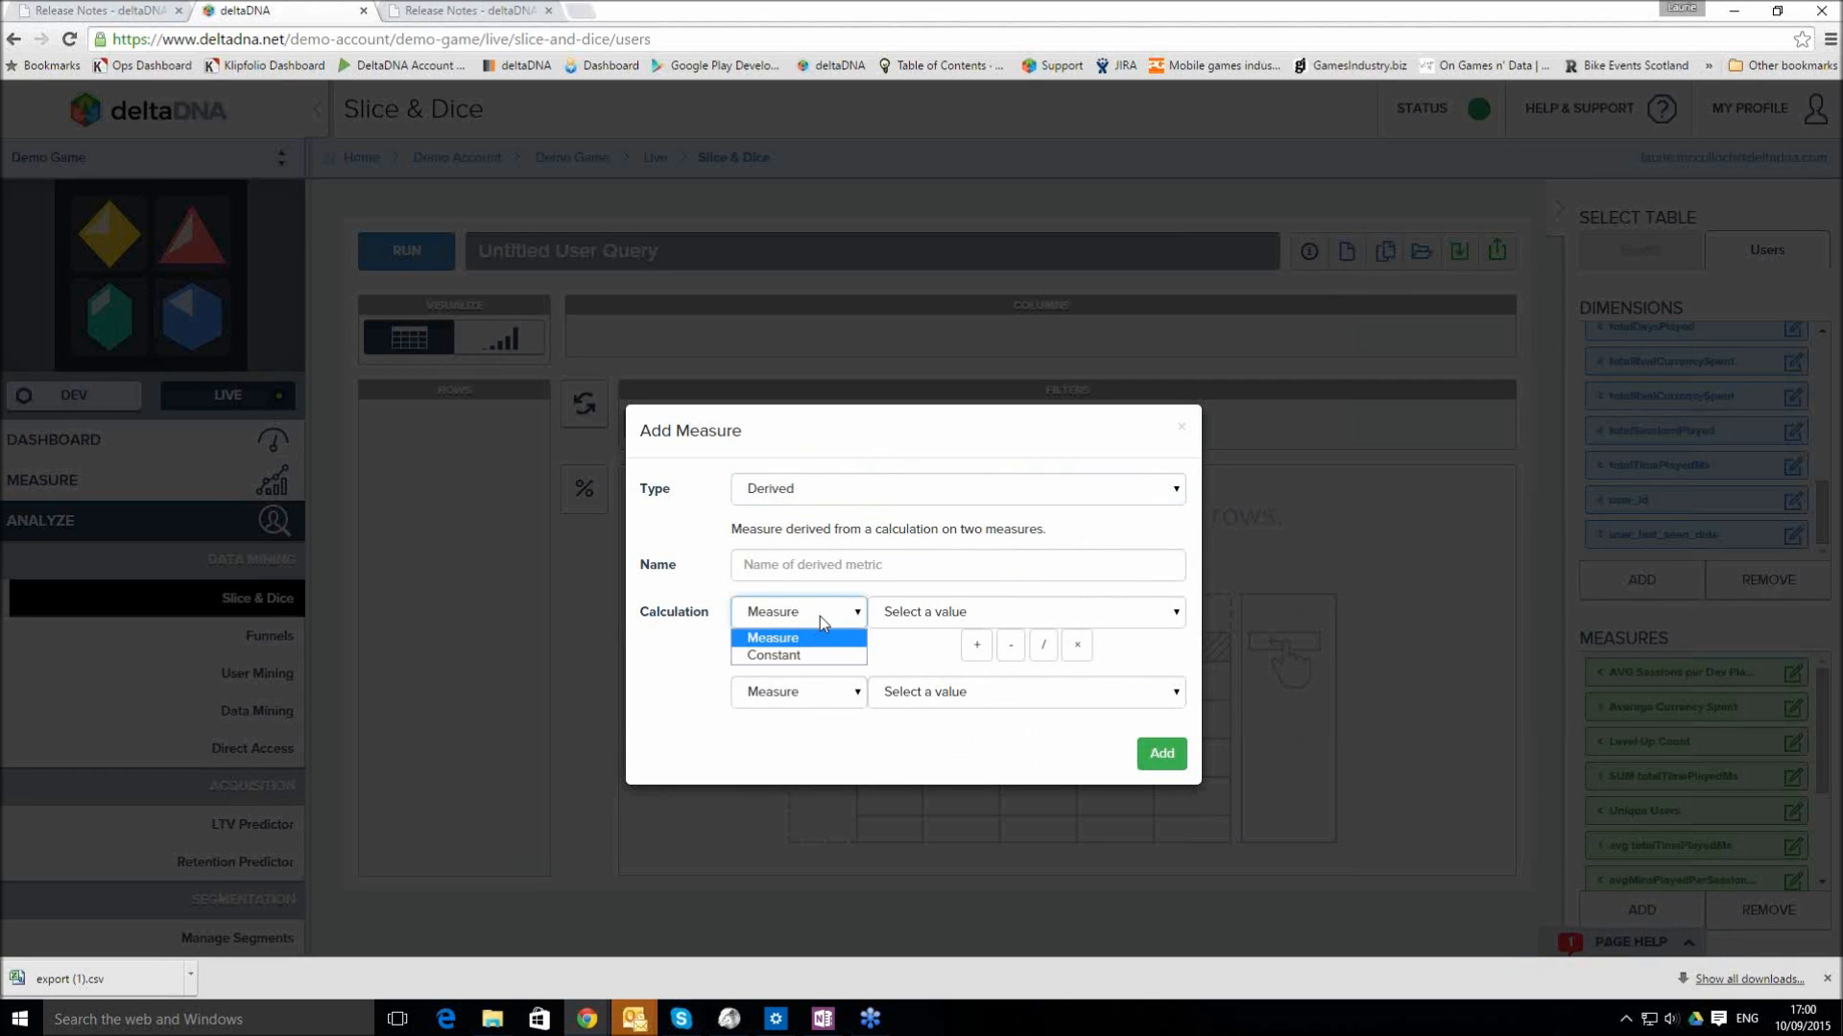
{"action": "left_click", "coordinate": [892, 619]}
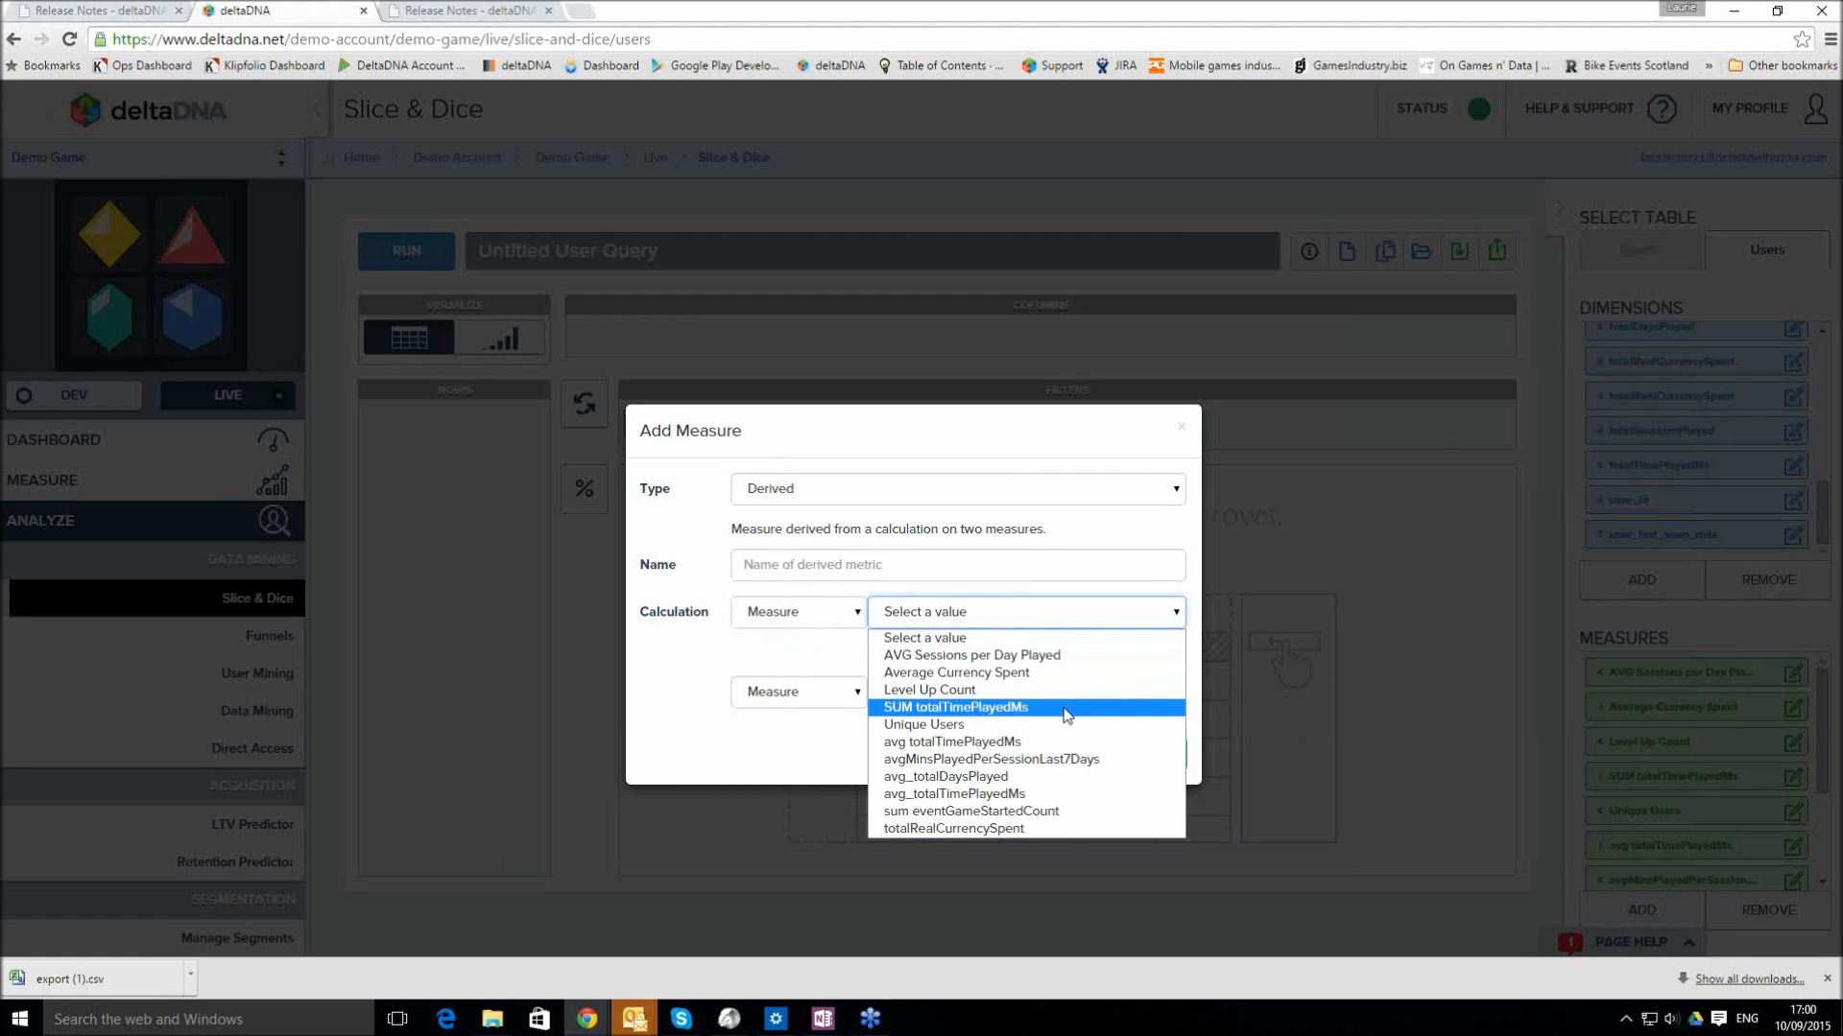
{"action": "left_click", "coordinate": [1064, 709]}
{"action": "left_click", "coordinate": [1064, 707]}
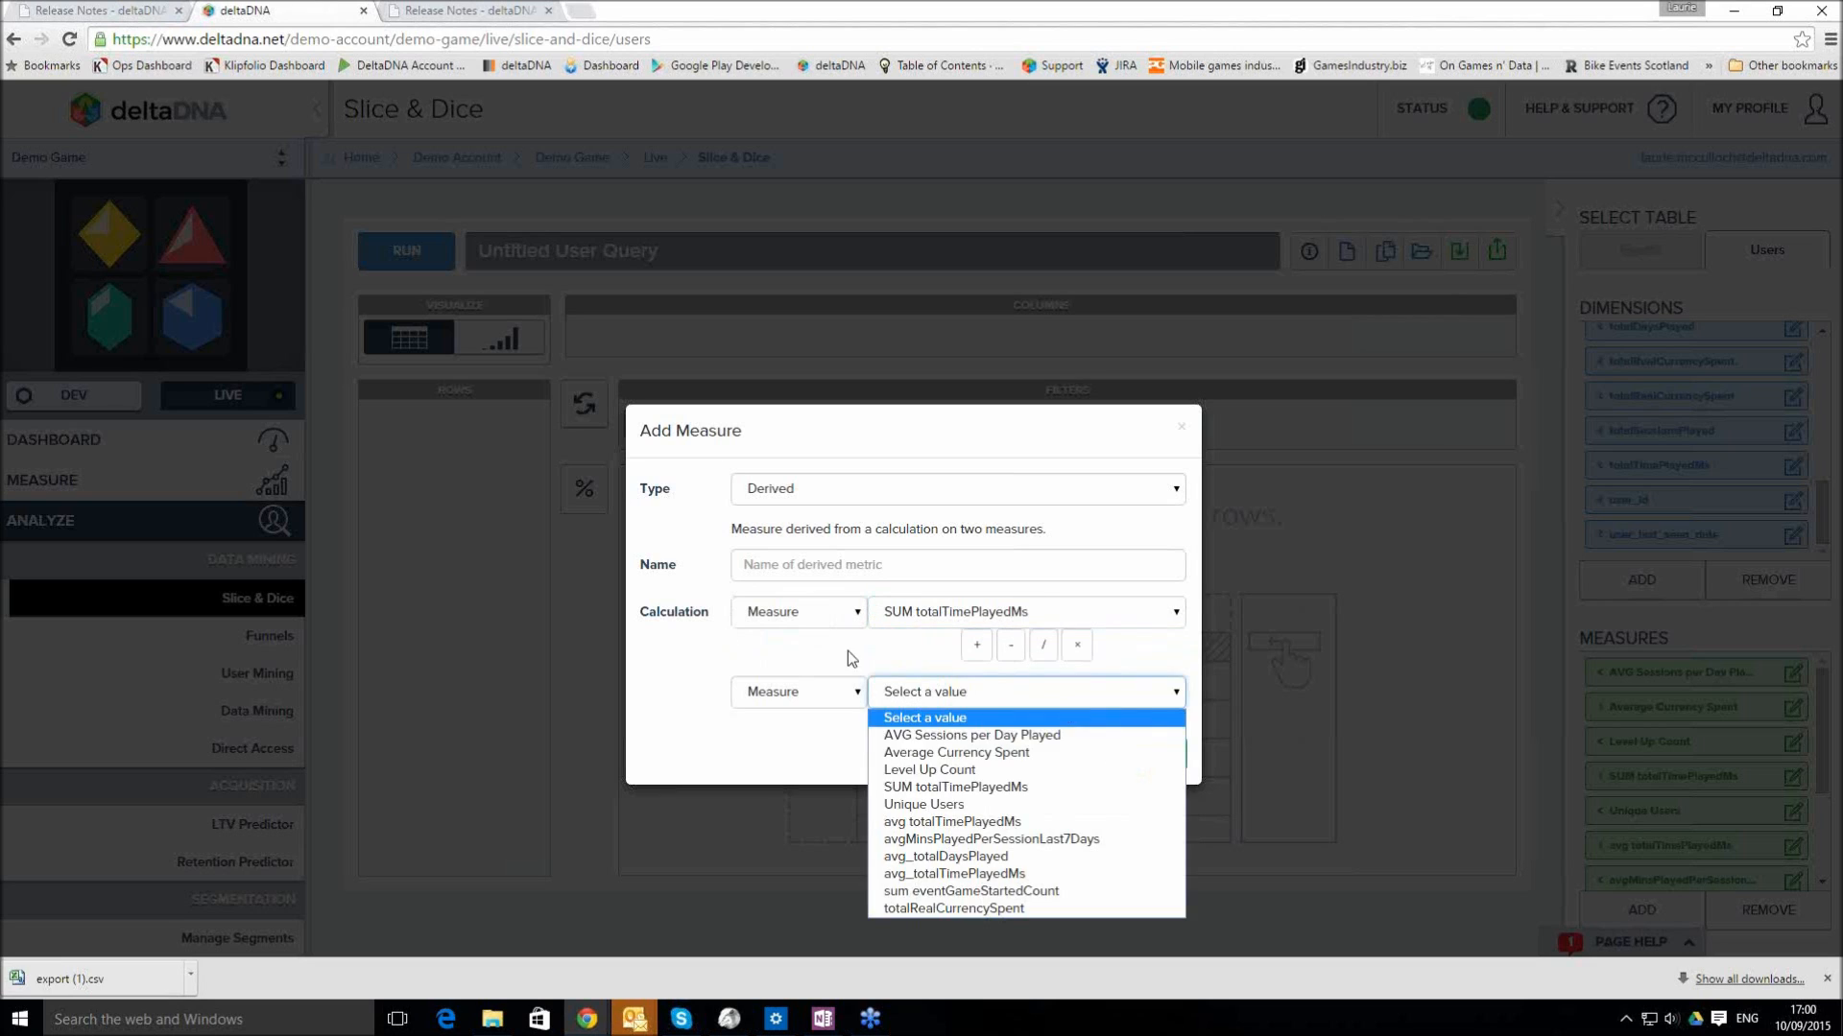
{"action": "left_click", "coordinate": [827, 685]}
{"action": "left_click", "coordinate": [1044, 645]}
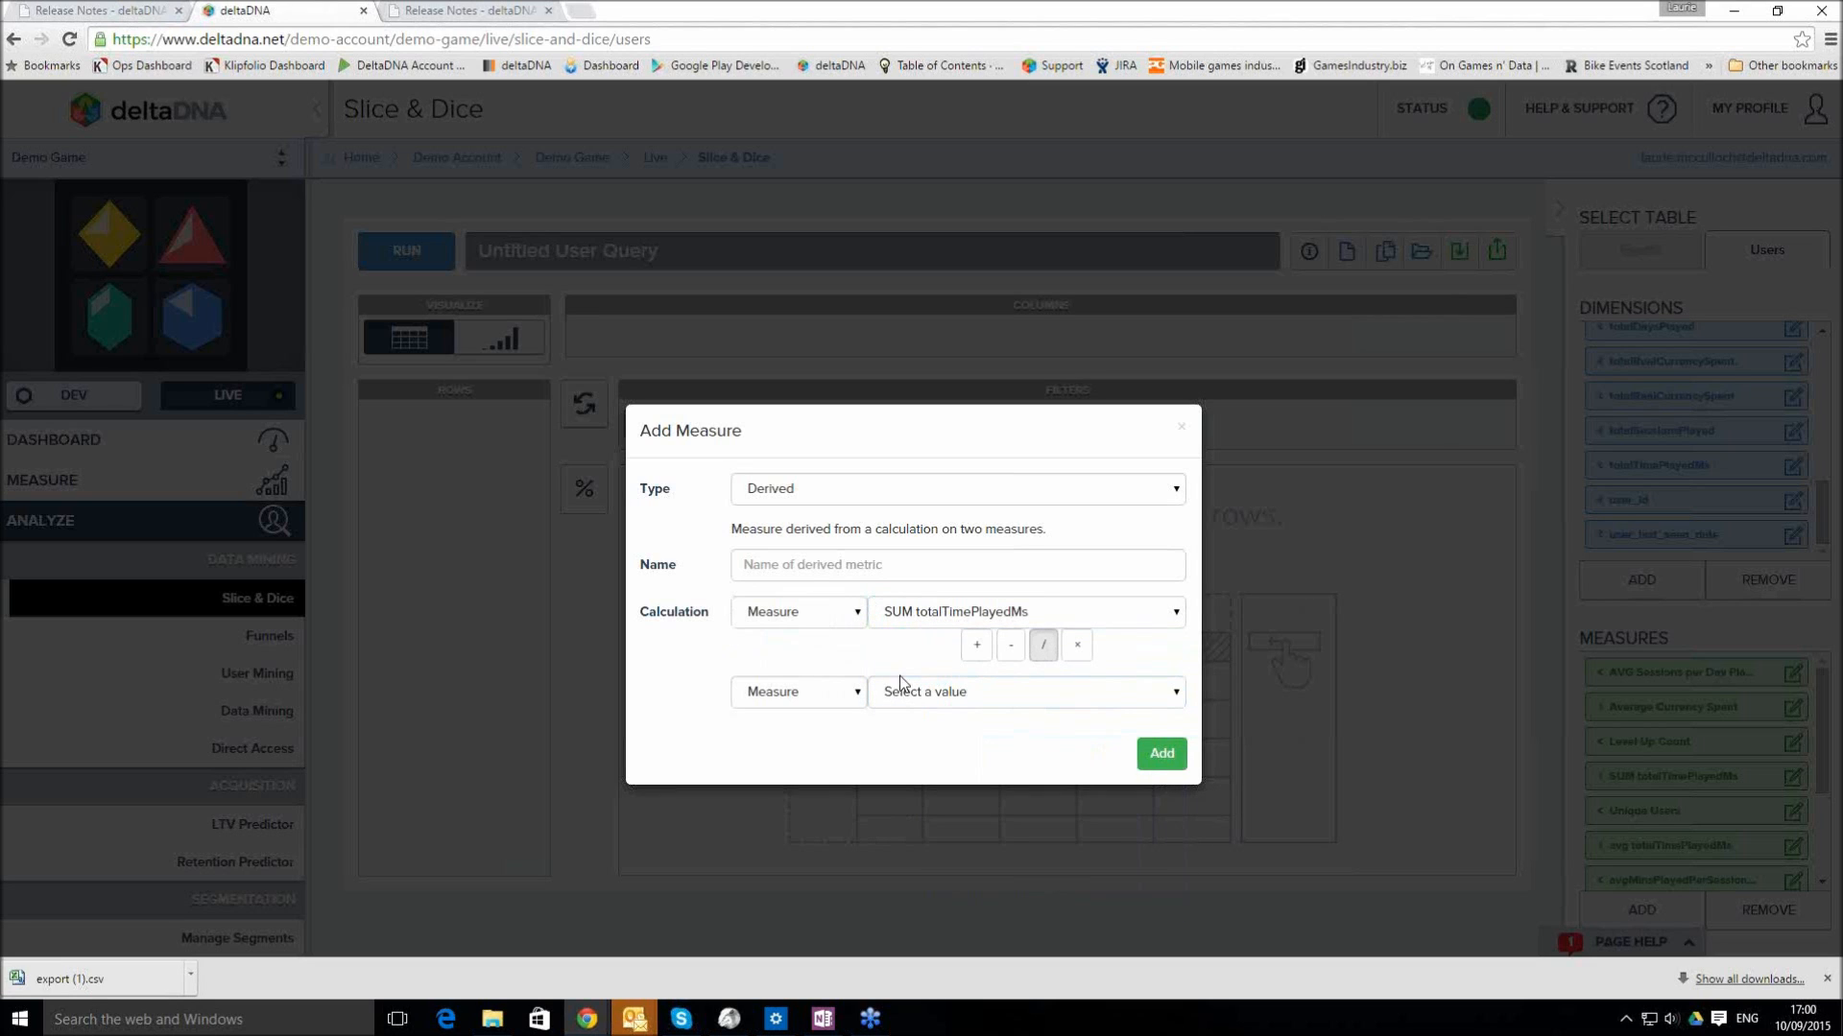
{"action": "left_click", "coordinate": [946, 702]}
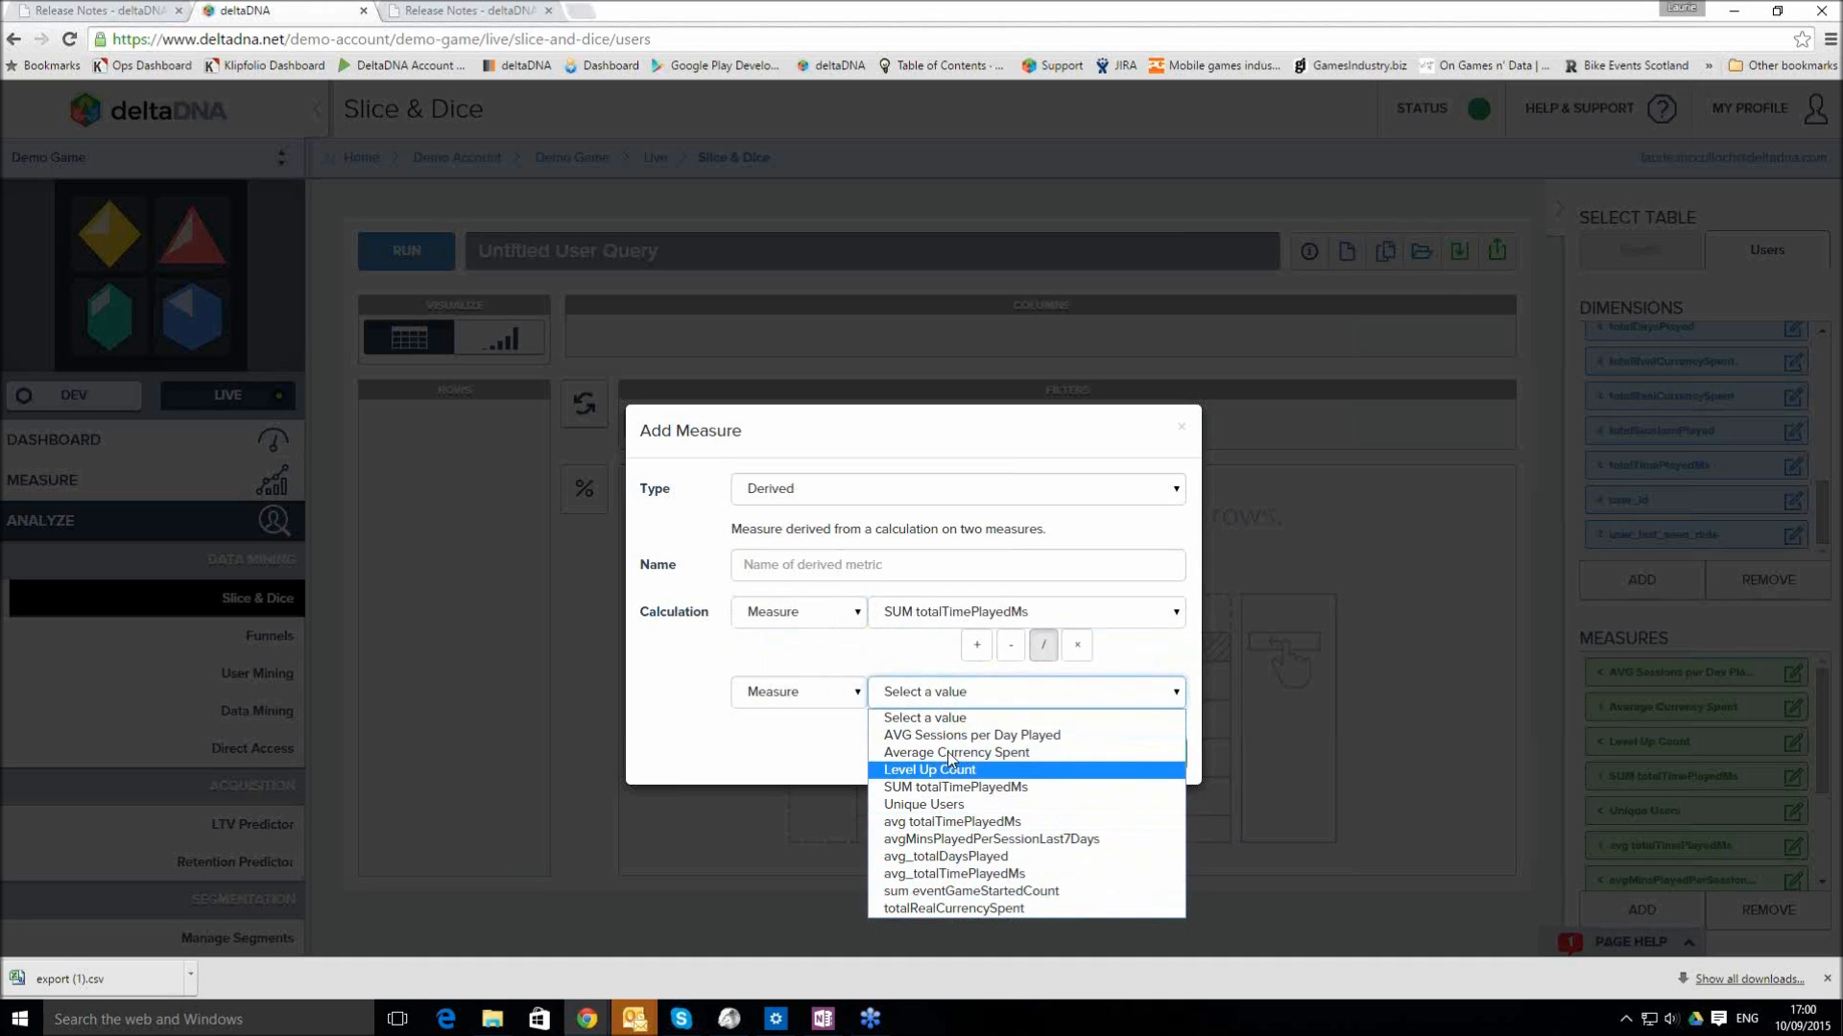
{"action": "left_click", "coordinate": [802, 778]}
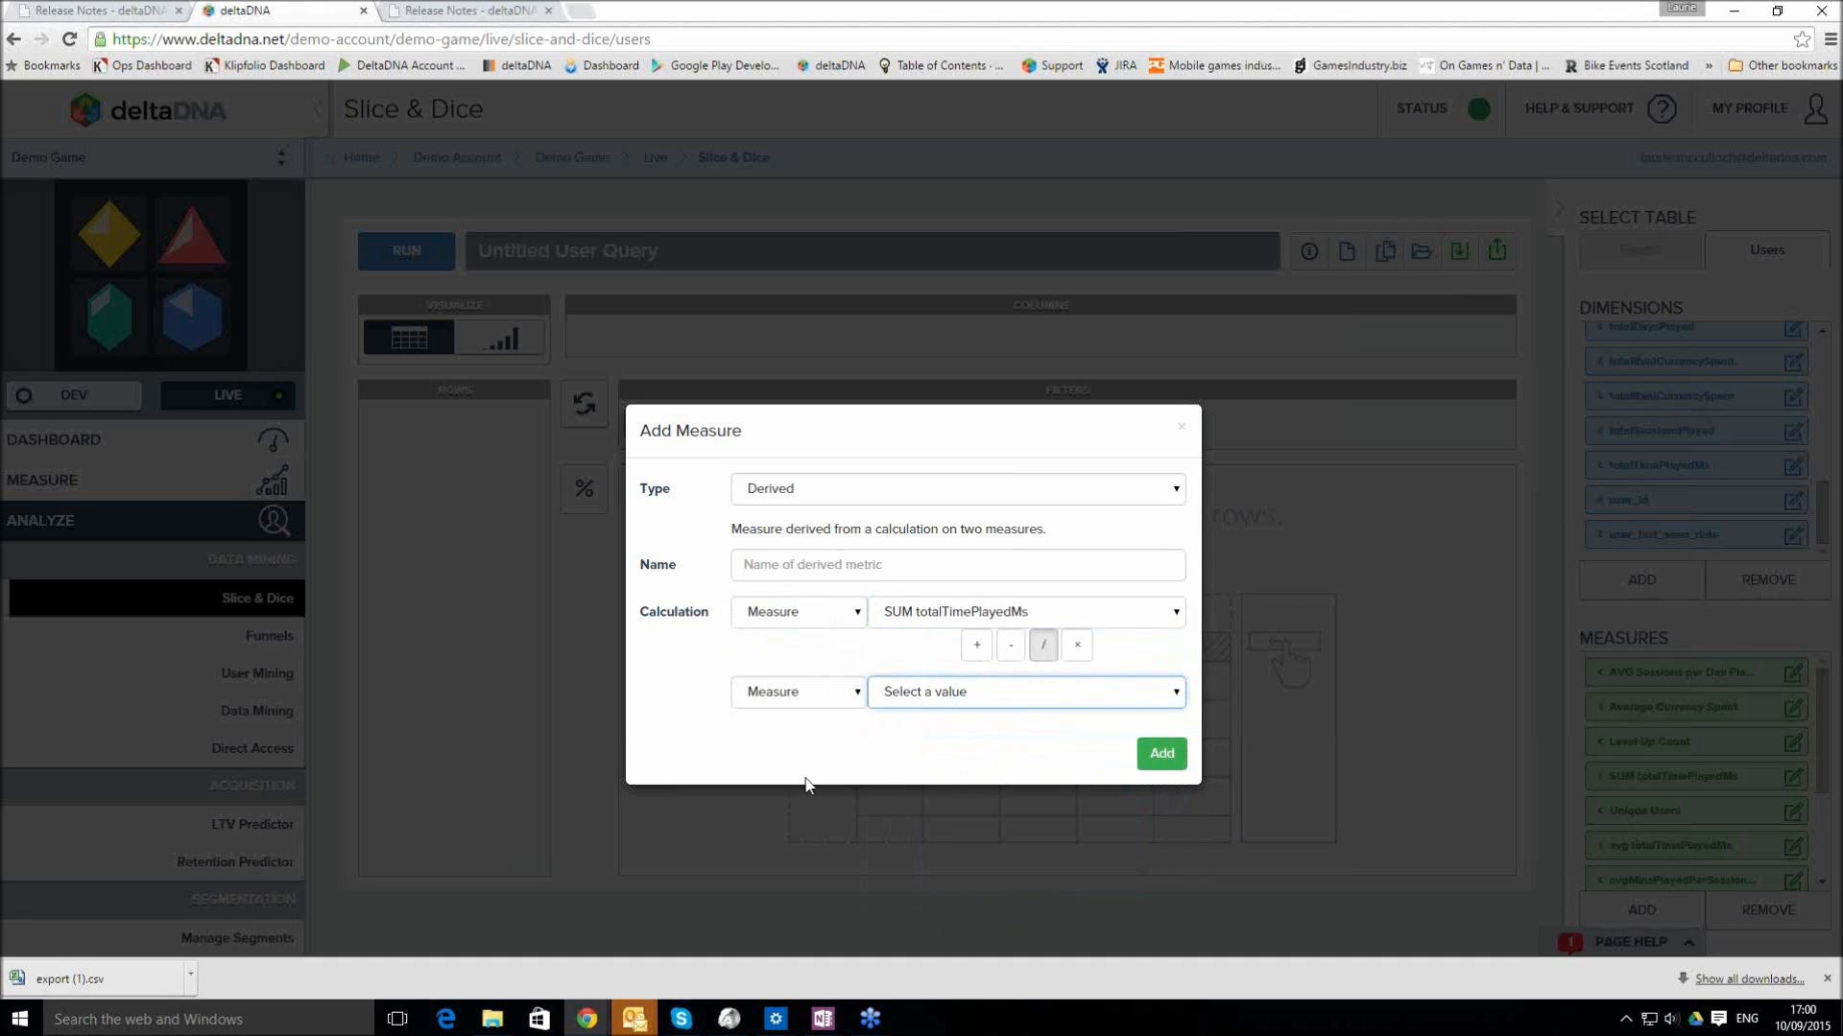
{"action": "left_click", "coordinate": [1181, 427]}
Add a Dimension Aggregate measure named "SUM total Sessions played" that applies SUM to the totalSessionsPlayed dimension
{"action": "left_click", "coordinate": [1620, 909]}
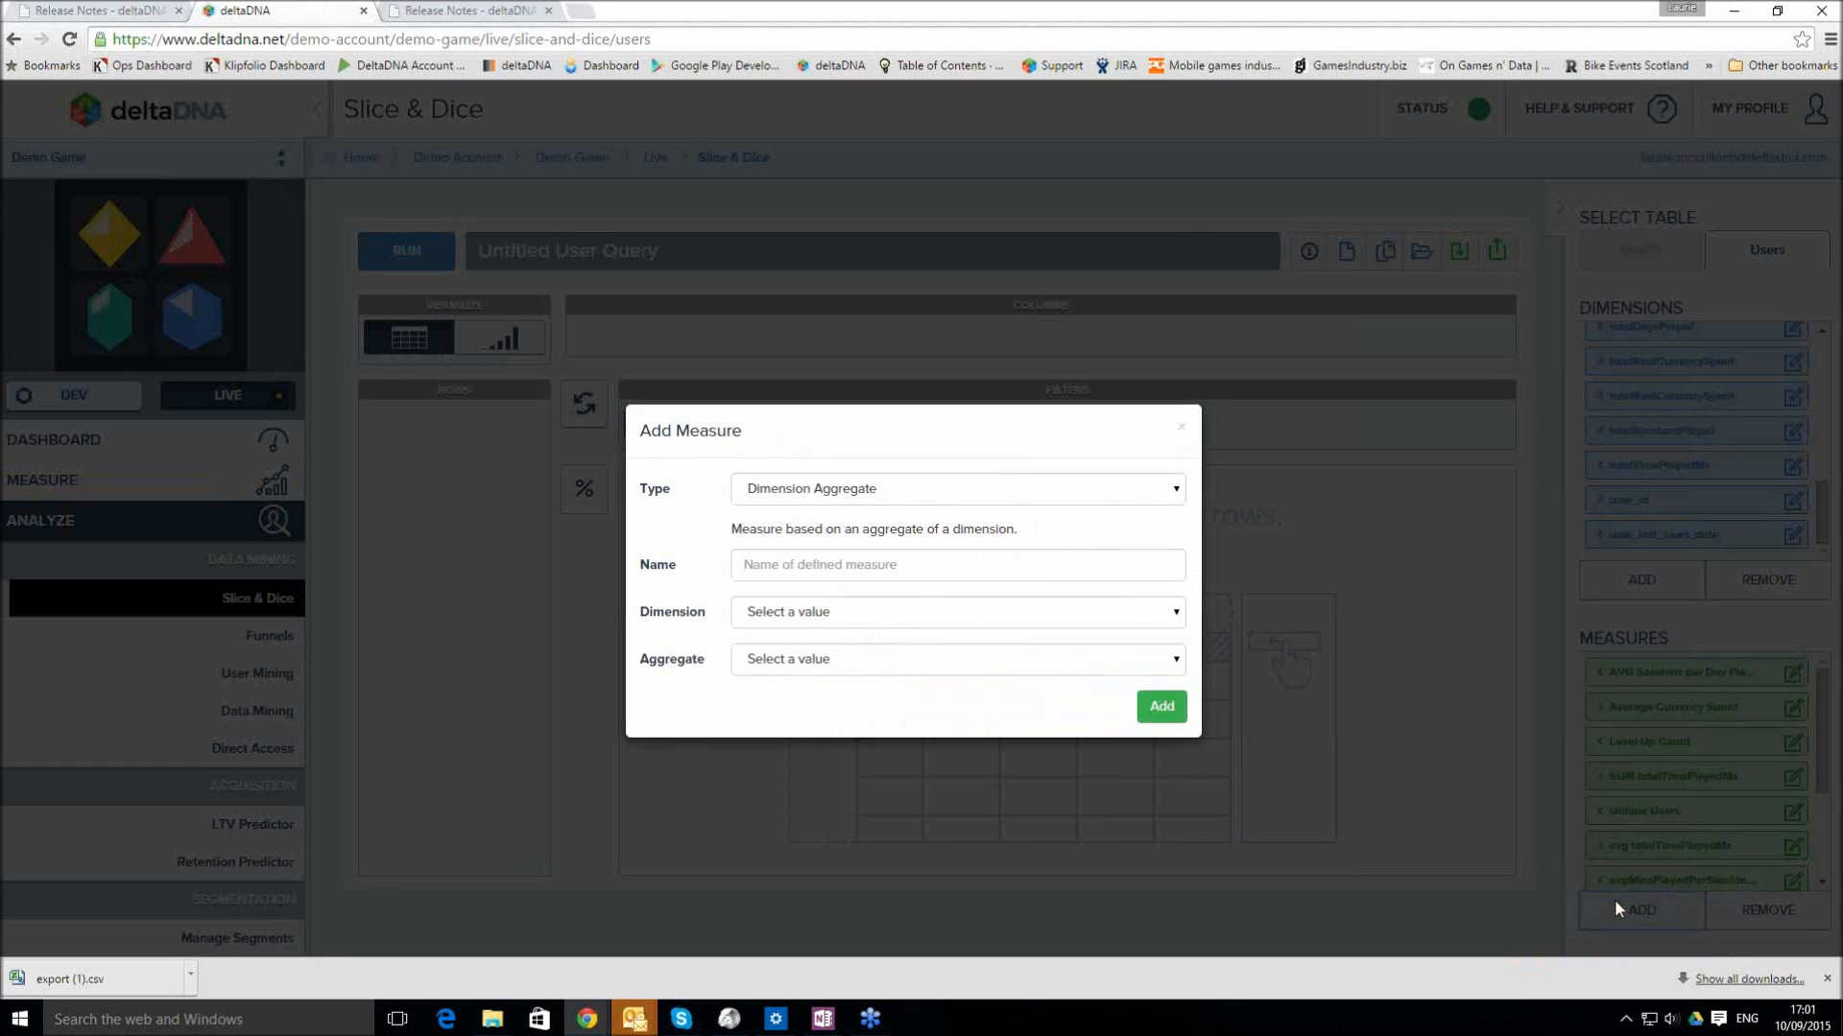
{"action": "left_click", "coordinate": [865, 489]}
{"action": "left_click", "coordinate": [864, 486]}
{"action": "left_click", "coordinate": [812, 610]}
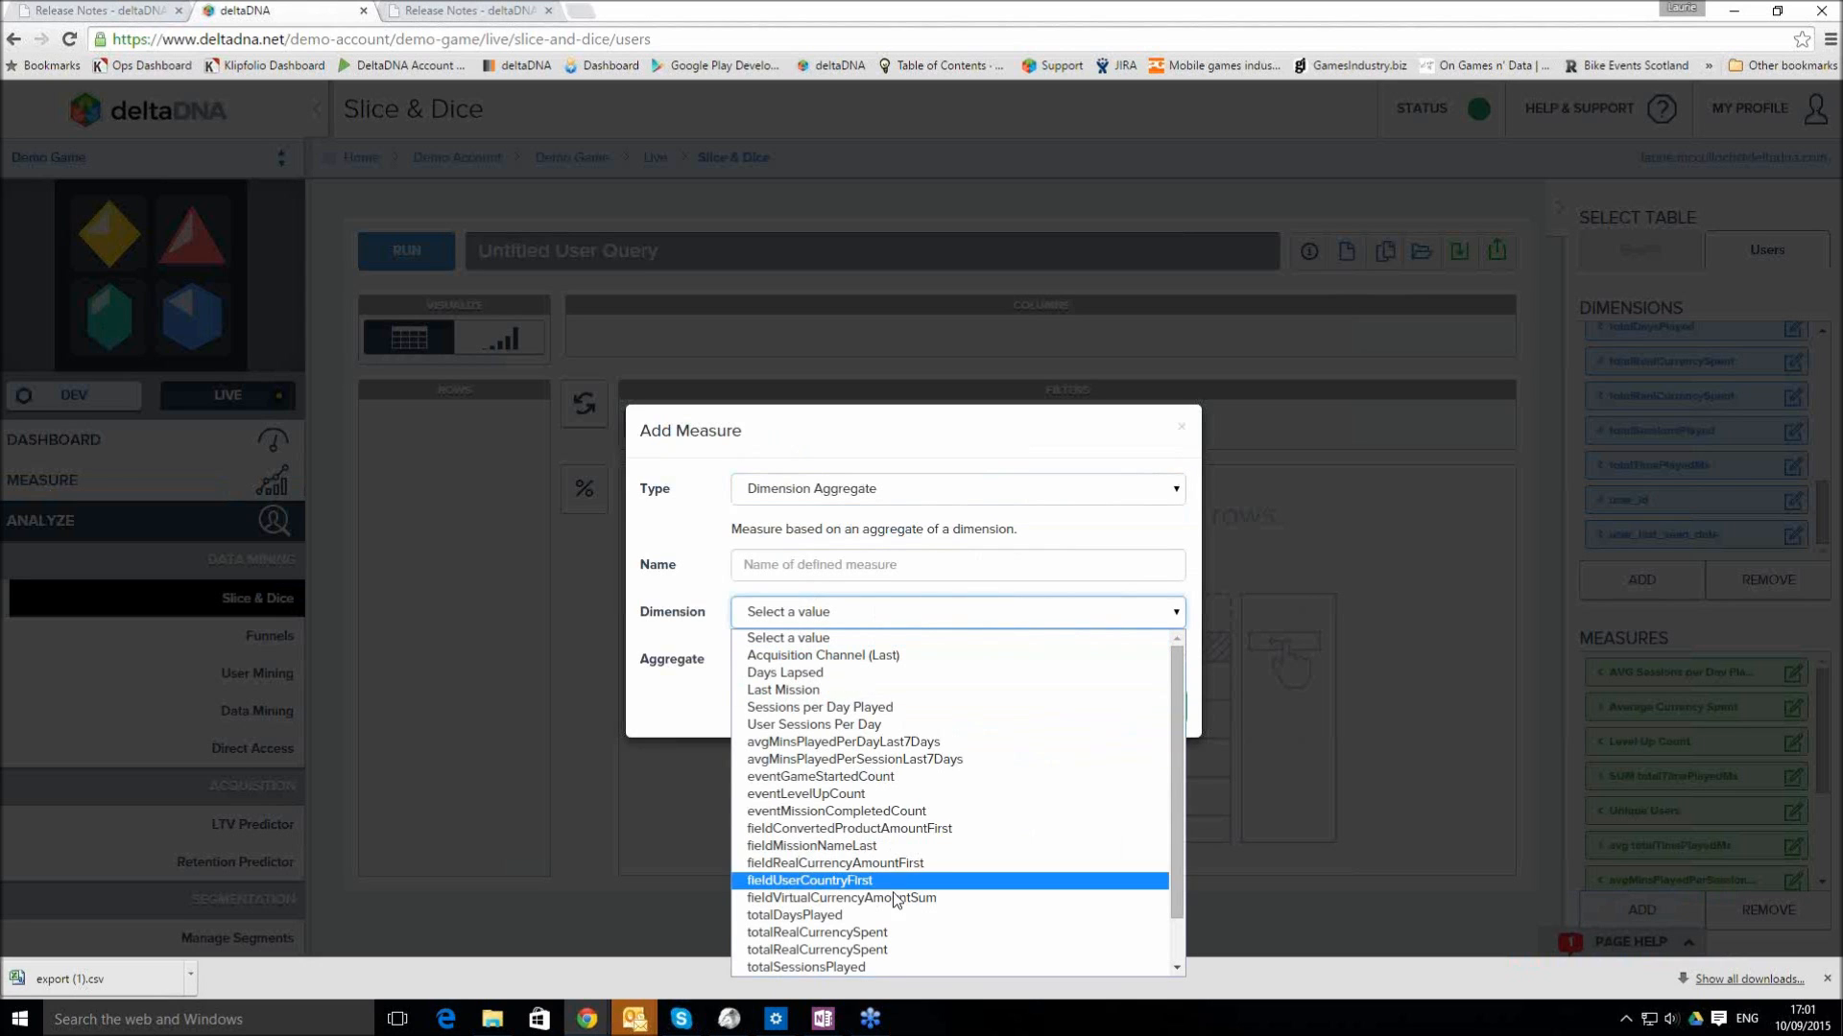
{"action": "left_click", "coordinate": [872, 965]}
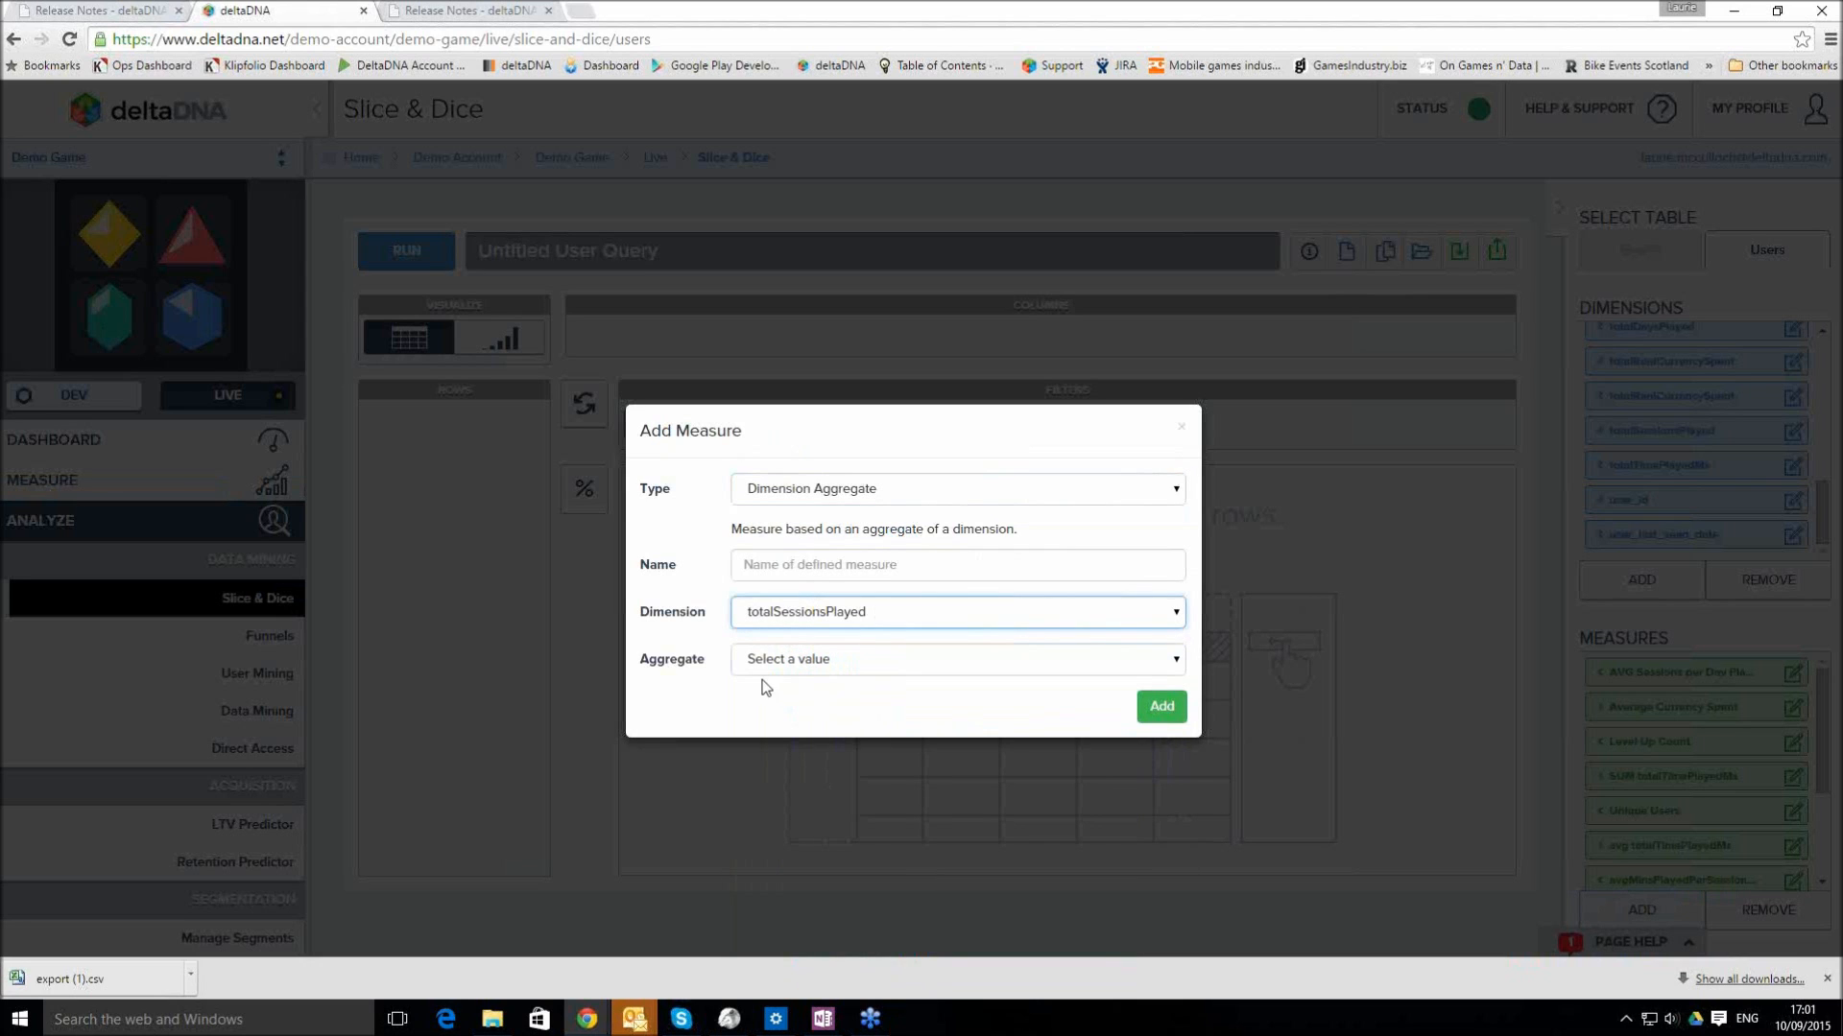
{"action": "left_click", "coordinate": [852, 658]}
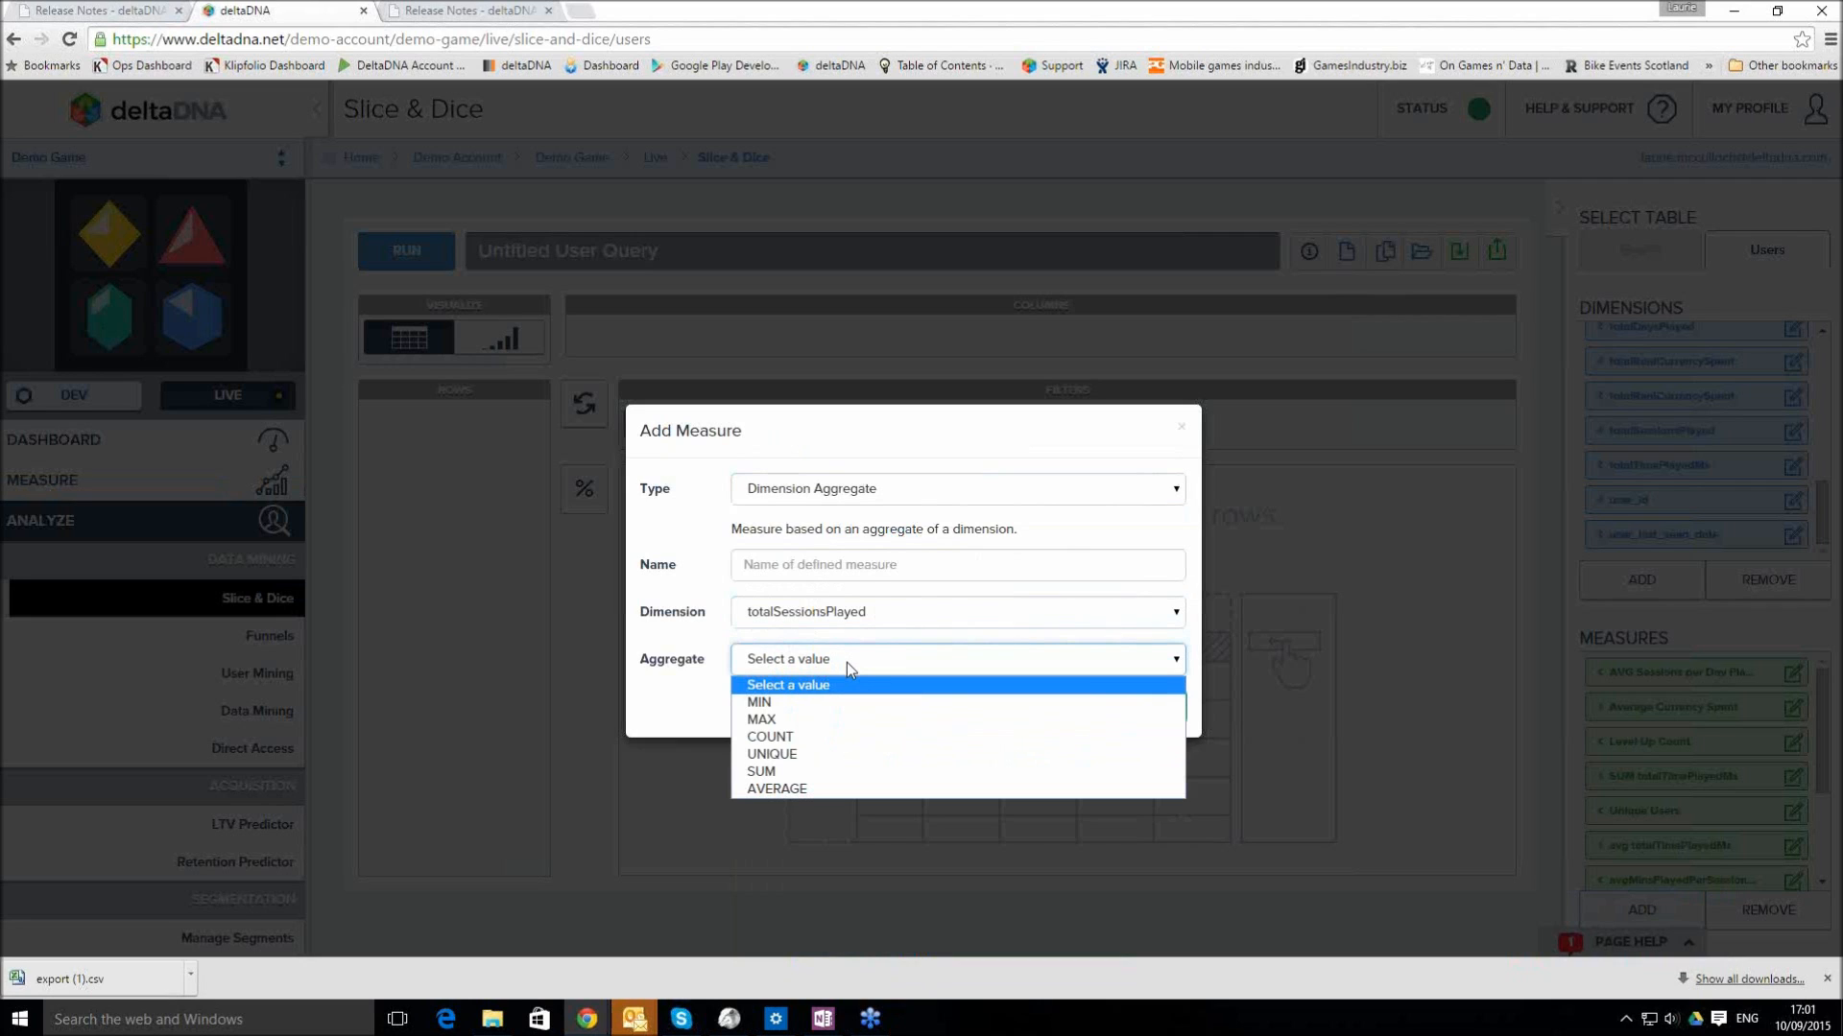
{"action": "left_click", "coordinate": [798, 776]}
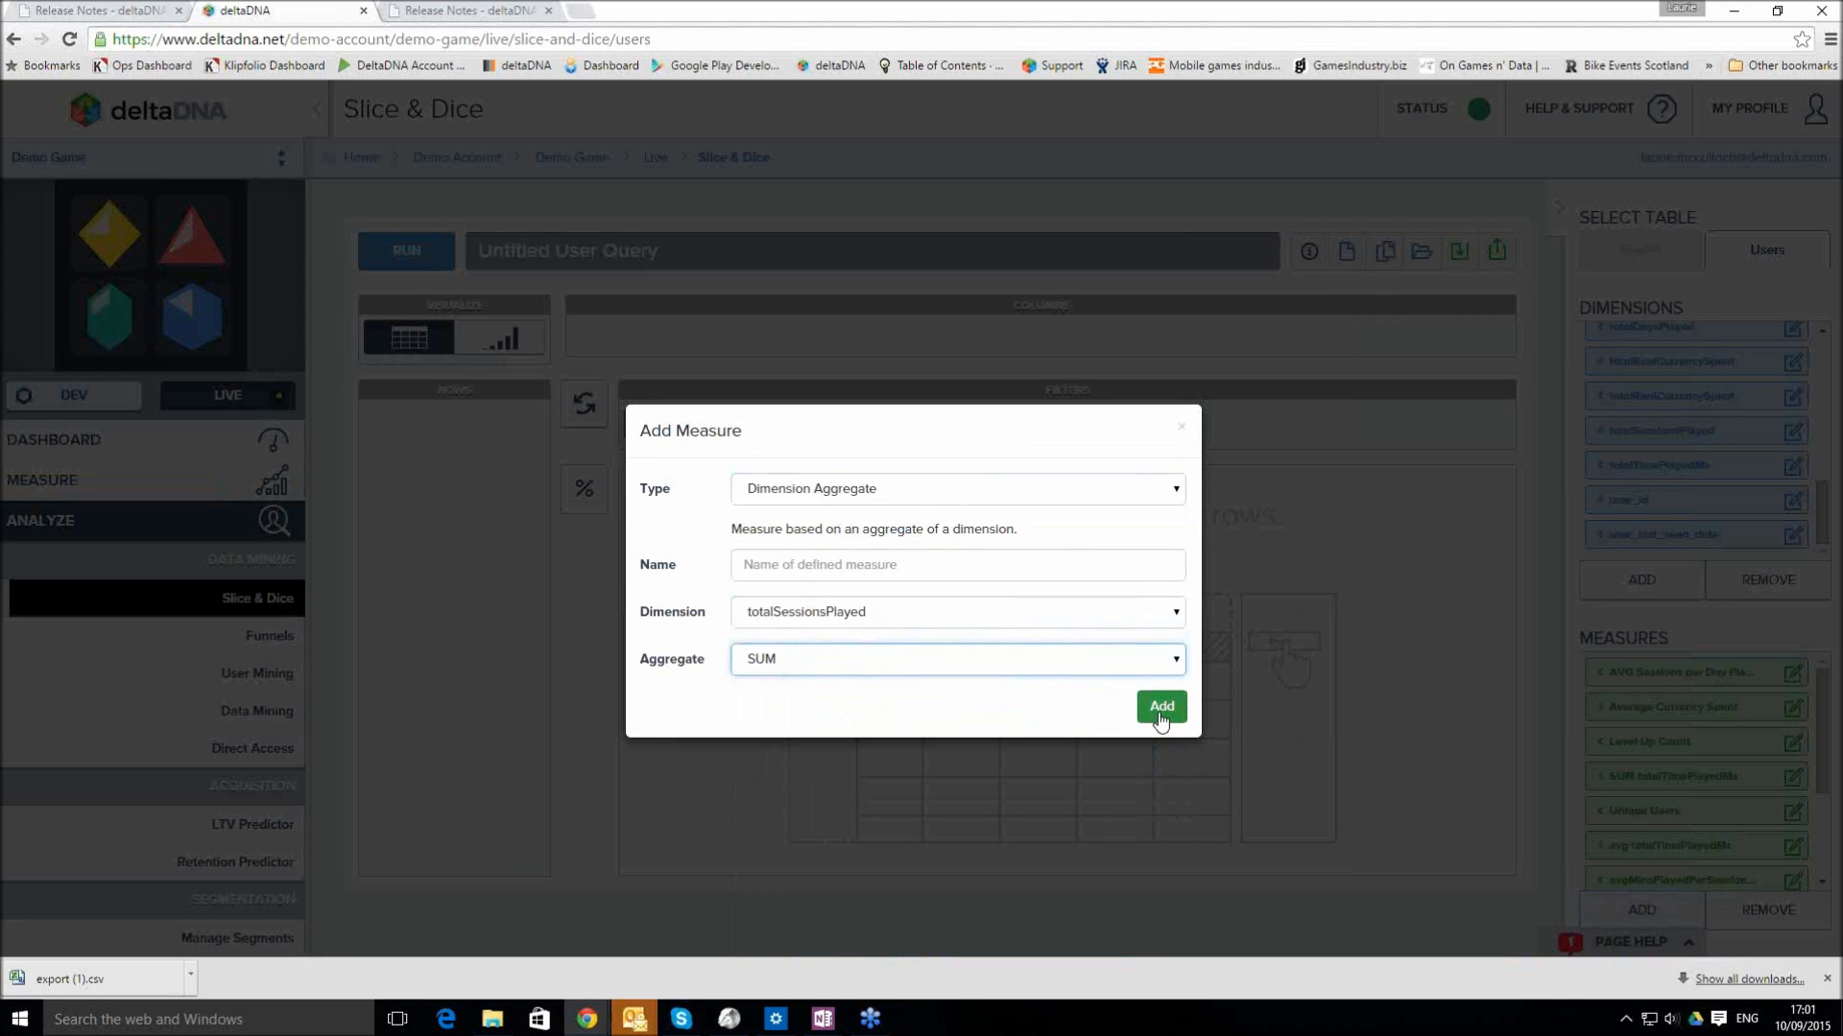
{"action": "left_click", "coordinate": [881, 561]}
{"action": "type", "text": "t"}
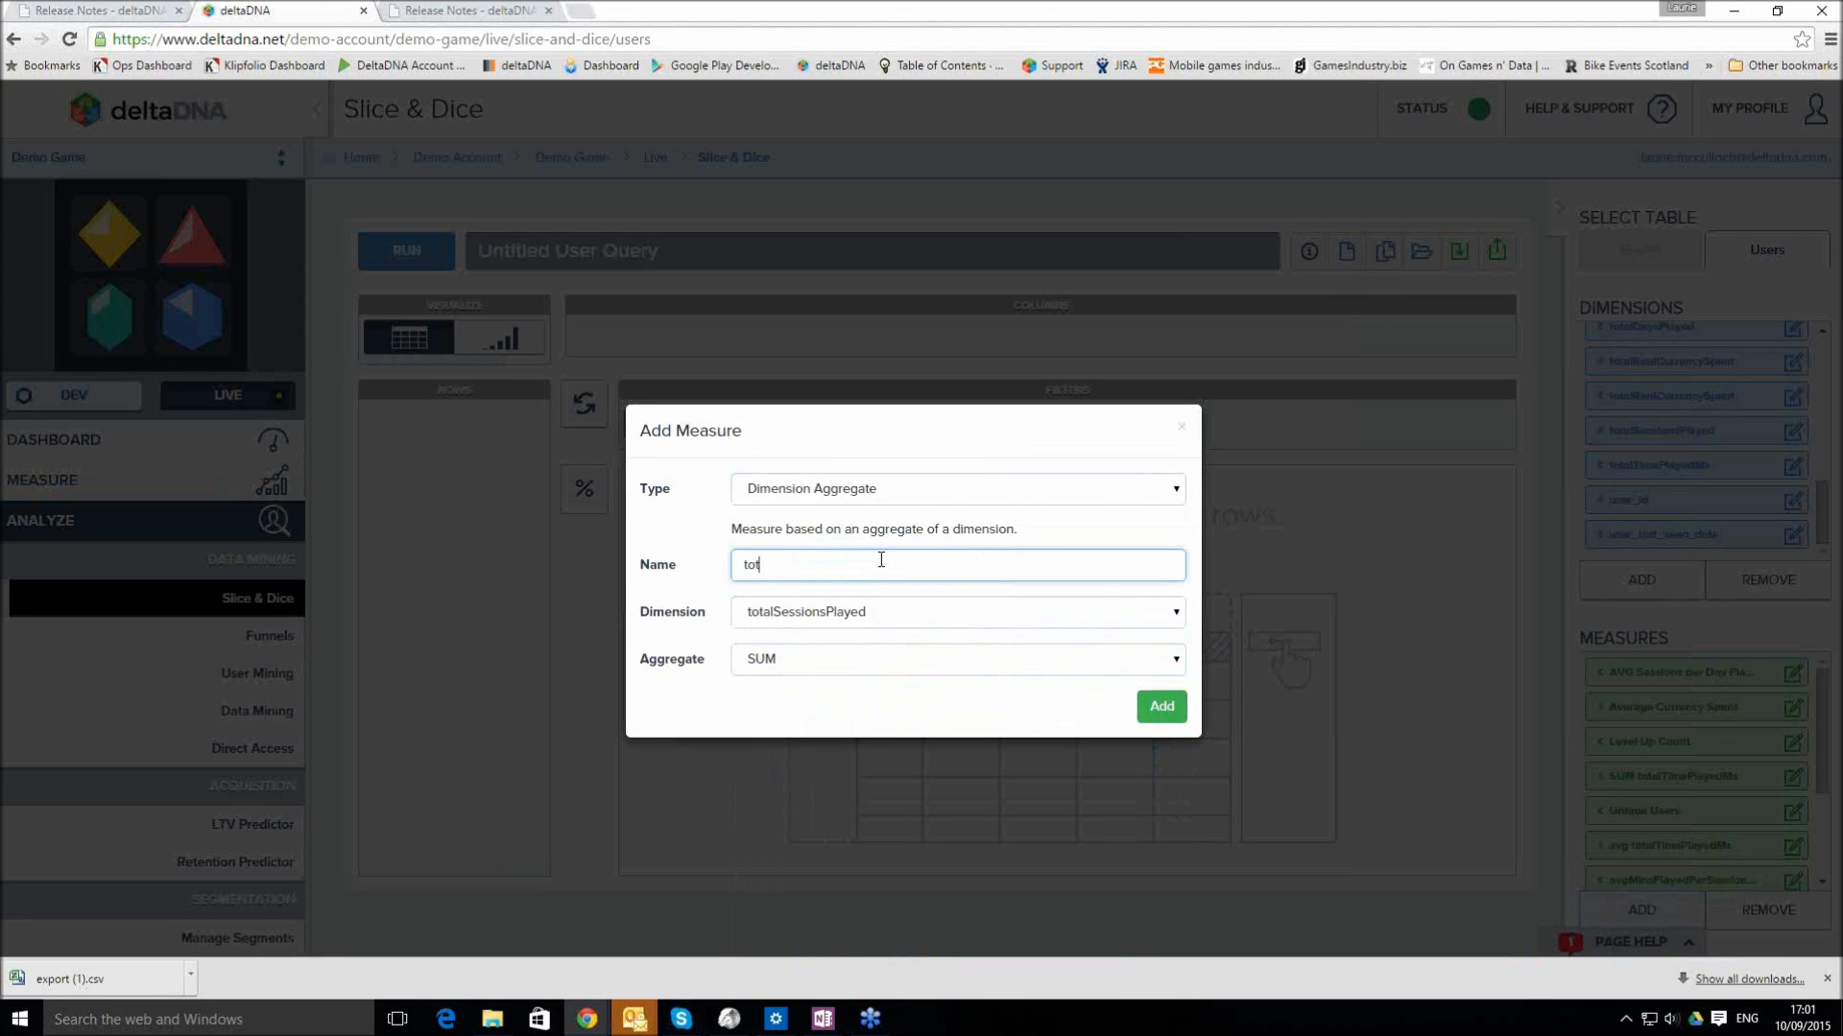
{"action": "key", "text": "BackSpace"}
{"action": "type", "text": "SUM total Sessions played"}
{"action": "left_click", "coordinate": [1168, 710]}
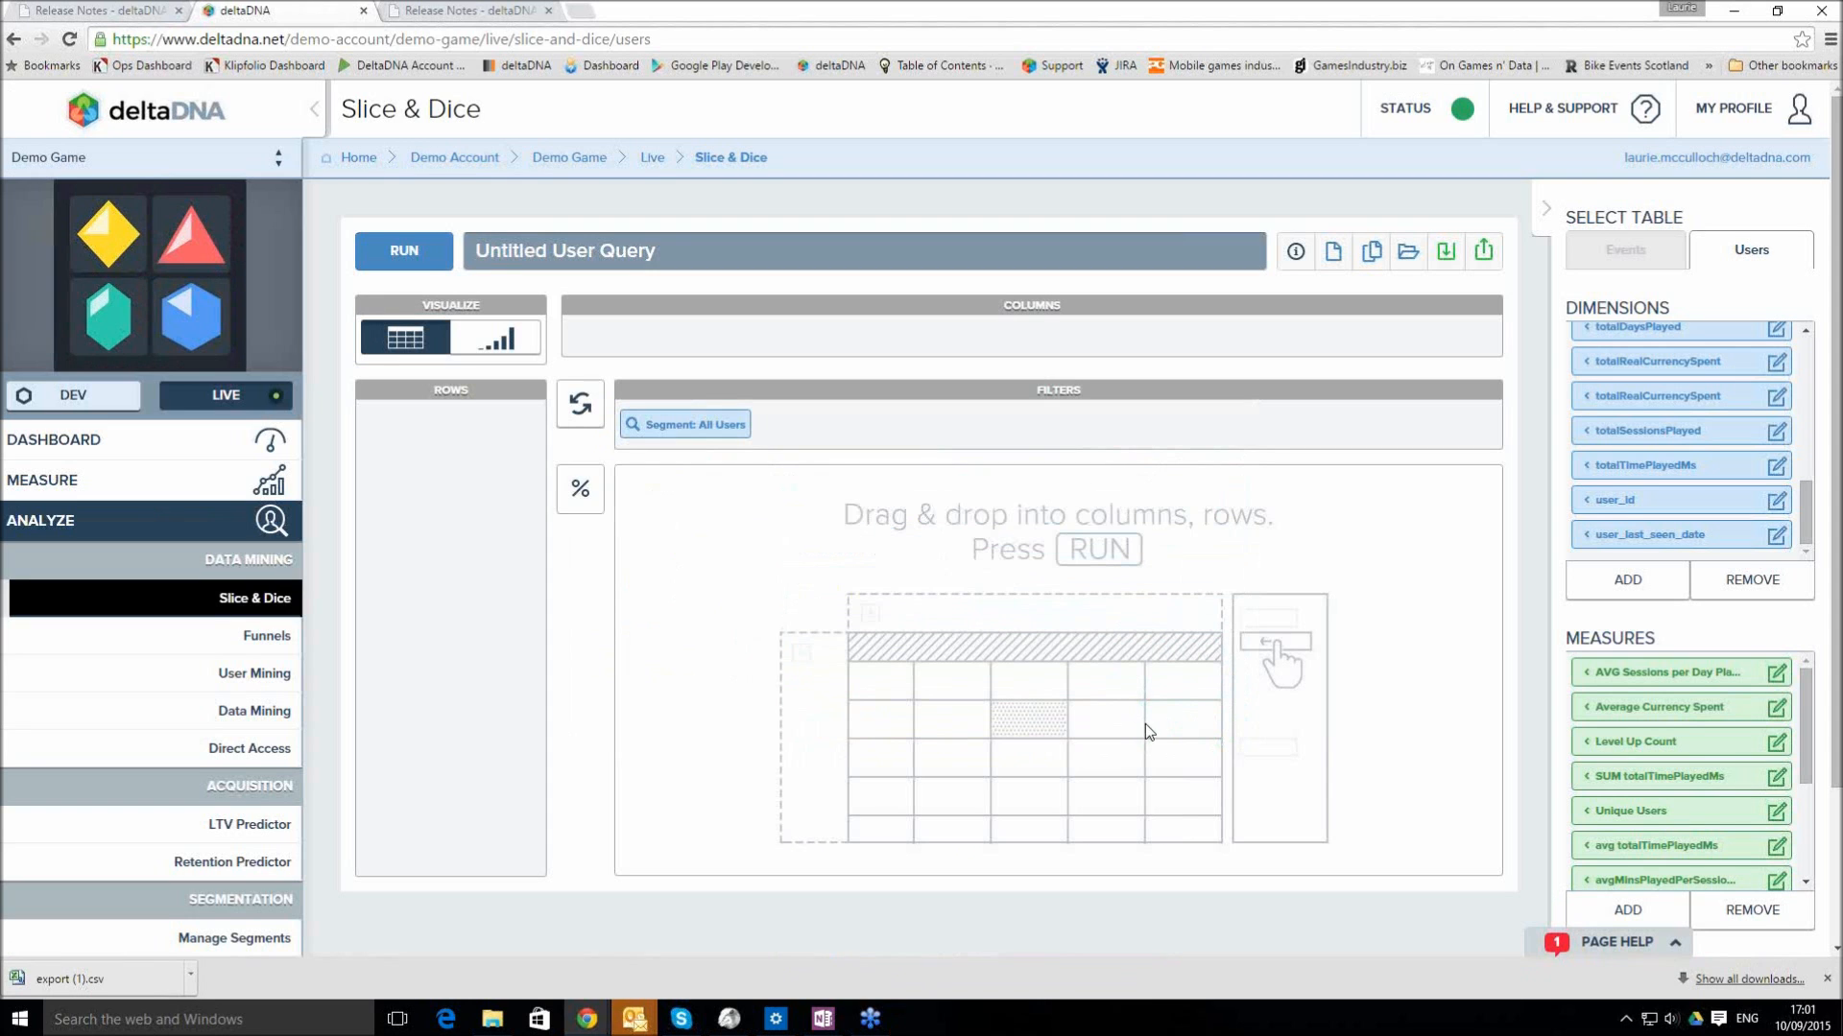
Set up a new Derived measure that divides SUM totalTimePlayedMs by SUM total Sessions played
{"action": "left_click", "coordinate": [1604, 898]}
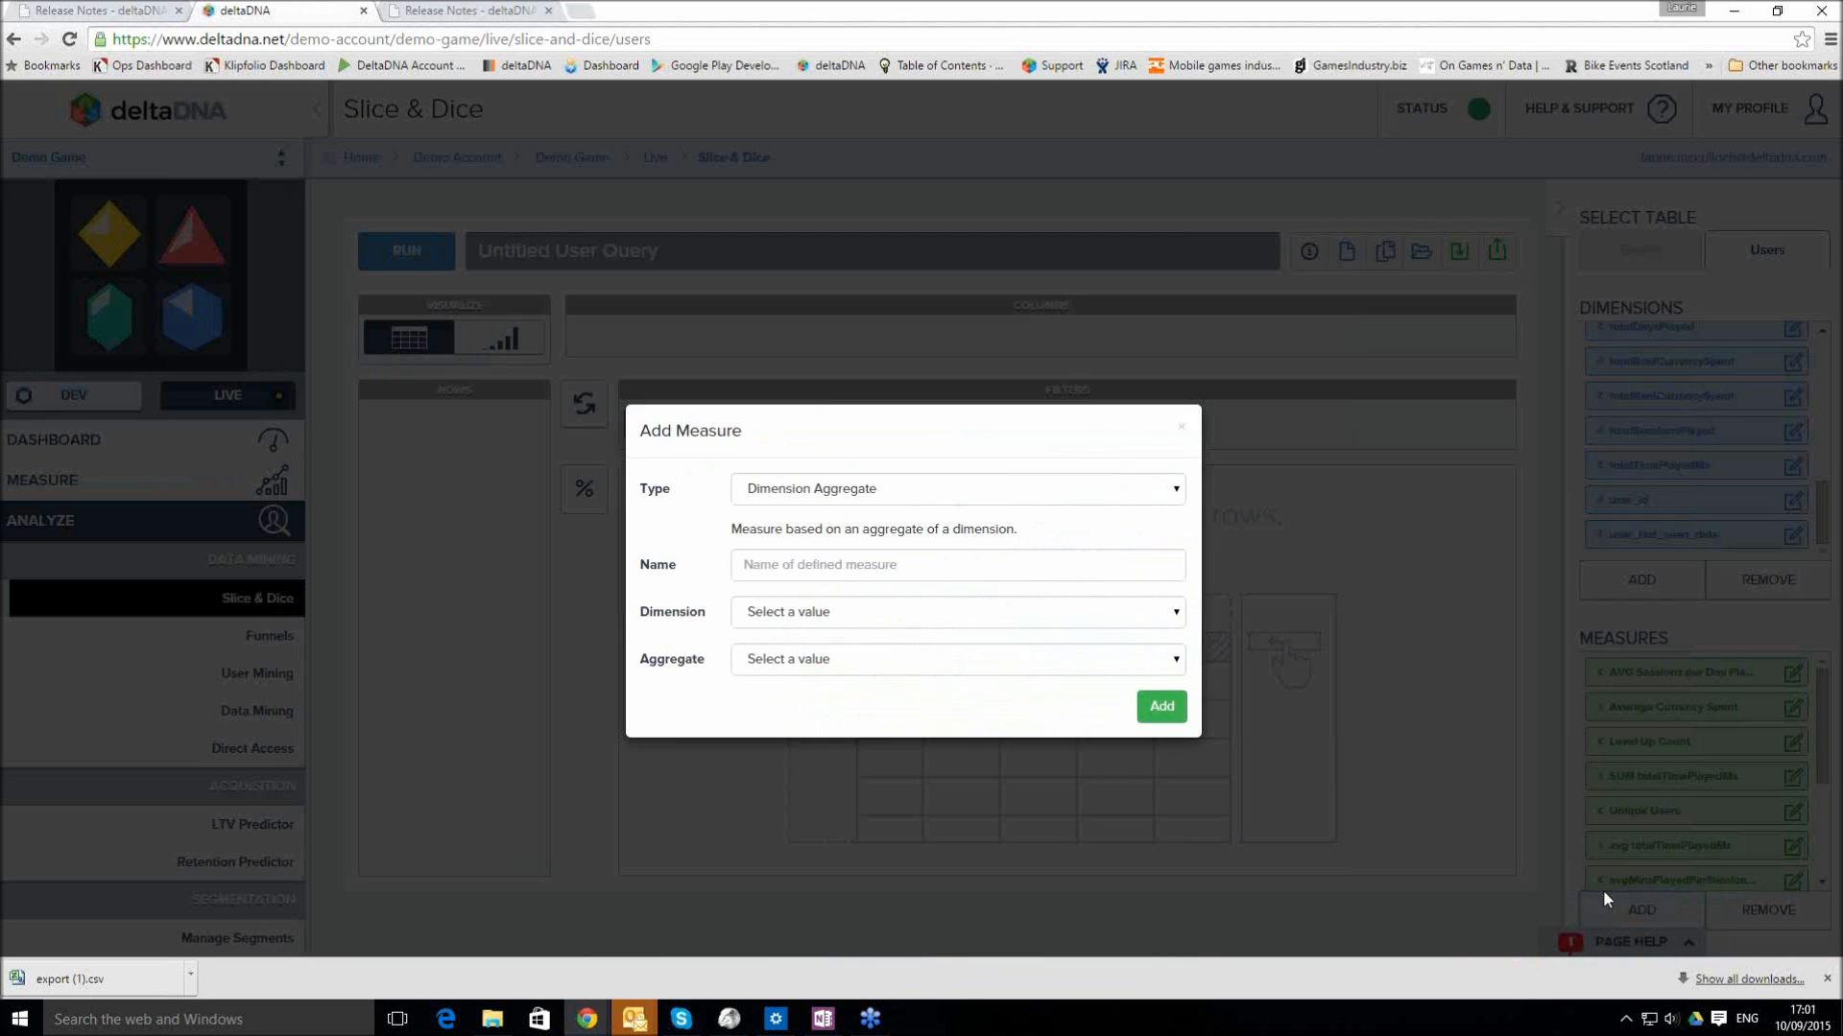
{"action": "left_click", "coordinate": [869, 490]}
{"action": "left_click", "coordinate": [808, 524]}
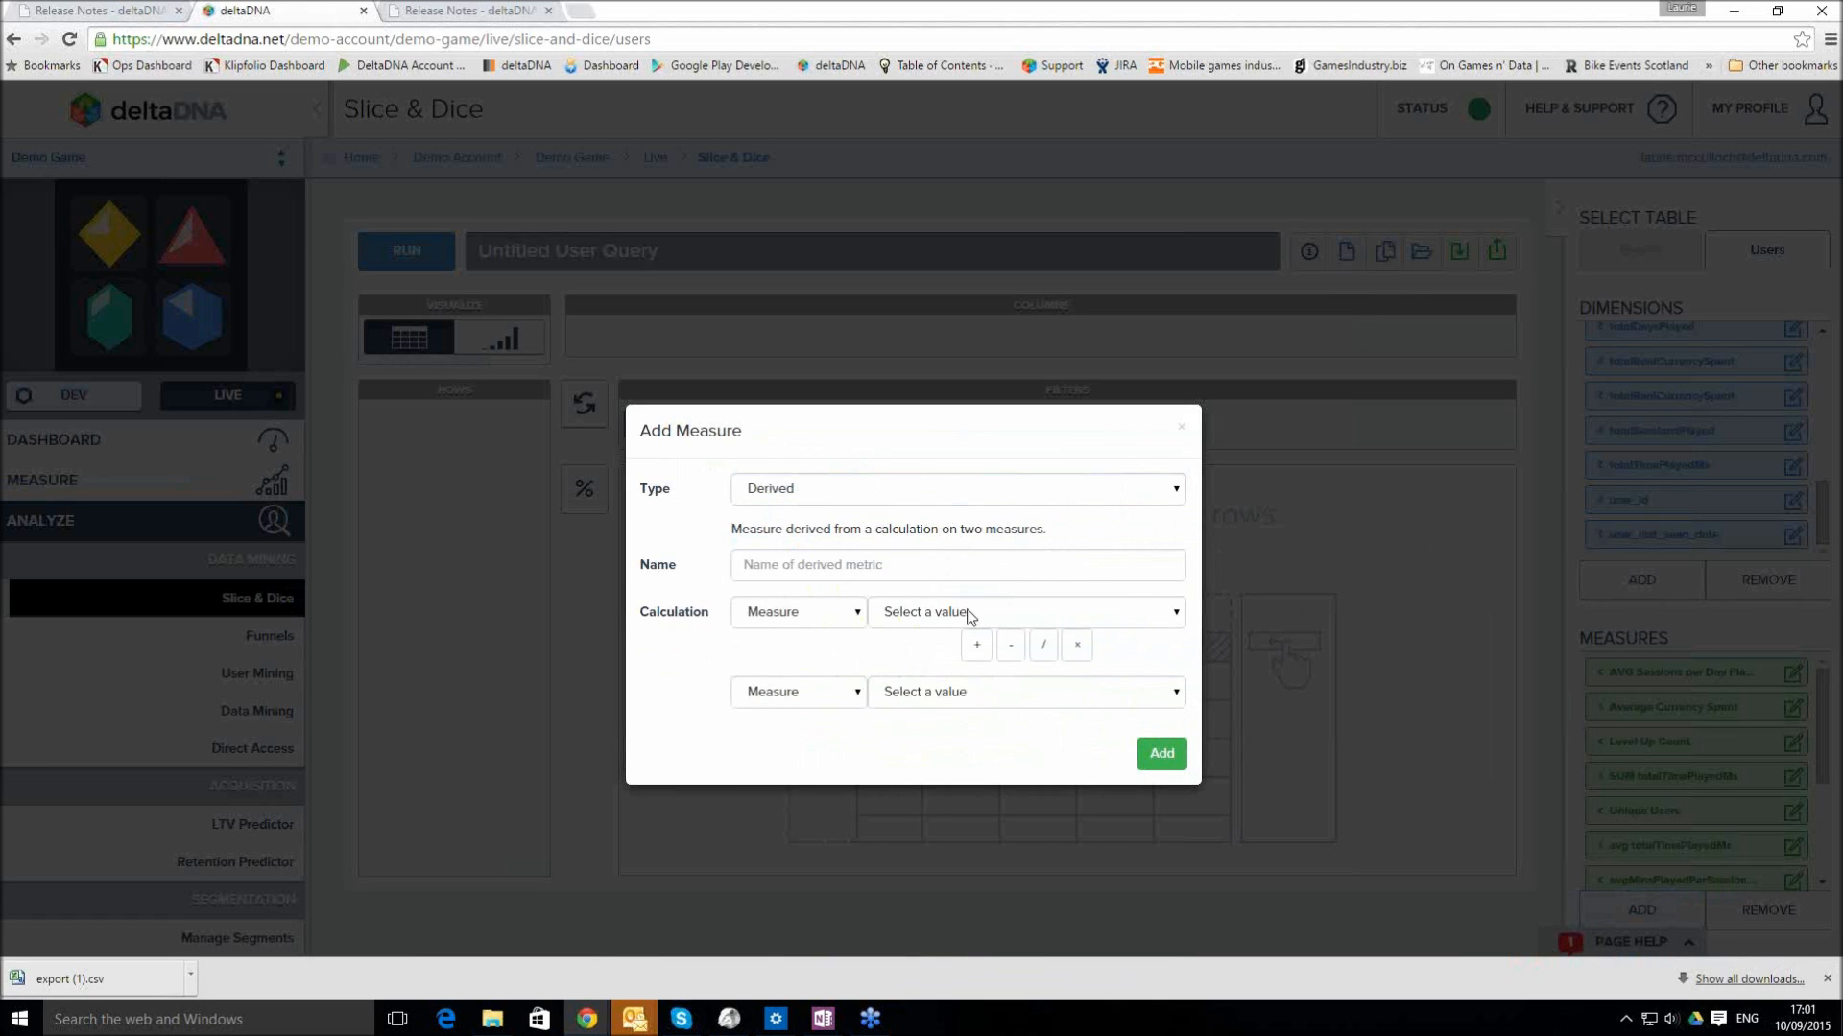
{"action": "left_click", "coordinate": [912, 697]}
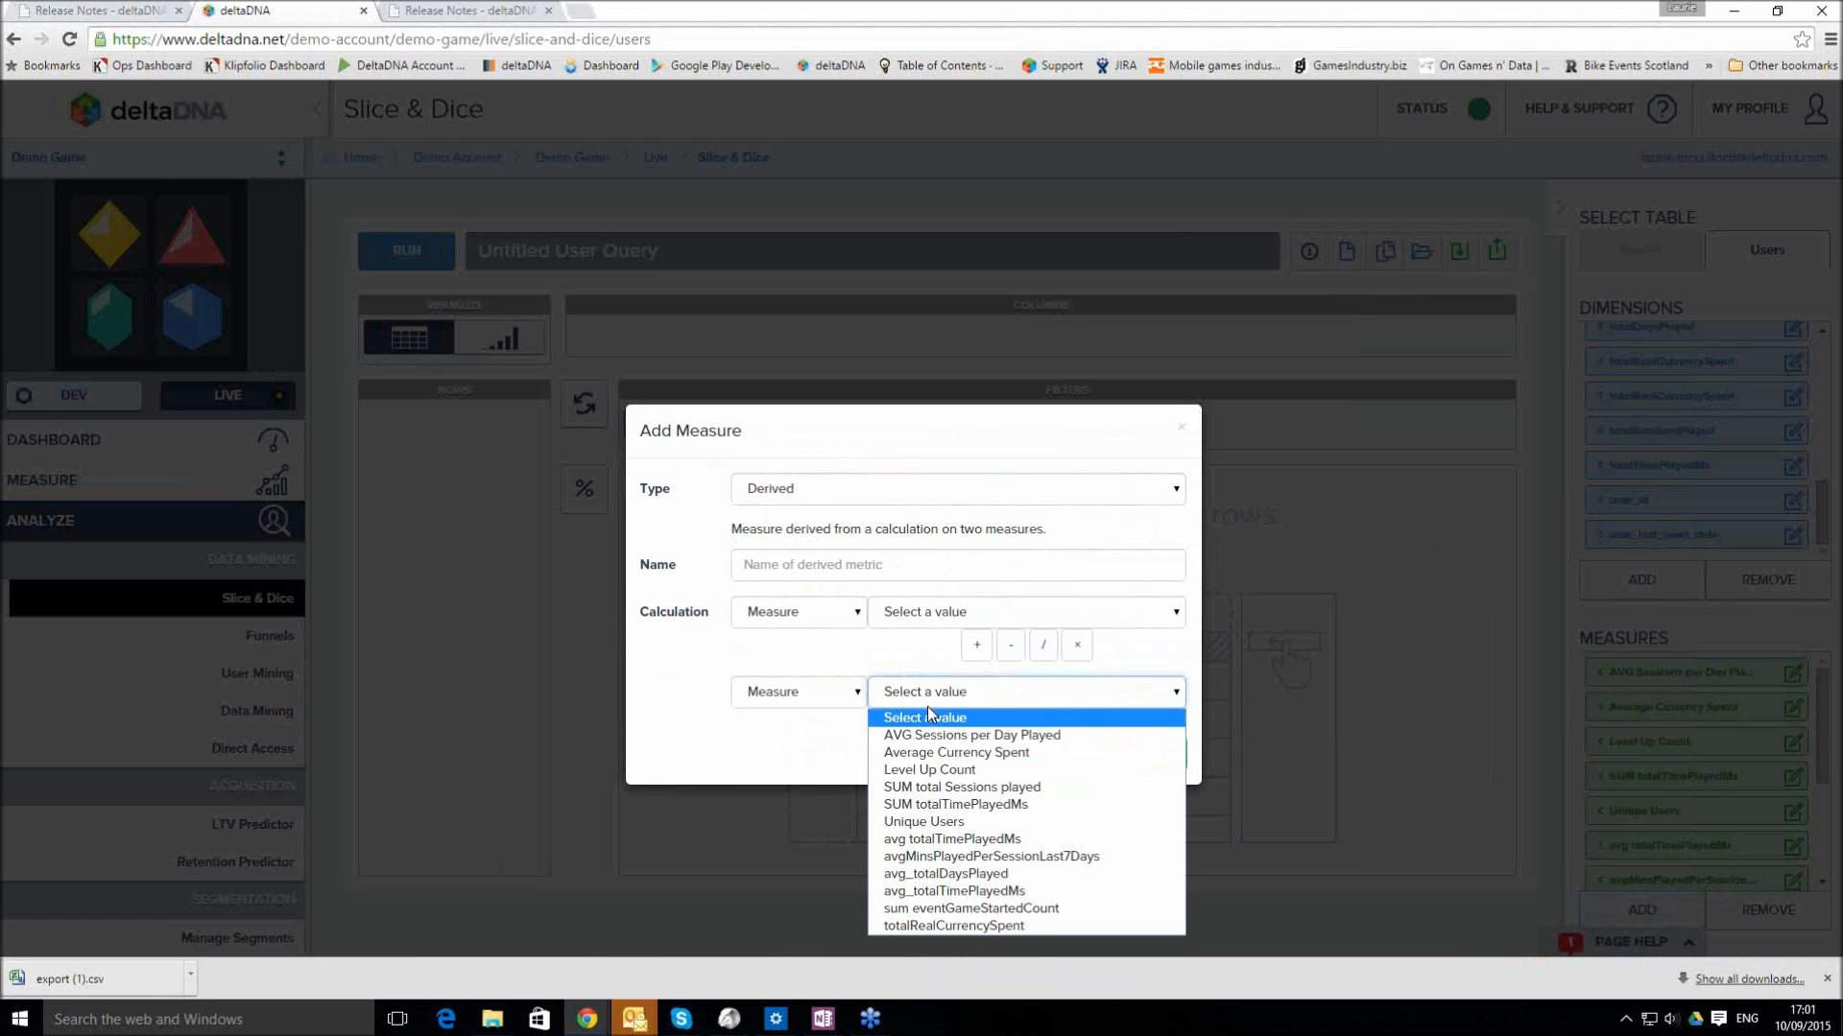
{"action": "left_click", "coordinate": [970, 787]}
{"action": "left_click", "coordinate": [975, 615]}
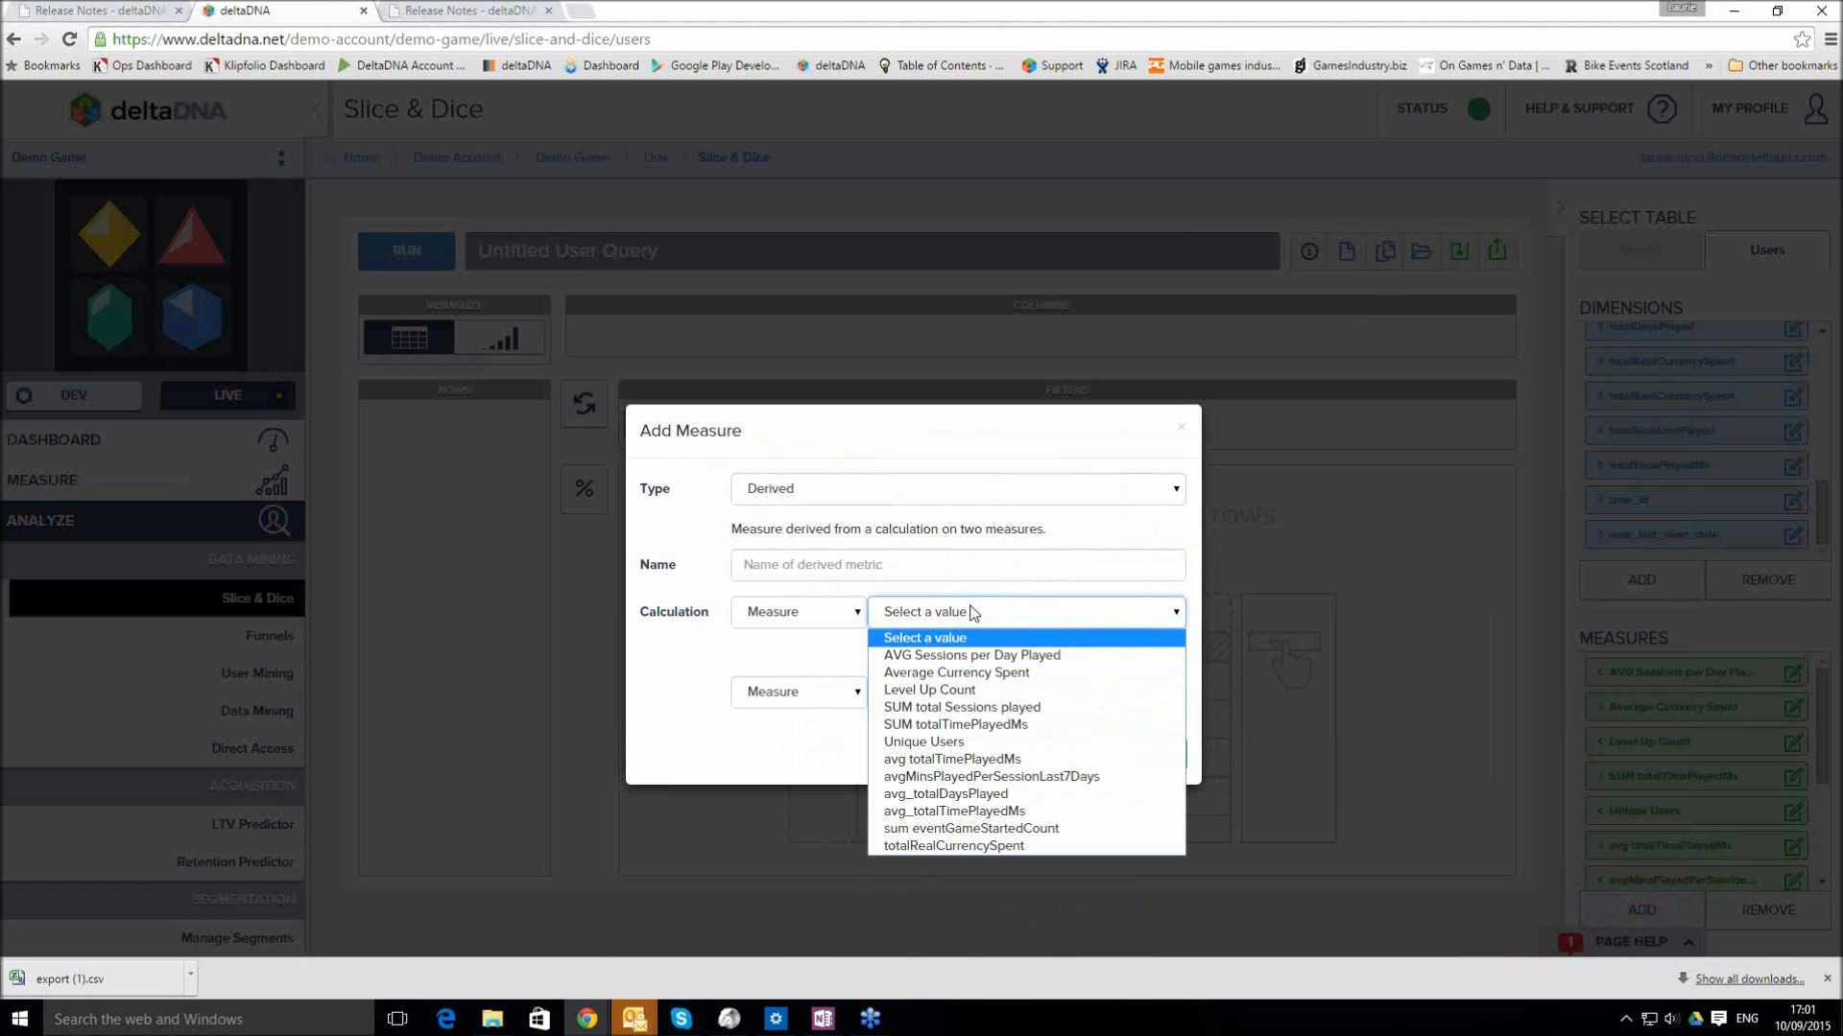
{"action": "left_click", "coordinate": [959, 725]}
{"action": "left_click", "coordinate": [1044, 644]}
Name the derived measure "Avg Session Length Ms" and add it to the measures
{"action": "left_click", "coordinate": [853, 570]}
{"action": "type", "text": "Tot"}
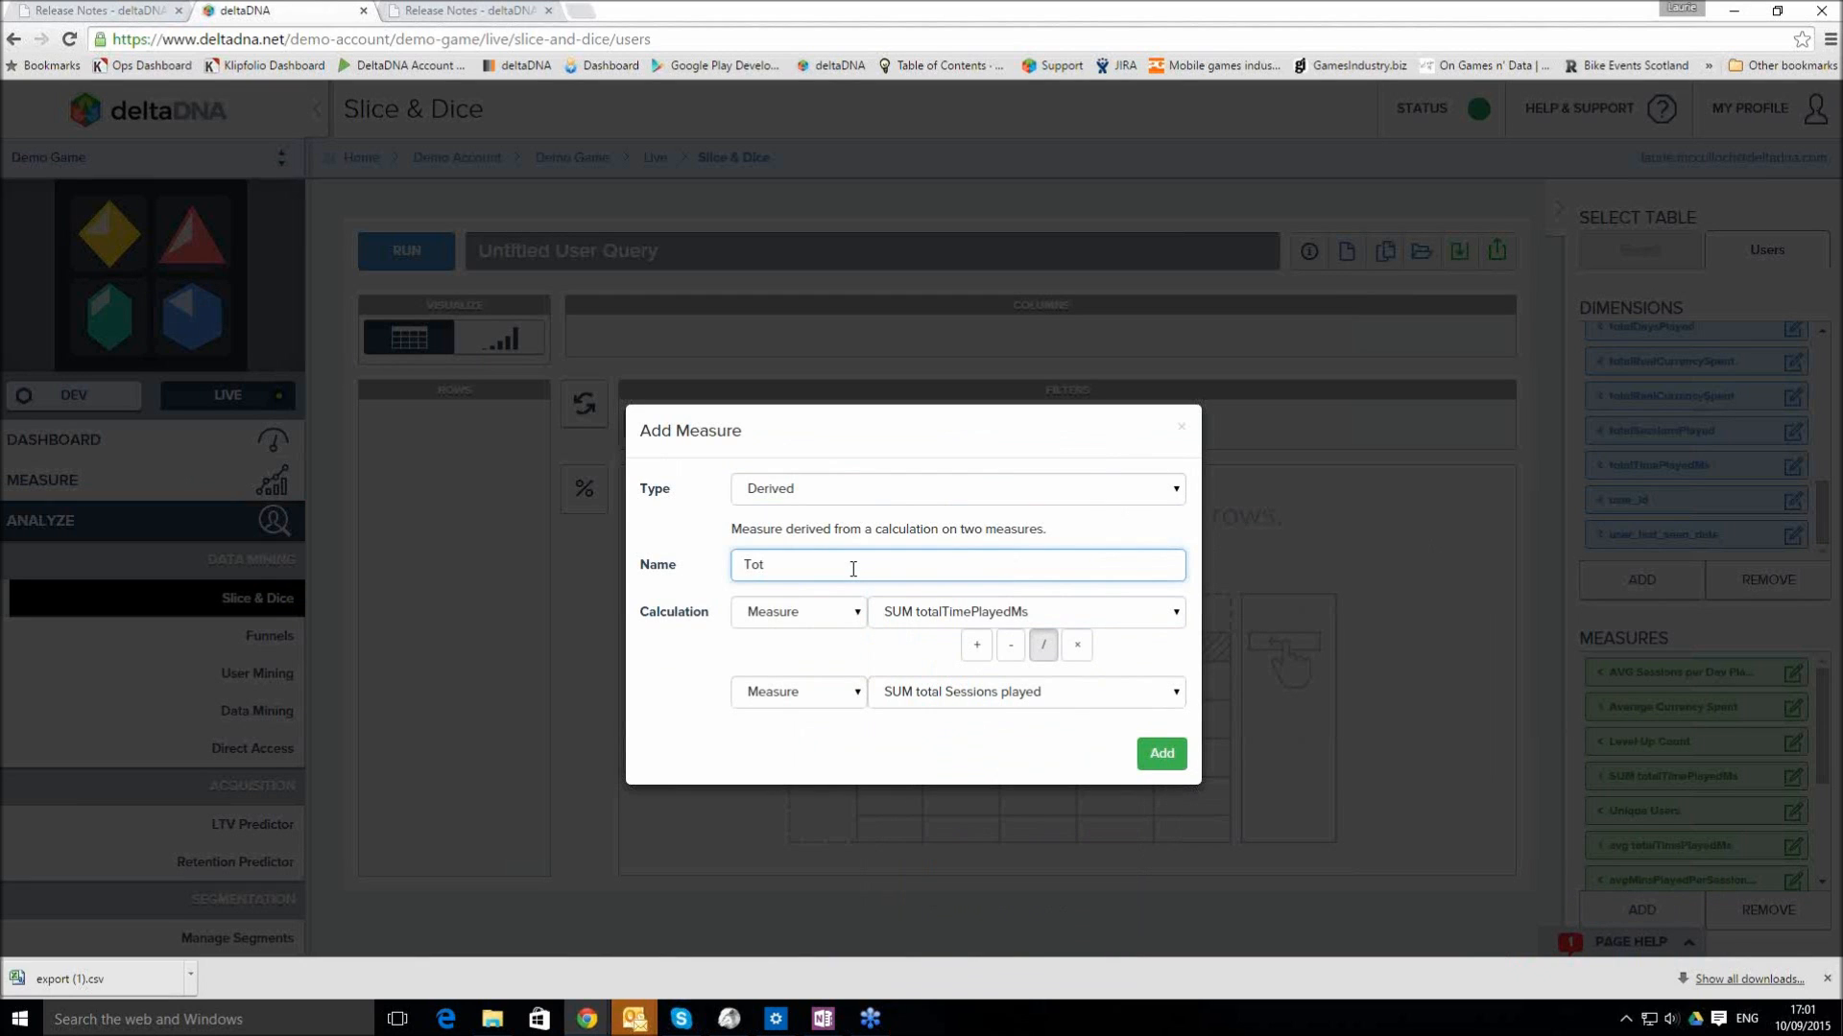
{"action": "key", "text": "BackSpace"}
{"action": "key", "text": "BackSpace"}
{"action": "key", "text": "BackSpace"}
{"action": "type", "text": "Avg Session Len"}
{"action": "left_click", "coordinate": [1162, 754]}
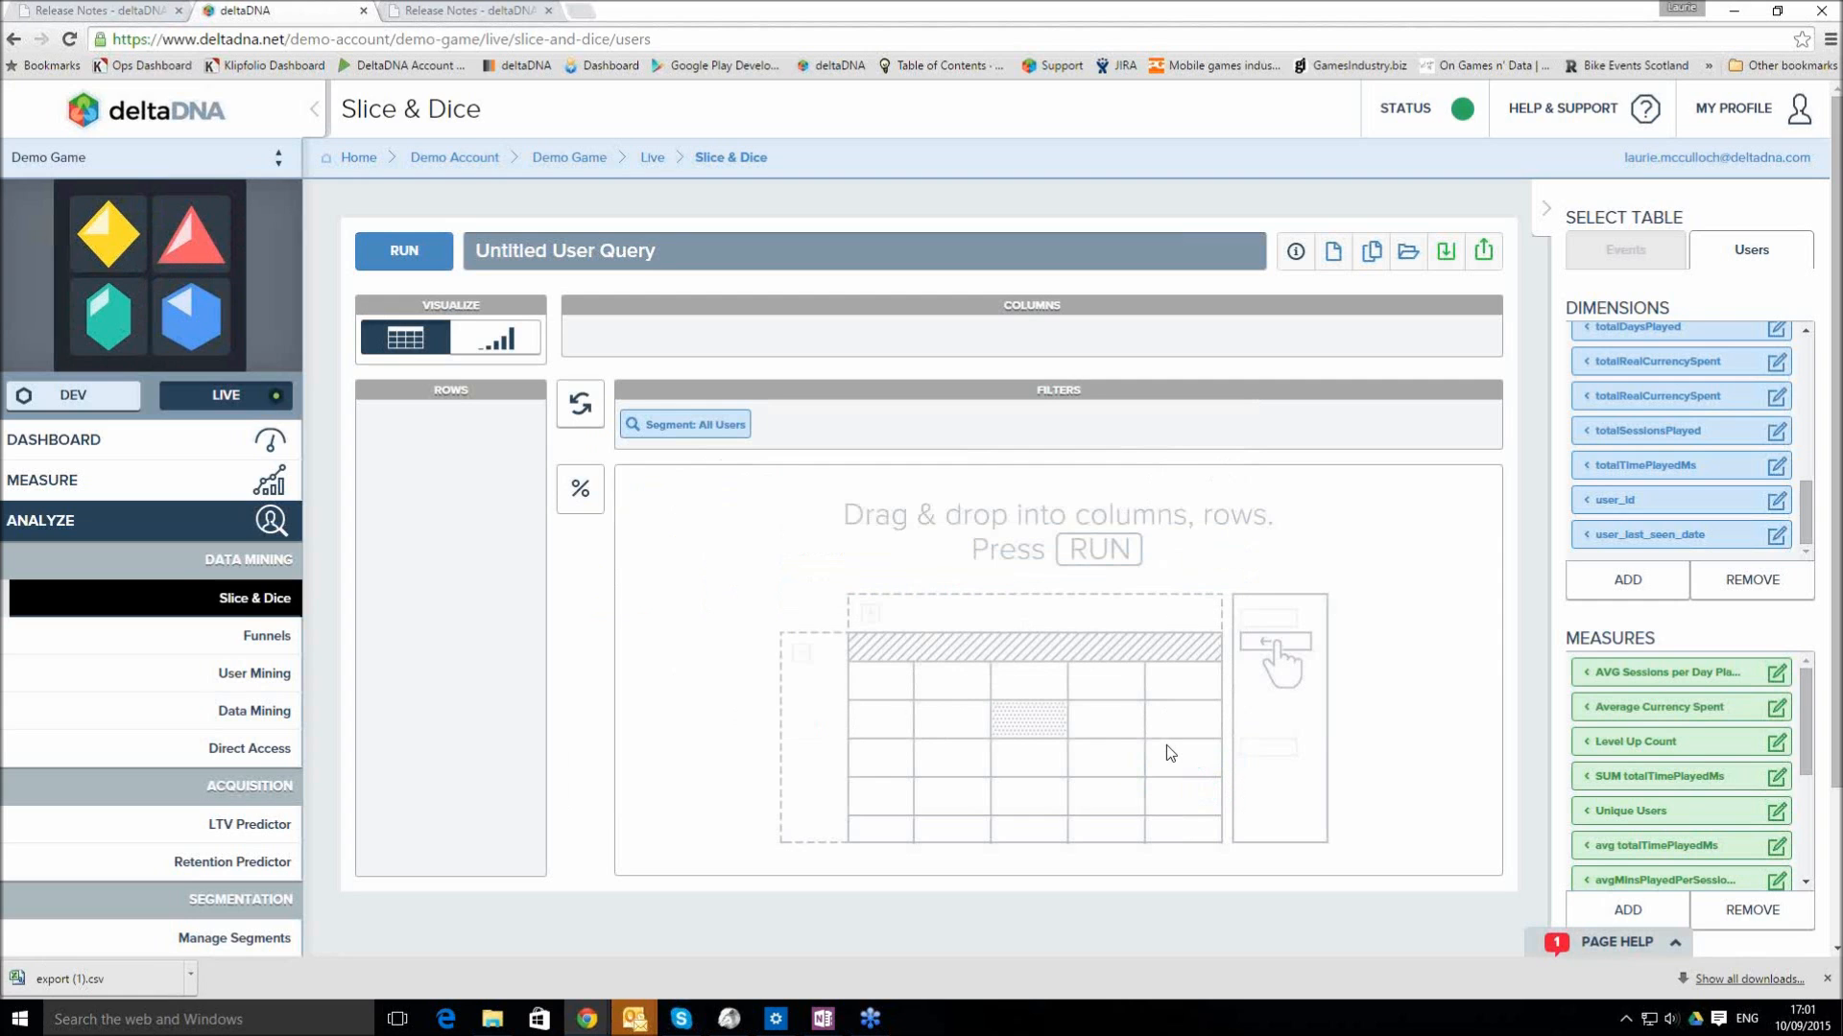
{"action": "scroll", "coordinate": [1795, 749], "scroll_direction": "down", "scroll_amount": 3}
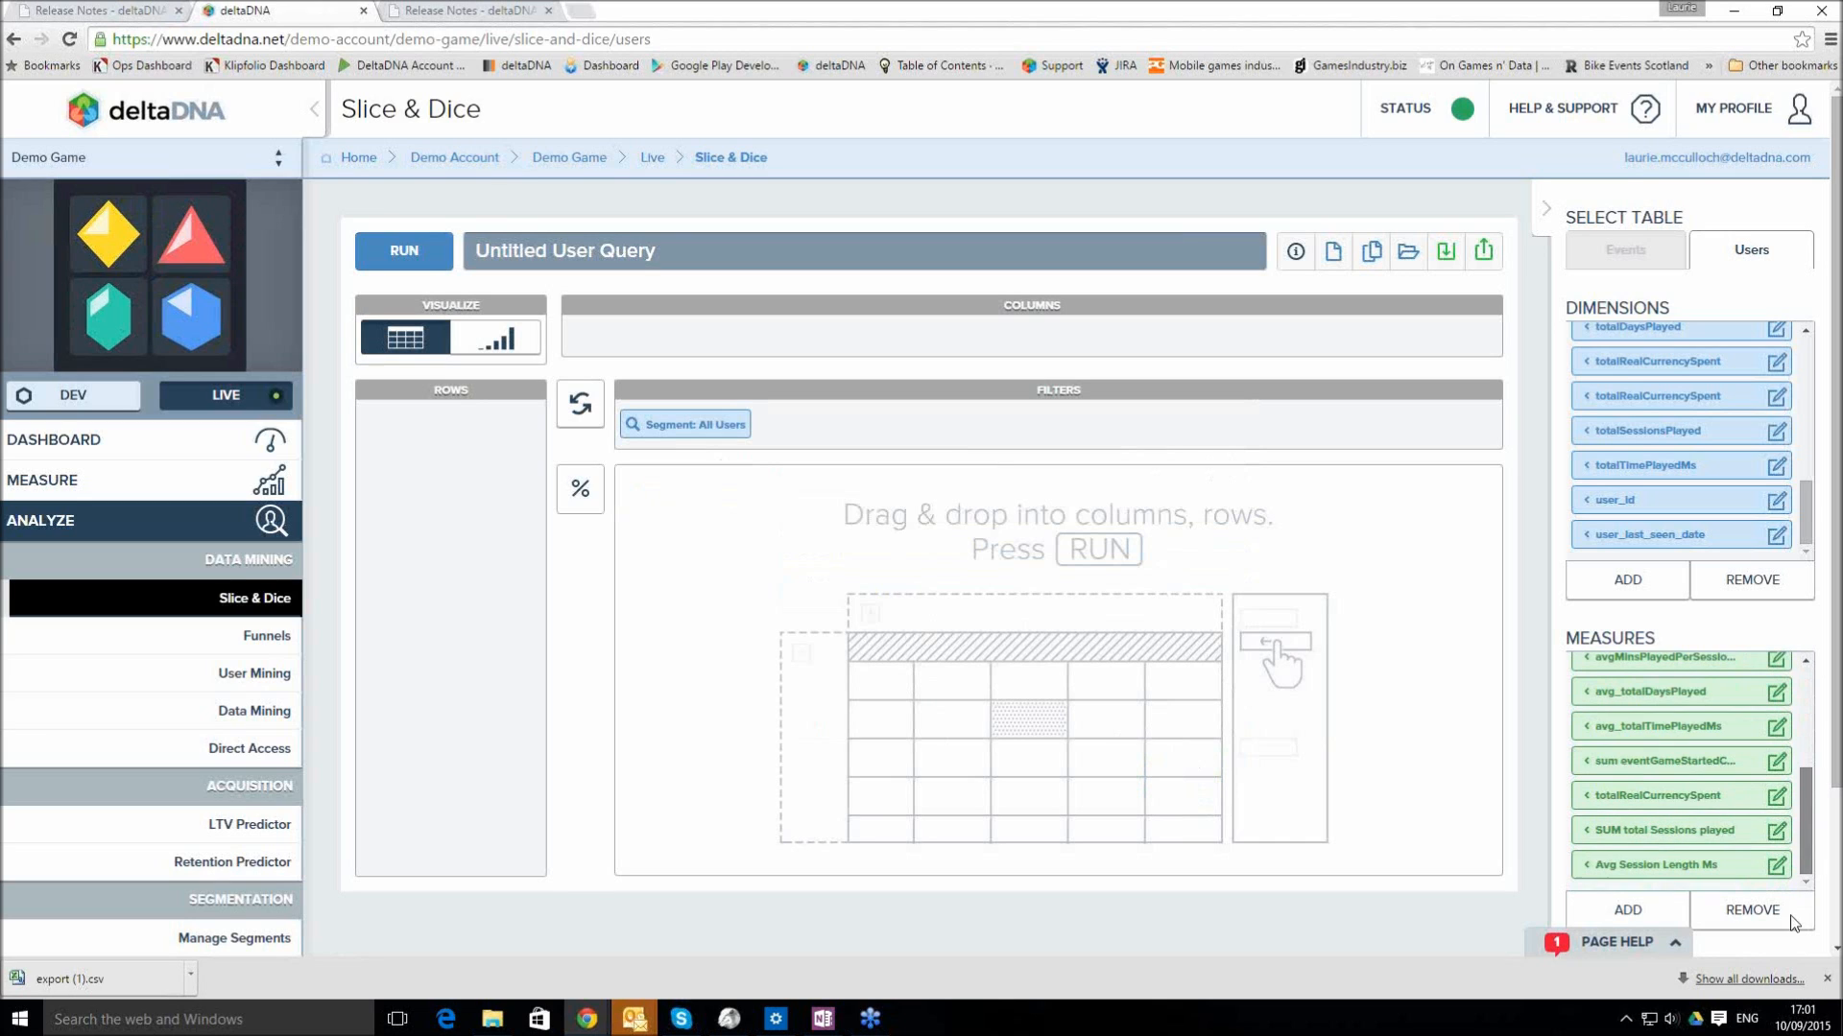
Set up another Derived measure that divides Avg Session Length Ms by the constant 60000
{"action": "left_click", "coordinate": [1621, 914]}
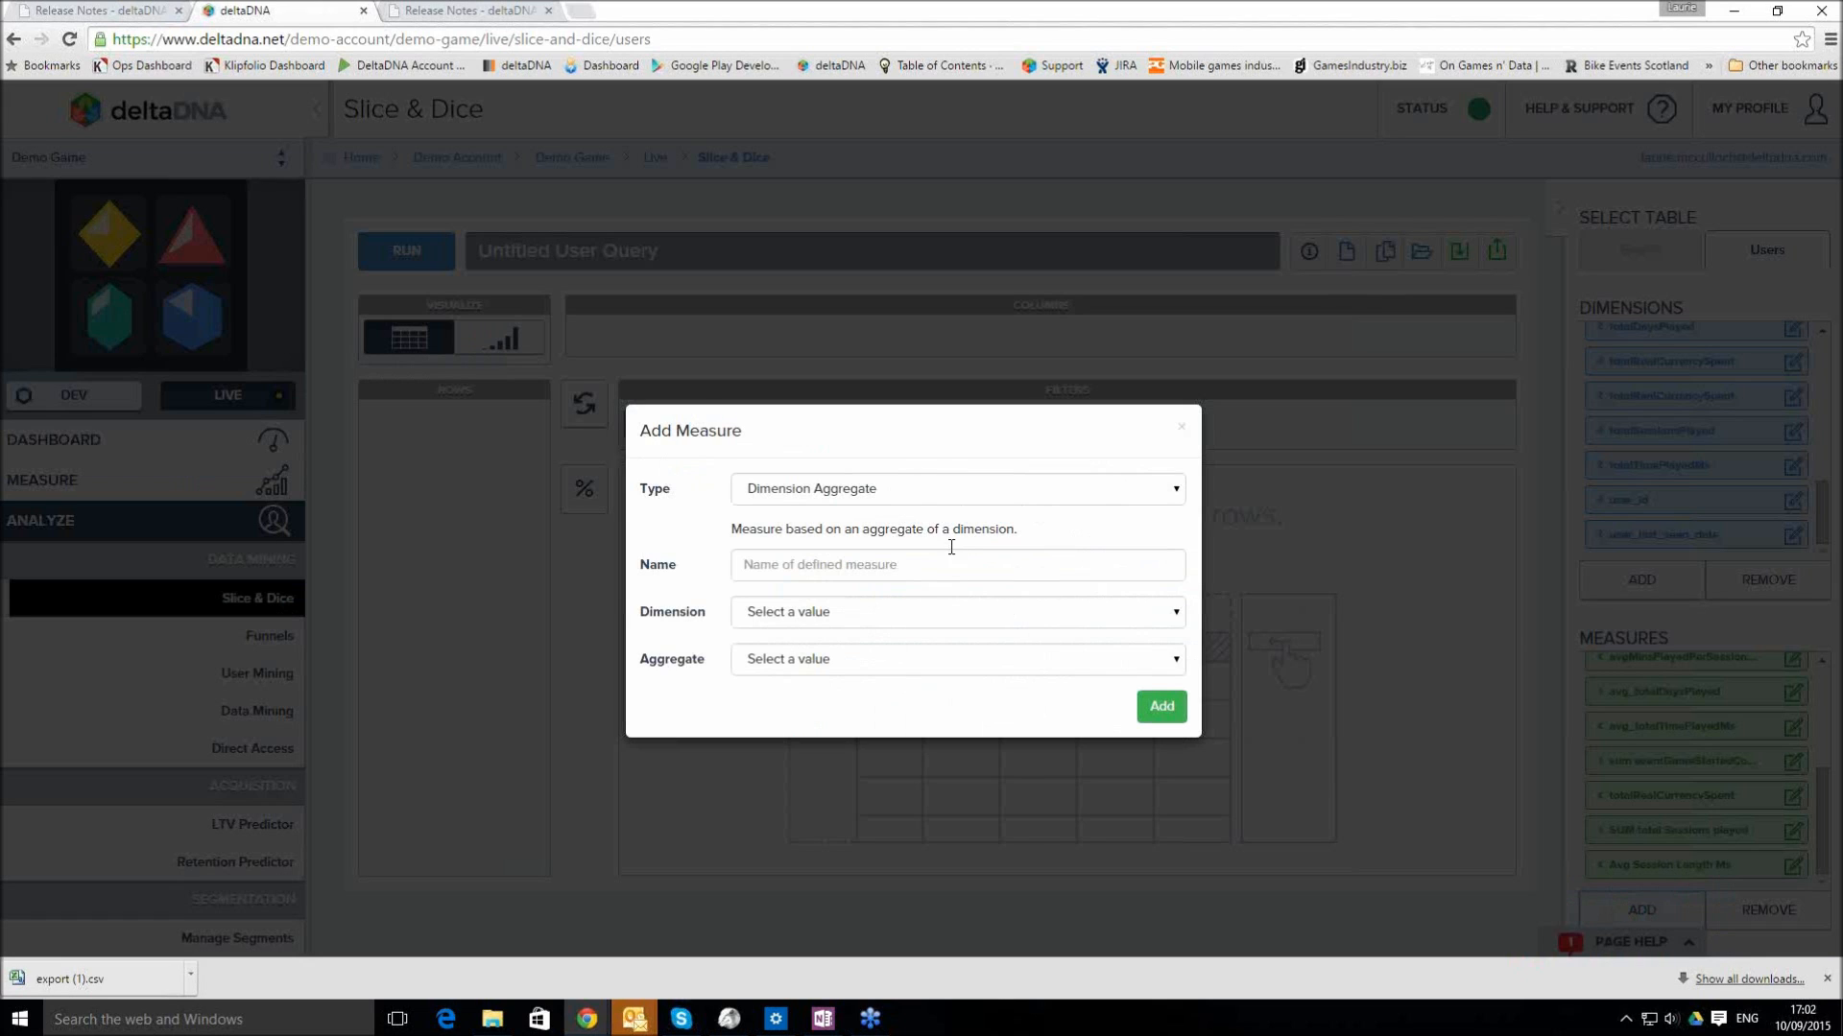
{"action": "left_click", "coordinate": [913, 491]}
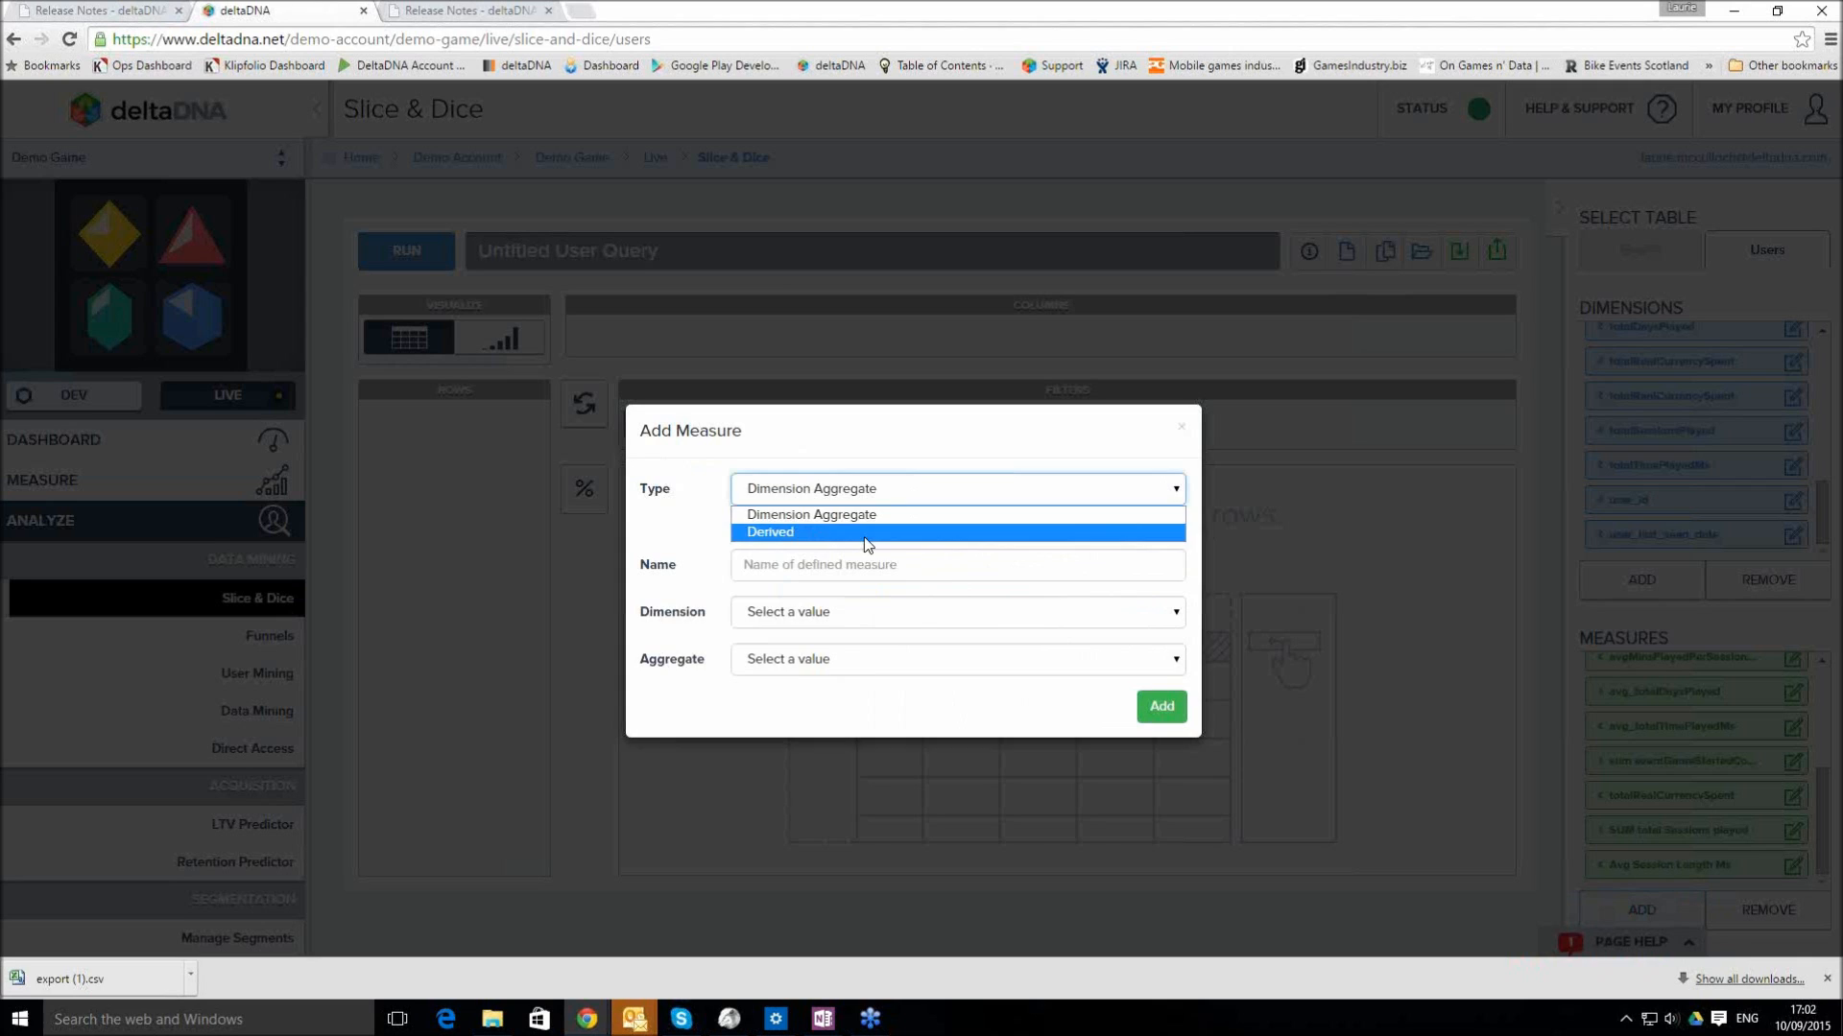
{"action": "left_click", "coordinate": [867, 527]}
{"action": "left_click", "coordinate": [962, 611]}
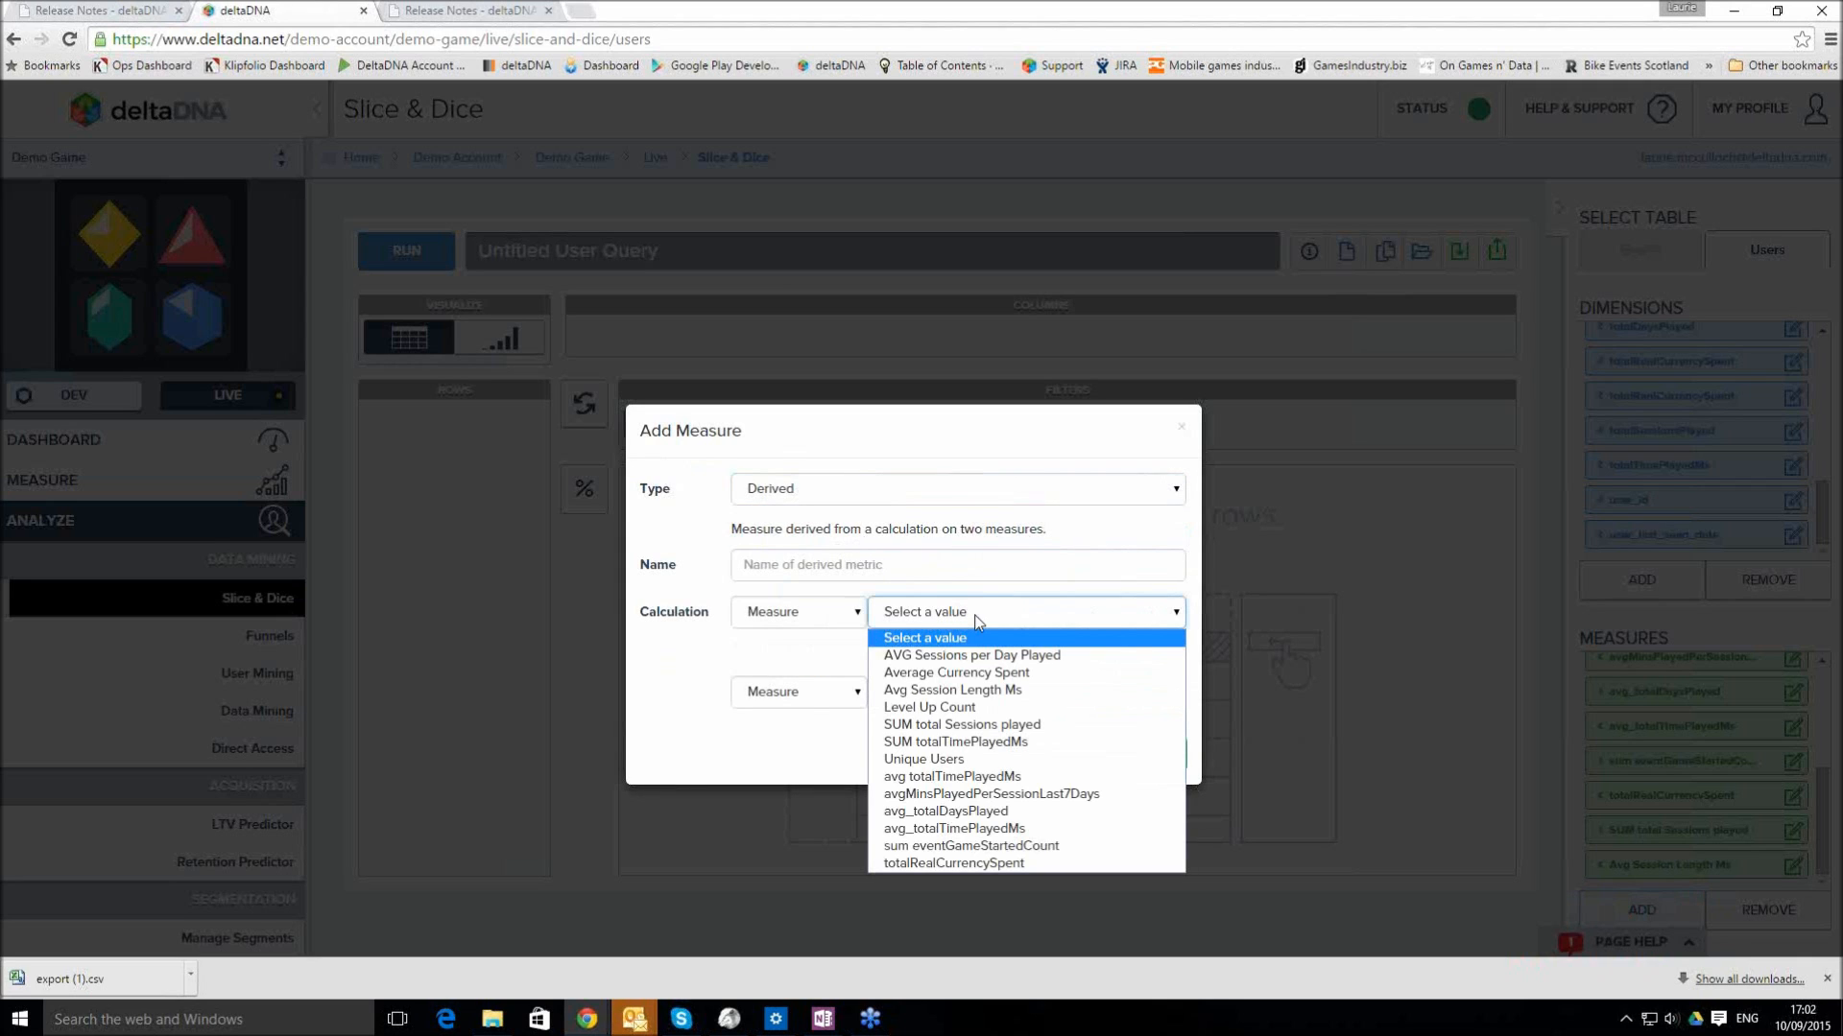
{"action": "left_click", "coordinate": [1009, 691]}
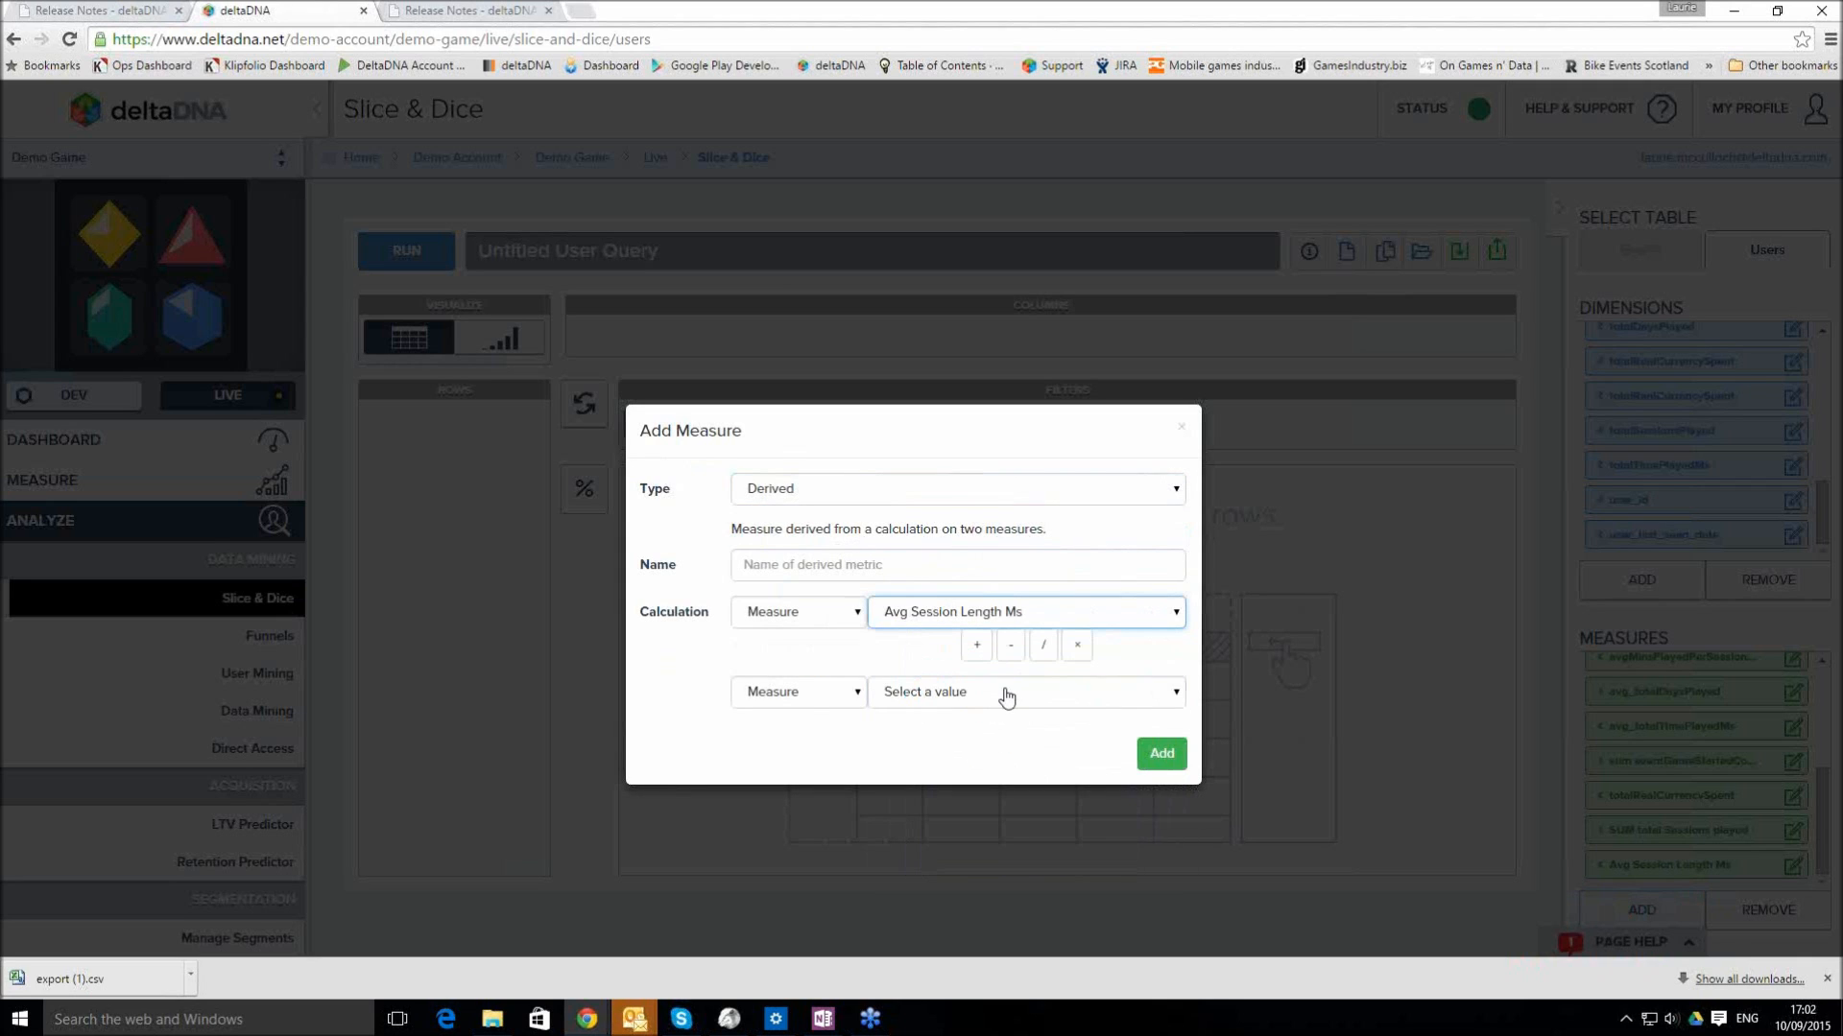
{"action": "left_click", "coordinate": [1049, 646]}
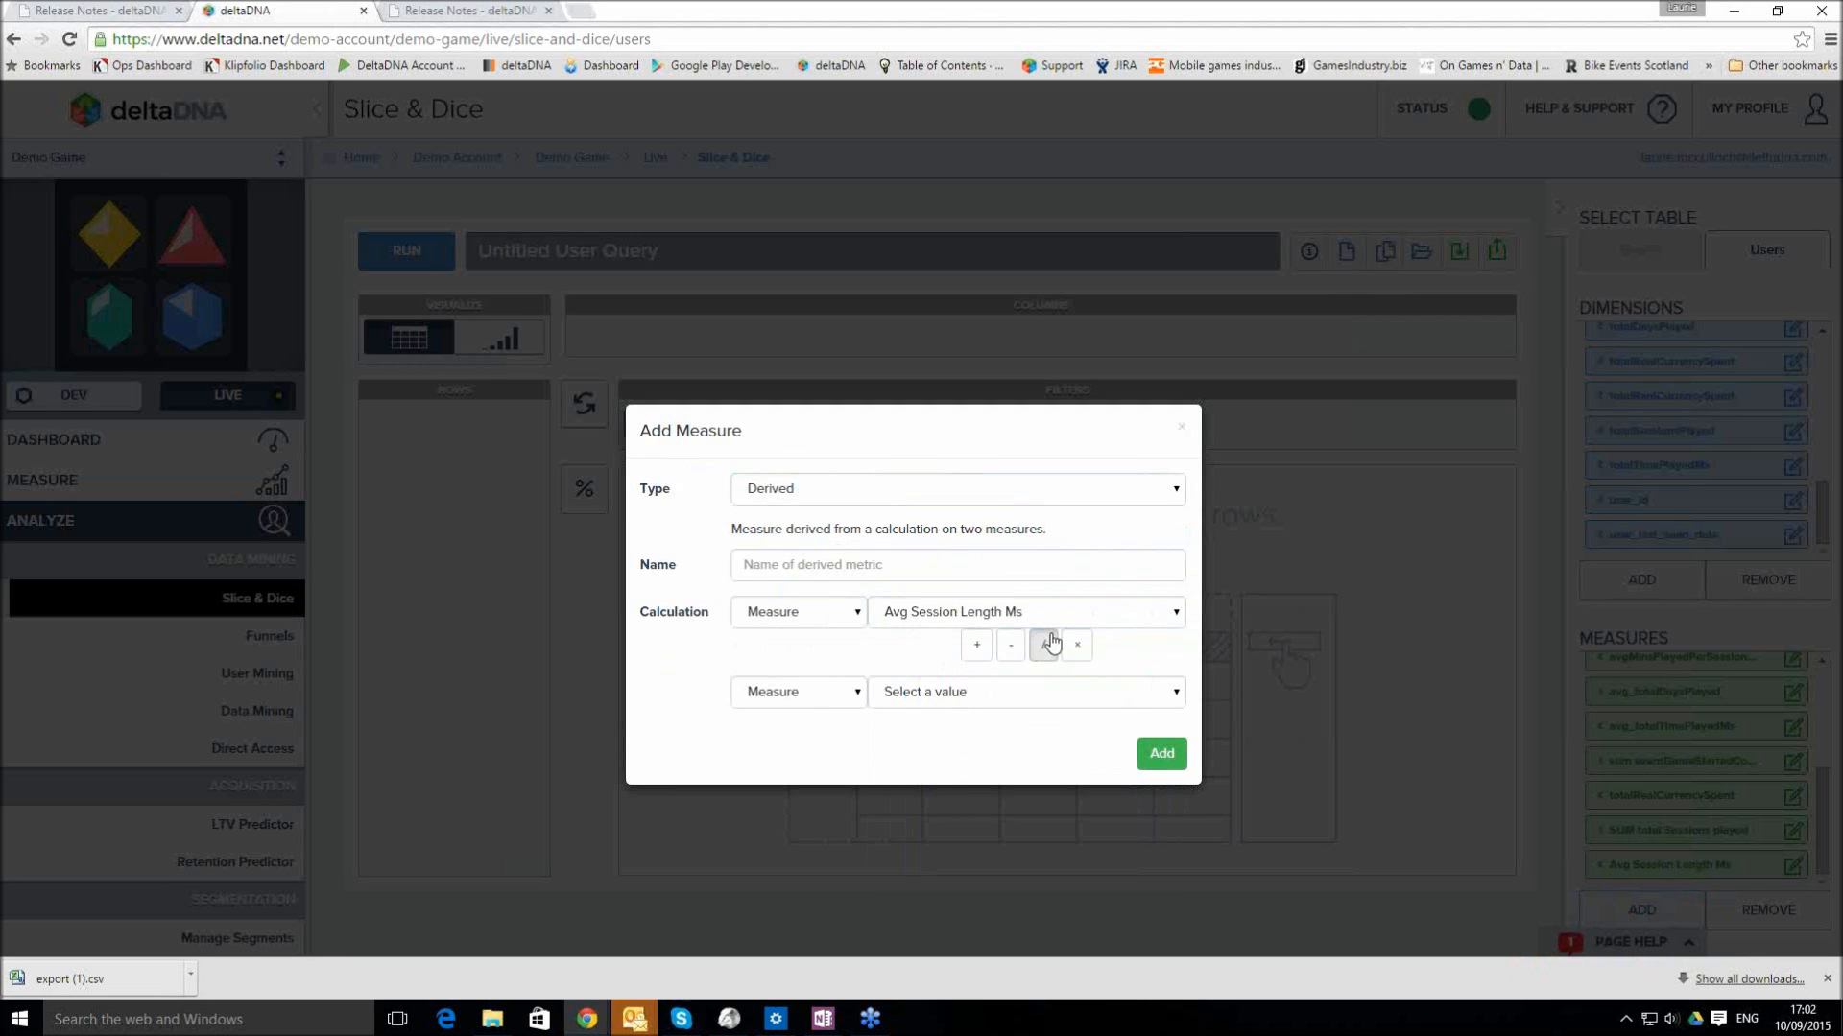
{"action": "left_click", "coordinate": [803, 695]}
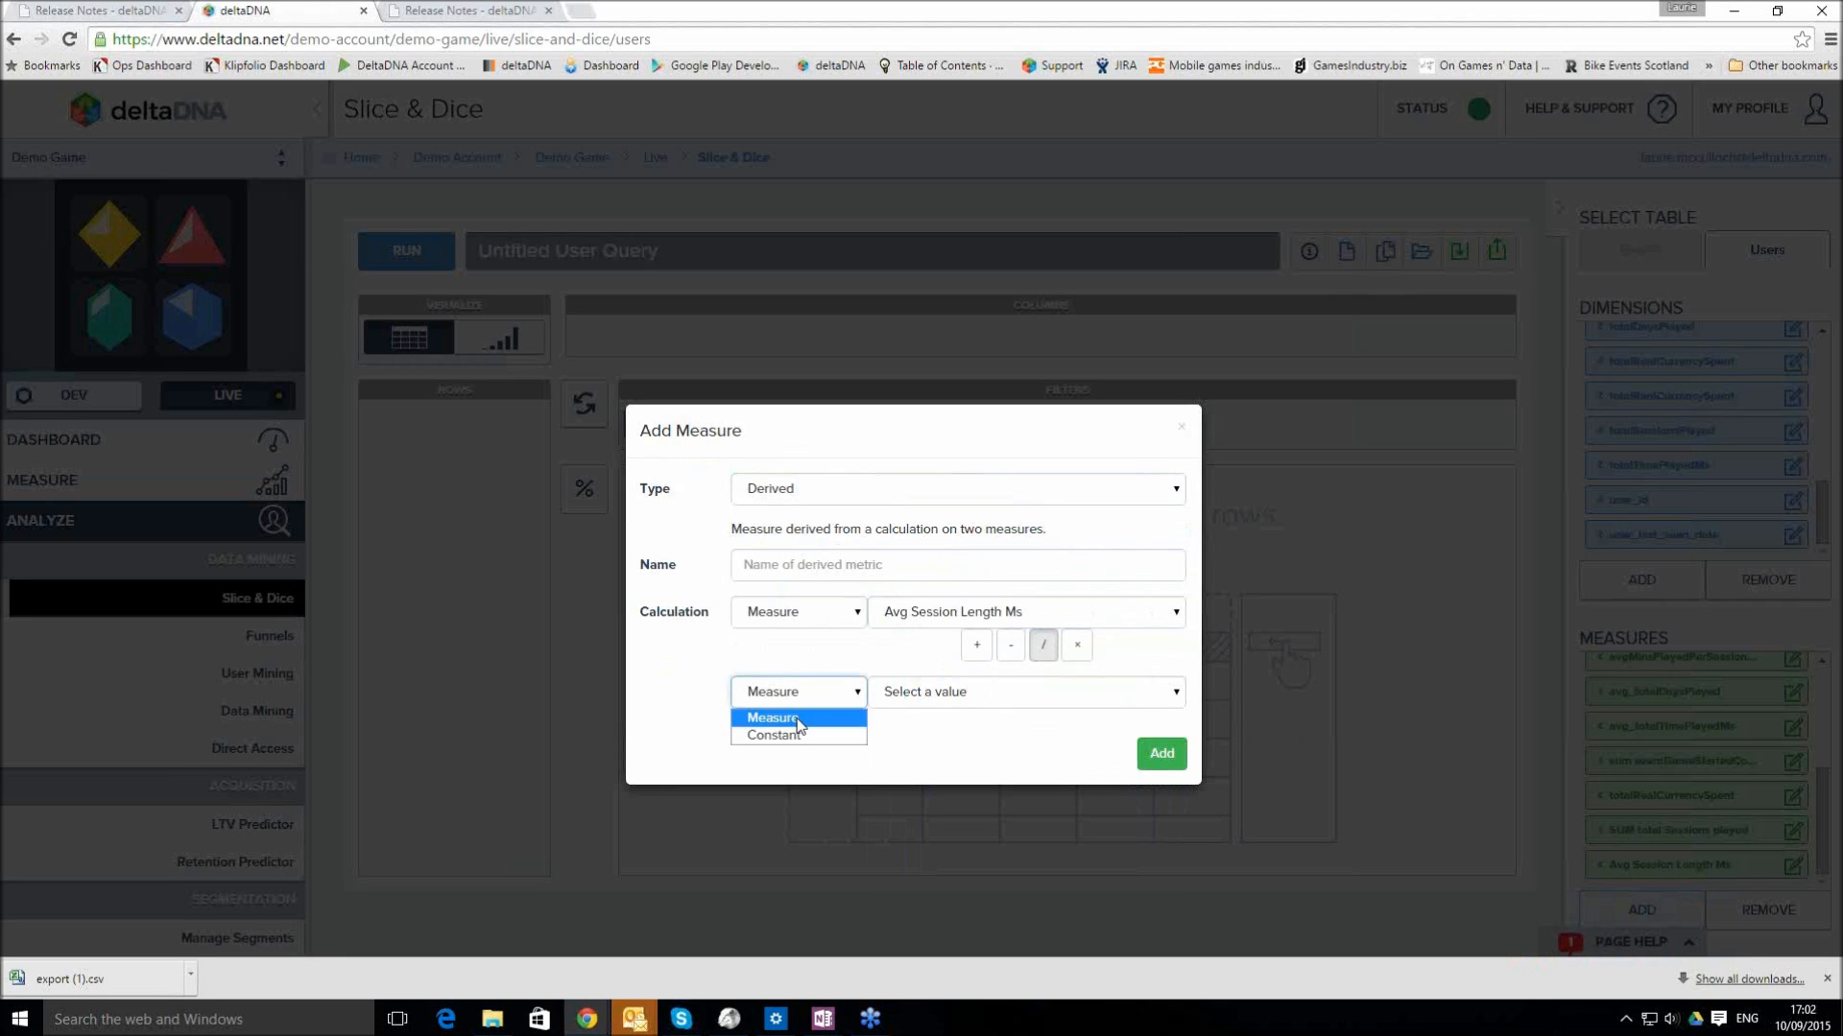
{"action": "left_click", "coordinate": [798, 731]}
{"action": "left_click", "coordinate": [904, 697]}
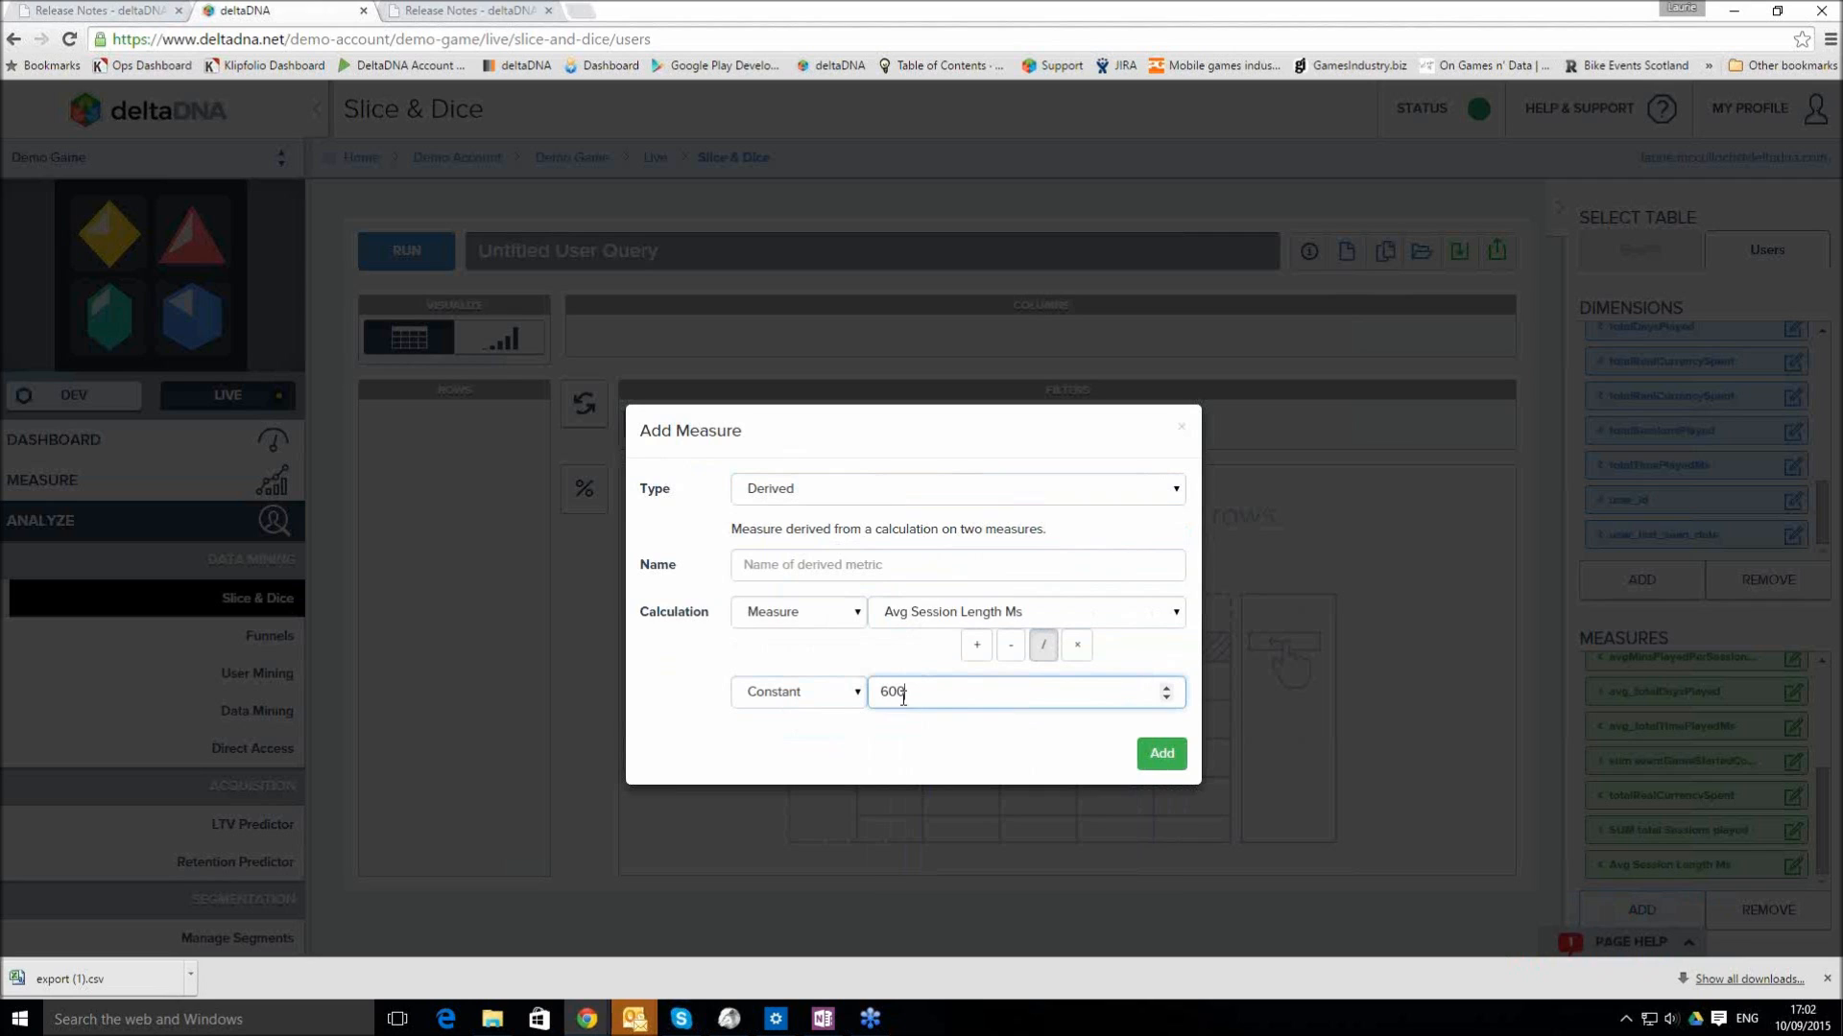
Name the derived measure "Avg Session Length in Minutes" and add it to the measures
{"action": "left_click", "coordinate": [1161, 753]}
{"action": "left_click", "coordinate": [864, 565]}
{"action": "type", "text": "Avg Session Len"}
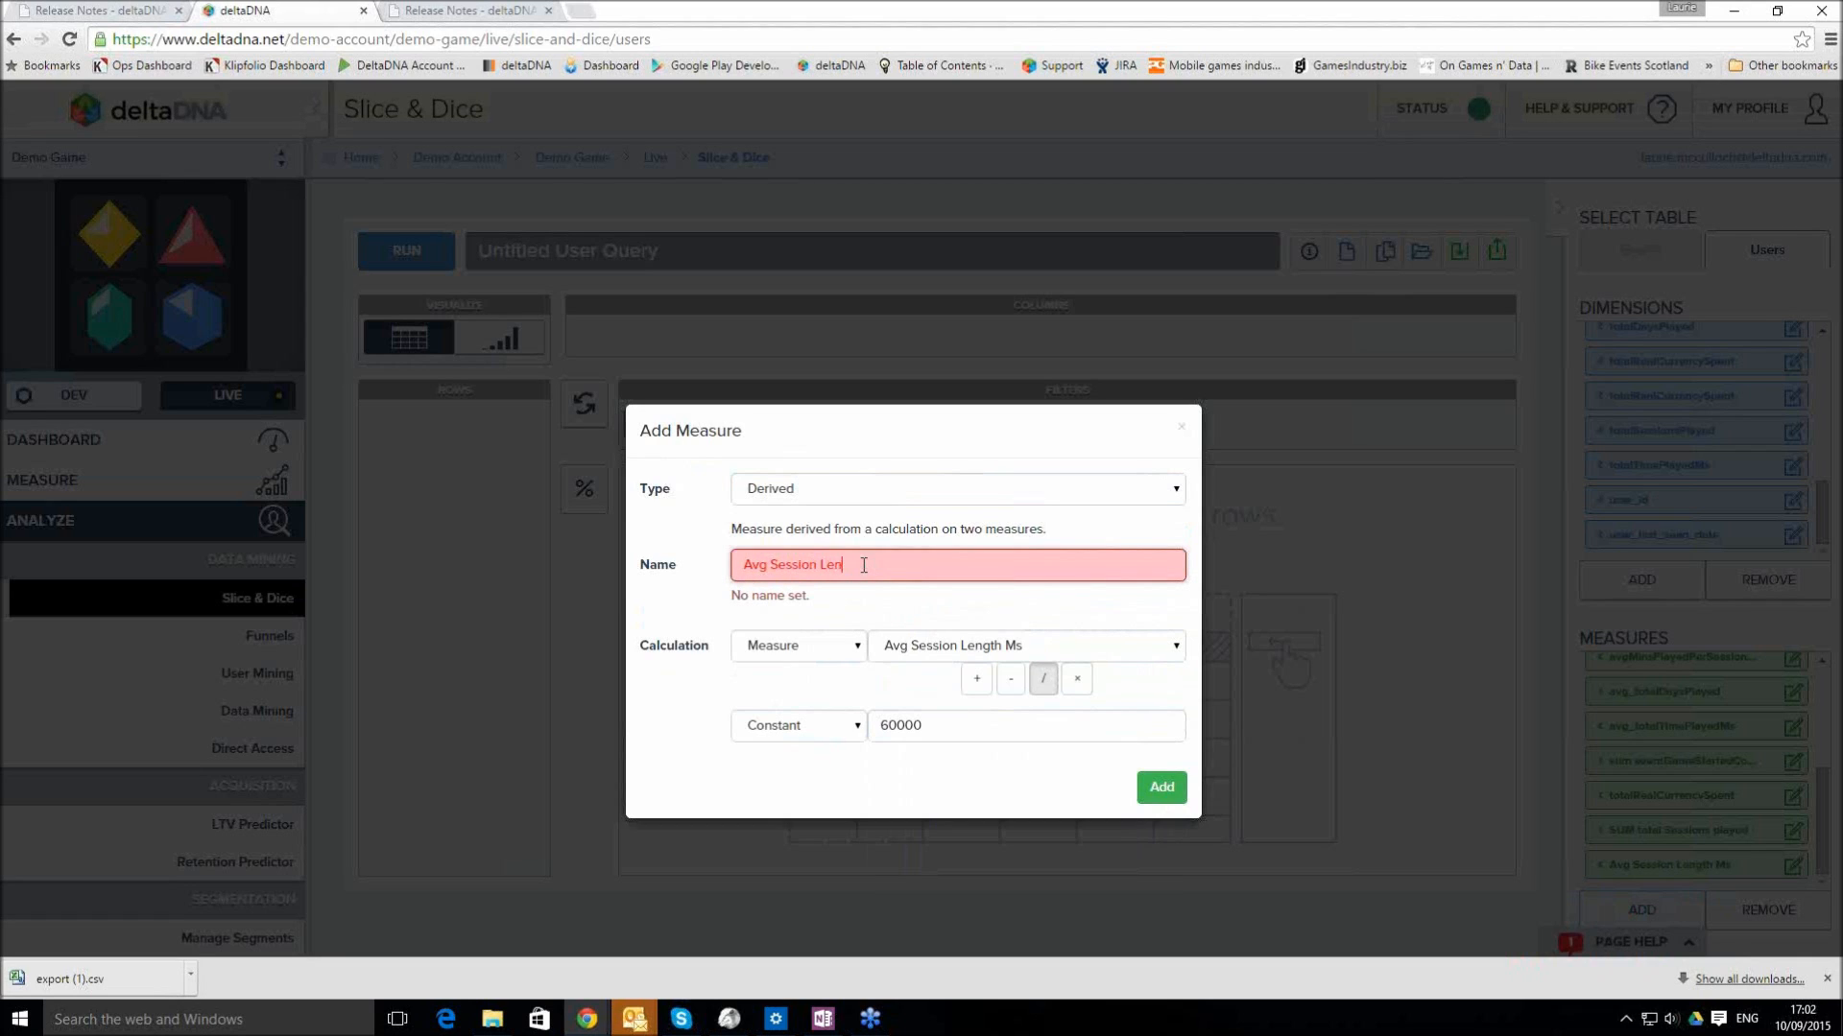
{"action": "type", "text": "gth In Minutes"}
{"action": "left_click", "coordinate": [1161, 789]}
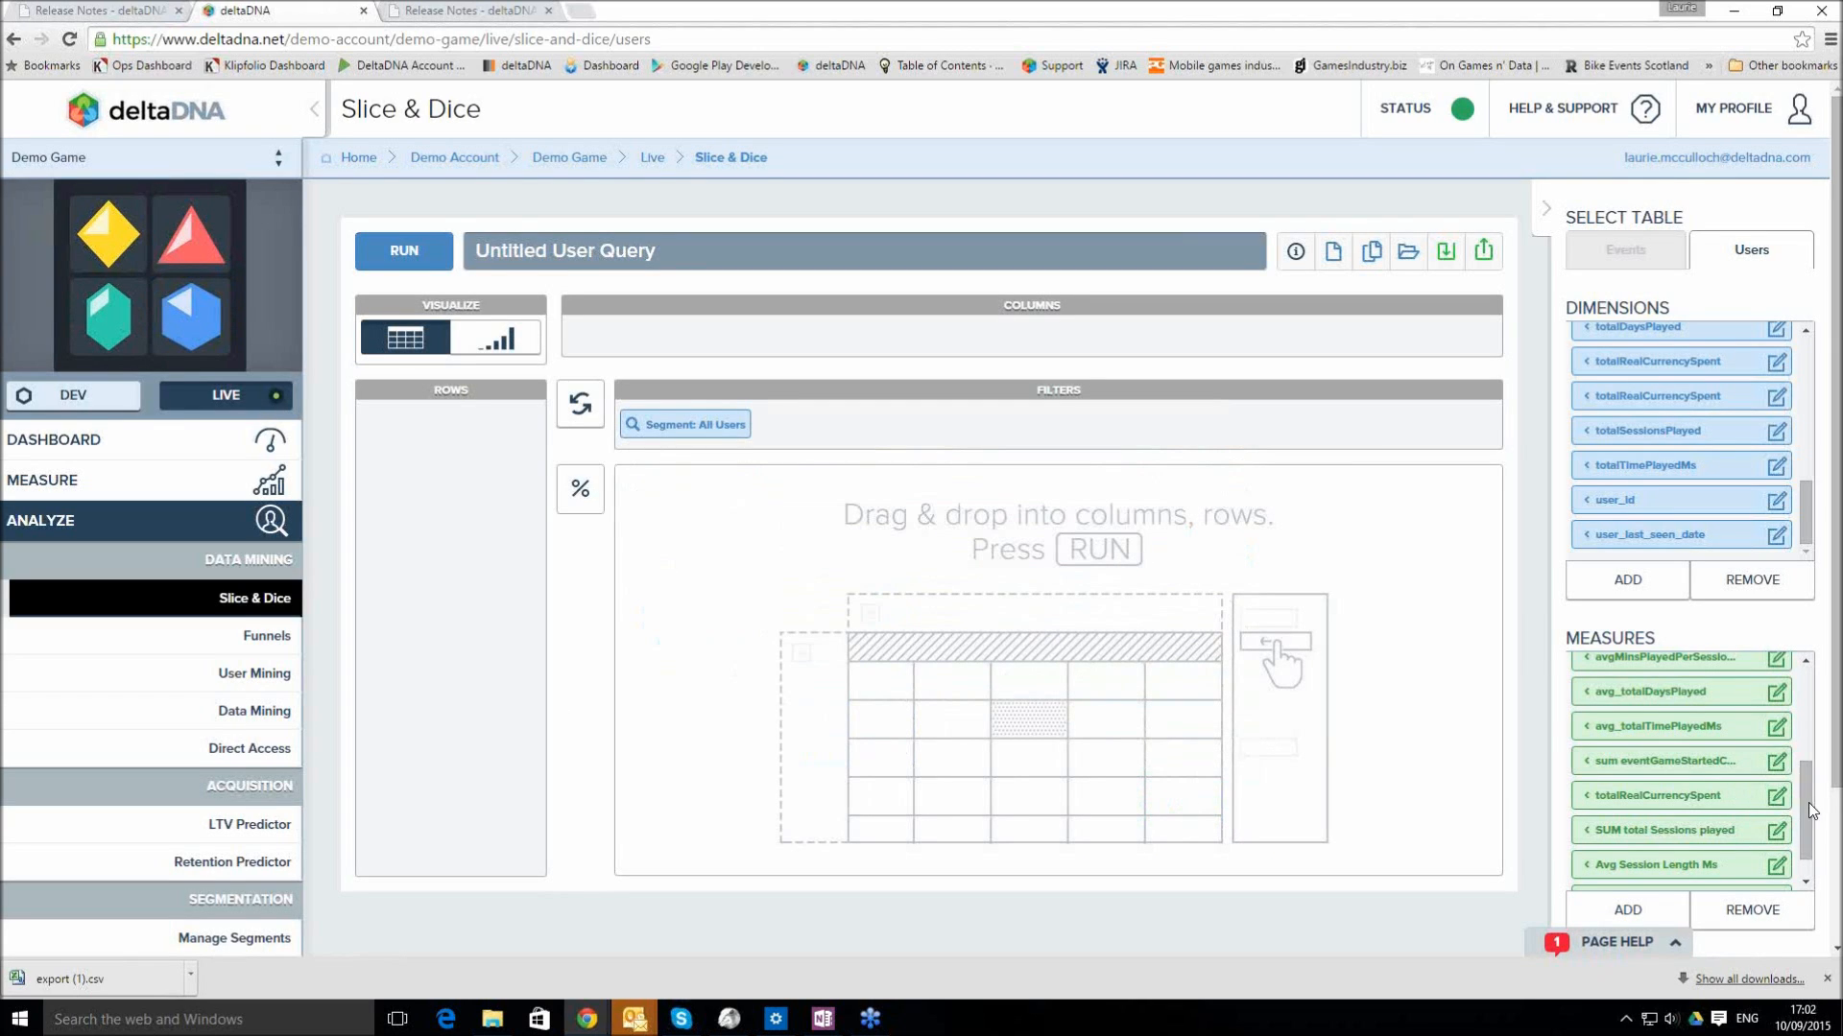
Build a query with user_id as rows and Avg Session Length in Minutes as a column, and run it
{"action": "scroll", "coordinate": [1718, 864], "scroll_direction": "down", "scroll_amount": 1}
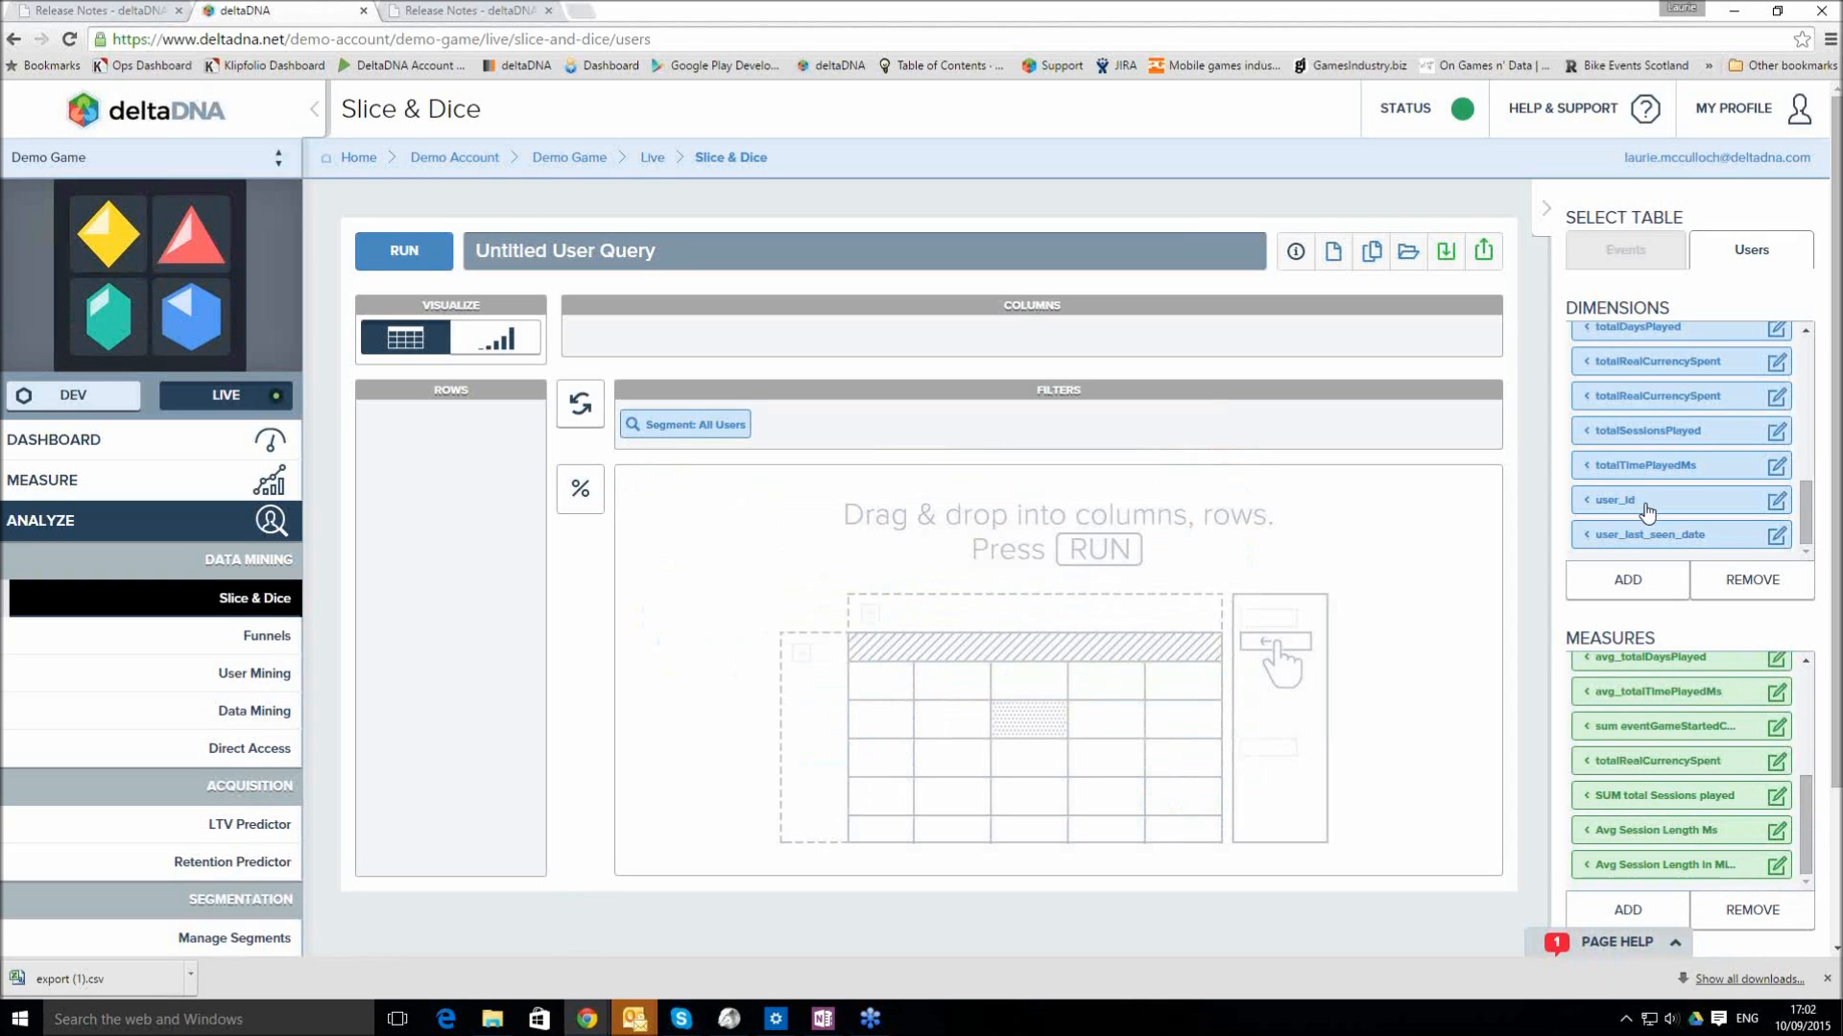
{"action": "left_click_drag", "start_coordinate": [1648, 509], "coordinate": [483, 455]}
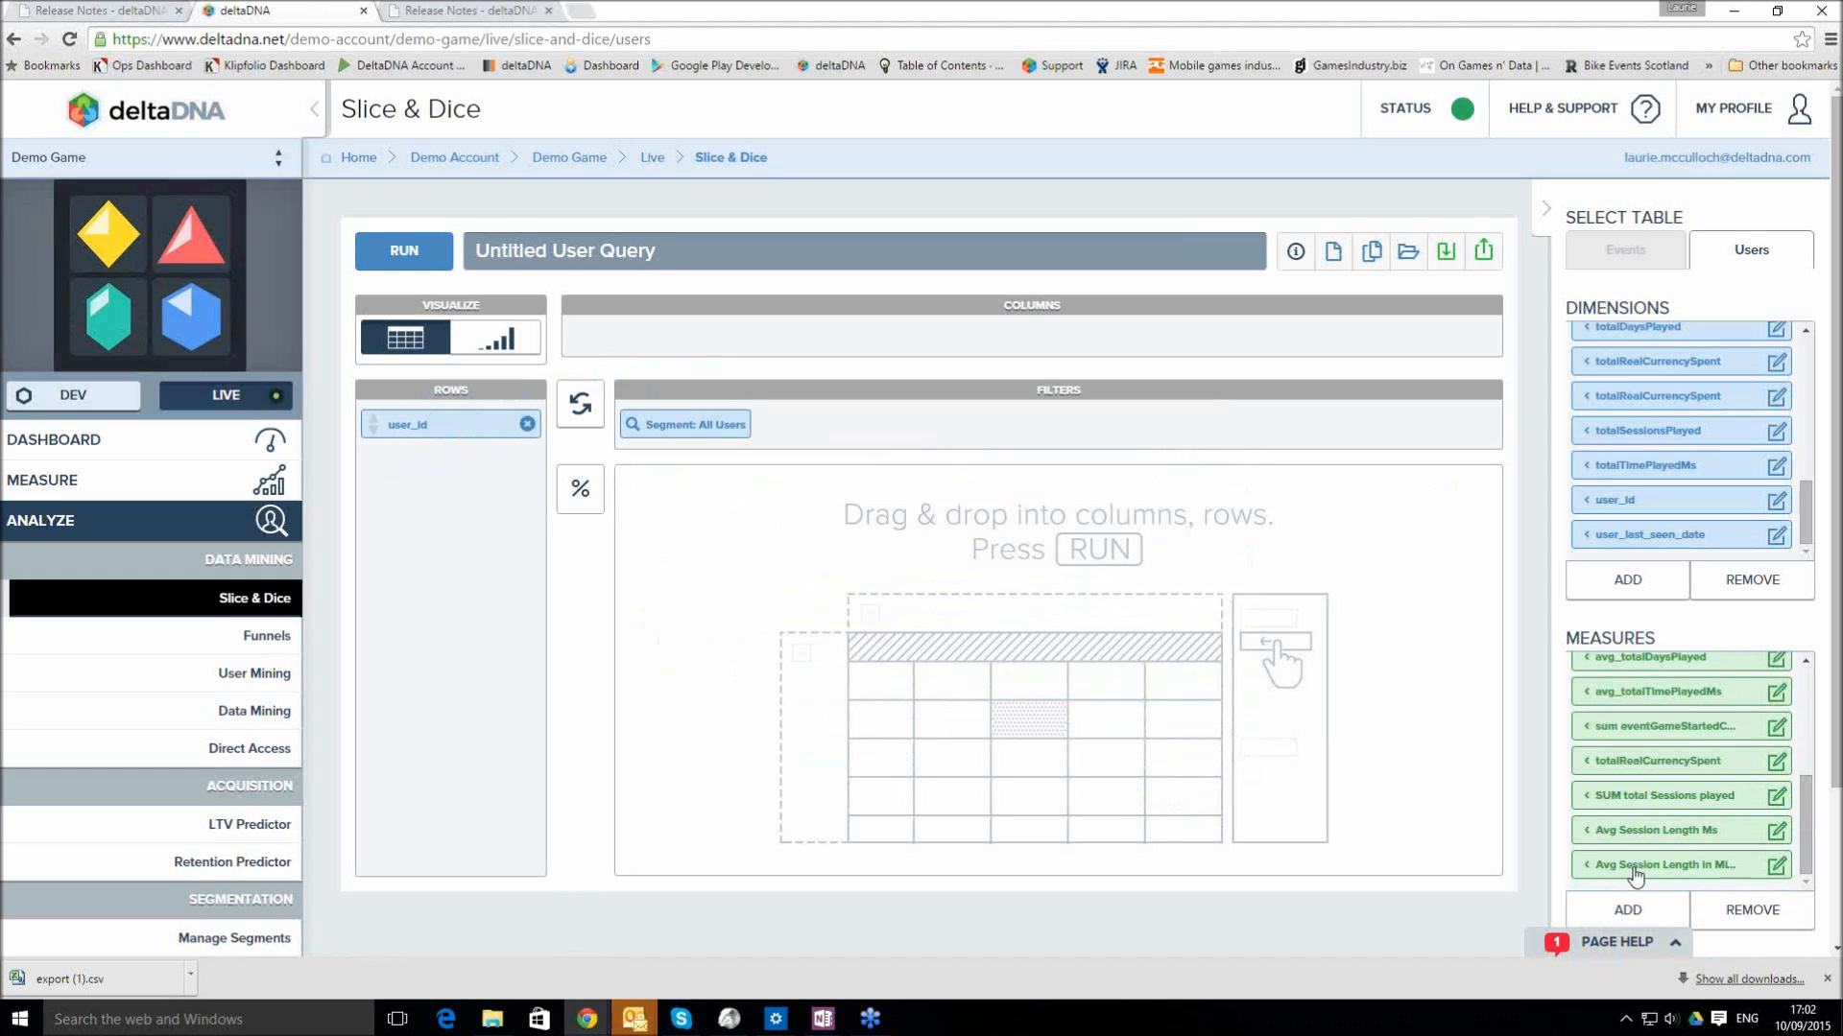
{"action": "left_click_drag", "start_coordinate": [1634, 867], "coordinate": [648, 346]}
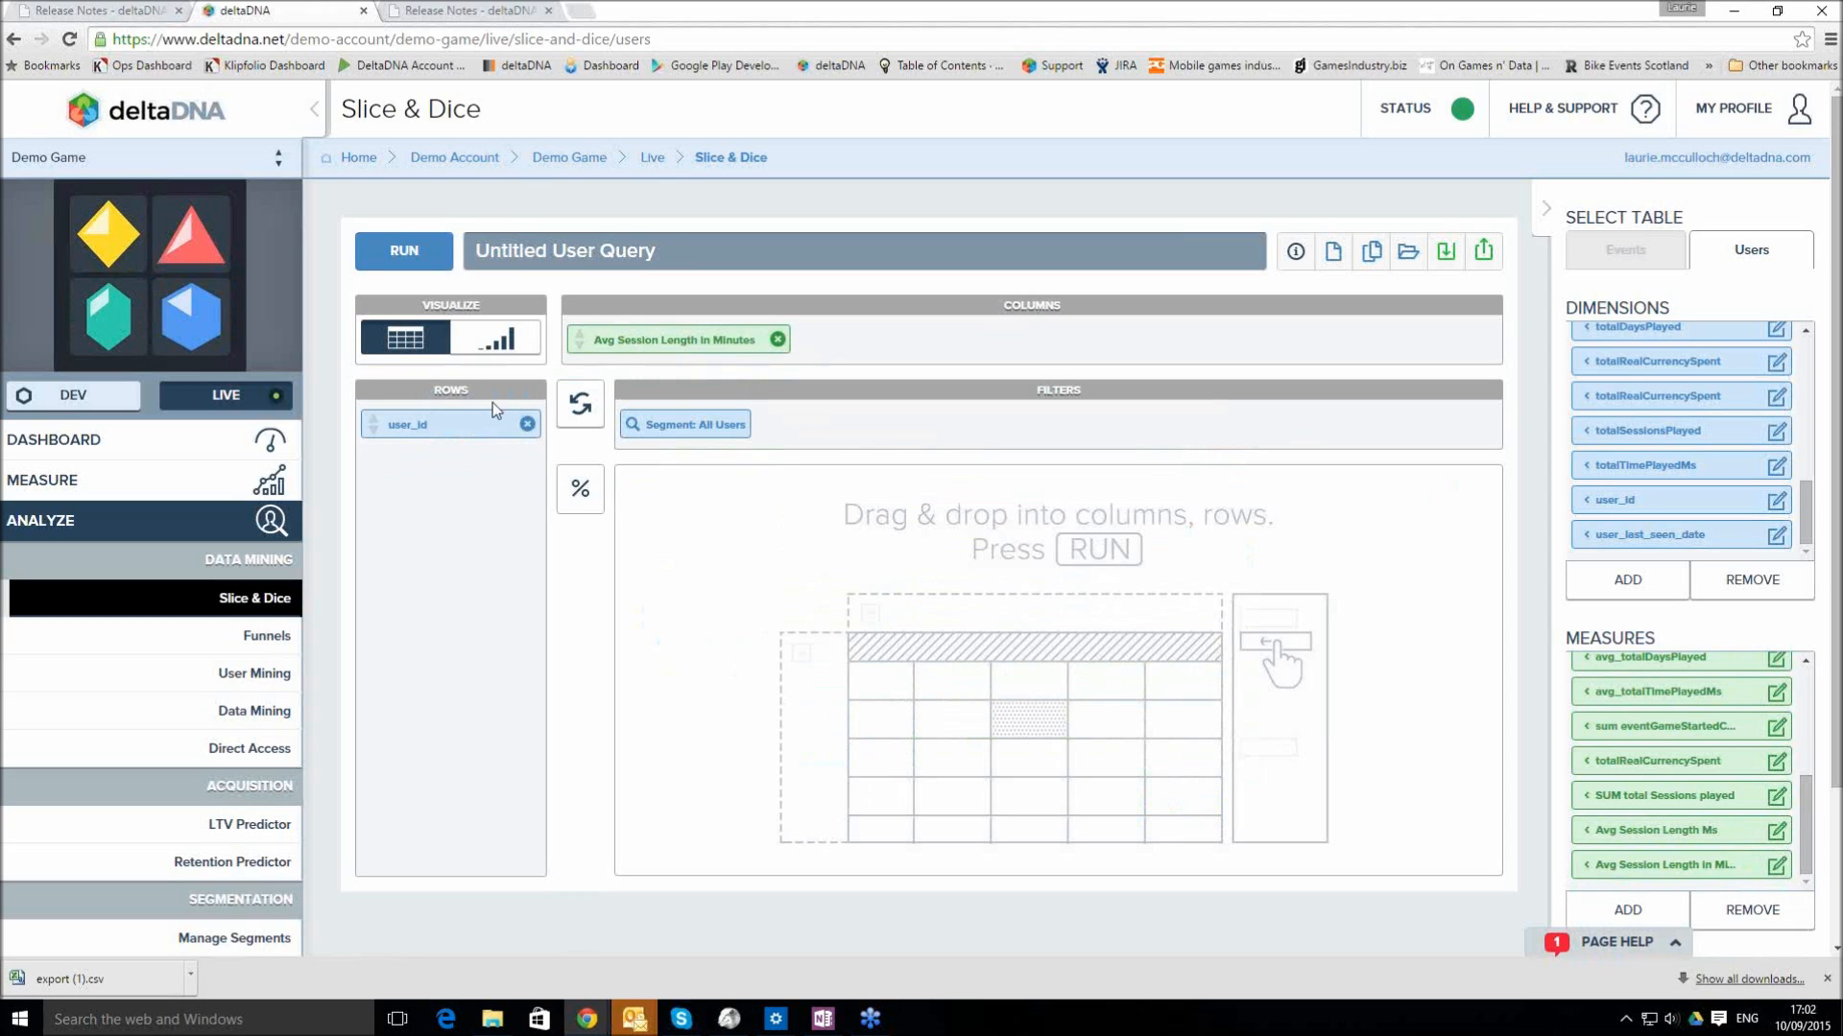
{"action": "left_click", "coordinate": [405, 248]}
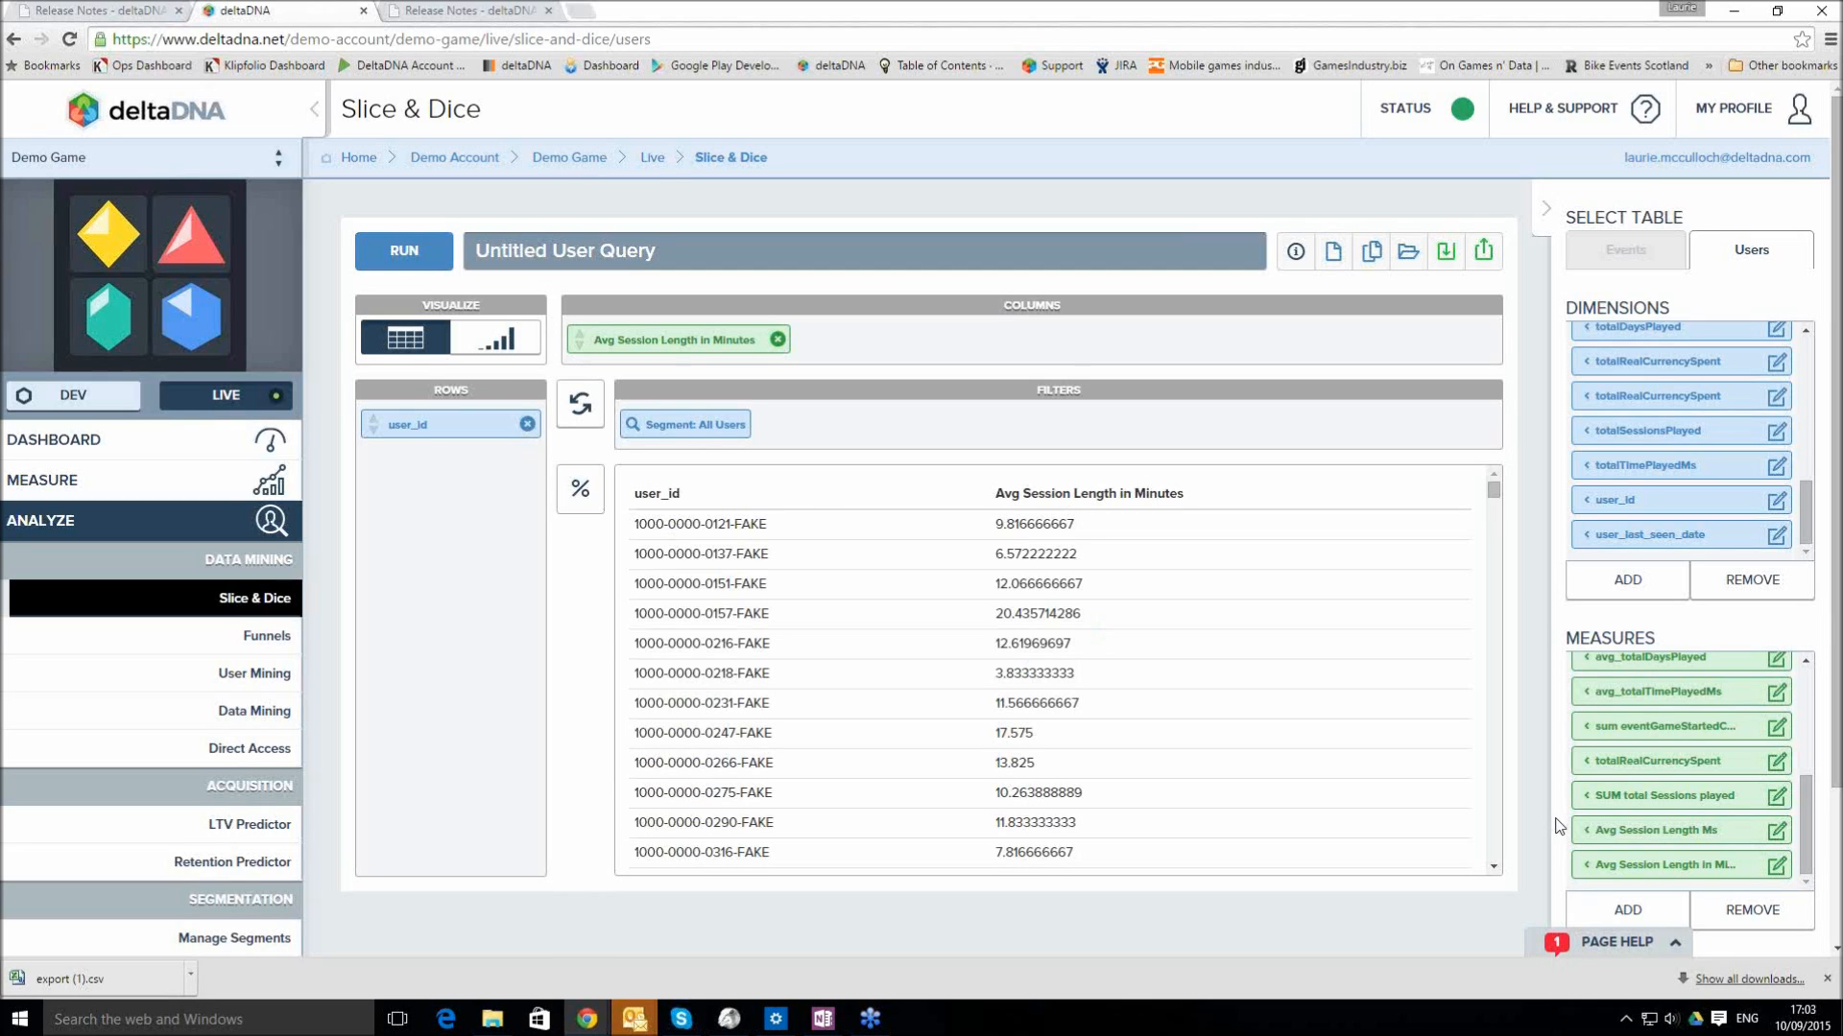
Add SUM total Sessions played as a second column, sort the results by it in descending order and rerun the query
{"action": "mouse_move", "coordinate": [1806, 835]}
{"action": "left_mouse_down"}
{"action": "mouse_move", "coordinate": [1810, 813]}
{"action": "mouse_move", "coordinate": [1816, 852]}
{"action": "left_mouse_up"}
{"action": "left_click_drag", "start_coordinate": [1689, 797], "coordinate": [883, 354]}
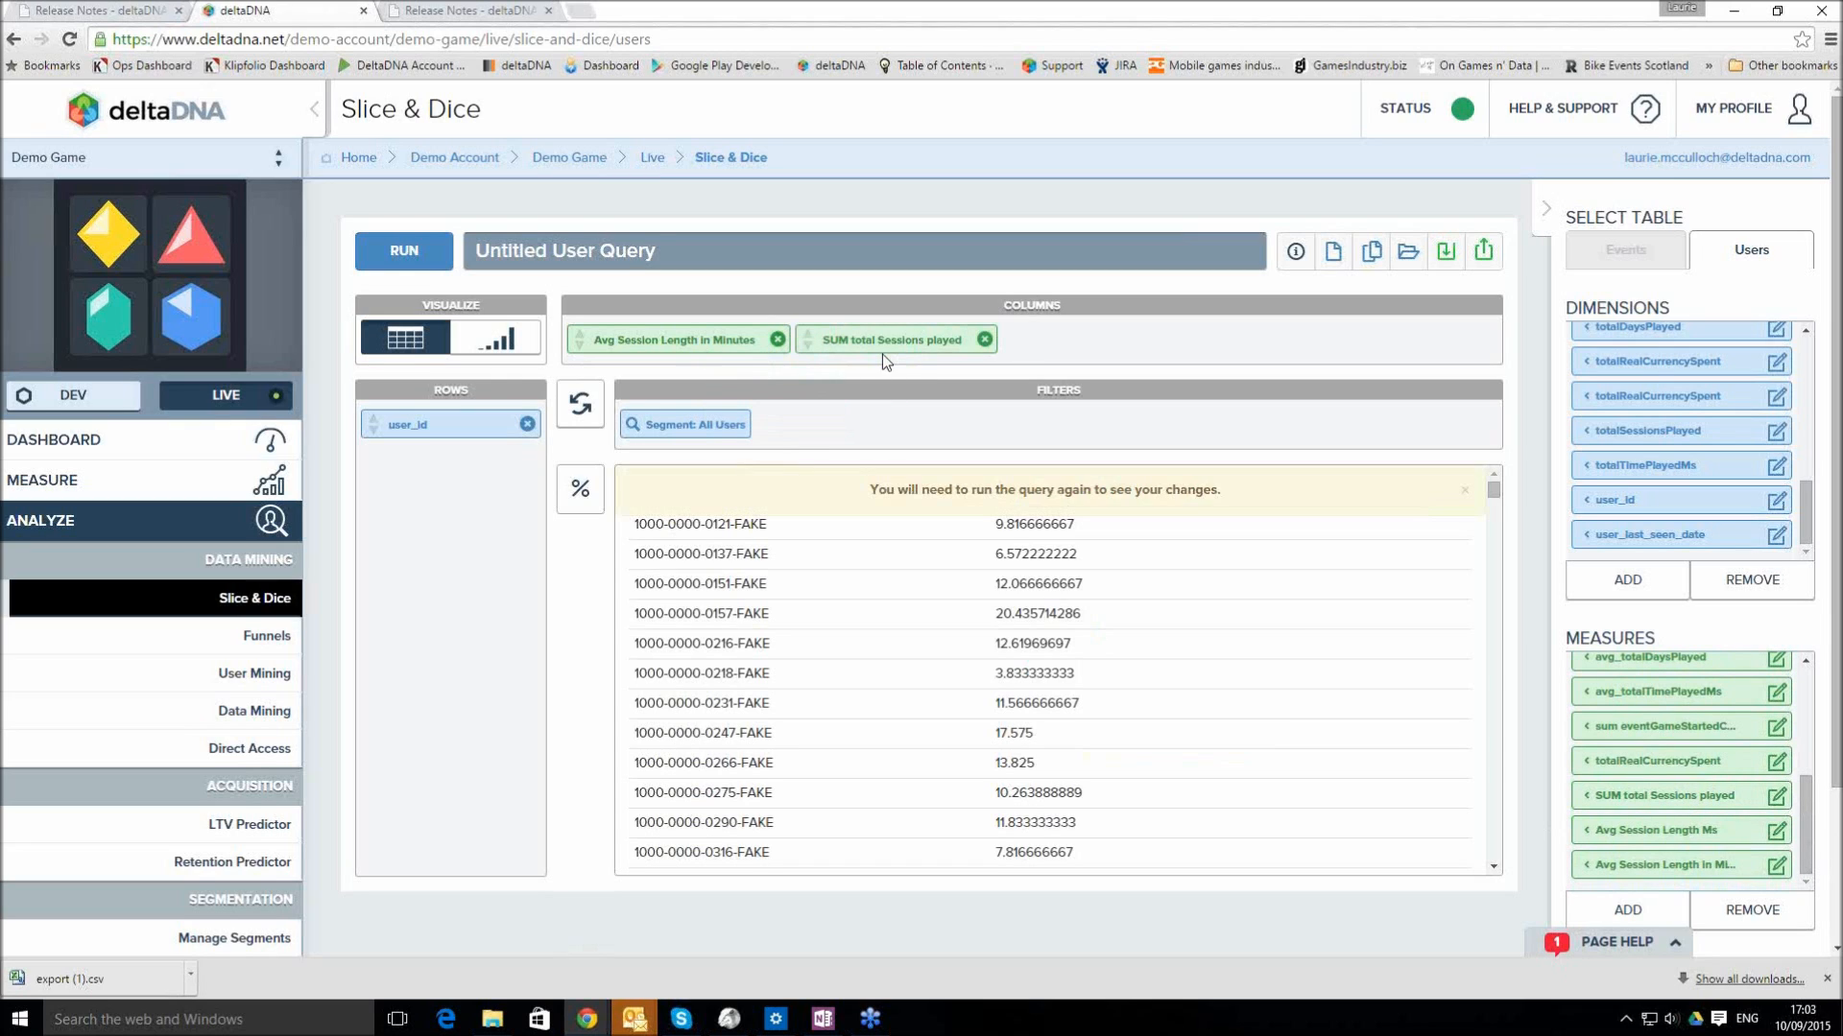
{"action": "left_click", "coordinate": [399, 247]}
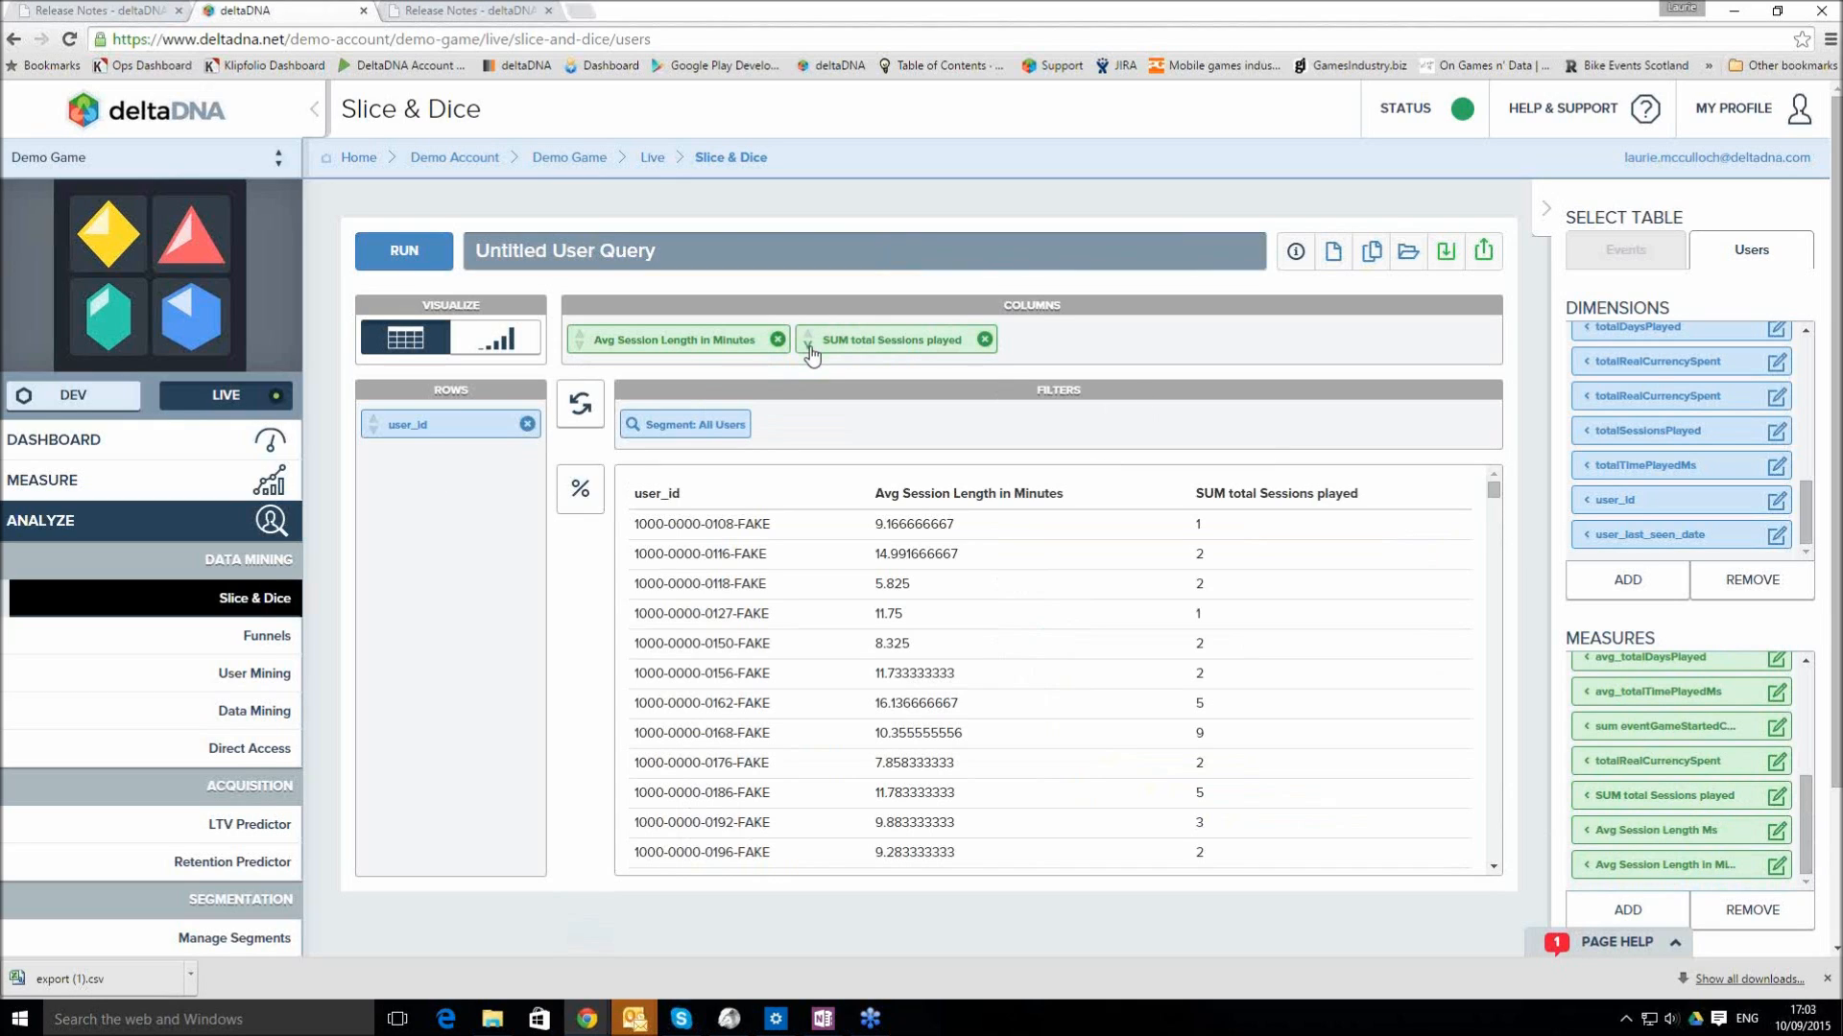
{"action": "left_click", "coordinate": [398, 254]}
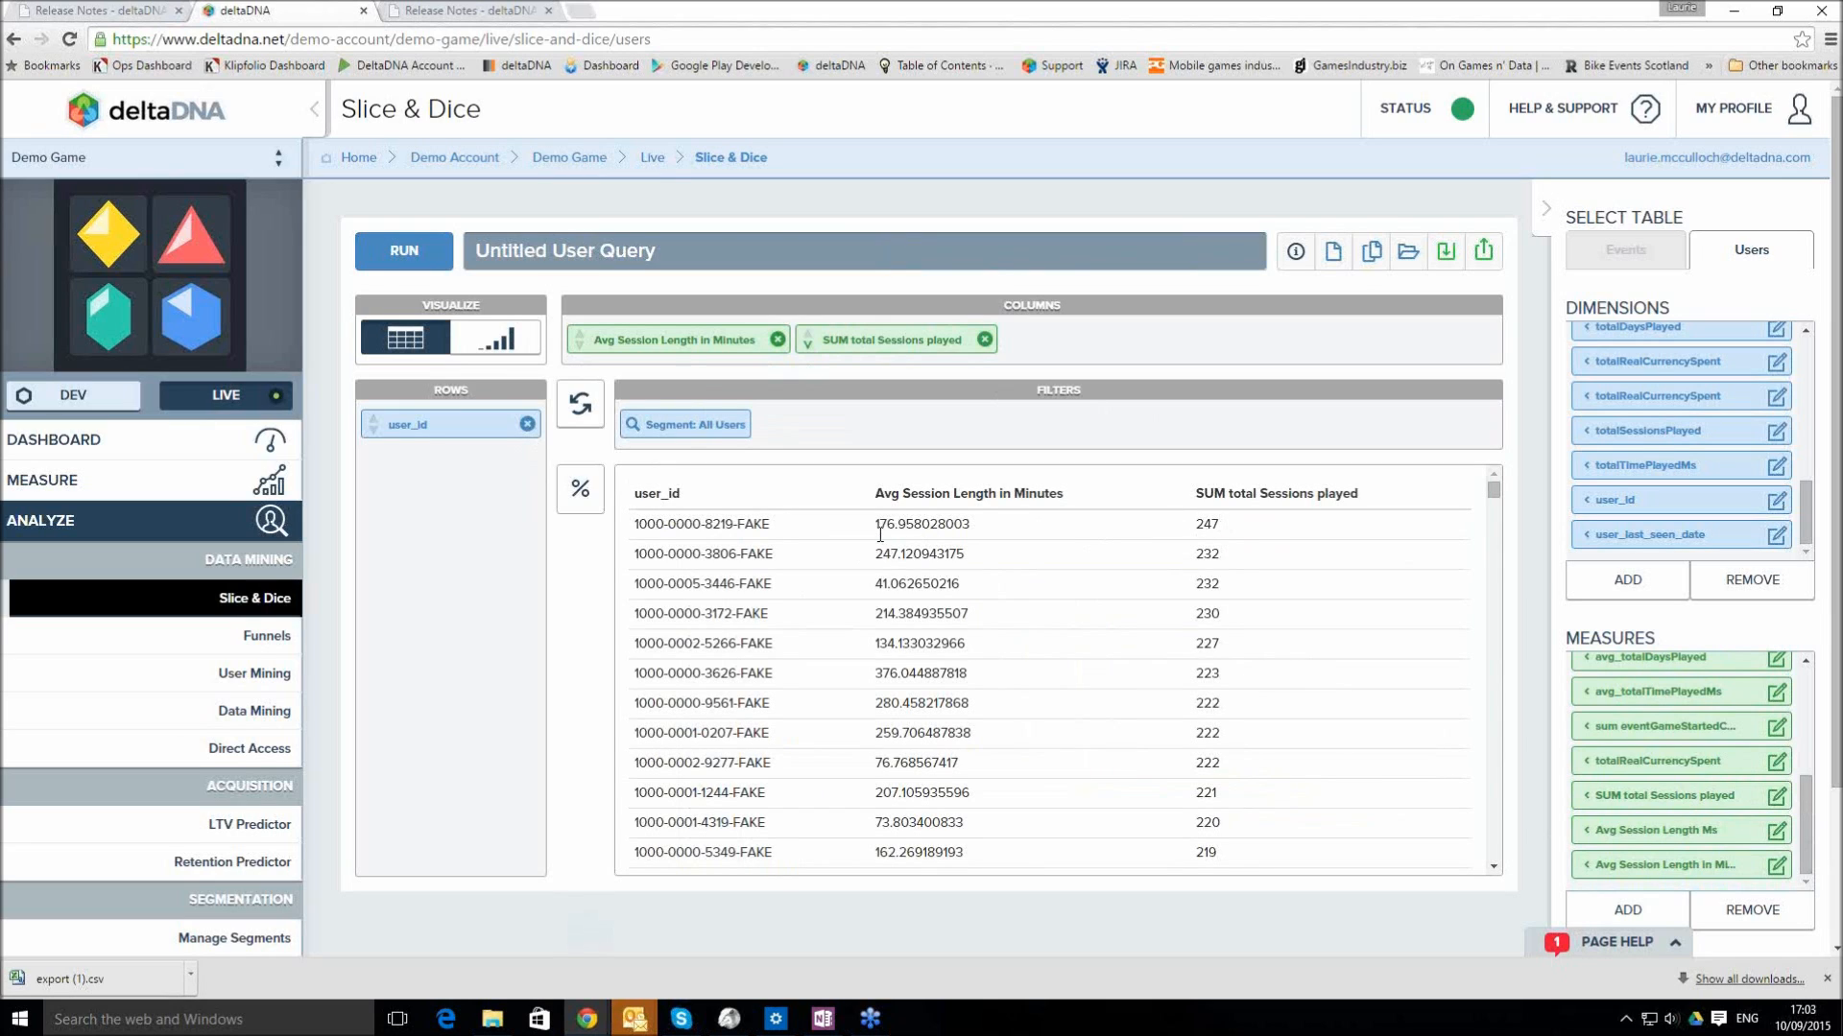
Examine the Avg Session Length in Minutes values of the users with the most sessions played
{"action": "left_click_drag", "start_coordinate": [876, 524], "coordinate": [896, 523]}
{"action": "left_click_drag", "start_coordinate": [875, 703], "coordinate": [898, 704]}
{"action": "left_click_drag", "start_coordinate": [876, 793], "coordinate": [901, 792]}
{"action": "scroll", "coordinate": [901, 732], "scroll_direction": "down", "scroll_amount": 10}
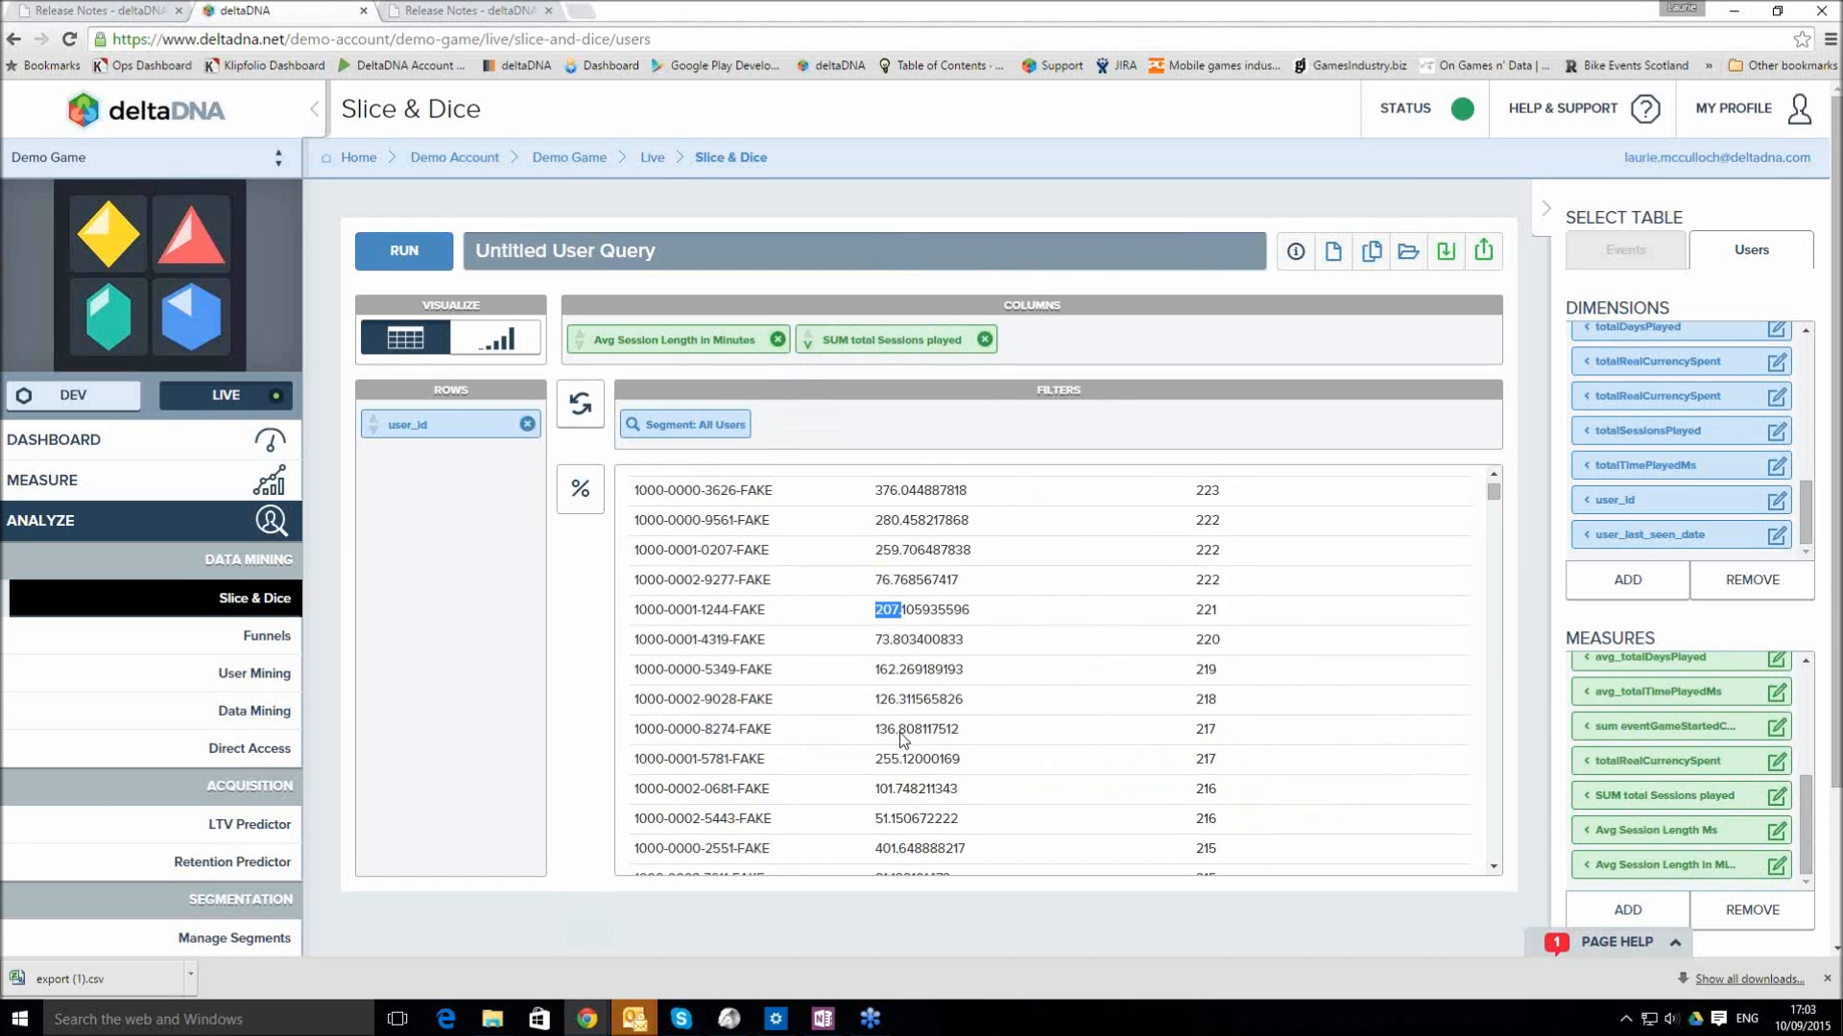
{"action": "scroll", "coordinate": [905, 740], "scroll_direction": "down", "scroll_amount": 8}
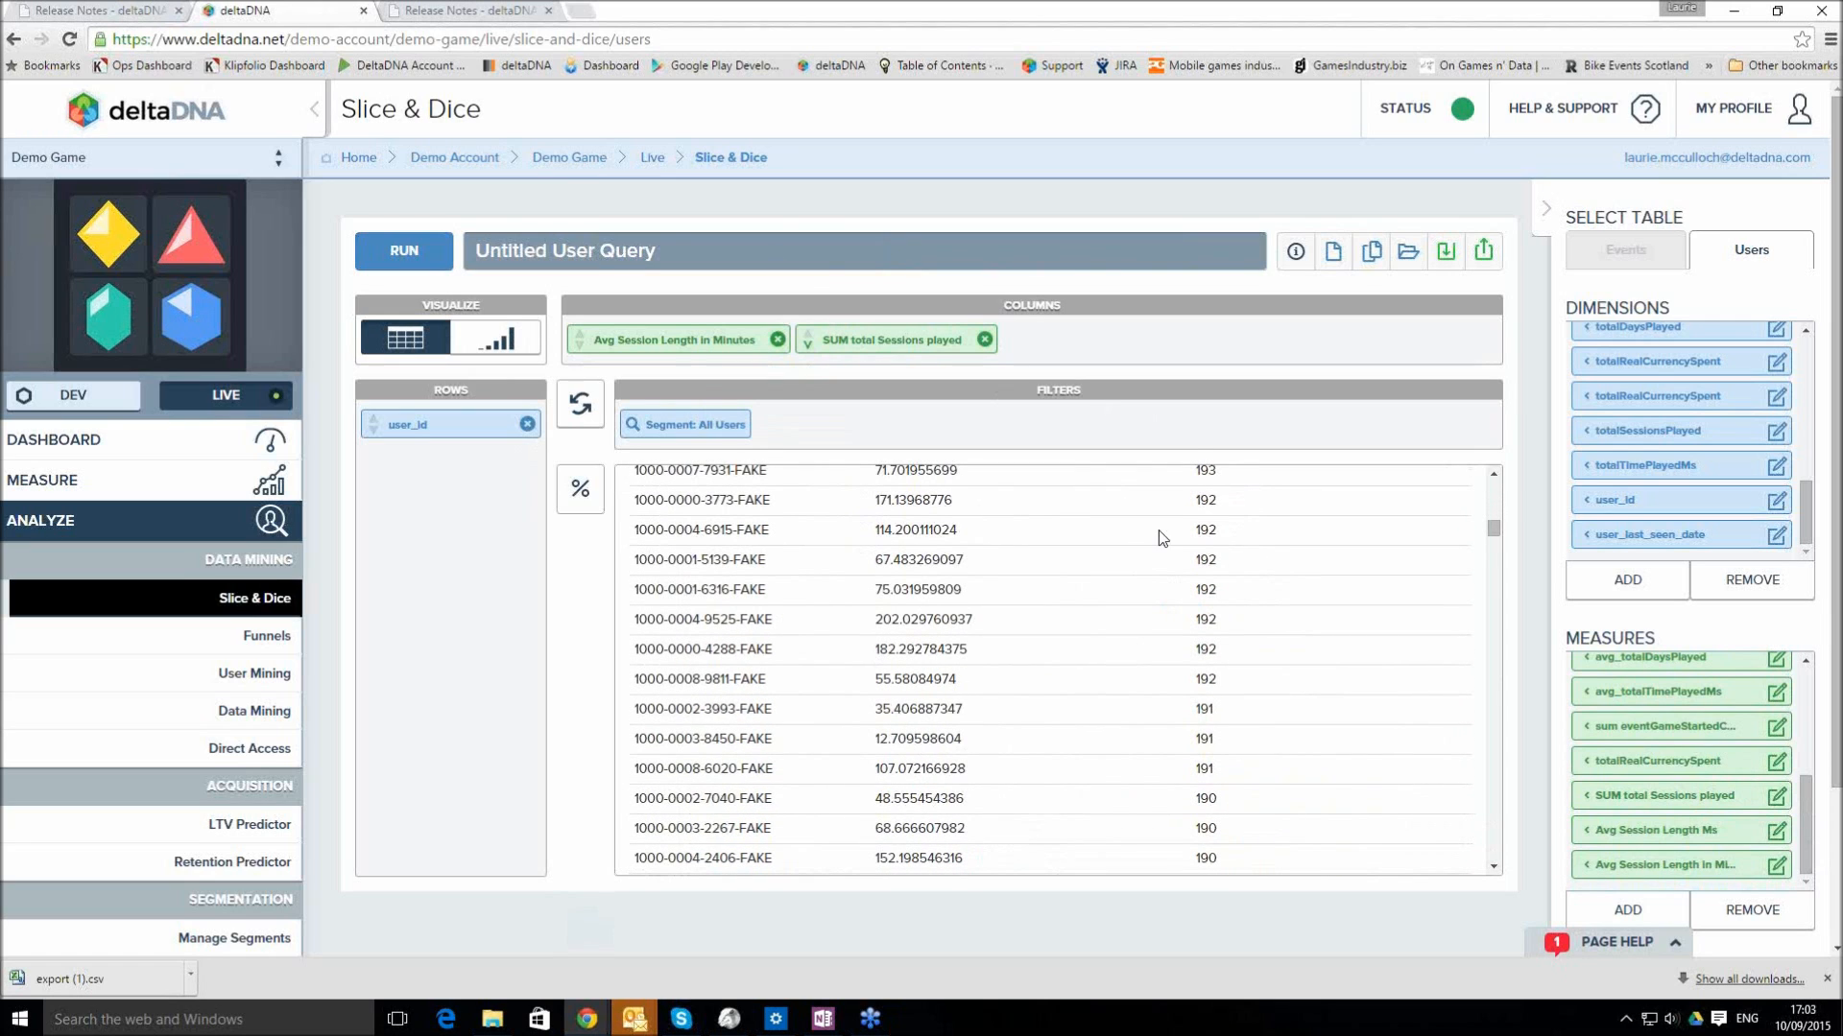
{"action": "scroll", "coordinate": [989, 731], "scroll_direction": "down", "scroll_amount": 10}
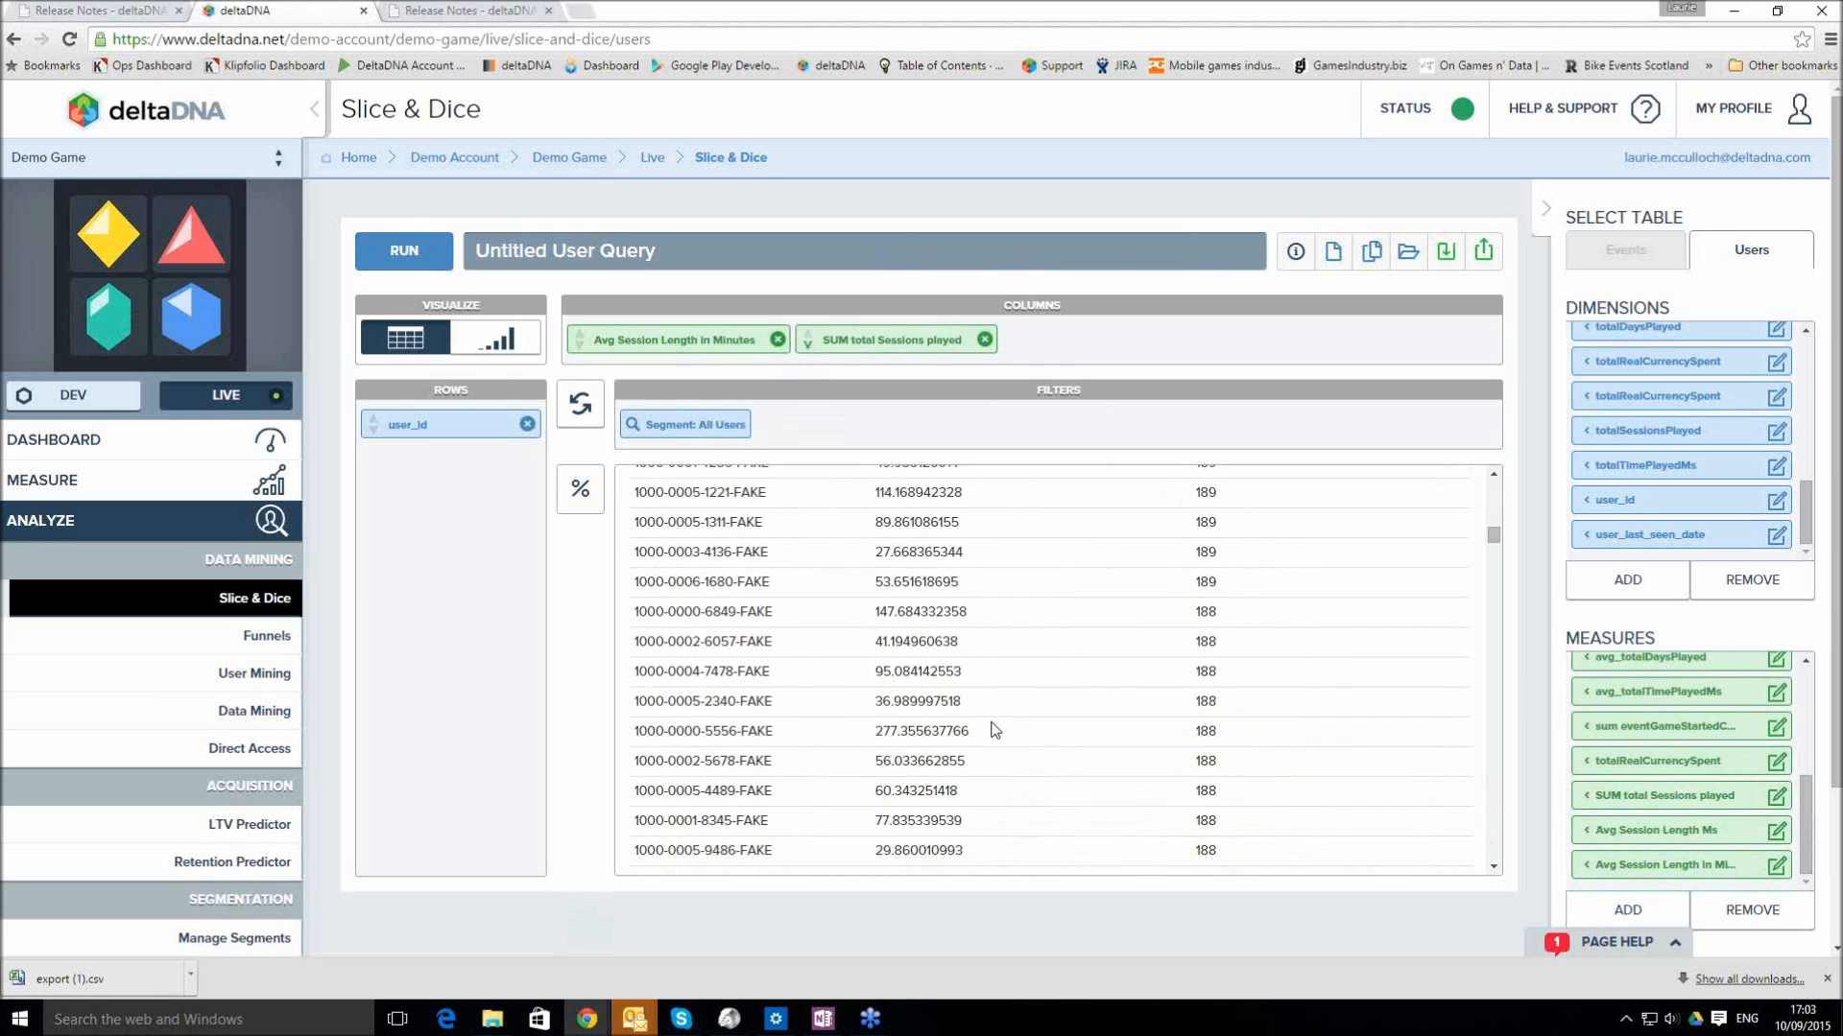
{"action": "left_click_drag", "start_coordinate": [884, 839], "coordinate": [1023, 835]}
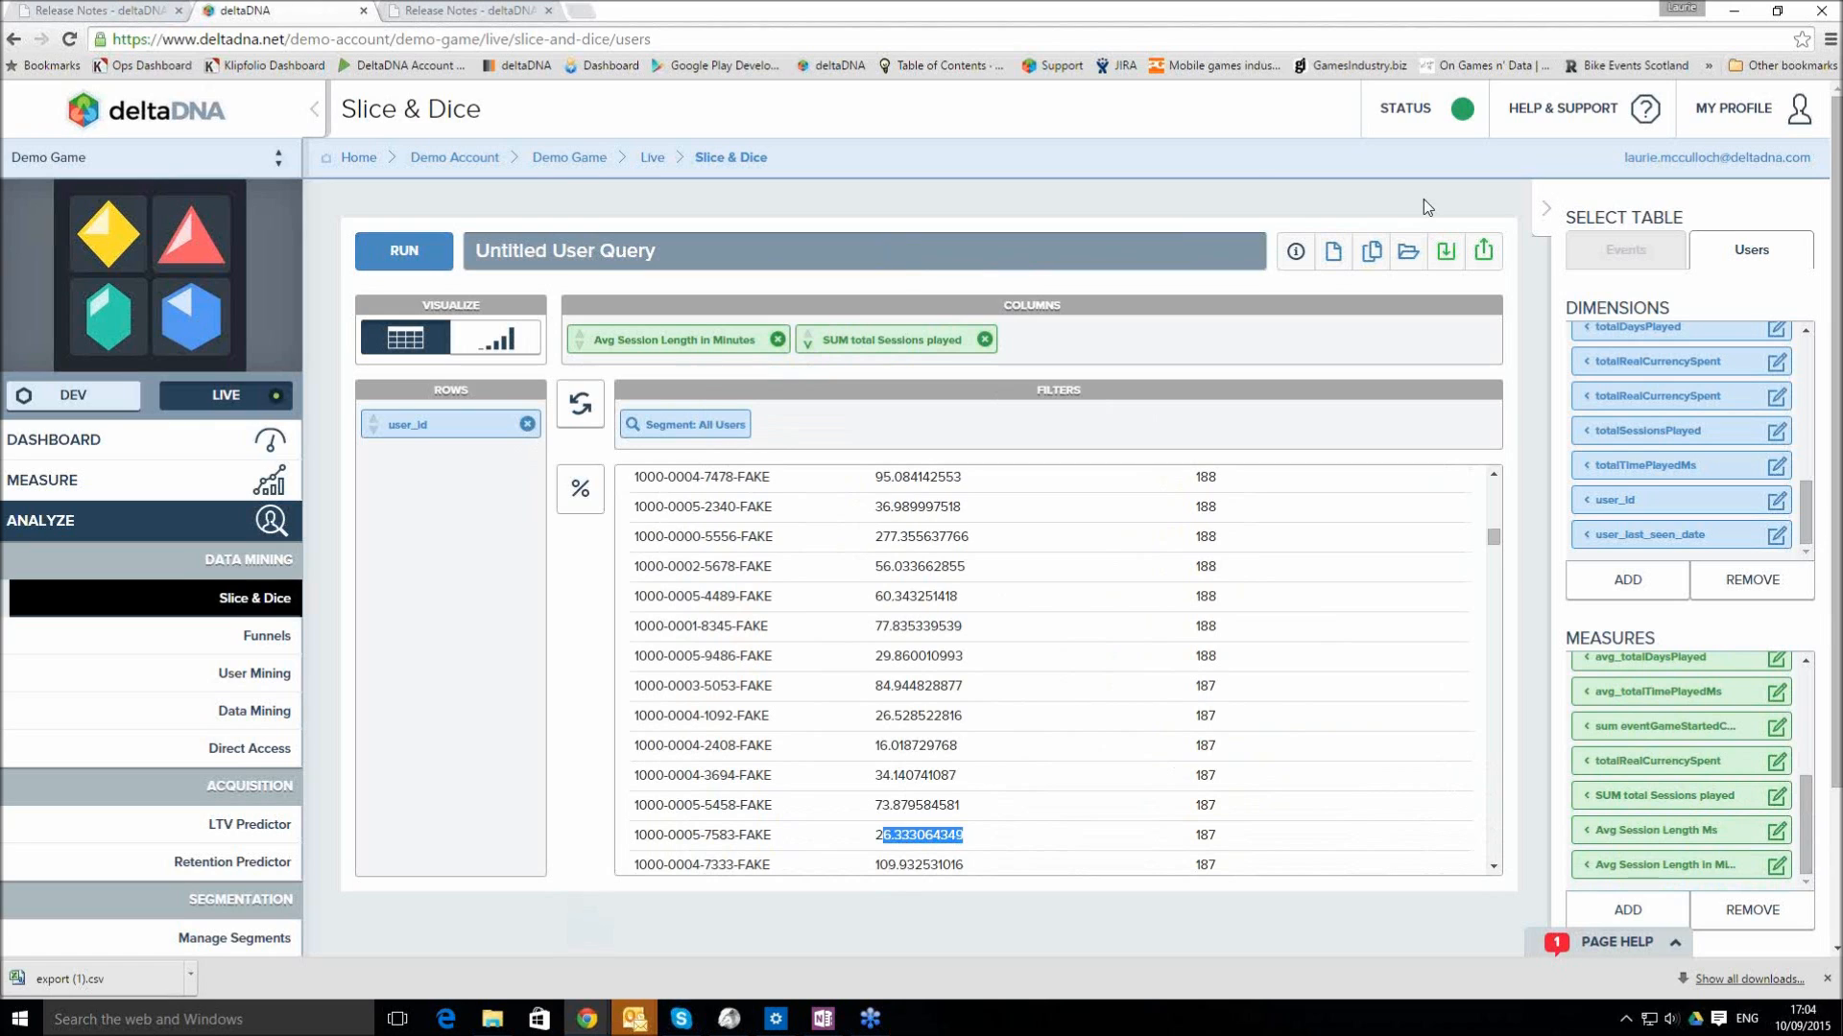
Switch back to the Release Notes page of the documentation site
{"action": "left_click", "coordinate": [447, 13]}
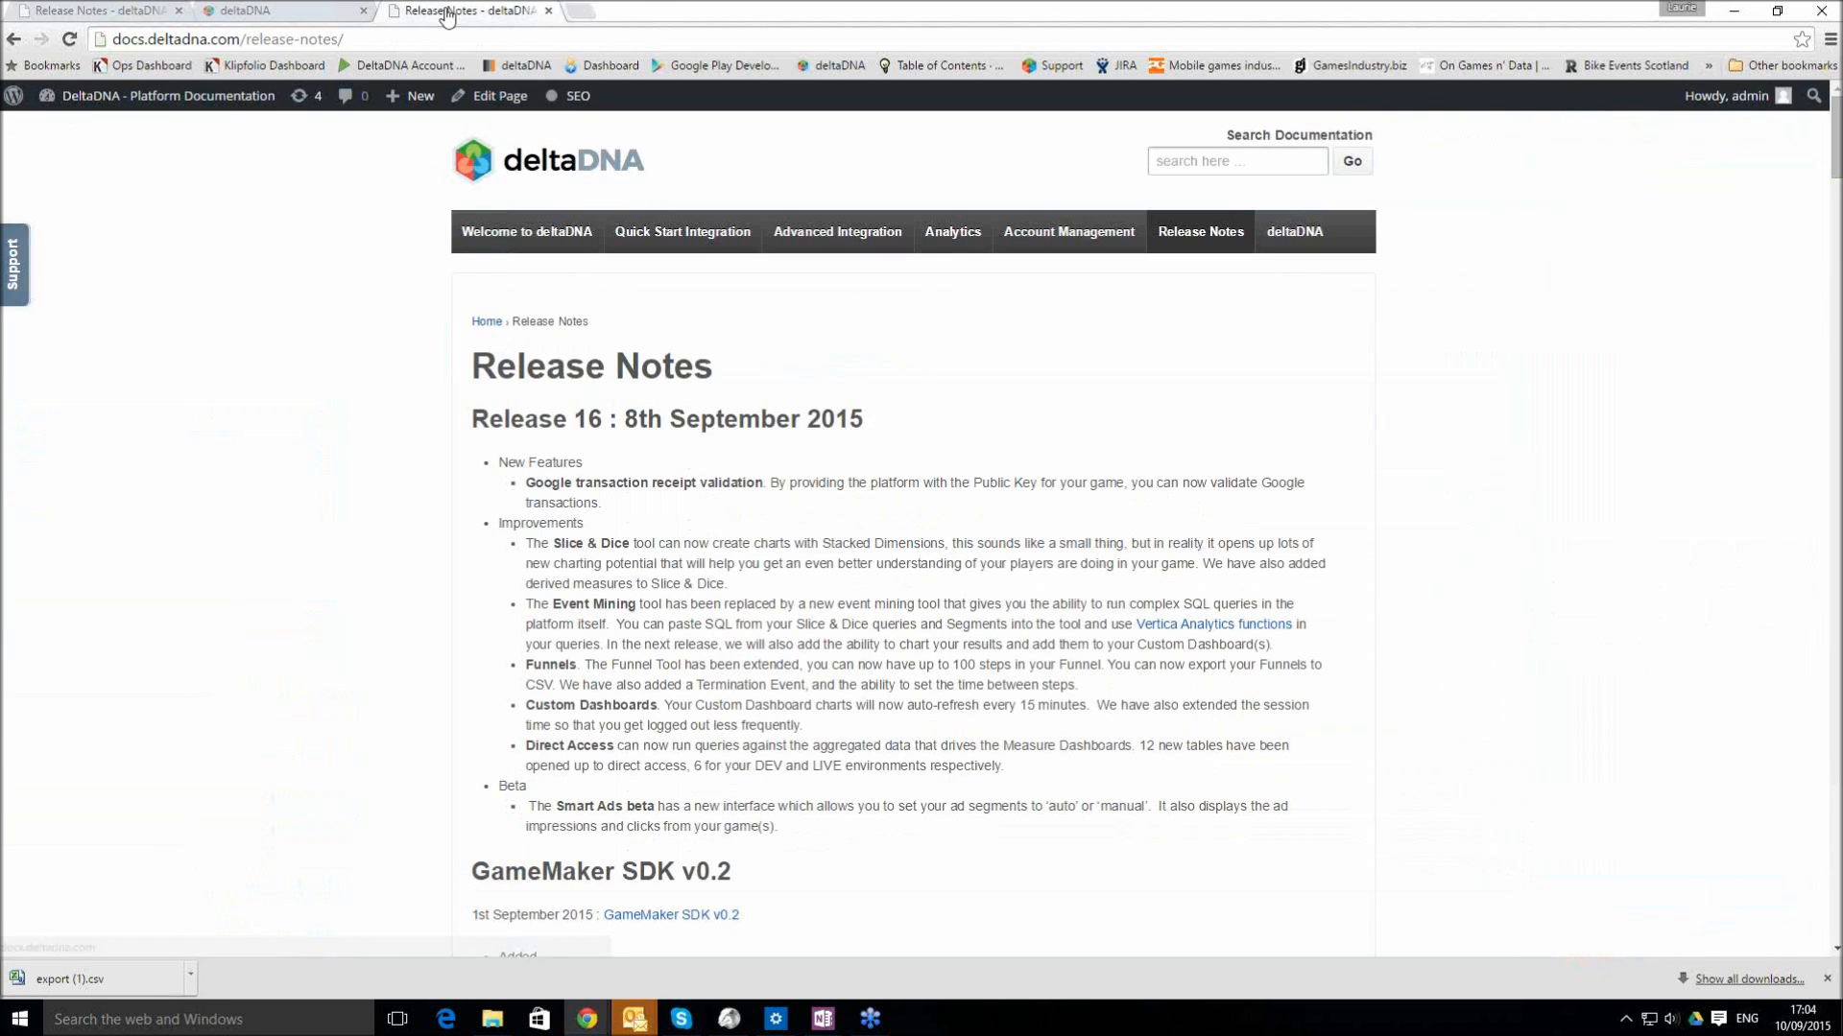